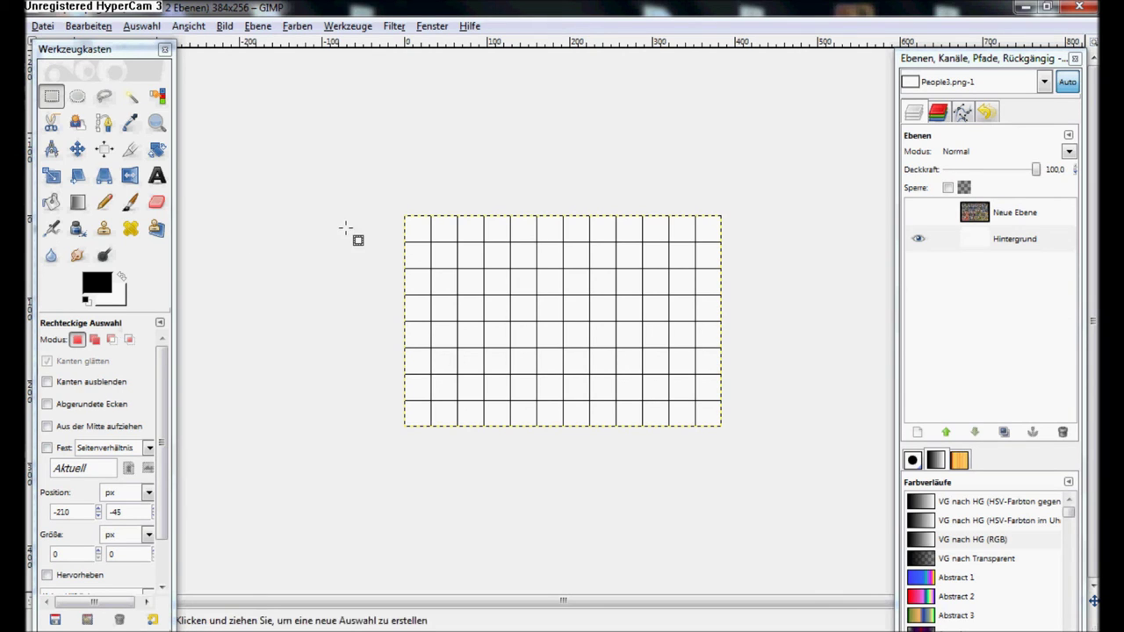
# Make Hintergrund the active layer and arm the paintbrush with the Circle (11) brush.
pyautogui.moveTo(76, 55); pyautogui.dragTo(130, 66)
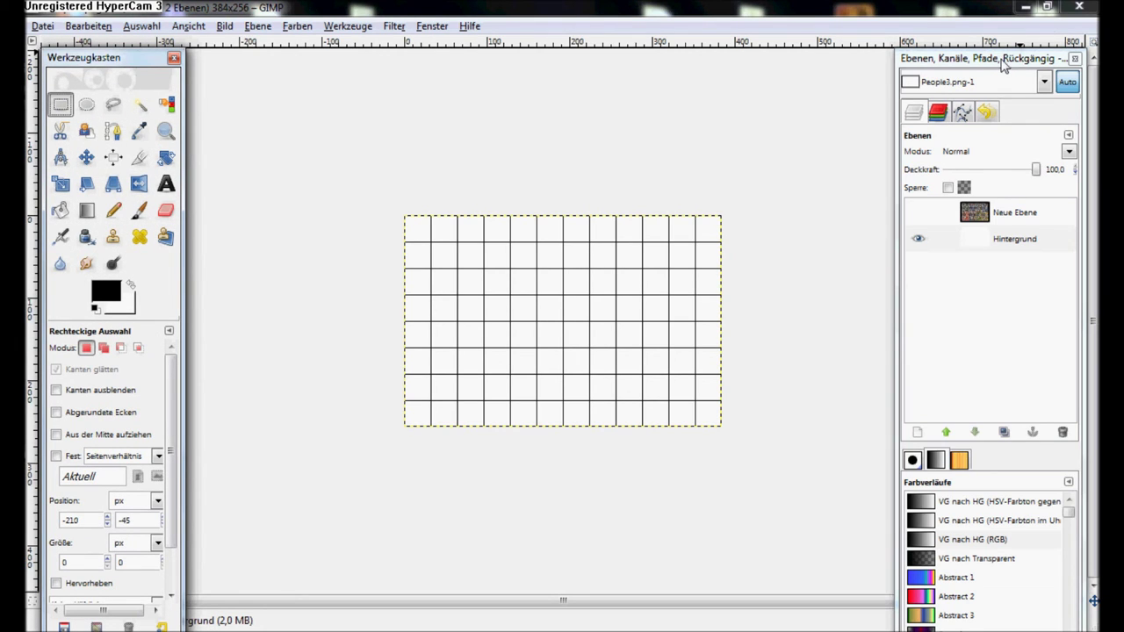
pyautogui.click(995, 67)
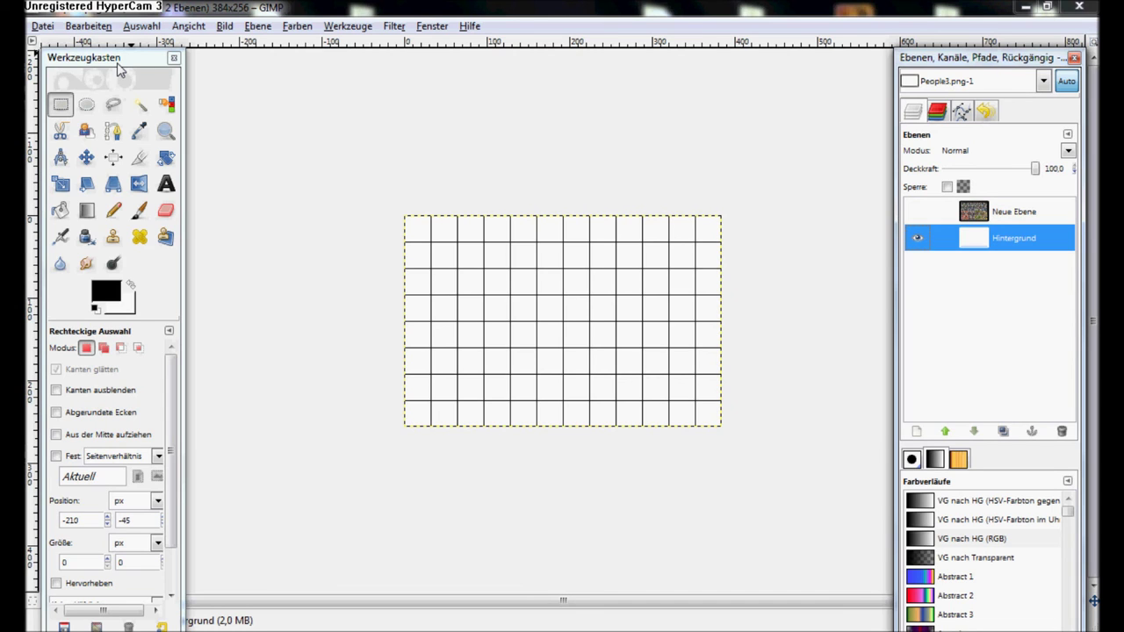
pyautogui.moveTo(120, 71); pyautogui.dragTo(375, 68)
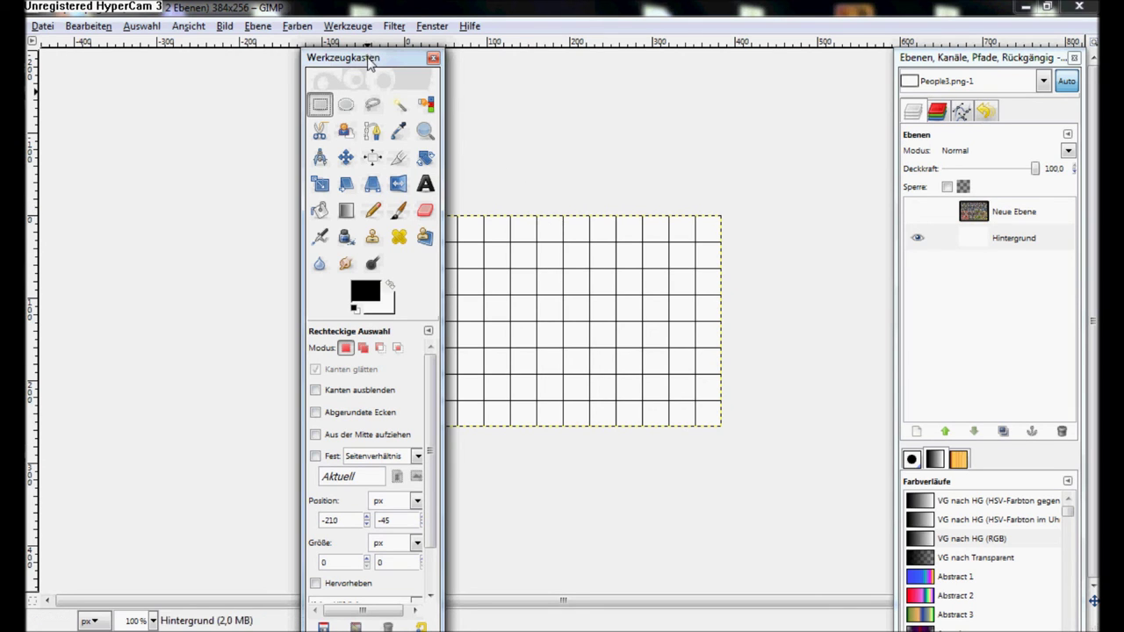
pyautogui.moveTo(365, 63); pyautogui.dragTo(342, 64)
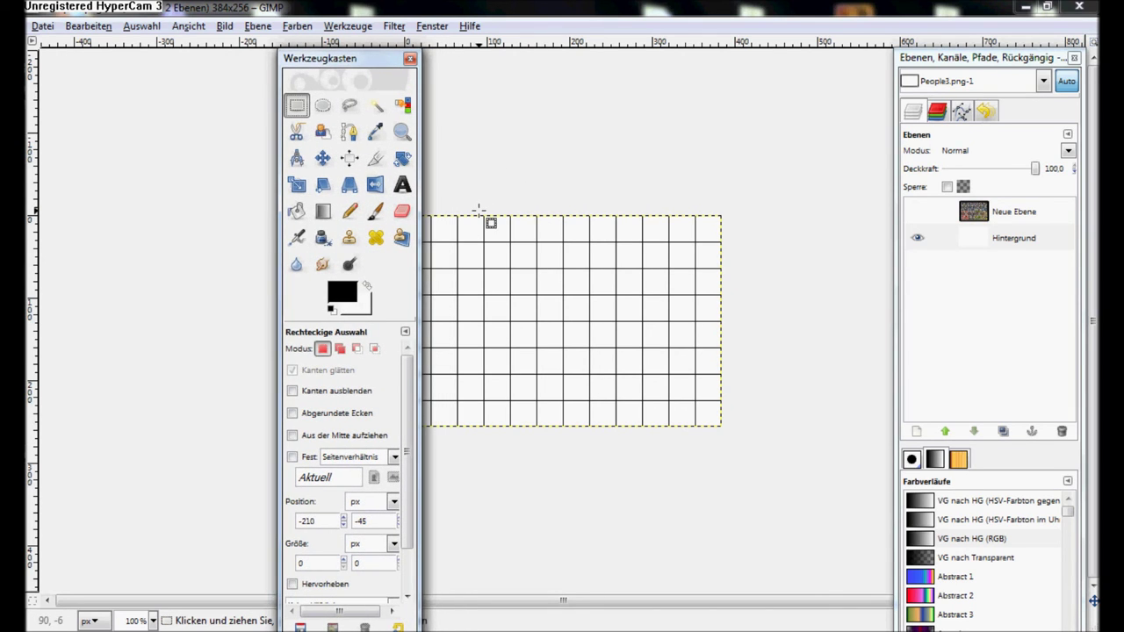
pyautogui.click(354, 222)
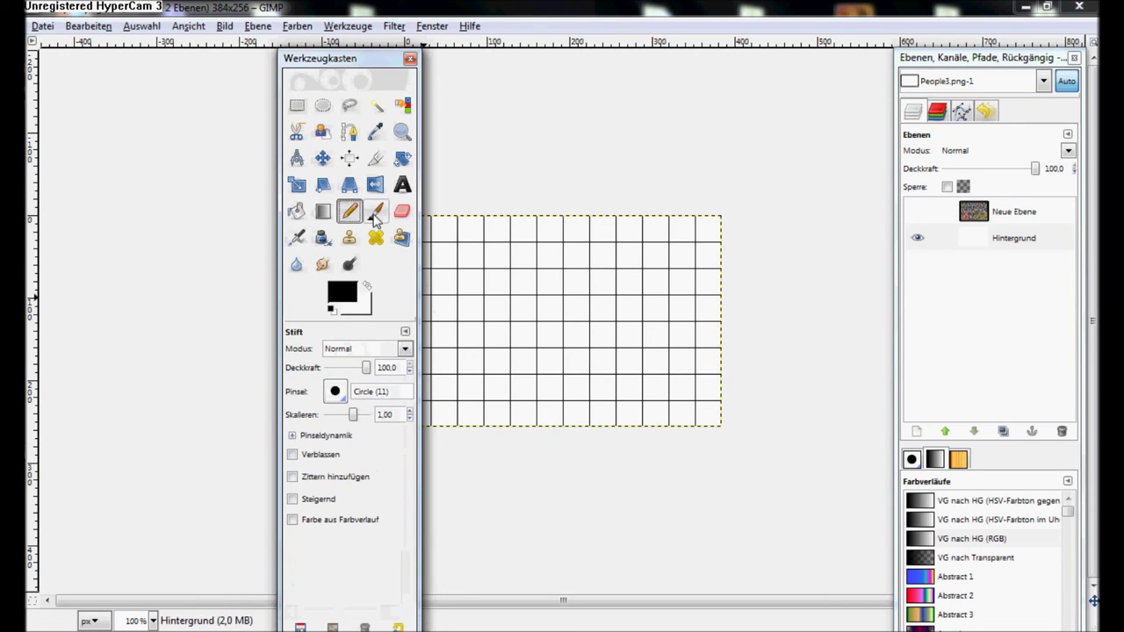
pyautogui.click(375, 216)
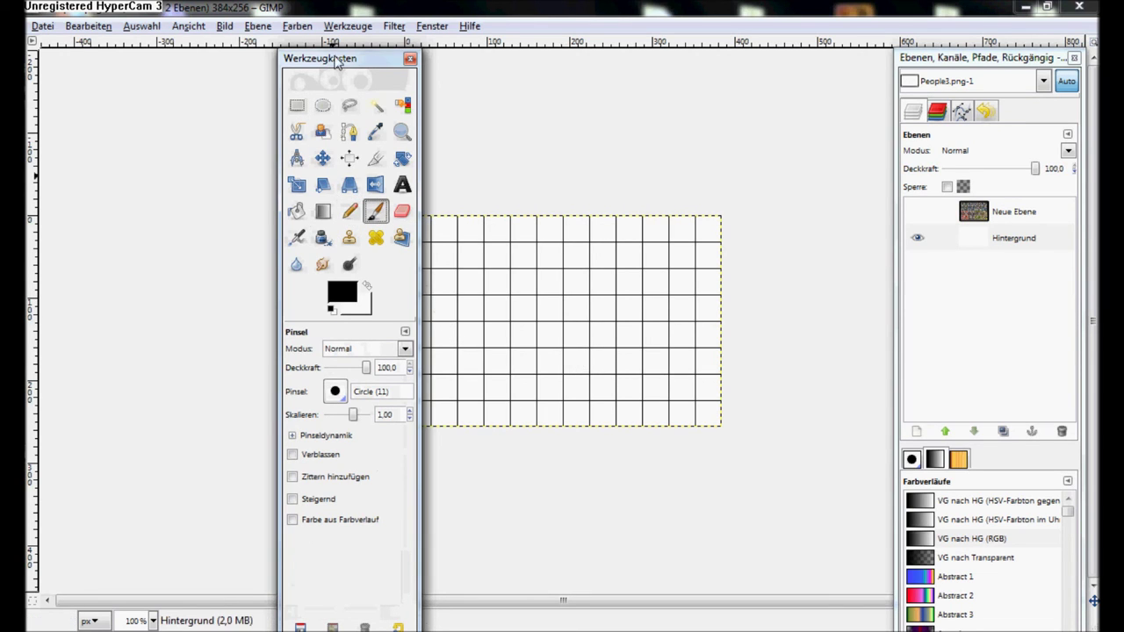
pyautogui.moveTo(338, 58); pyautogui.dragTo(289, 57)
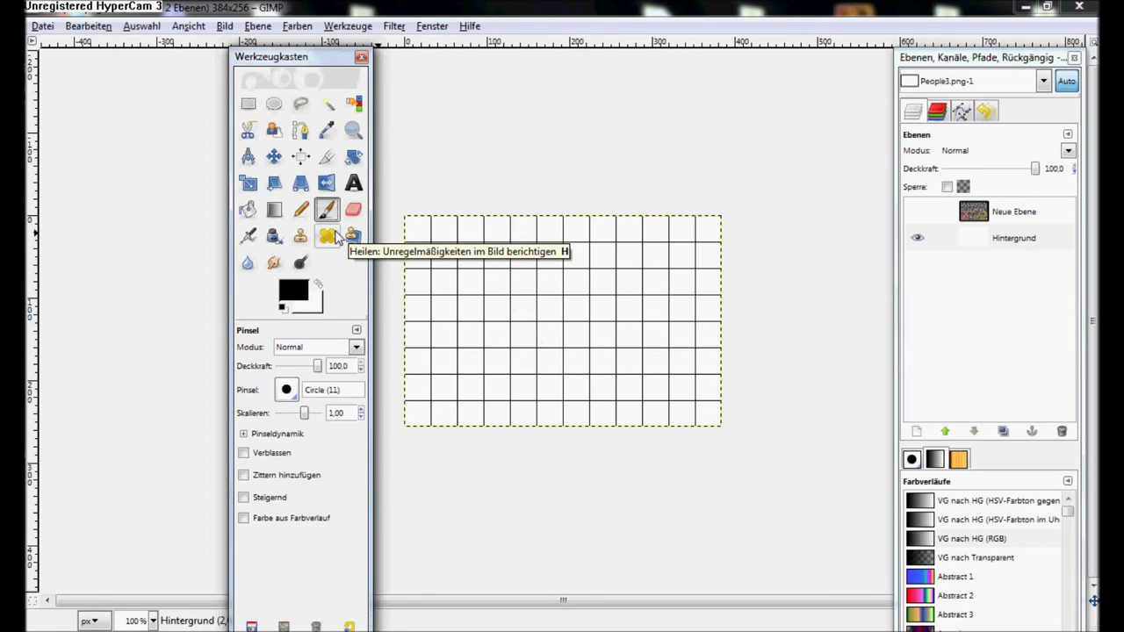
# Switch to the Stift pencil, place a test dot on the grid, then undo it.
pyautogui.click(300, 208)
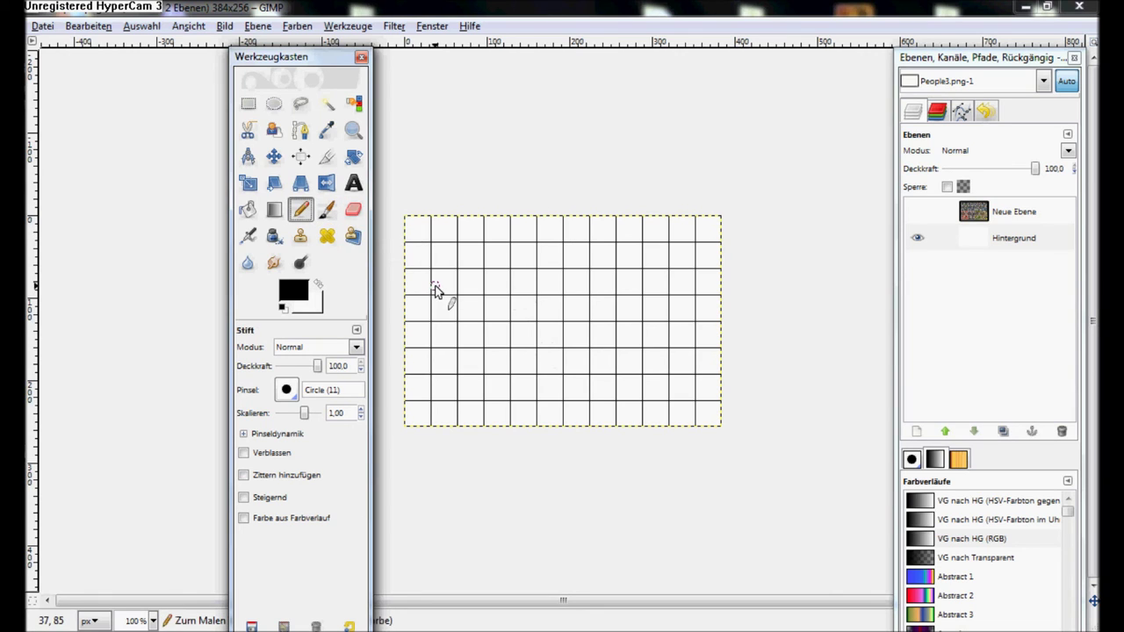
pyautogui.click(472, 267)
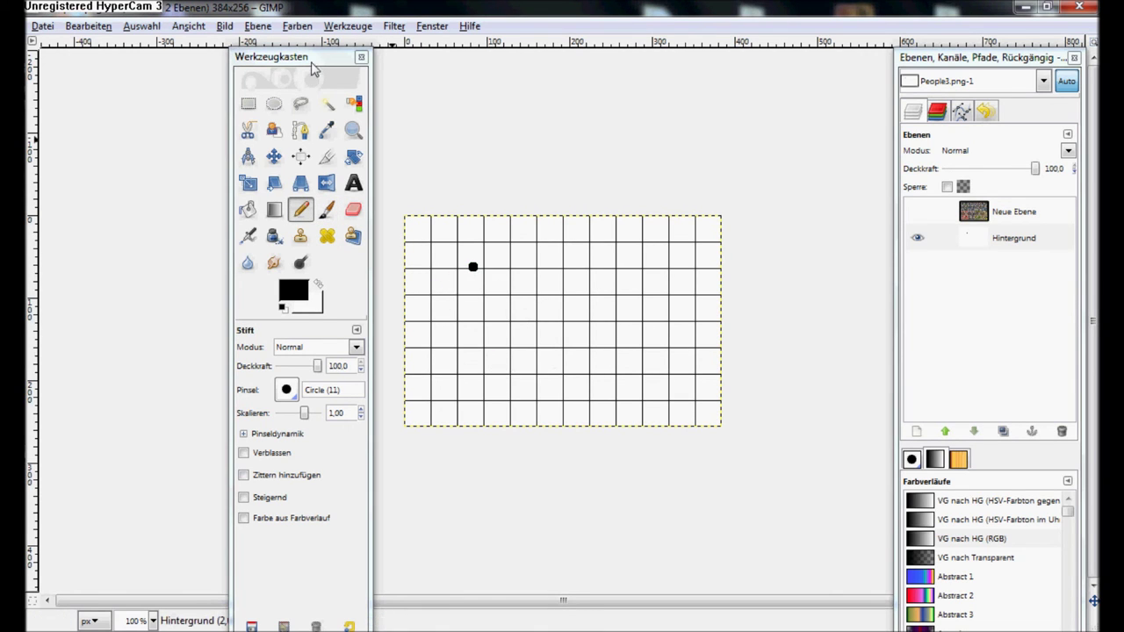
pyautogui.moveTo(301, 73); pyautogui.dragTo(100, 77)
pyautogui.click(88, 25)
pyautogui.click(105, 47)
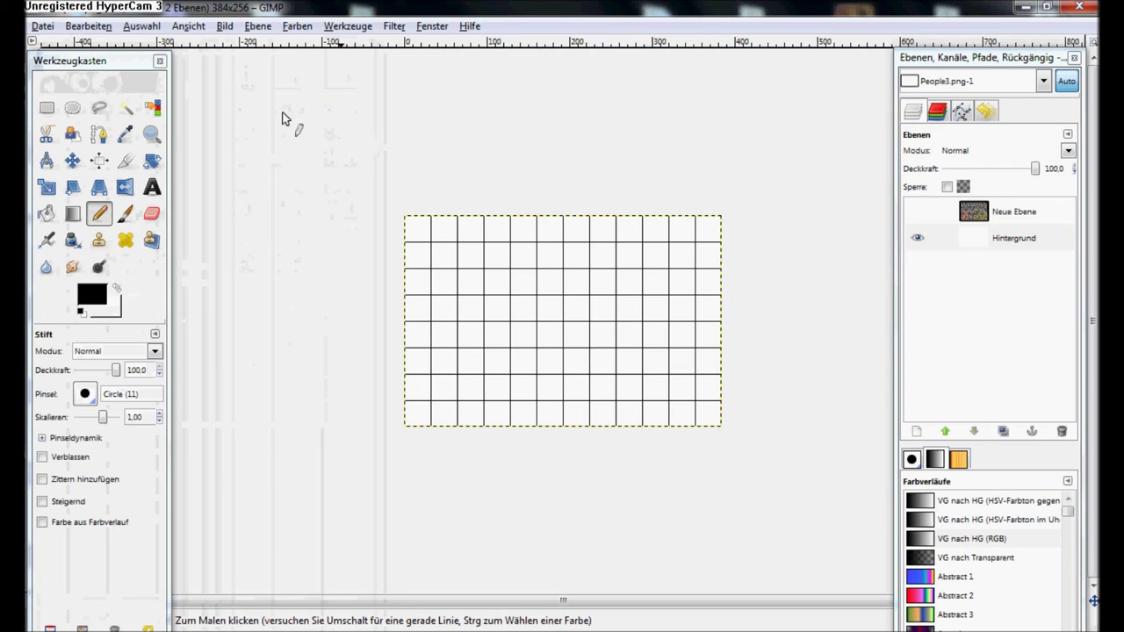
pyautogui.moveTo(120, 72); pyautogui.dragTo(165, 70)
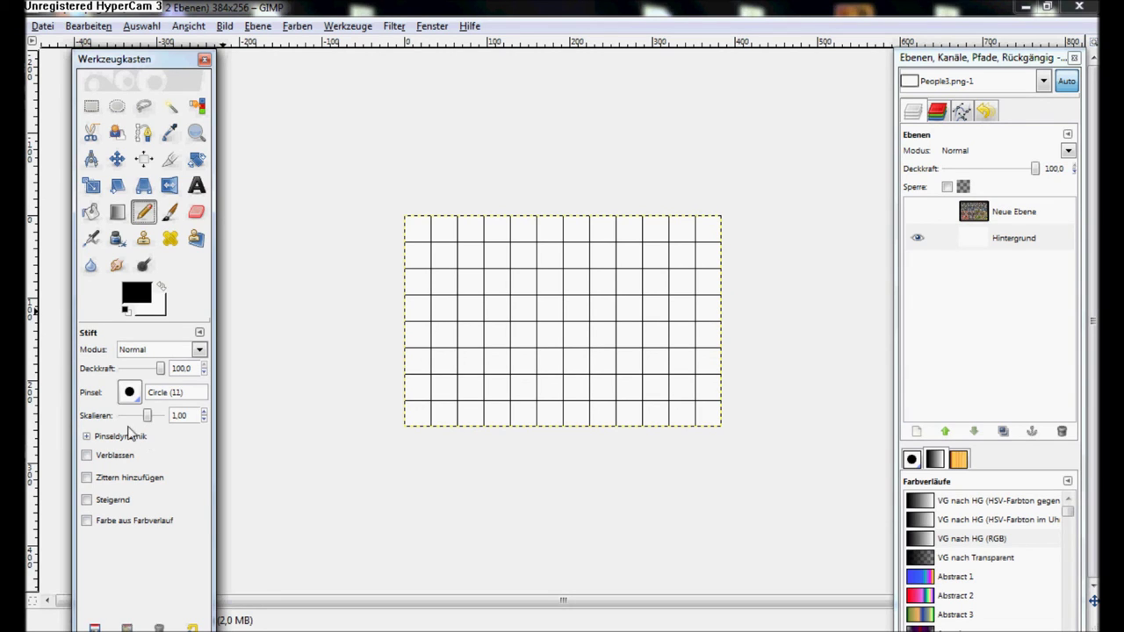
# Give the pencil the Circle (01) brush with Druck/Deckkraft disabled, then select the Radierer.
pyautogui.click(129, 395)
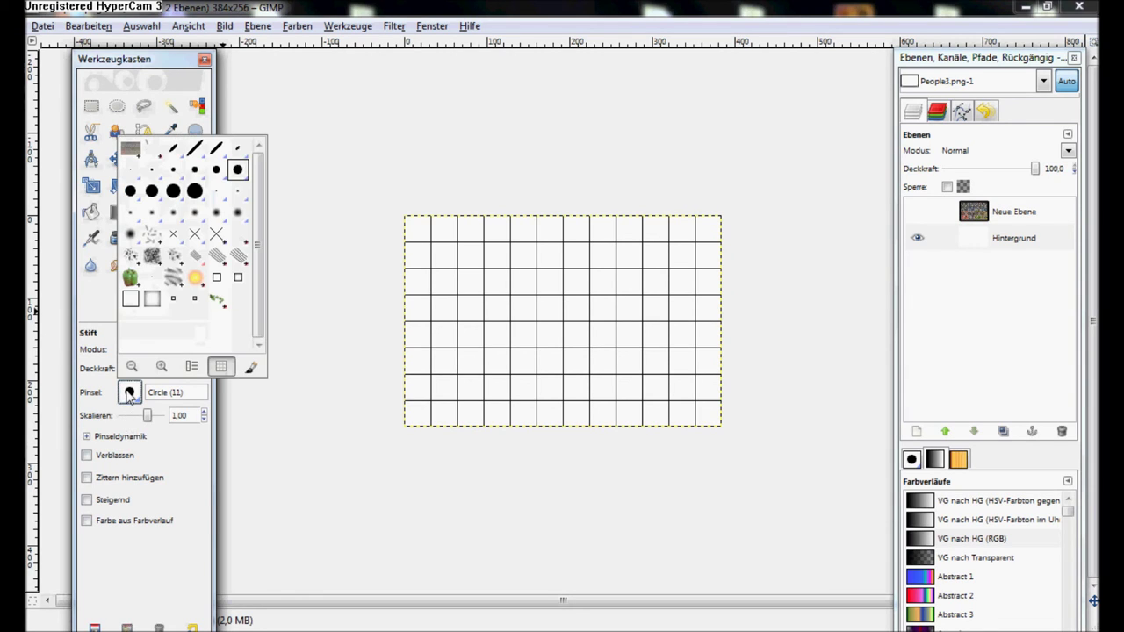
pyautogui.doubleClick(129, 177)
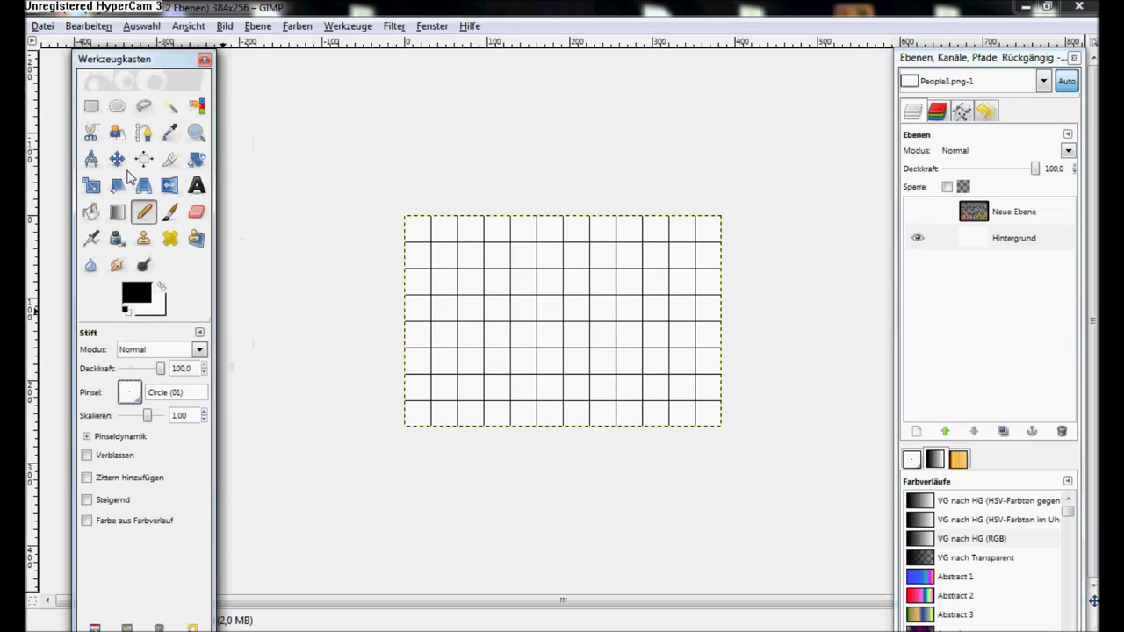
pyautogui.click(137, 441)
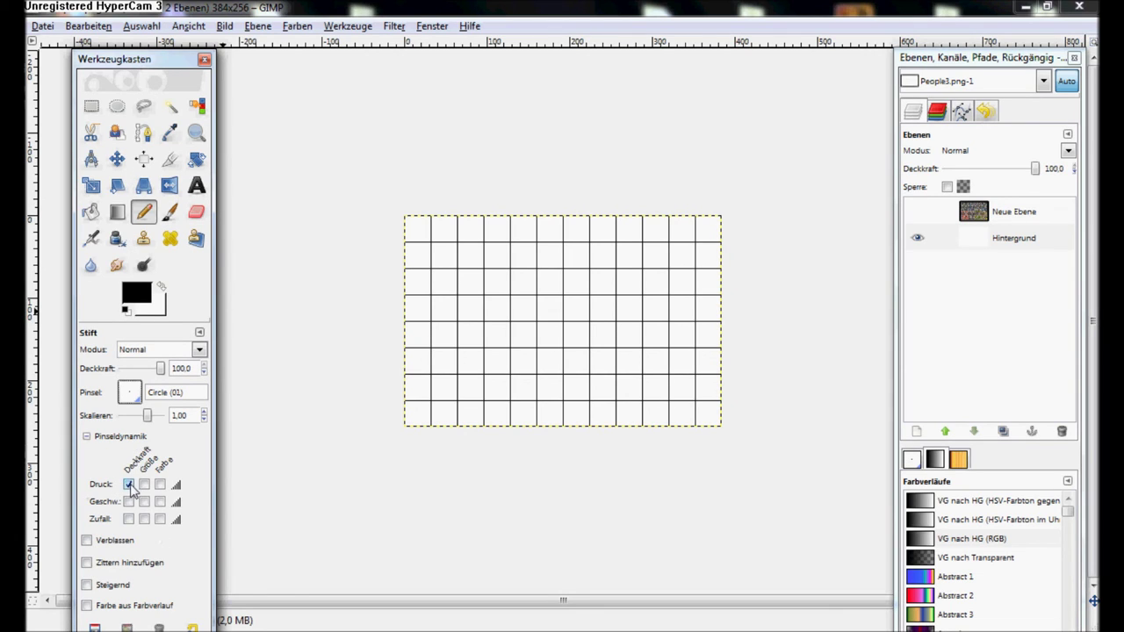
pyautogui.click(129, 485)
pyautogui.click(119, 439)
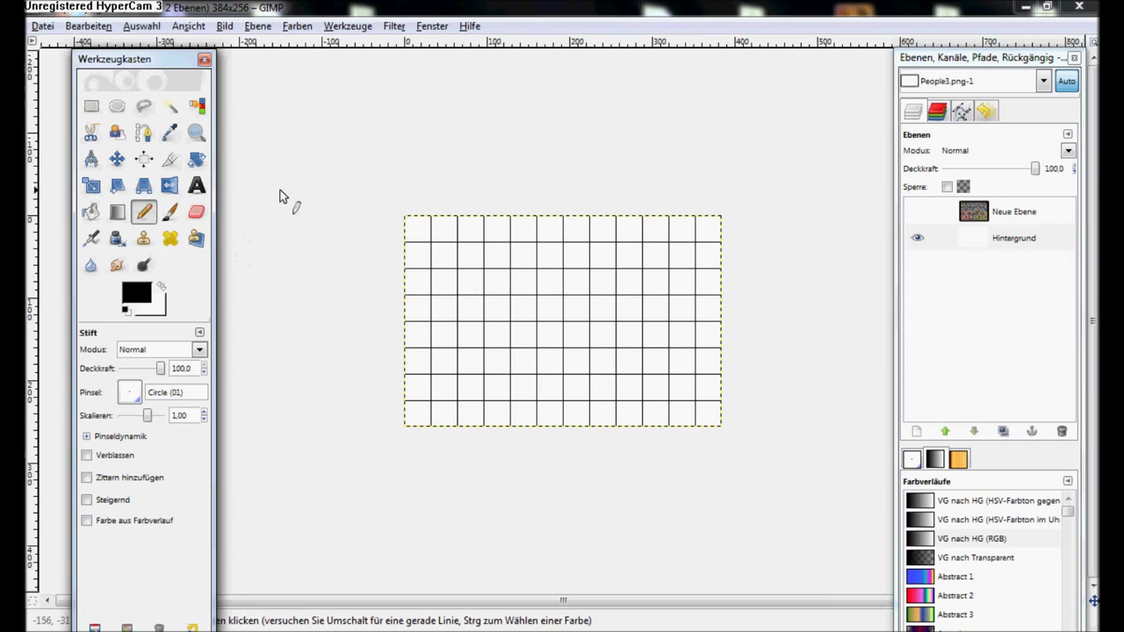
pyautogui.click(198, 217)
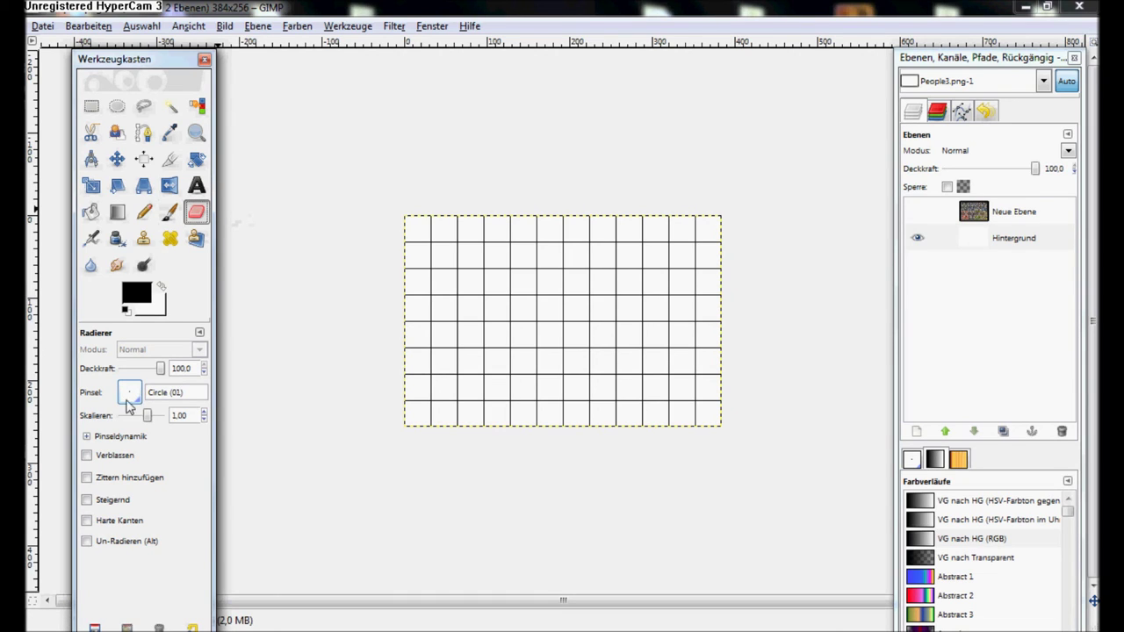
# Turn on Harte Kanten for the eraser and zoom in on the grid.
pyautogui.click(118, 437)
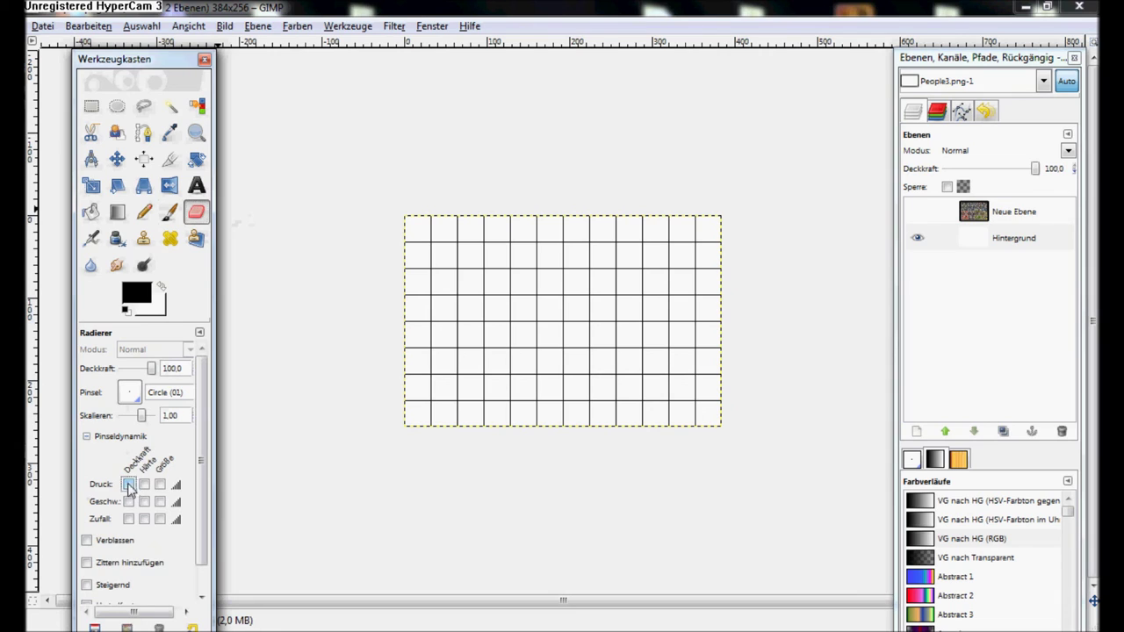
pyautogui.click(137, 438)
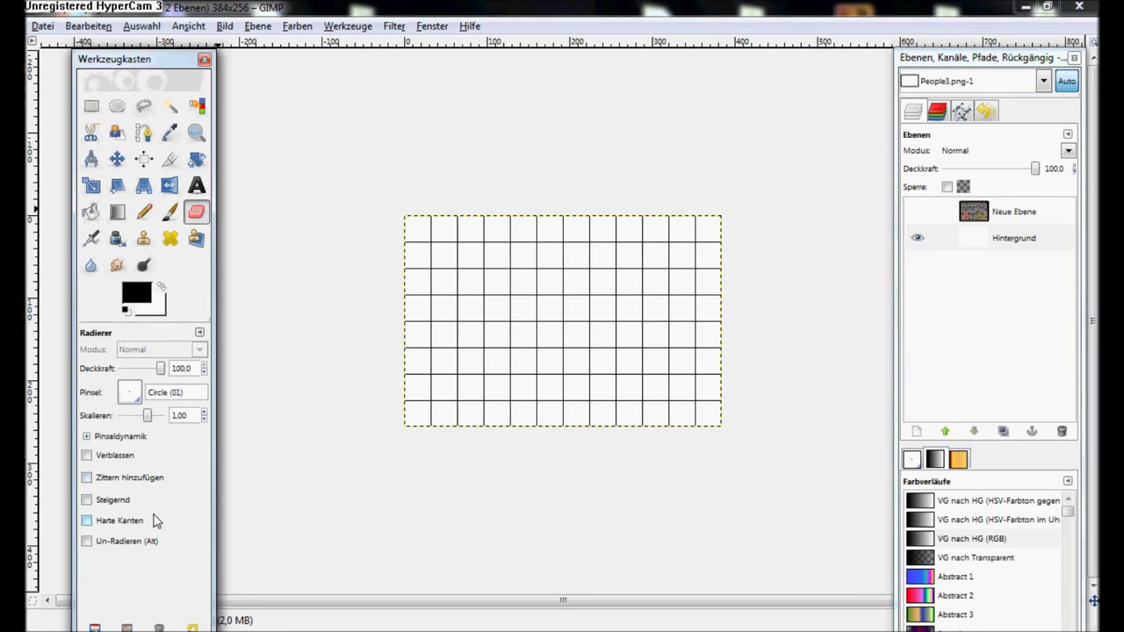
pyautogui.click(132, 521)
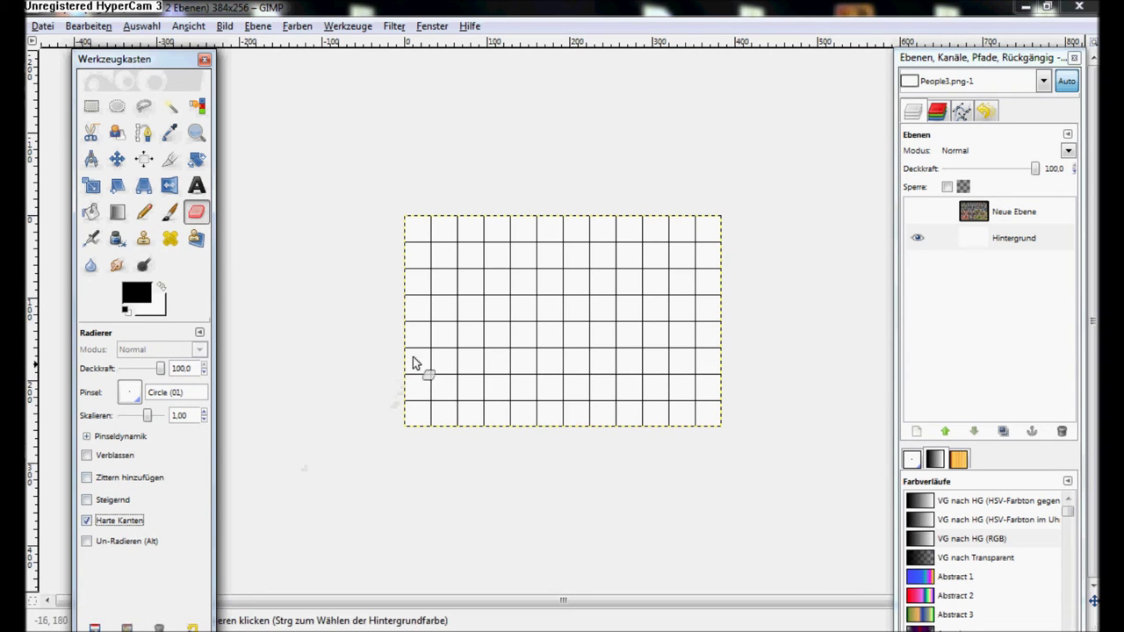
pyautogui.keyDown('ctrl'); pyautogui.scroll(3, 571, 307); pyautogui.keyUp('ctrl')
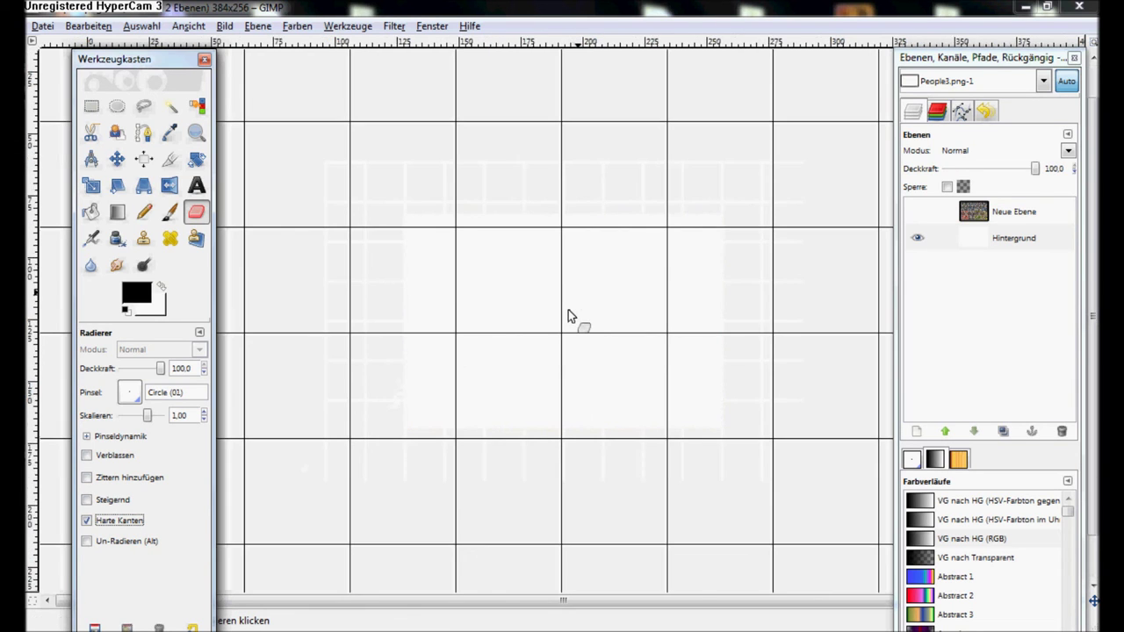
pyautogui.keyDown('ctrl'); pyautogui.scroll(1, 423, 246); pyautogui.keyUp('ctrl')
pyautogui.keyDown('ctrl'); pyautogui.scroll(1, 491, 264); pyautogui.keyUp('ctrl')
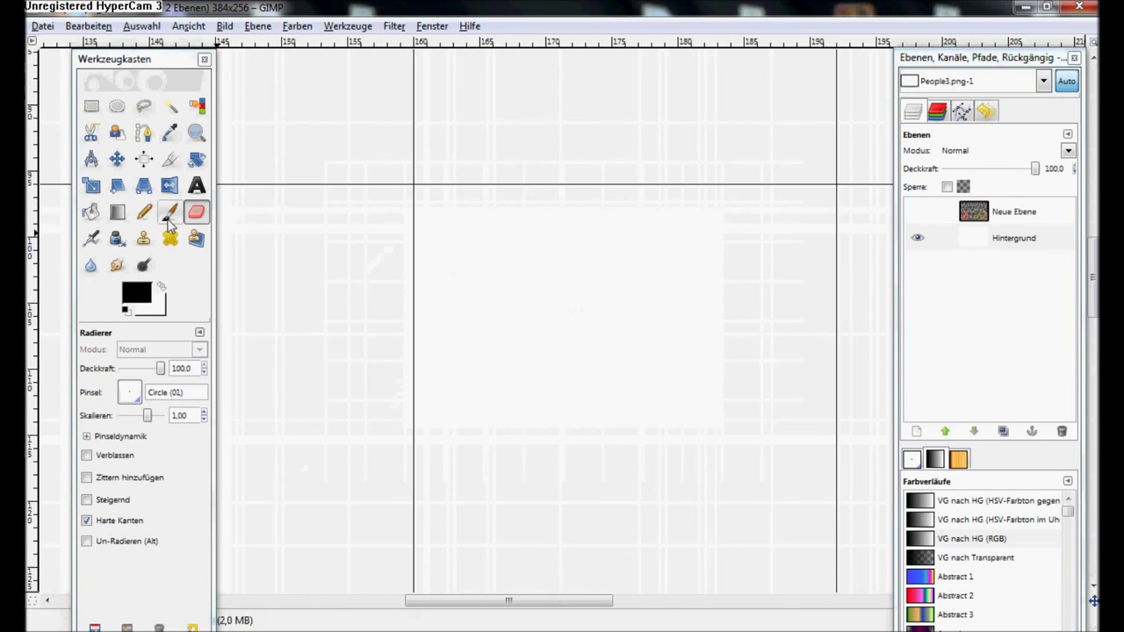
# With the pencil, draw a vertical black line, a stepped branch and test scribbles.
pyautogui.click(144, 212)
pyautogui.keyDown('ctrl'); pyautogui.scroll(1, 518, 281); pyautogui.keyUp('ctrl')
pyautogui.click(472, 140)
pyautogui.keyDown('shift'); pyautogui.click(473, 418); pyautogui.keyUp('shift')
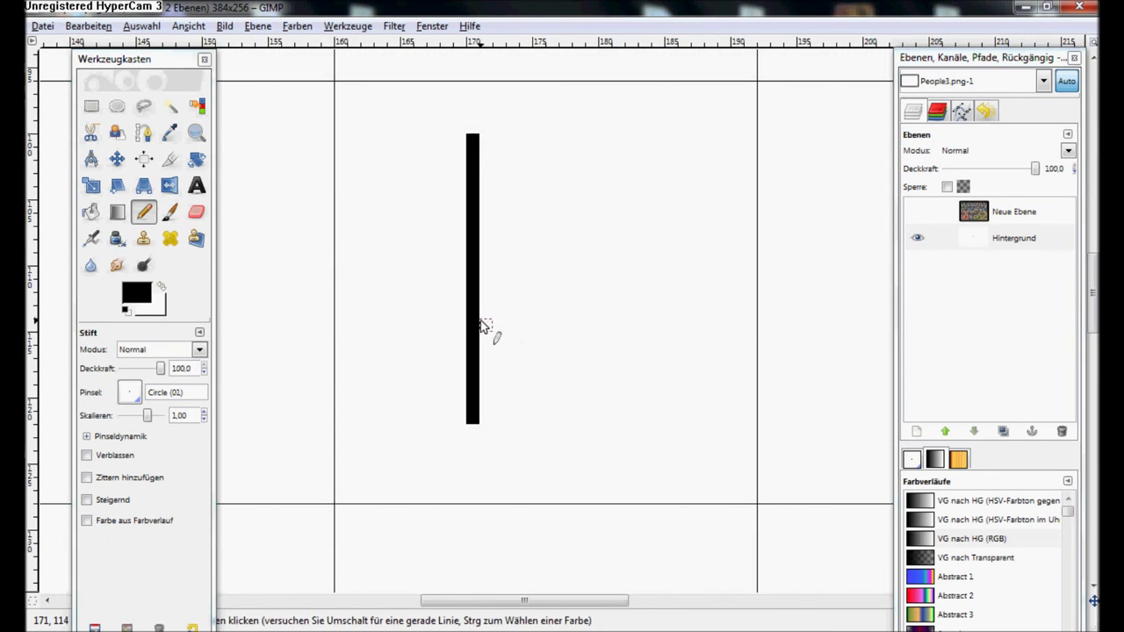
pyautogui.moveTo(482, 326); pyautogui.dragTo(672, 314)
pyautogui.moveTo(525, 318)
pyautogui.mouseDown()
pyautogui.moveTo(632, 116)
pyautogui.moveTo(562, 203)
pyautogui.mouseUp()
pyautogui.moveTo(479, 320); pyautogui.dragTo(672, 391)
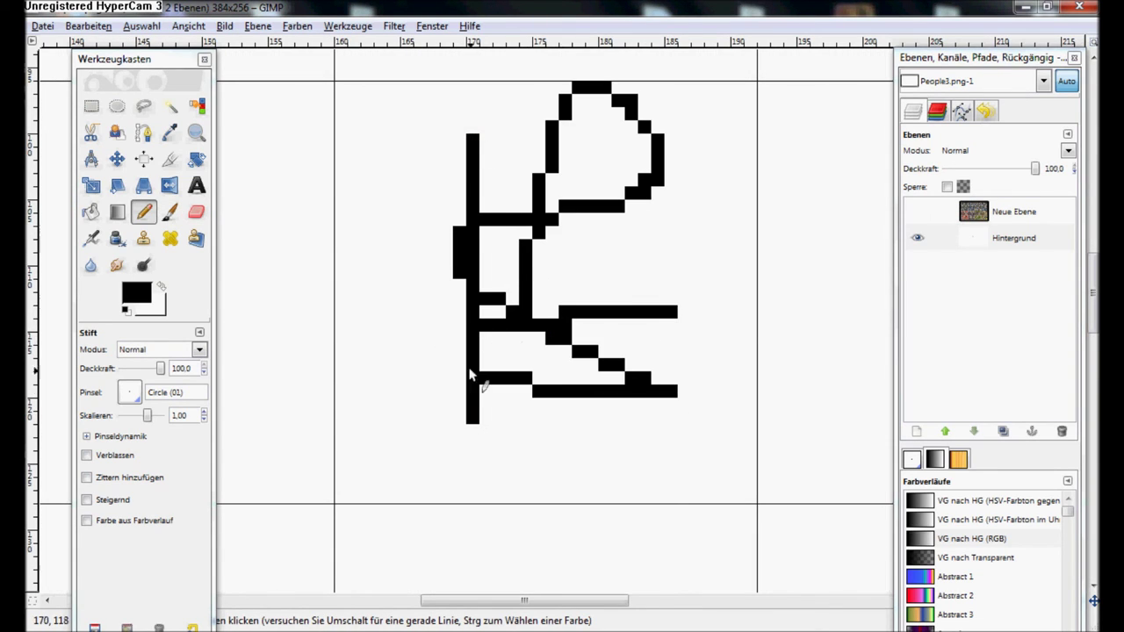
pyautogui.moveTo(412, 184); pyautogui.dragTo(439, 296)
pyautogui.moveTo(378, 250); pyautogui.dragTo(640, 321)
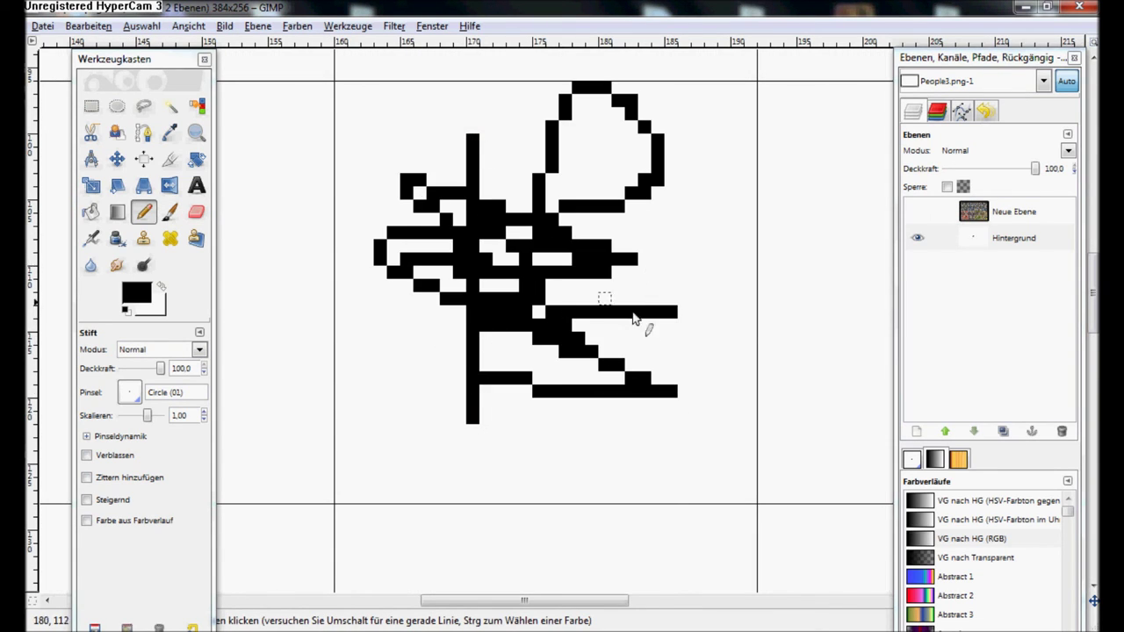
# Erase parts of the drawing, then undo the erasures and scribbles with Ctrl+Z.
pyautogui.click(196, 212)
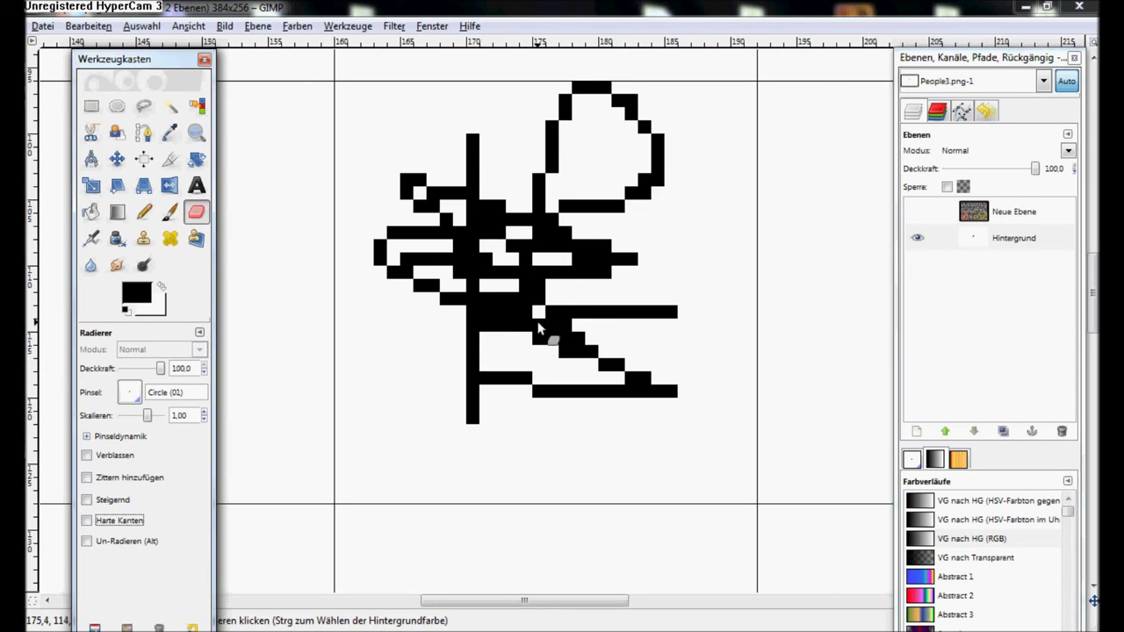
pyautogui.click(466, 218)
pyautogui.moveTo(470, 219)
pyautogui.mouseDown()
pyautogui.moveTo(487, 250)
pyautogui.moveTo(575, 327)
pyautogui.moveTo(597, 272)
pyautogui.moveTo(579, 339)
pyautogui.moveTo(566, 308)
pyautogui.moveTo(474, 446)
pyautogui.moveTo(480, 323)
pyautogui.moveTo(500, 355)
pyautogui.moveTo(544, 375)
pyautogui.mouseUp()
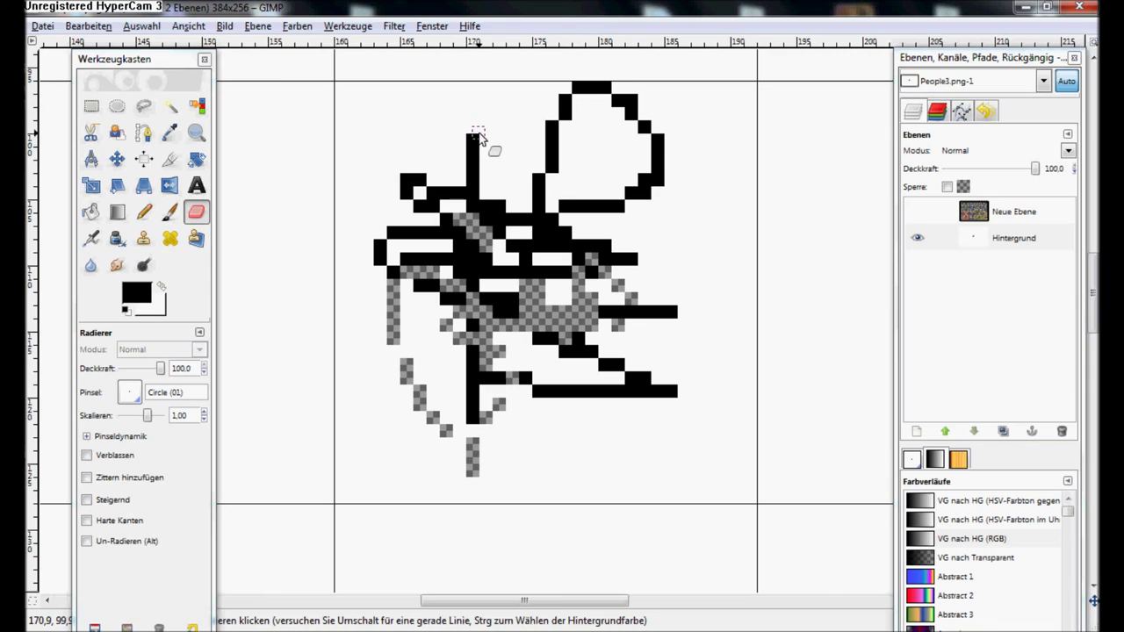
pyautogui.moveTo(479, 133); pyautogui.dragTo(481, 208)
pyautogui.hotkey('ctrl', 'z')
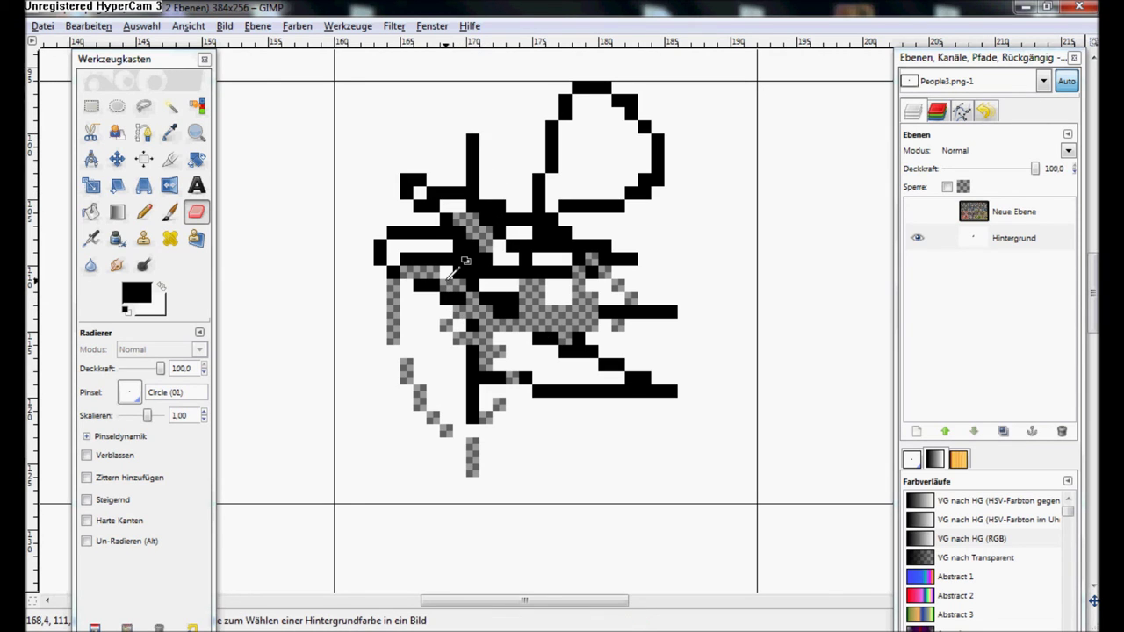
pyautogui.hotkey('ctrl', 'z')
pyautogui.hotkey('ctrl', 'z')
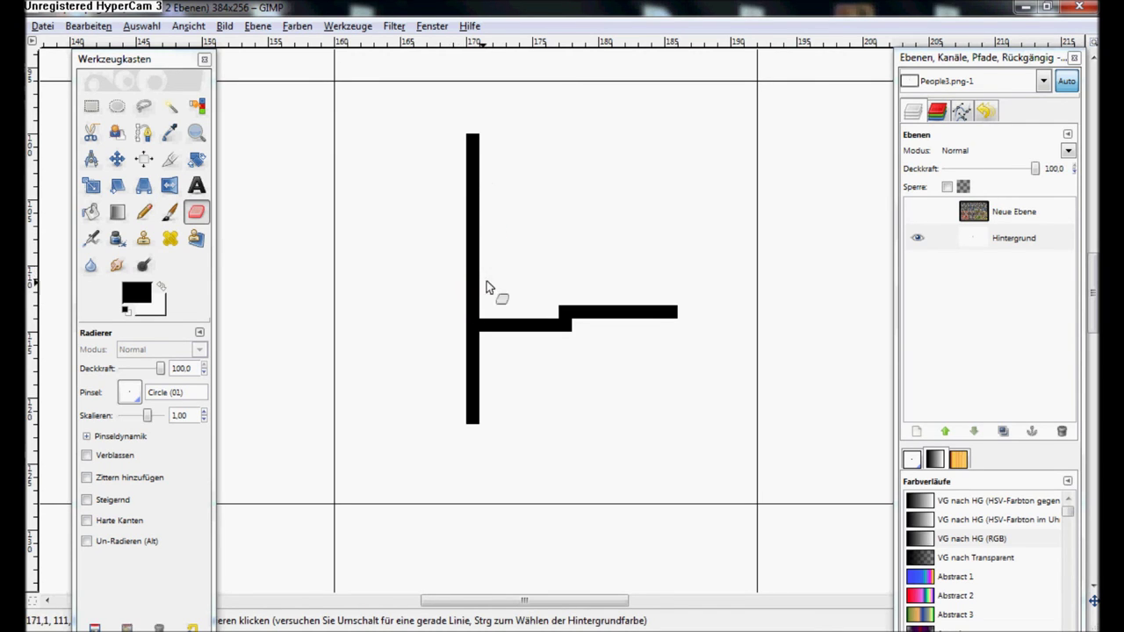
# Re-enable hard edges on the eraser and remove the black line and branch, using Ctrl+Z.
pyautogui.click(107, 438)
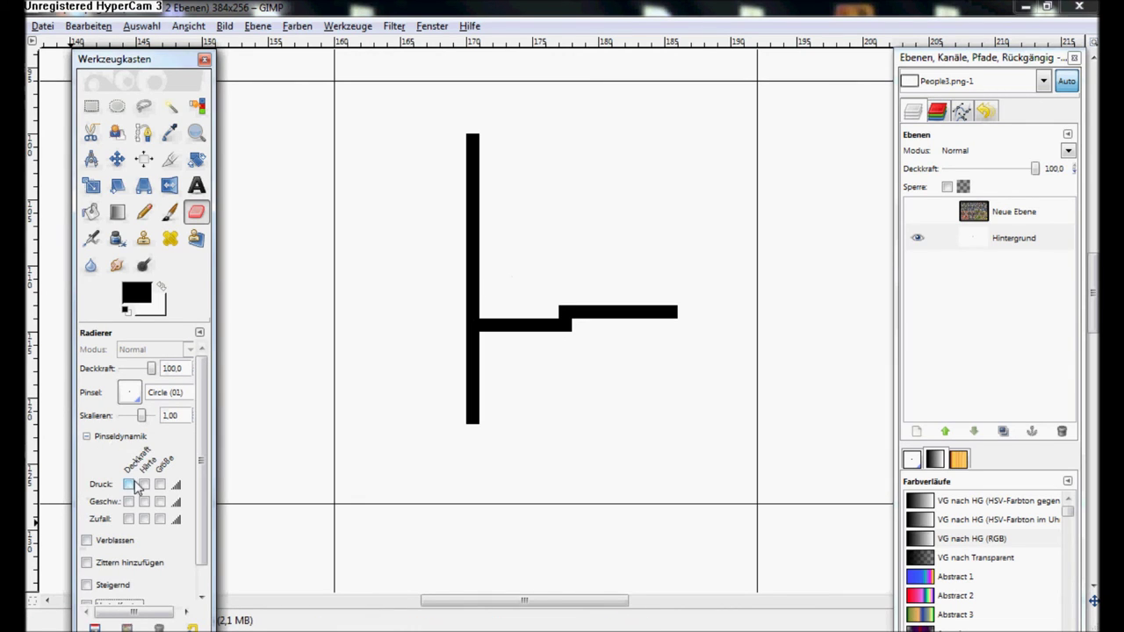
pyautogui.click(119, 437)
pyautogui.click(134, 520)
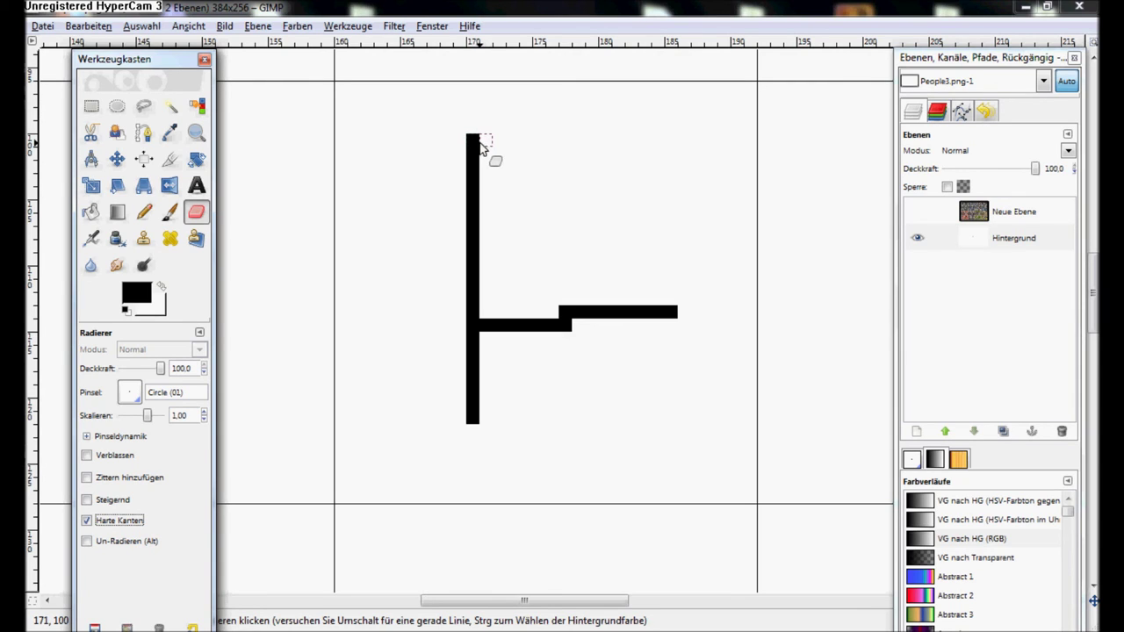
pyautogui.moveTo(474, 138); pyautogui.dragTo(478, 199)
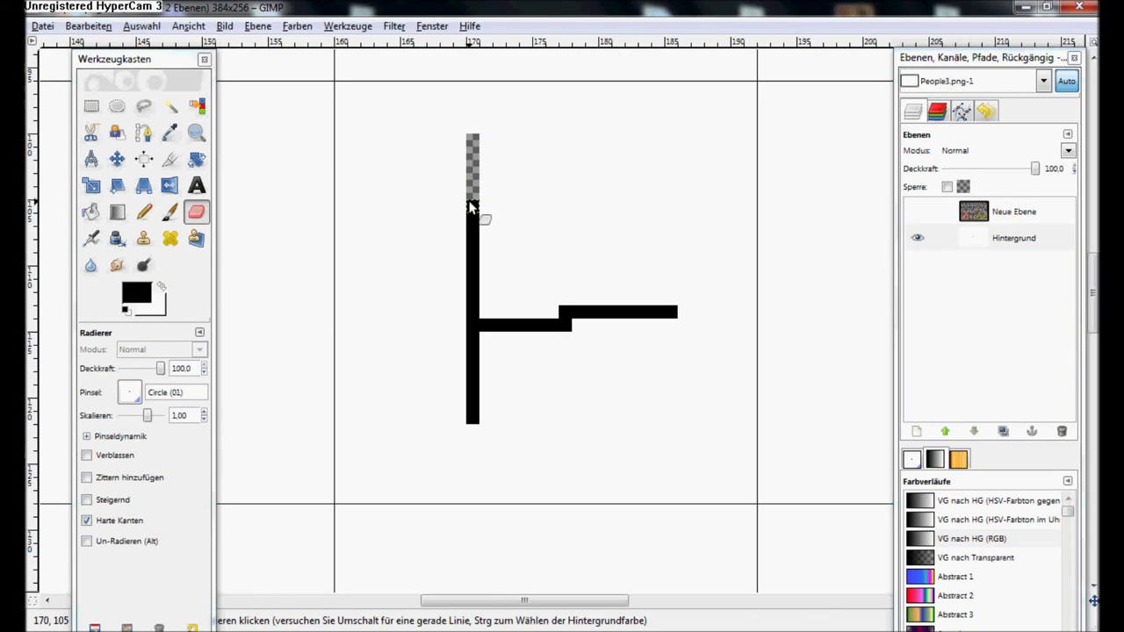
pyautogui.hotkey('ctrl', 'z')
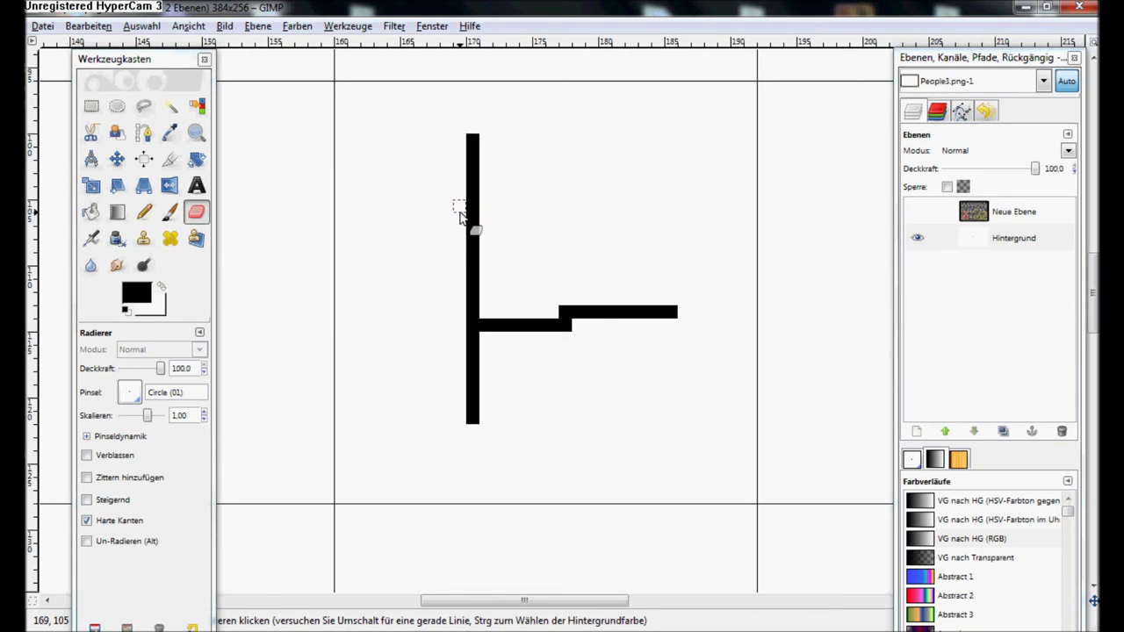
pyautogui.click(467, 160)
pyautogui.hotkey('ctrl', 'z')
pyautogui.hotkey('ctrl', 'z')
pyautogui.hotkey('ctrl', 'z')
pyautogui.hotkey('ctrl', 'z')
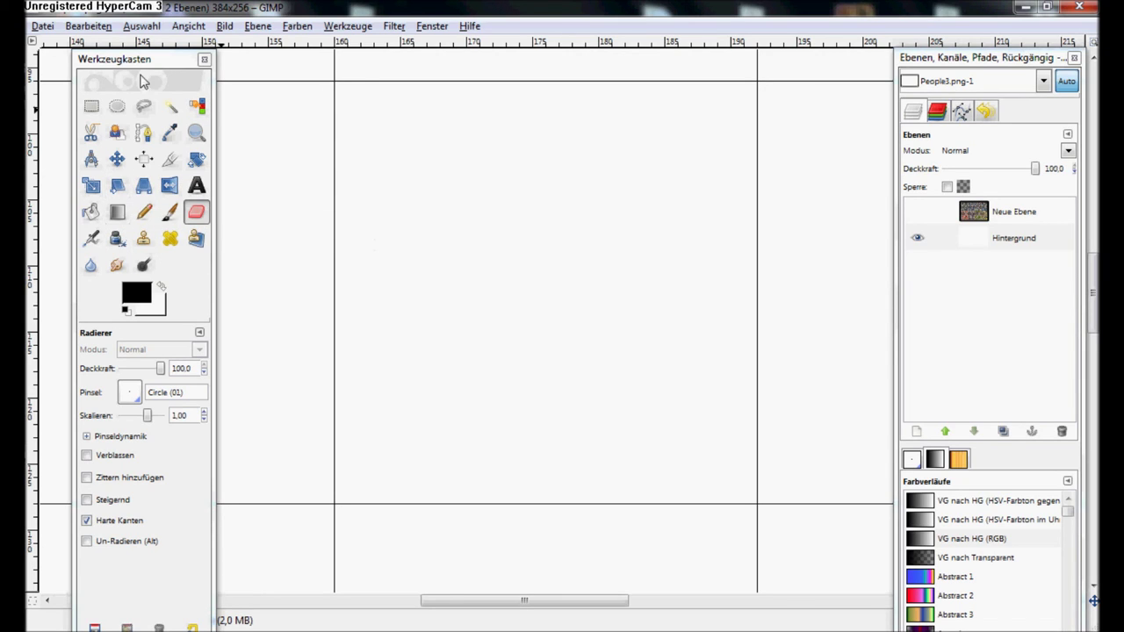
# Set Select by Color to antialiasing off and threshold 0.
pyautogui.click(198, 107)
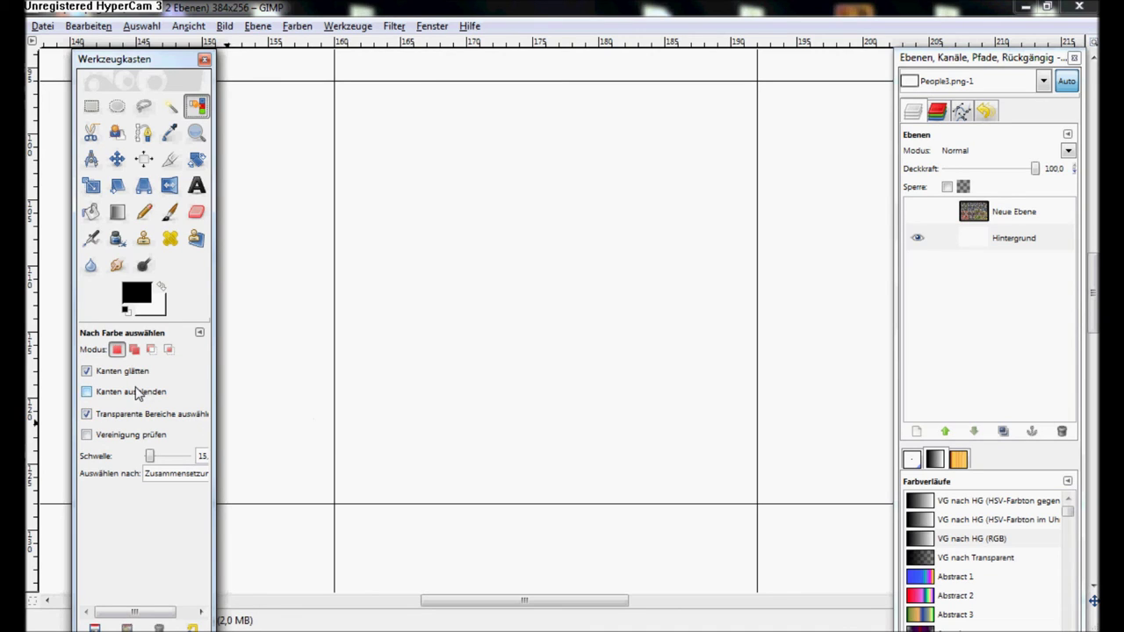
pyautogui.click(99, 378)
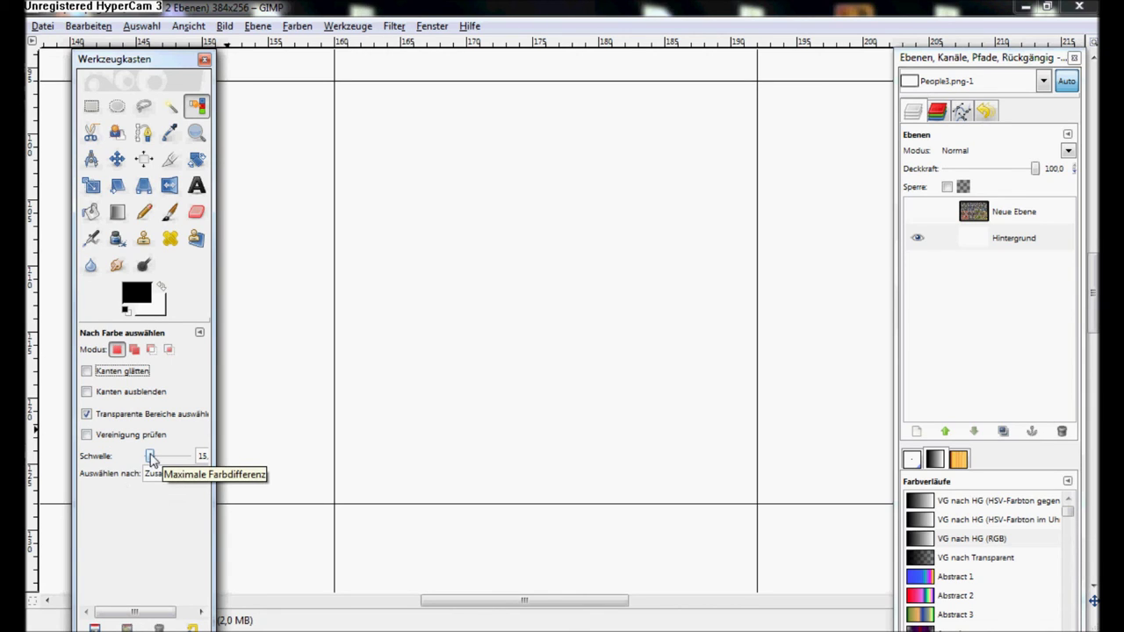
pyautogui.moveTo(151, 458); pyautogui.dragTo(140, 457)
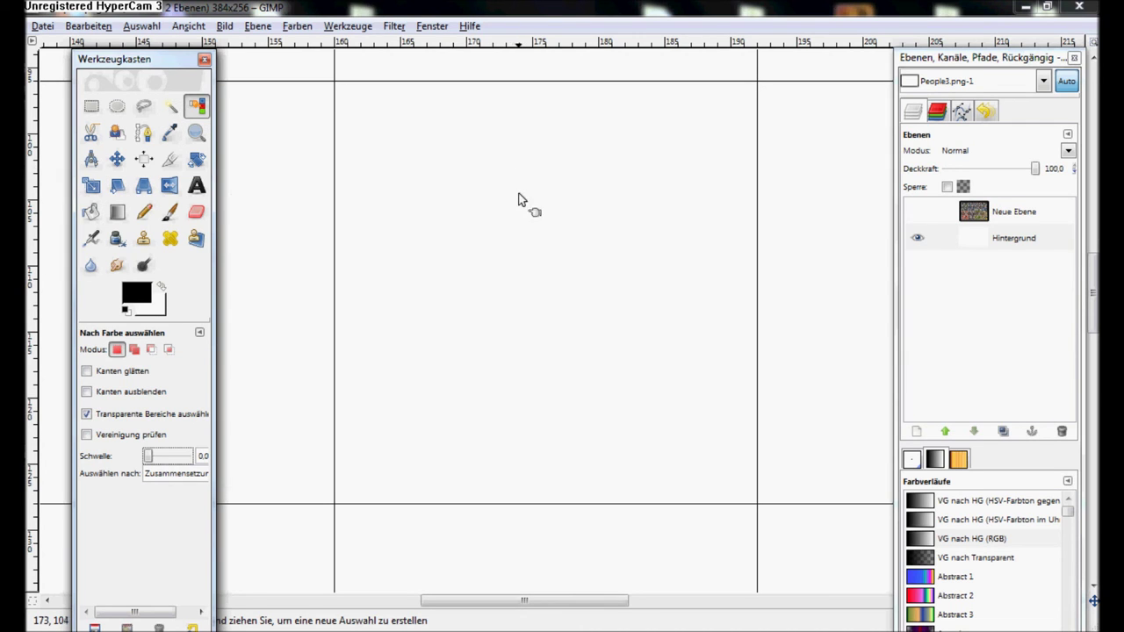
pyautogui.click(144, 212)
# Set the foreground to pure red ff0000 and draw a pixel cross near the canvas top.
pyautogui.click(136, 297)
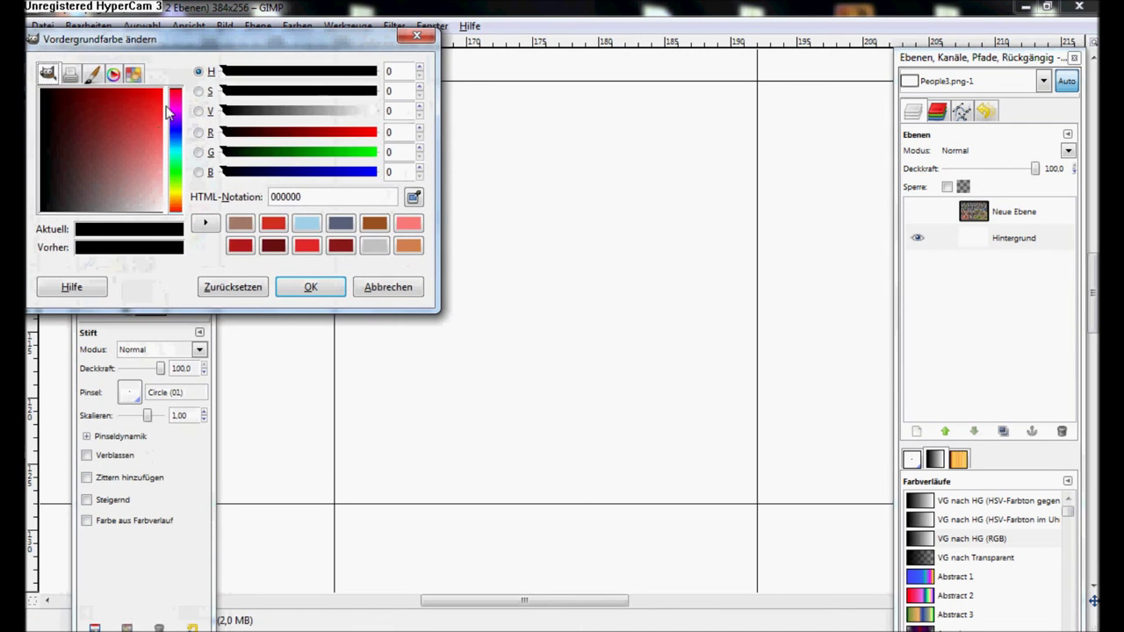
pyautogui.click(273, 223)
pyautogui.click(298, 285)
pyautogui.moveTo(400, 230)
pyautogui.mouseDown()
pyautogui.moveTo(412, 216)
pyautogui.moveTo(420, 248)
pyautogui.moveTo(434, 228)
pyautogui.mouseUp()
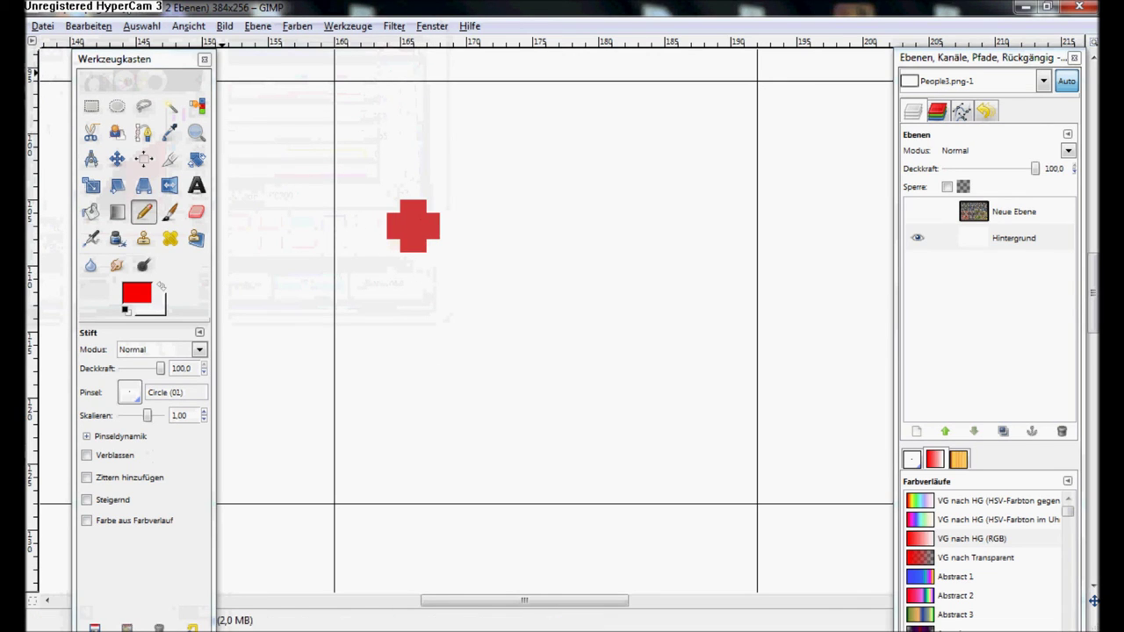
pyautogui.click(255, 26)
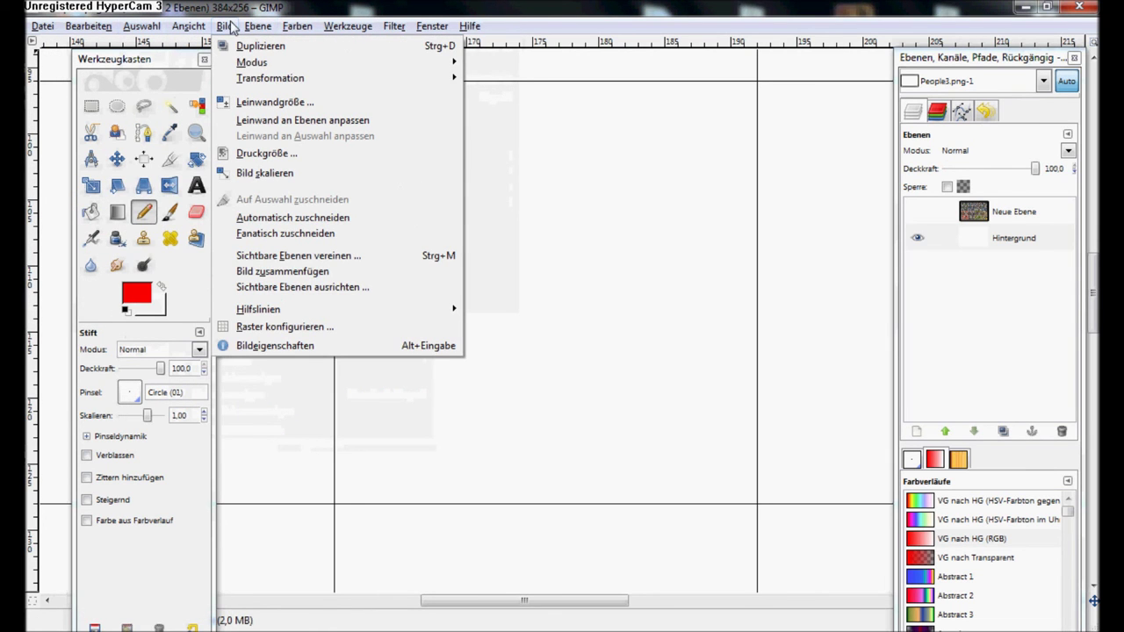
pyautogui.click(525, 71)
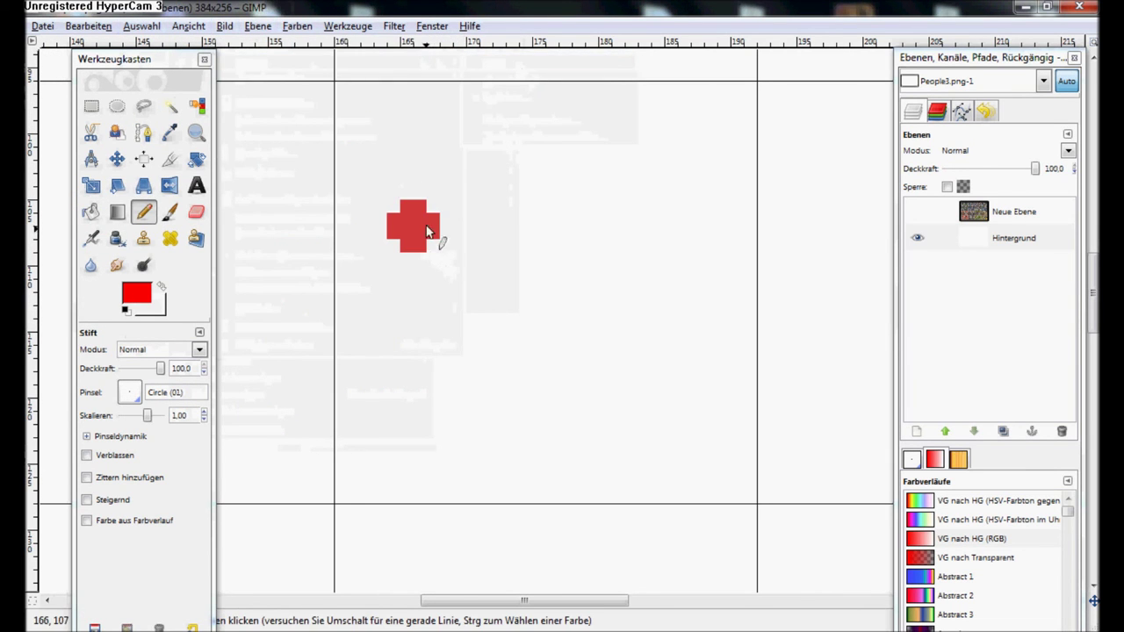
pyautogui.moveTo(421, 218)
pyautogui.mouseDown()
pyautogui.moveTo(413, 248)
pyautogui.moveTo(392, 239)
pyautogui.moveTo(430, 239)
pyautogui.mouseUp()
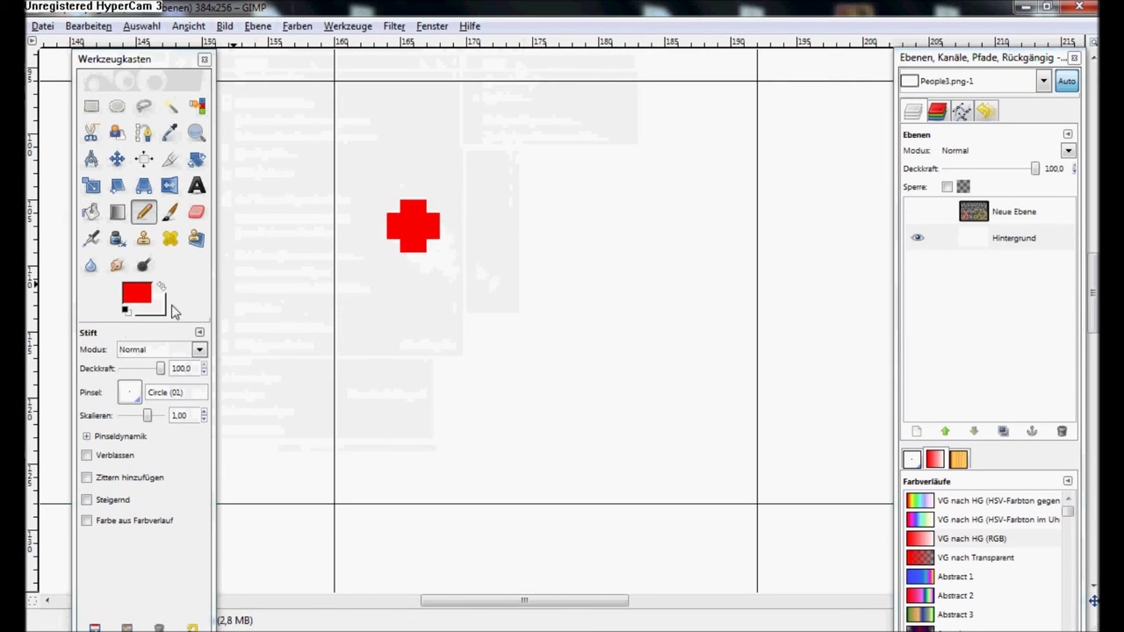
# Draw a second cross to its right in the duller red f12020.
pyautogui.click(136, 293)
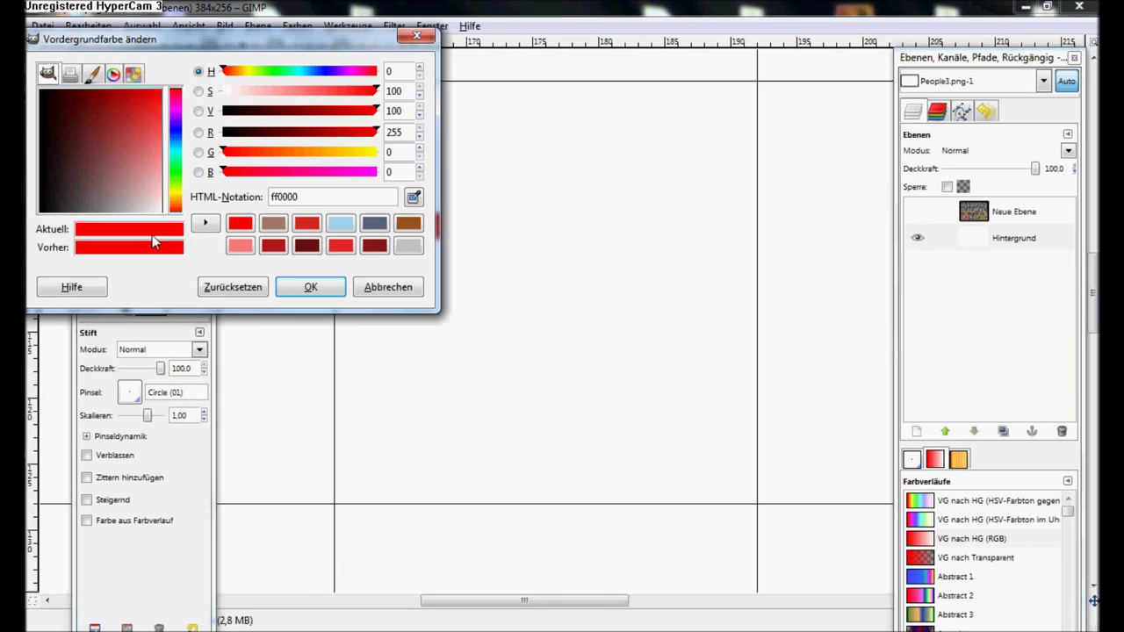
pyautogui.click(156, 96)
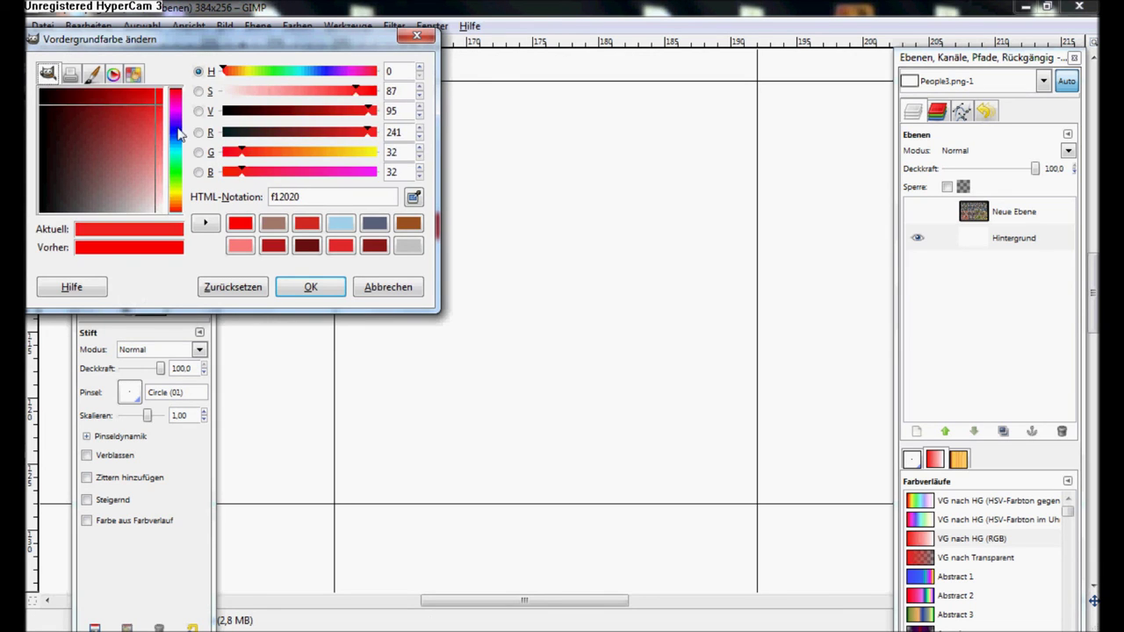
pyautogui.click(310, 288)
pyautogui.moveTo(469, 221)
pyautogui.mouseDown()
pyautogui.moveTo(481, 230)
pyautogui.moveTo(500, 213)
pyautogui.moveTo(507, 239)
pyautogui.moveTo(488, 248)
pyautogui.mouseUp()
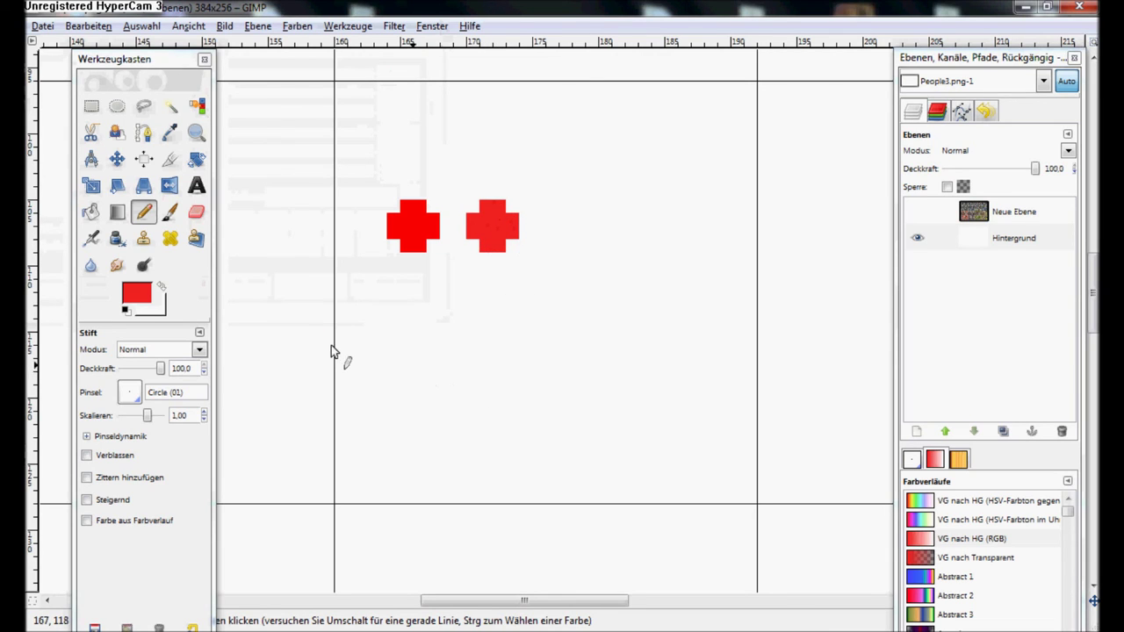
pyautogui.click(195, 105)
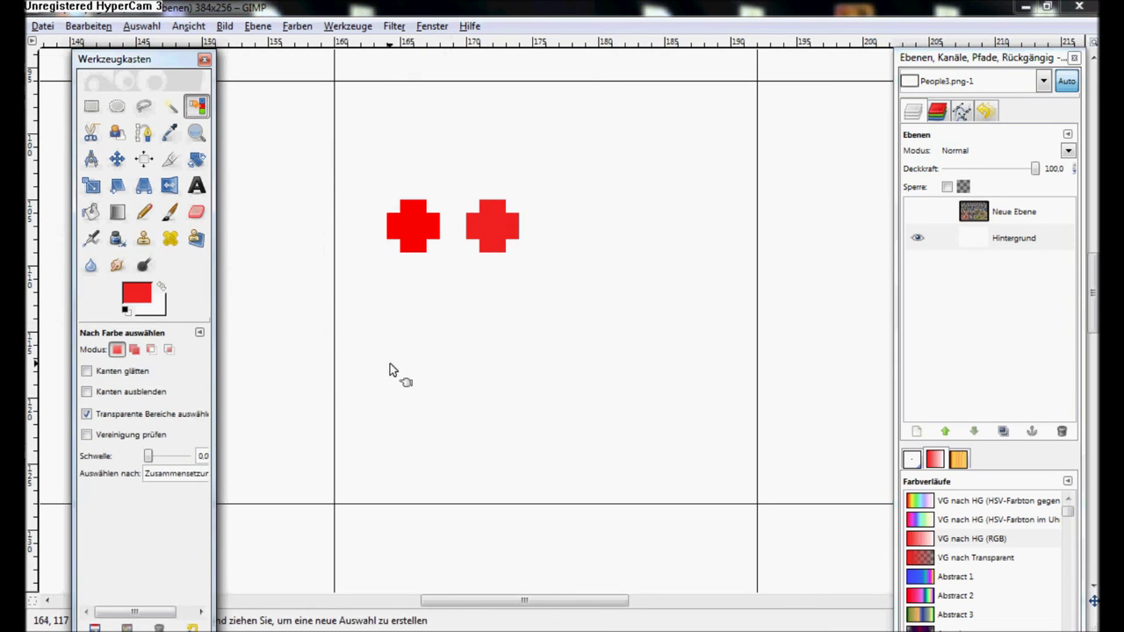
# Test Select by Color on both crosses at thresholds 16, 43 and 255, then reset to 0.
pyautogui.click(412, 237)
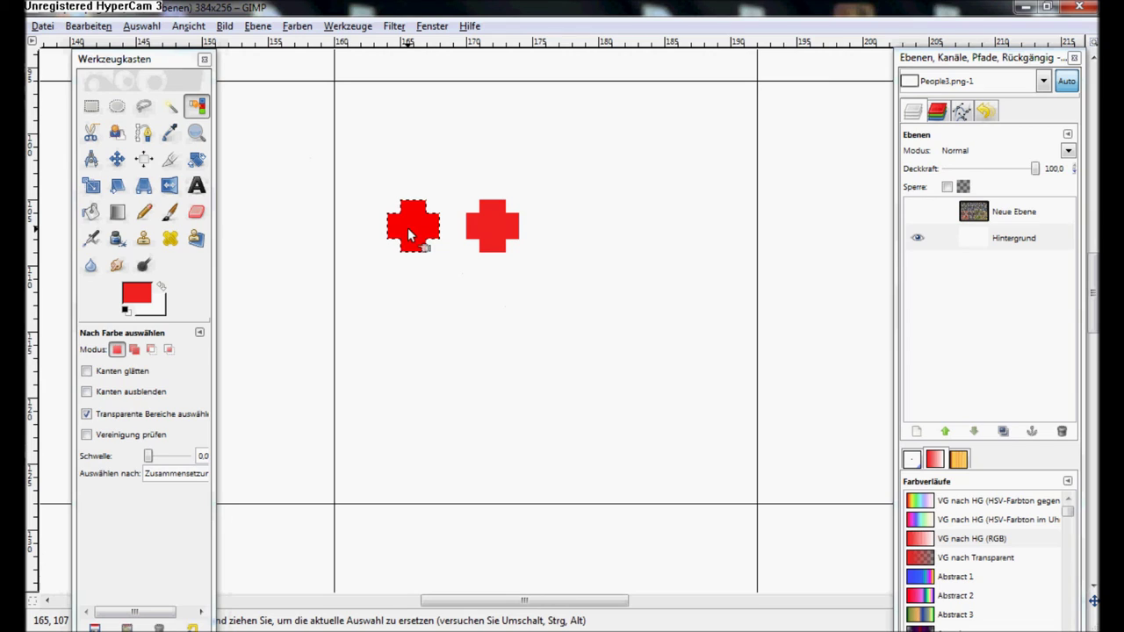
pyautogui.click(493, 225)
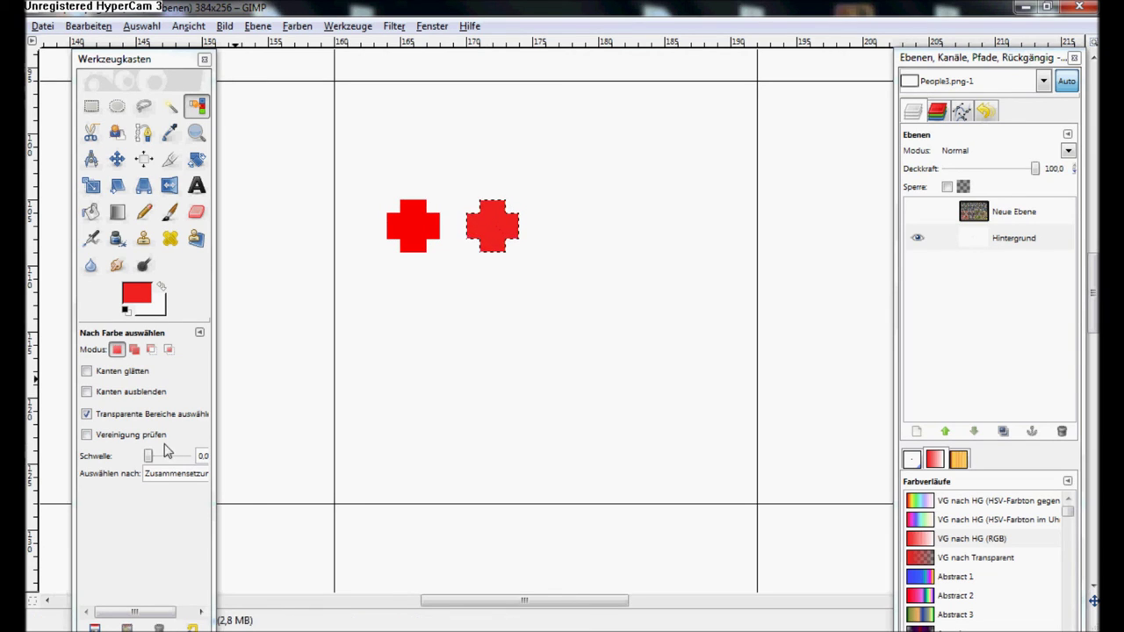
pyautogui.moveTo(148, 456); pyautogui.dragTo(154, 458)
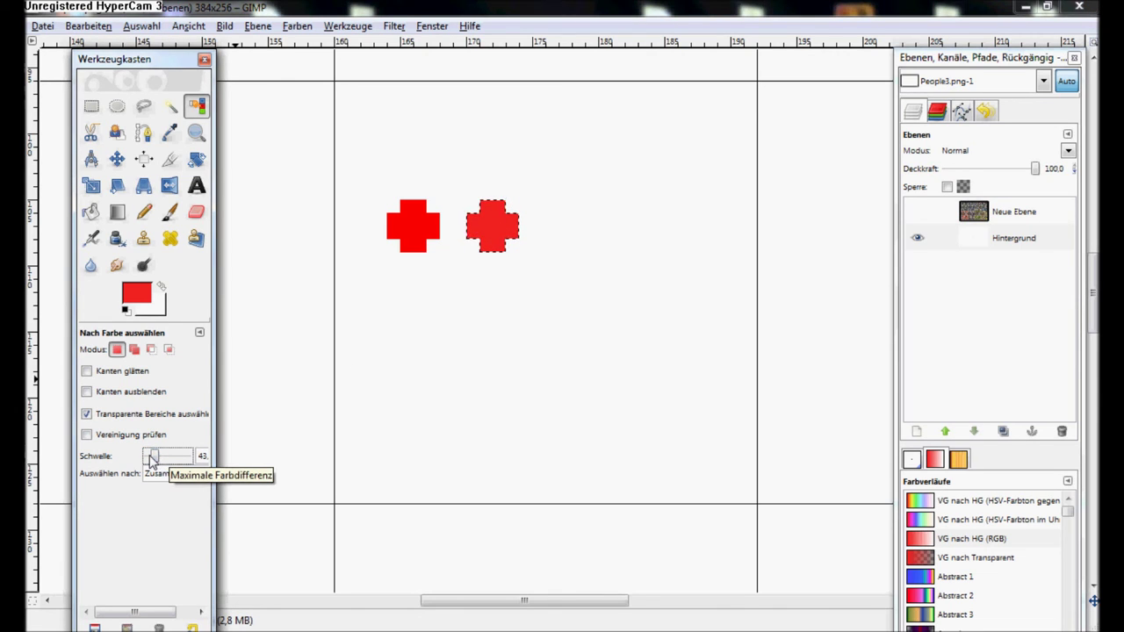
pyautogui.click(429, 239)
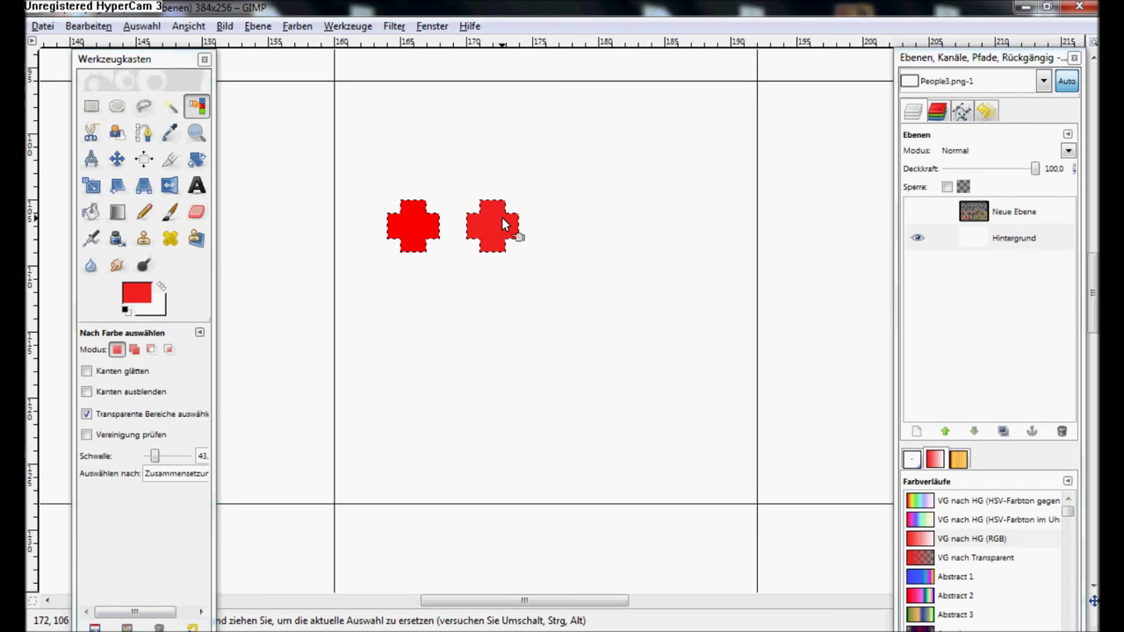
pyautogui.moveTo(154, 456); pyautogui.dragTo(188, 456)
pyautogui.click(487, 246)
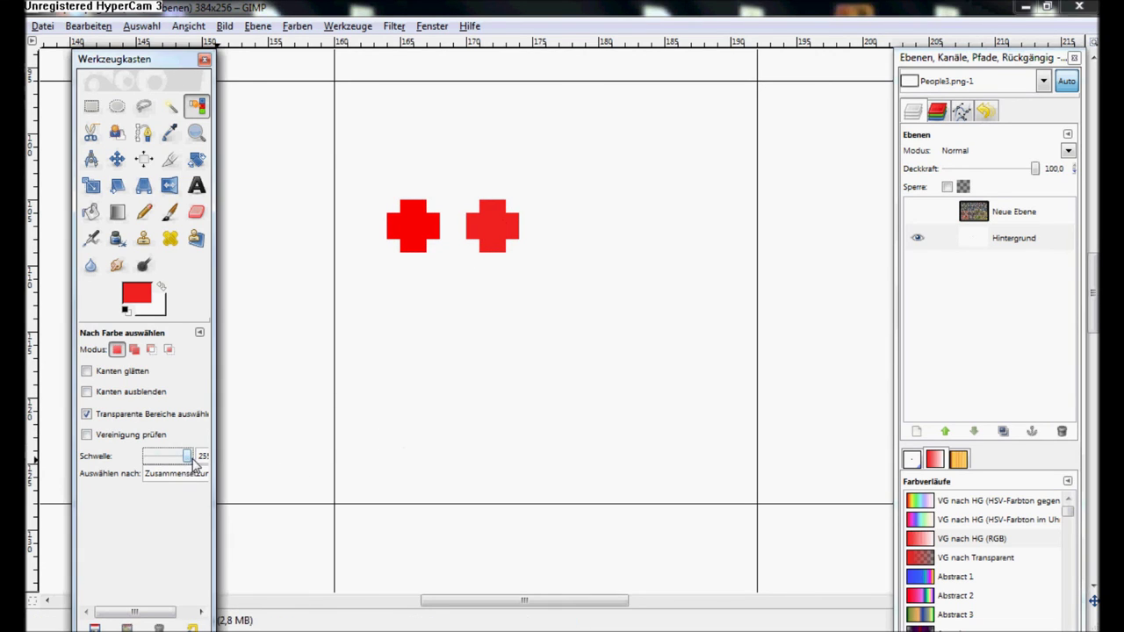
pyautogui.moveTo(214, 457); pyautogui.dragTo(227, 457)
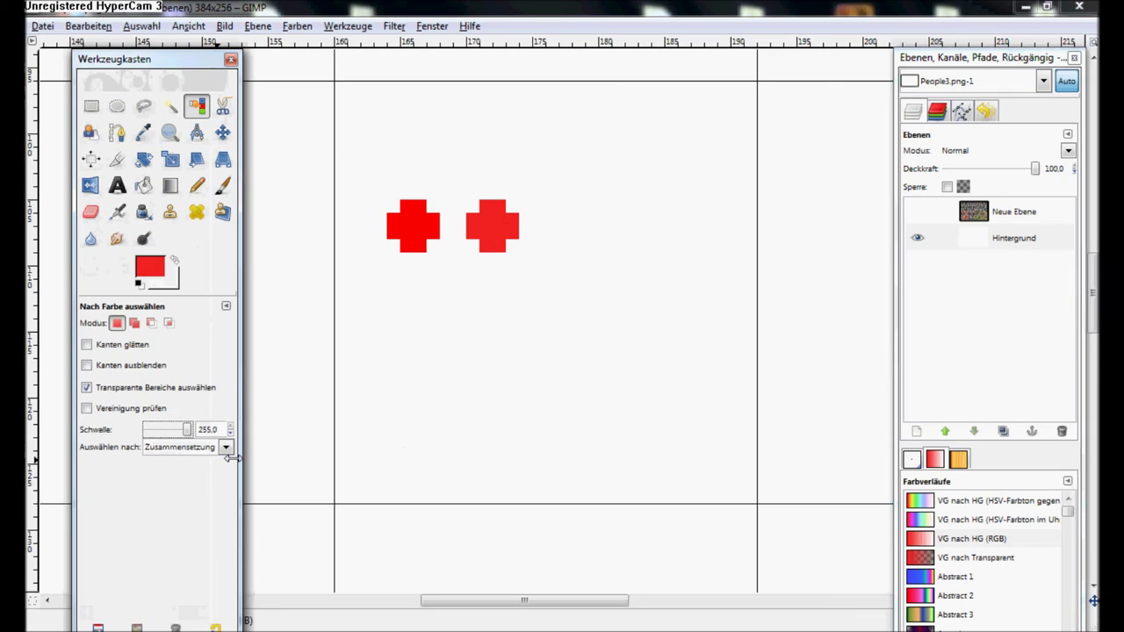
pyautogui.moveTo(241, 464); pyautogui.dragTo(91, 465)
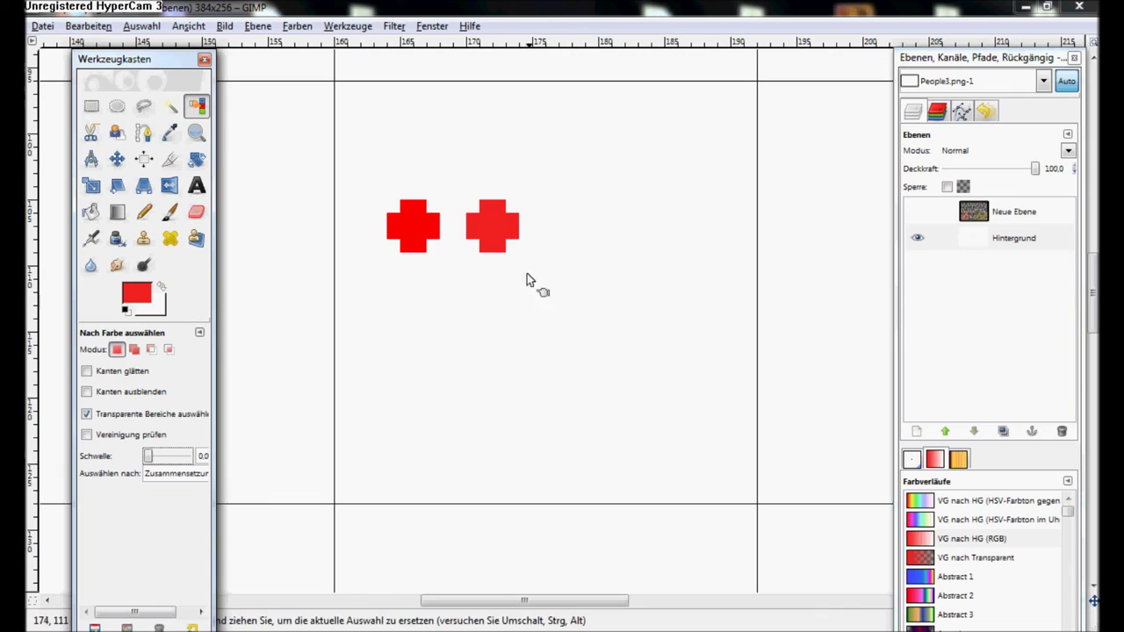
pyautogui.click(512, 213)
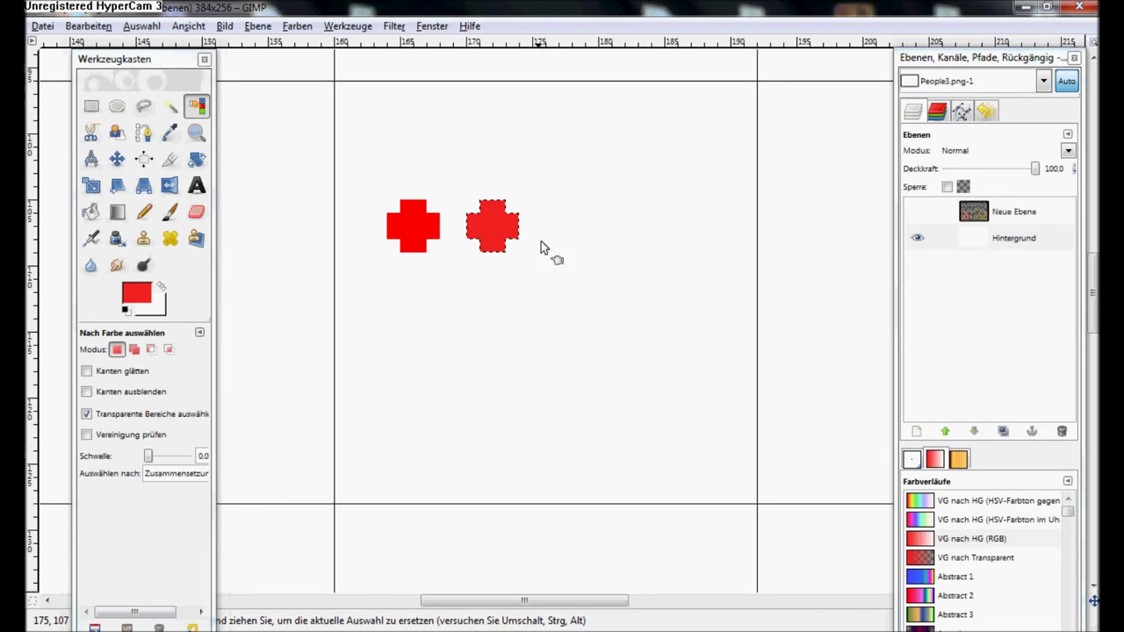
# Set up Bucket Fill with threshold 0 and white as the fill colour.
pyautogui.click(91, 212)
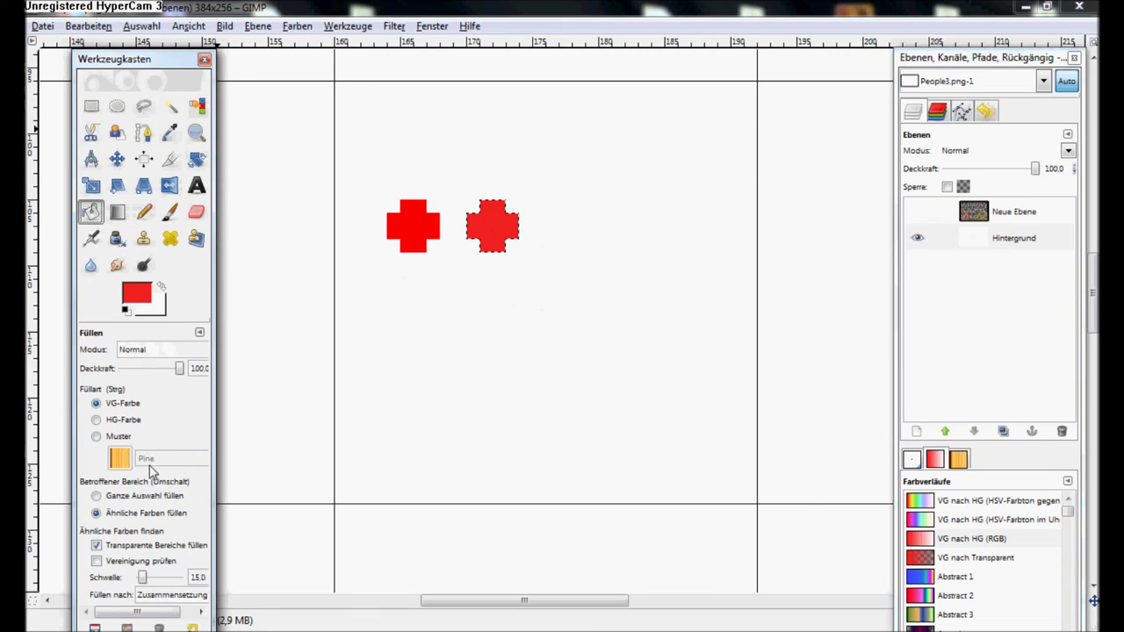
pyautogui.moveTo(143, 581); pyautogui.dragTo(136, 583)
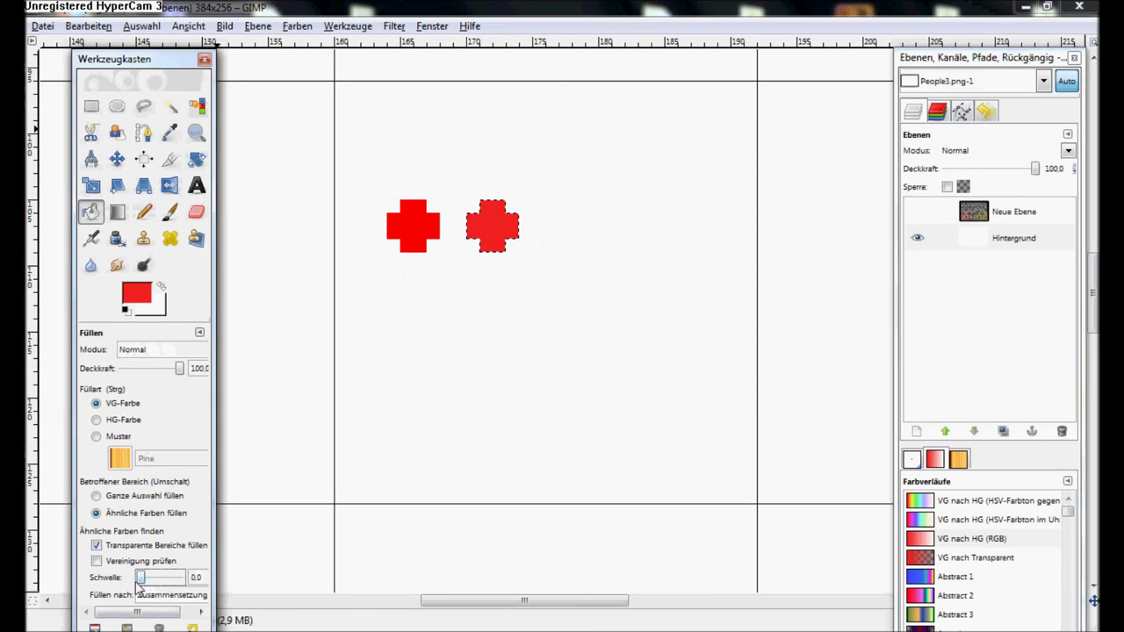
pyautogui.press('r')
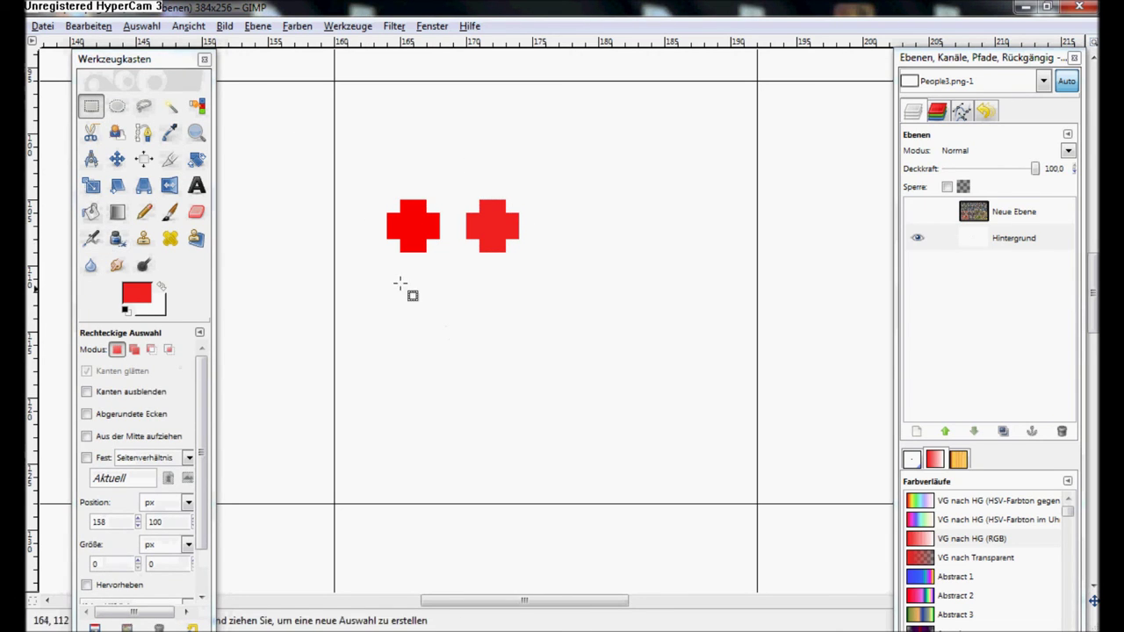
pyautogui.click(102, 217)
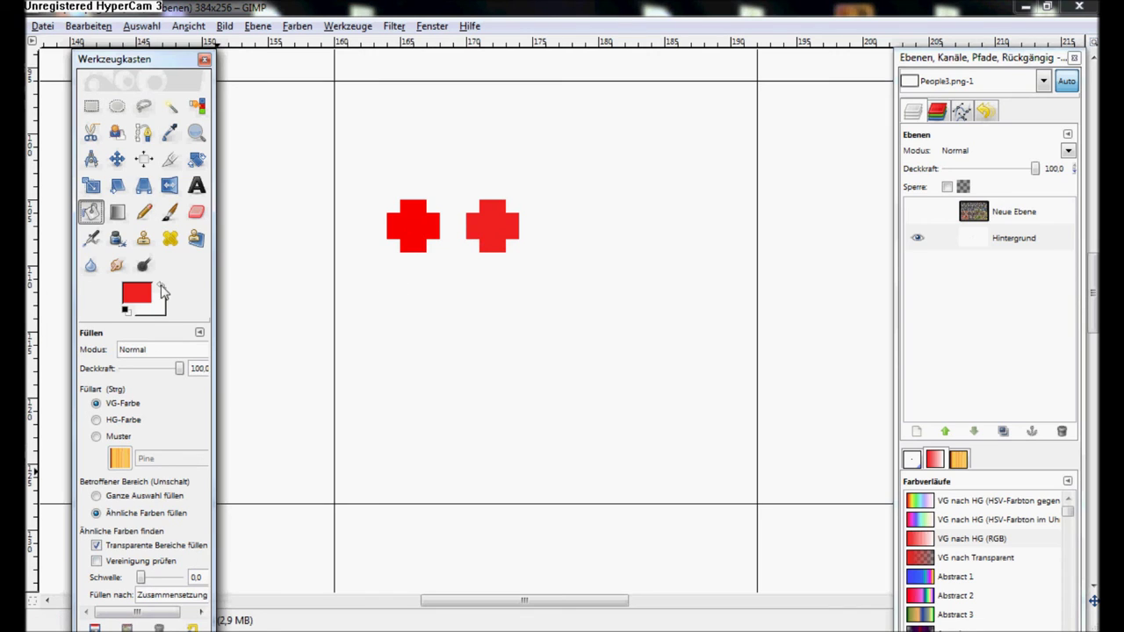
pyautogui.click(162, 288)
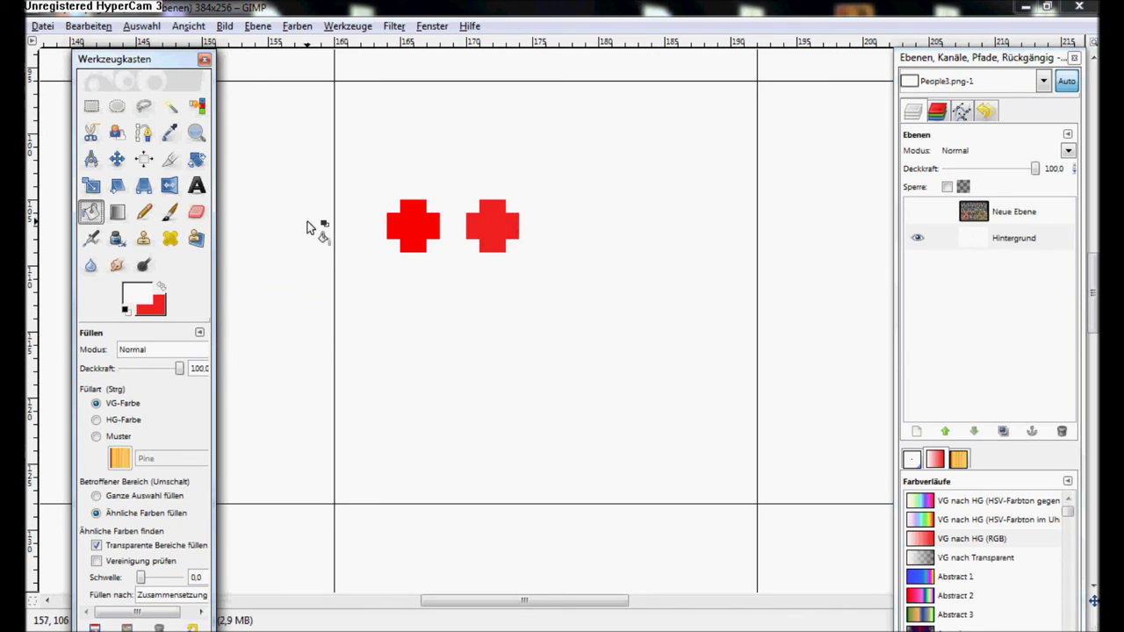
pyautogui.click(140, 580)
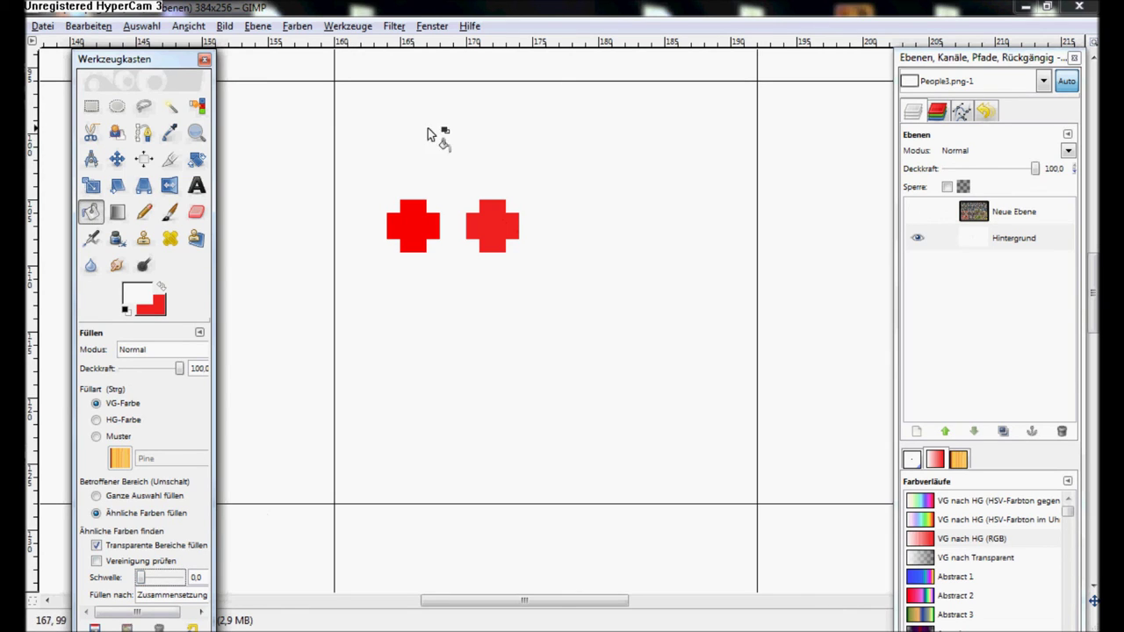
# Fill both red crosses with white so the grid is blank.
pyautogui.click(493, 210)
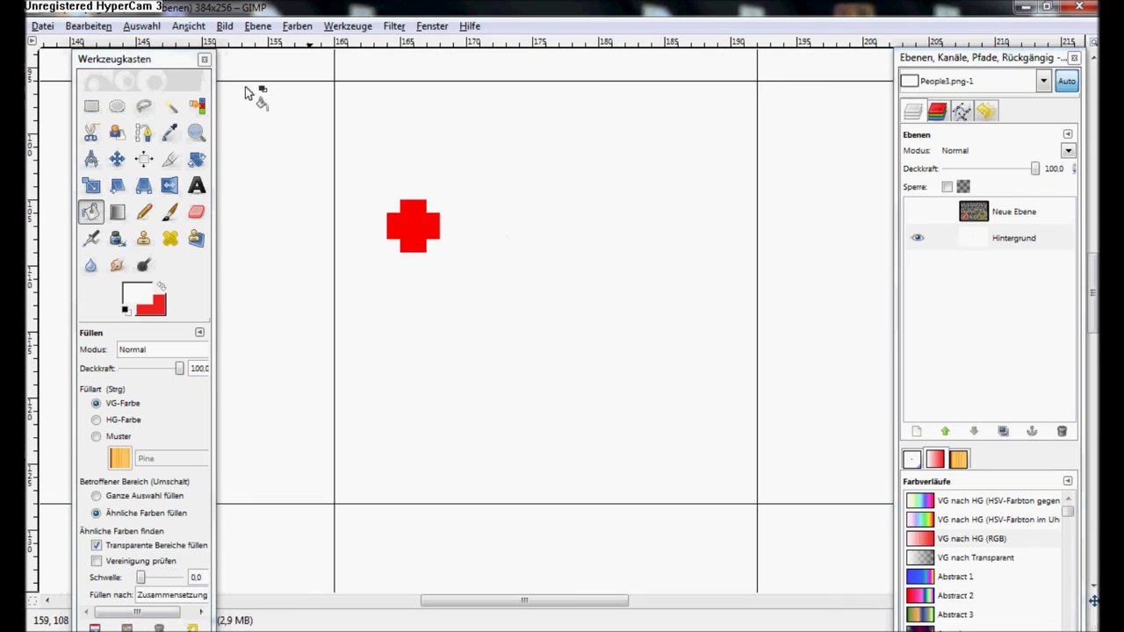
pyautogui.click(99, 25)
pyautogui.click(100, 45)
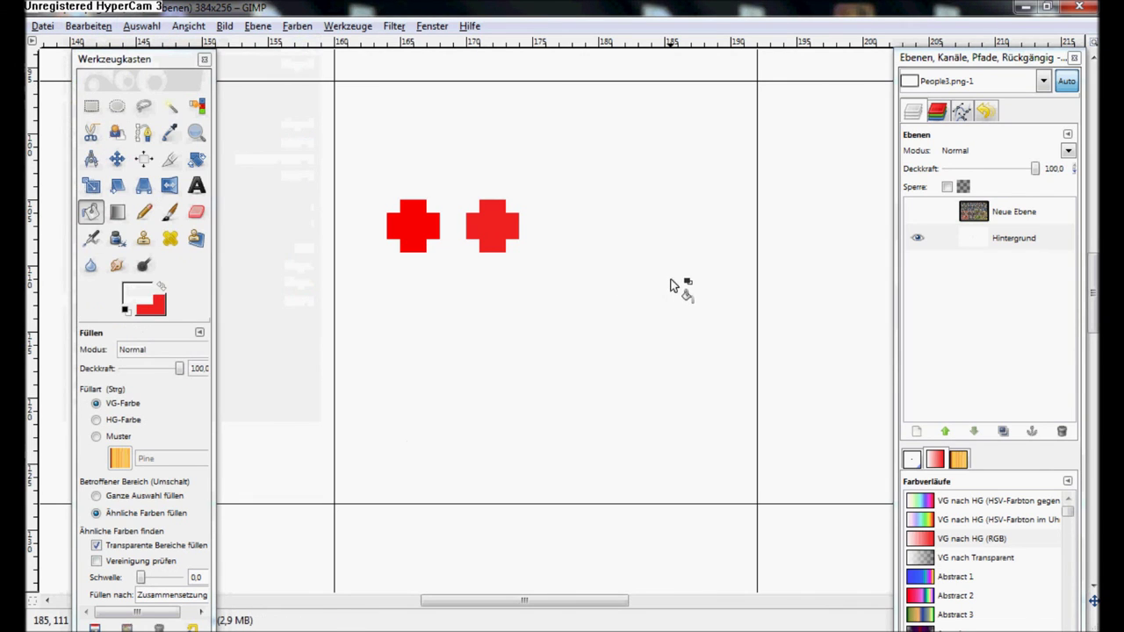
pyautogui.click(481, 244)
pyautogui.click(426, 238)
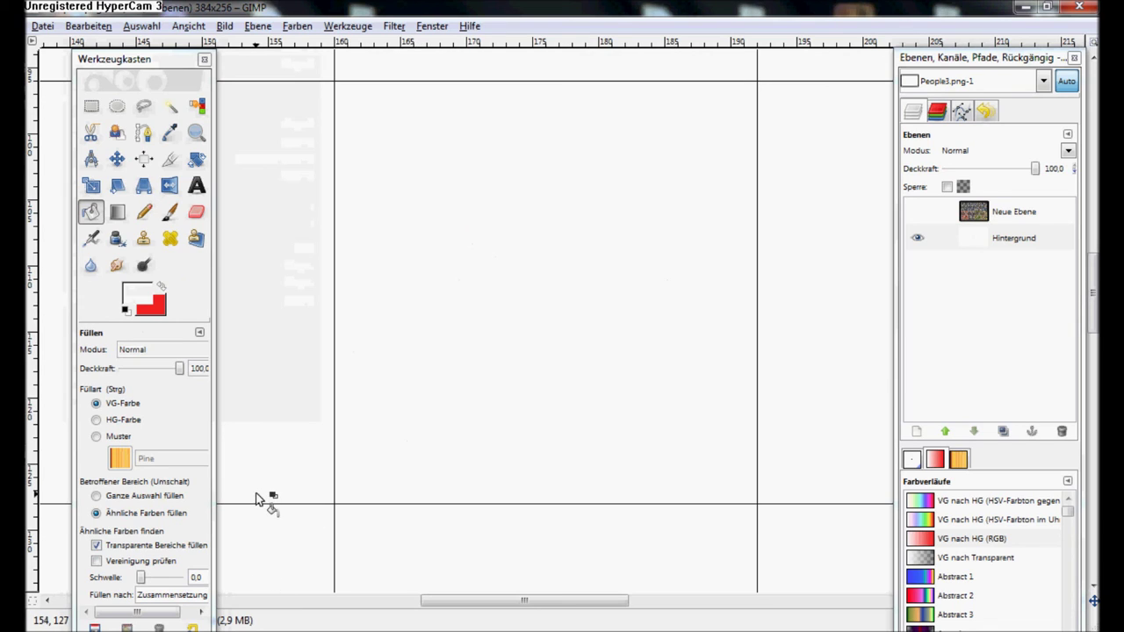
# Uncheck 'Transparente Bereiche füllen' and set the Magic Wand to threshold 0 without Kanten glätten.
pyautogui.click(143, 577)
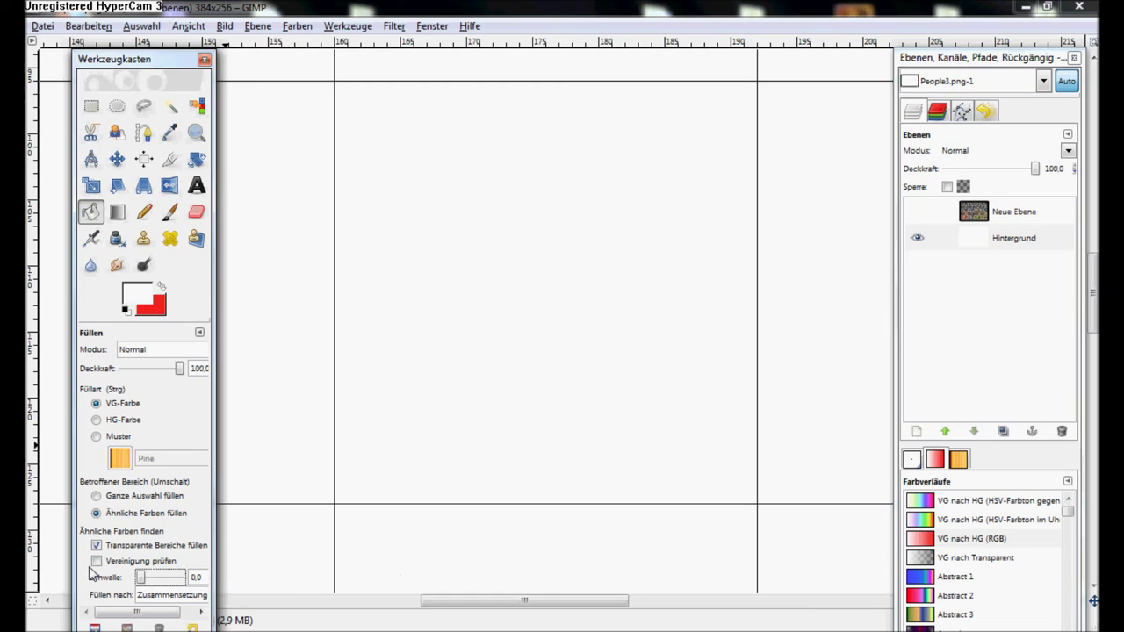
pyautogui.click(98, 546)
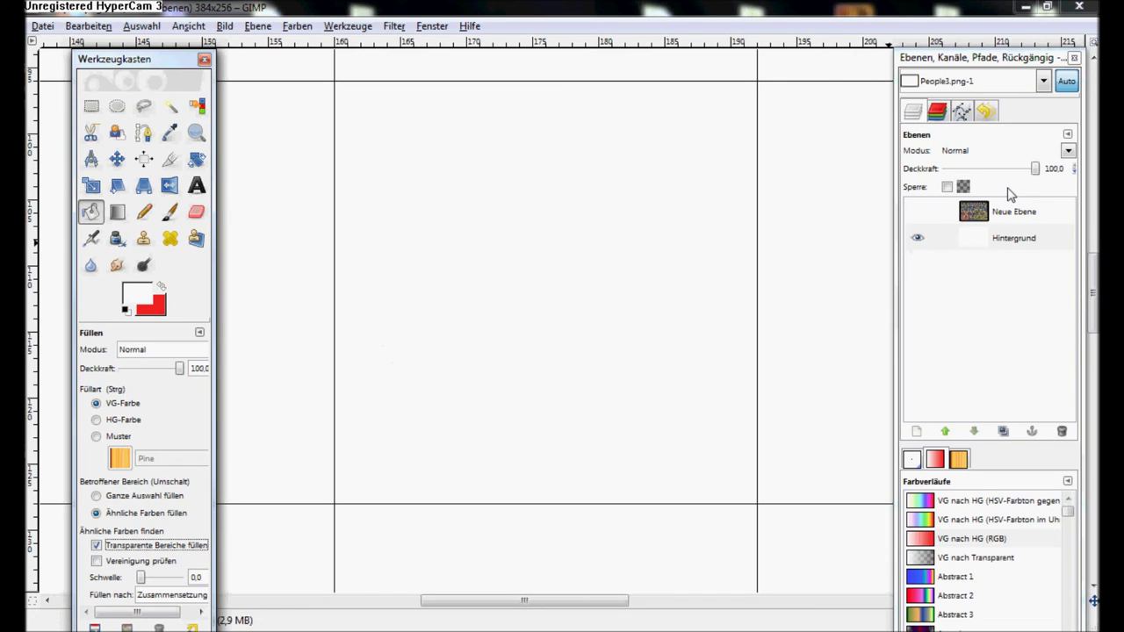
pyautogui.click(169, 107)
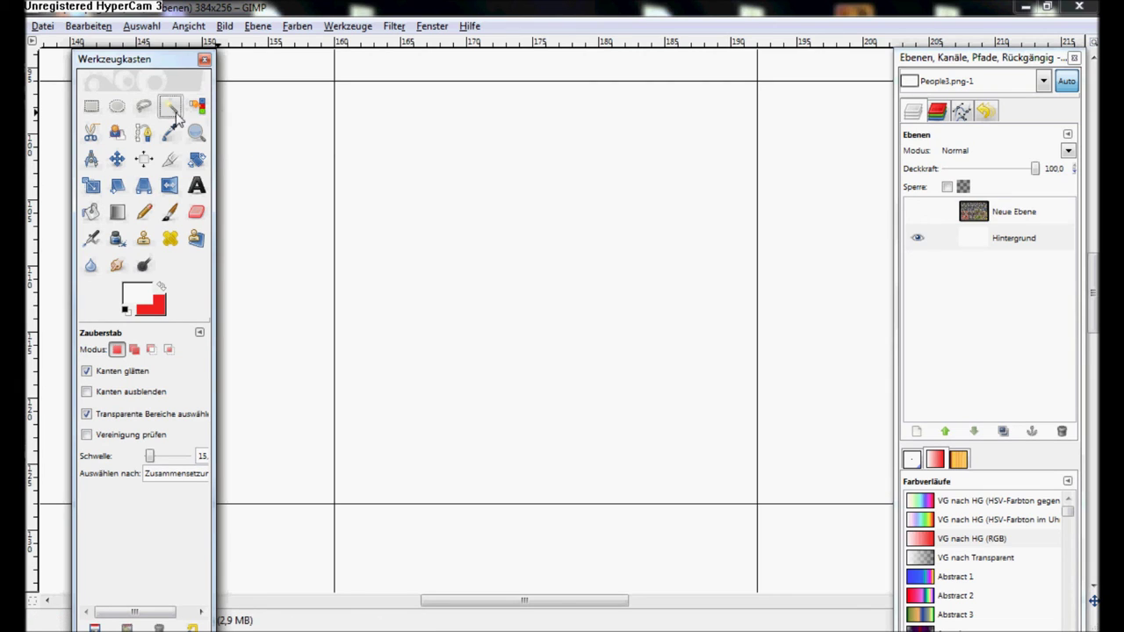
pyautogui.click(116, 373)
pyautogui.moveTo(150, 465); pyautogui.dragTo(136, 465)
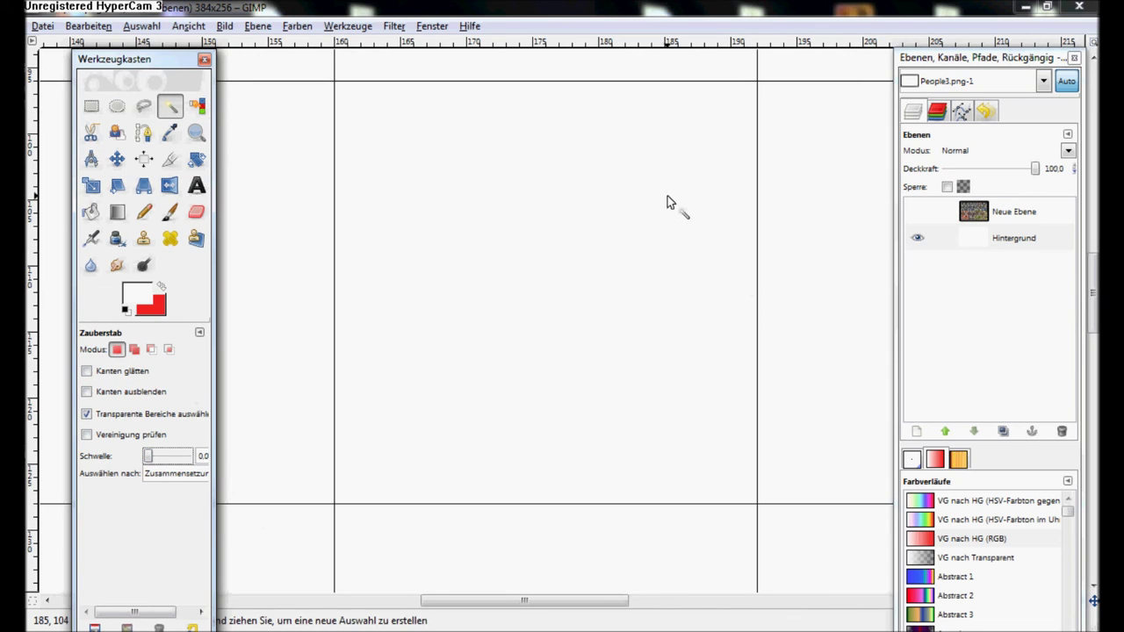
pyautogui.click(144, 211)
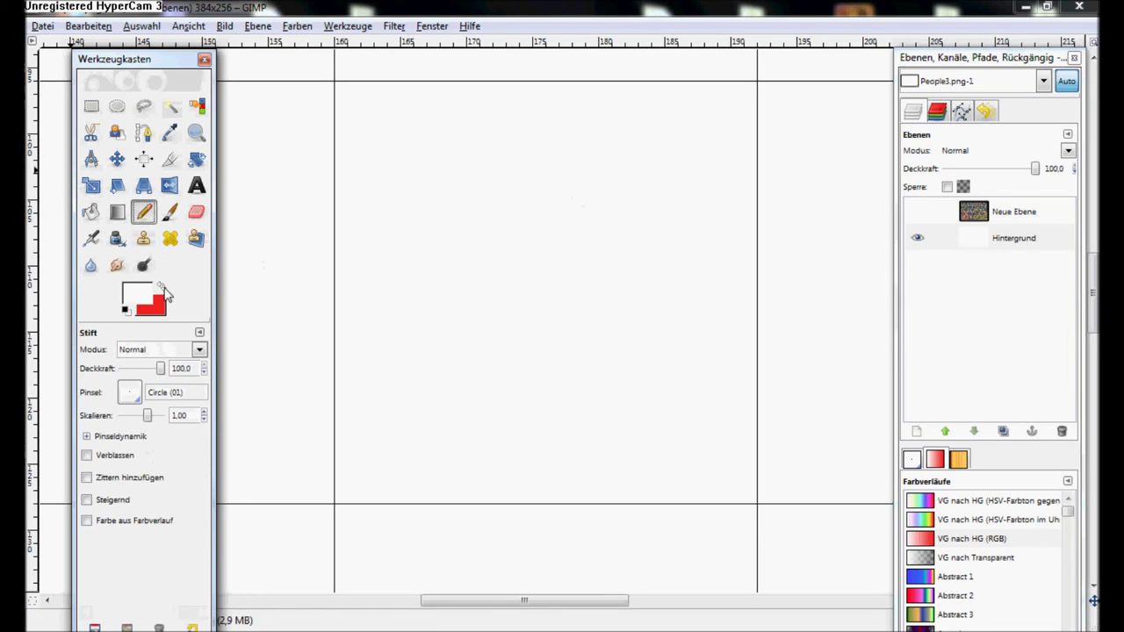
# Draw a red diagonal staircase line with extra pixels at its top and bottom.
pyautogui.click(162, 289)
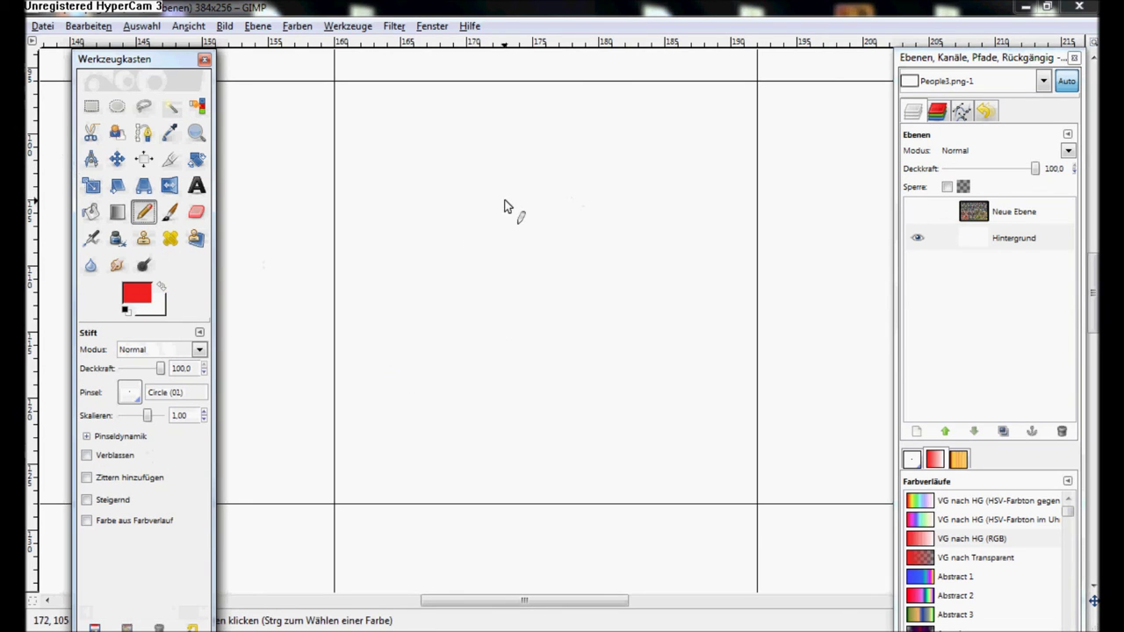
pyautogui.moveTo(499, 246); pyautogui.dragTo(512, 274)
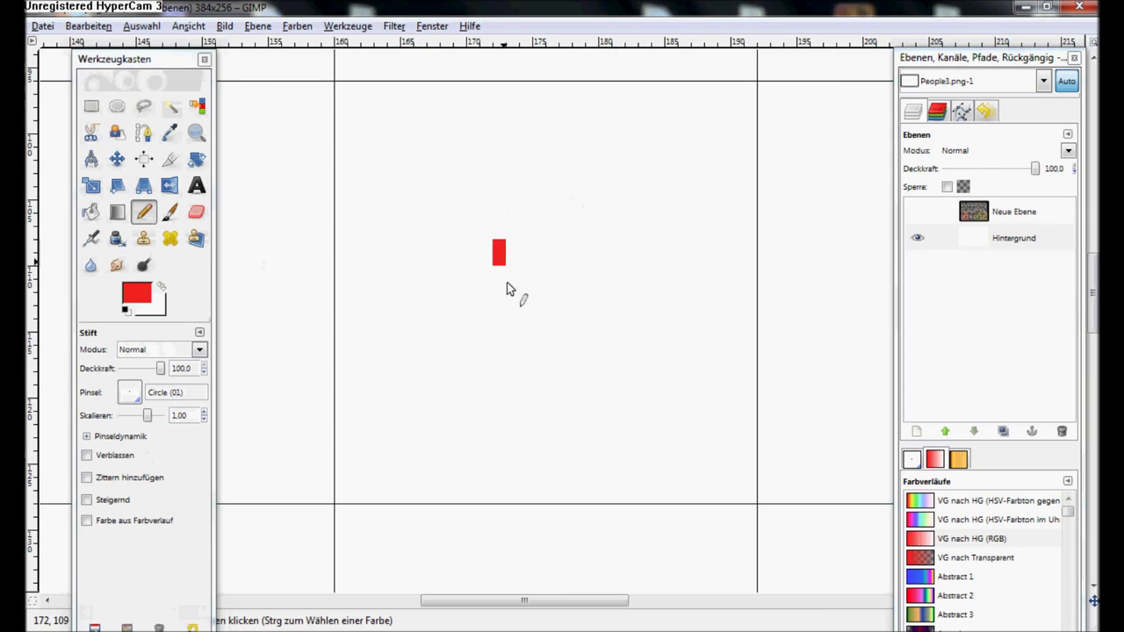
pyautogui.click(486, 232)
pyautogui.click(576, 368)
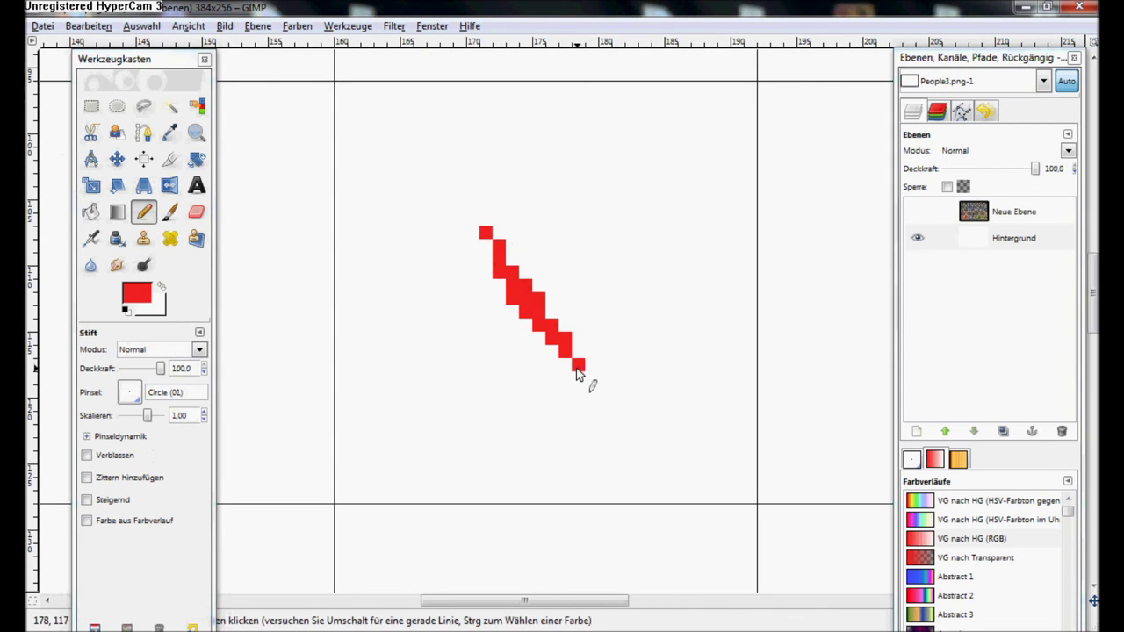
# Draw a parallel blue staircase line beside the red one, then select the red stroke by colour.
pyautogui.click(142, 299)
pyautogui.click(175, 145)
pyautogui.click(138, 143)
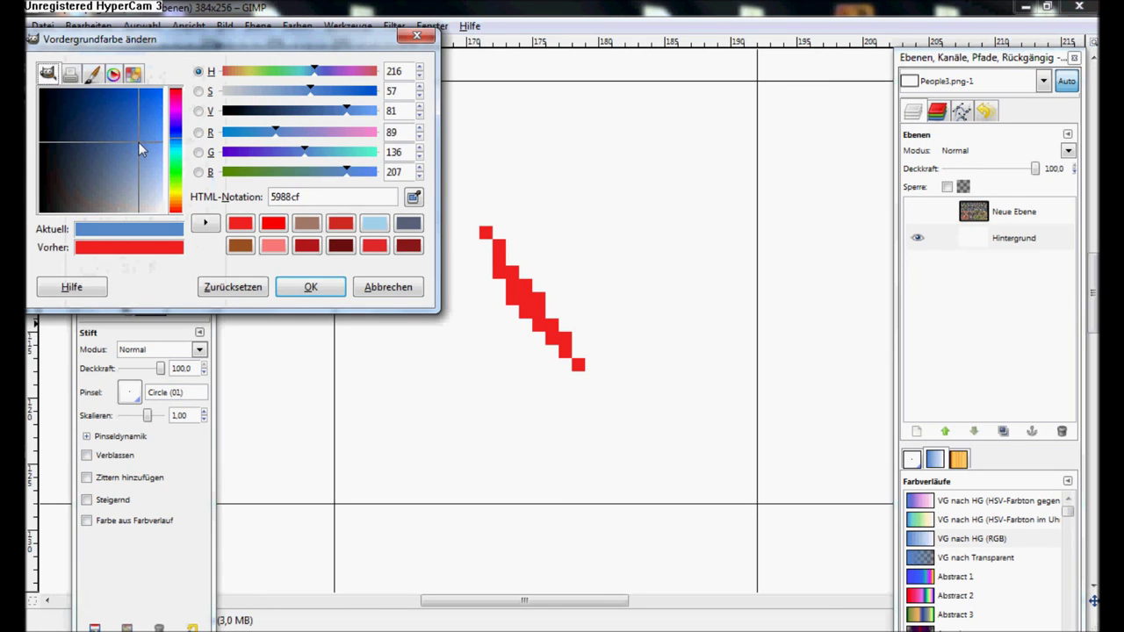
pyautogui.click(310, 287)
pyautogui.moveTo(500, 233); pyautogui.dragTo(606, 351)
pyautogui.moveTo(549, 285); pyautogui.dragTo(520, 250)
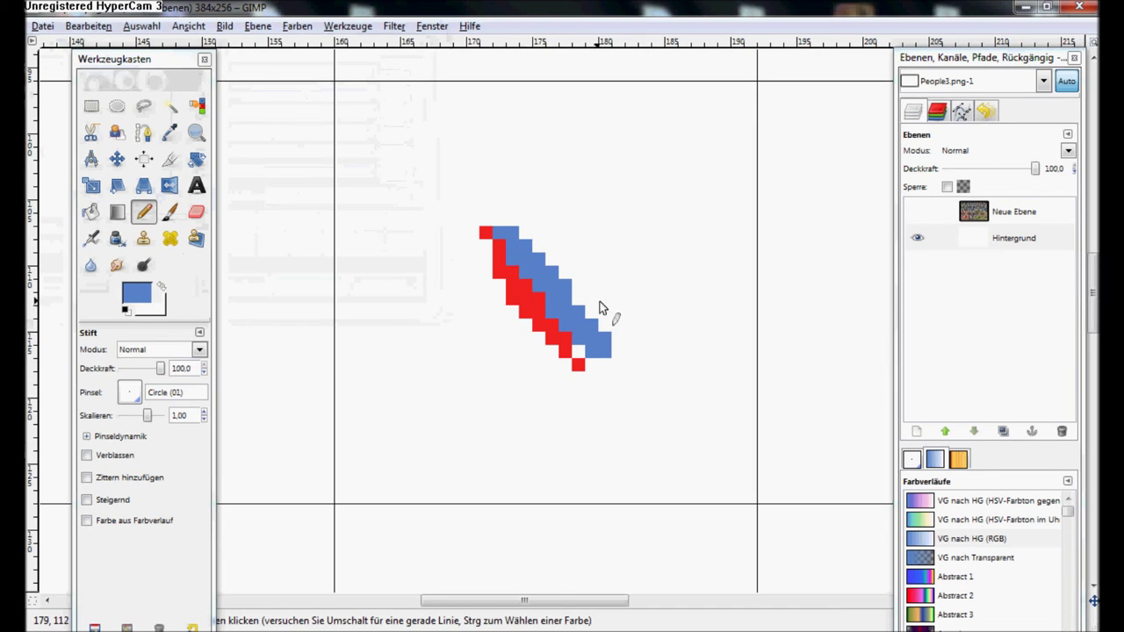
pyautogui.click(171, 107)
pyautogui.click(535, 318)
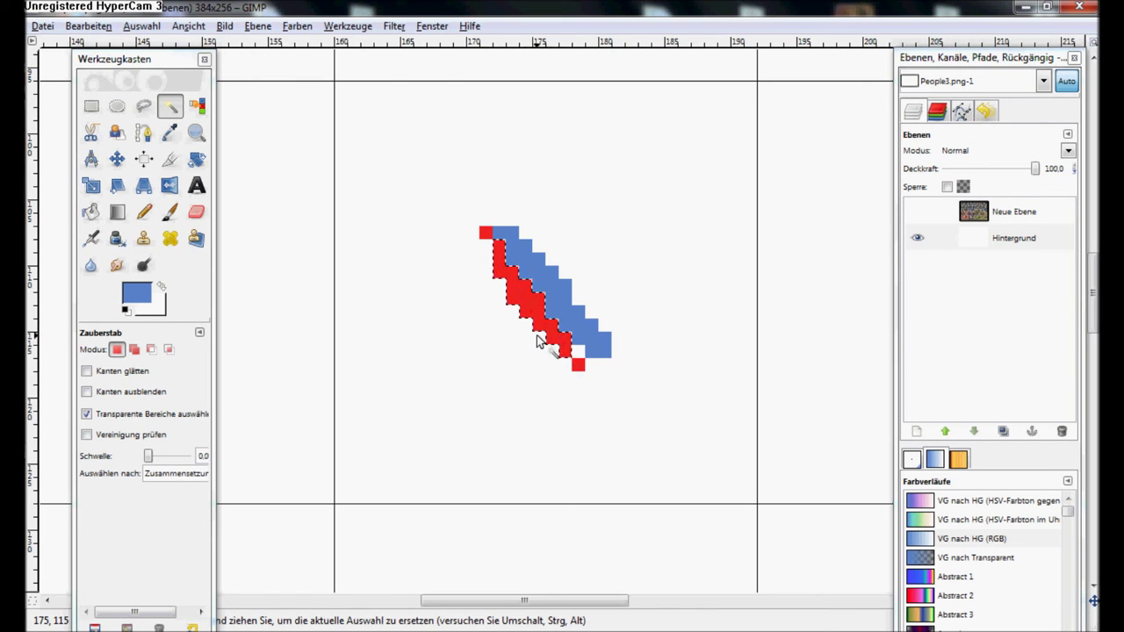
pyautogui.click(571, 301)
pyautogui.moveTo(148, 455); pyautogui.dragTo(171, 460)
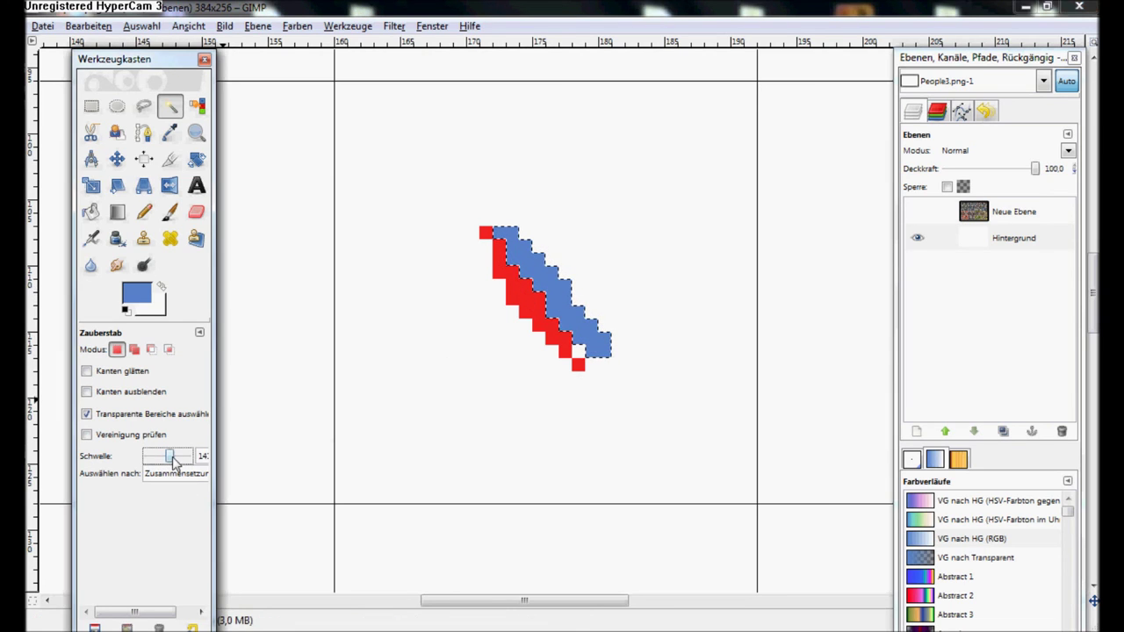
pyautogui.moveTo(544, 300); pyautogui.dragTo(556, 307)
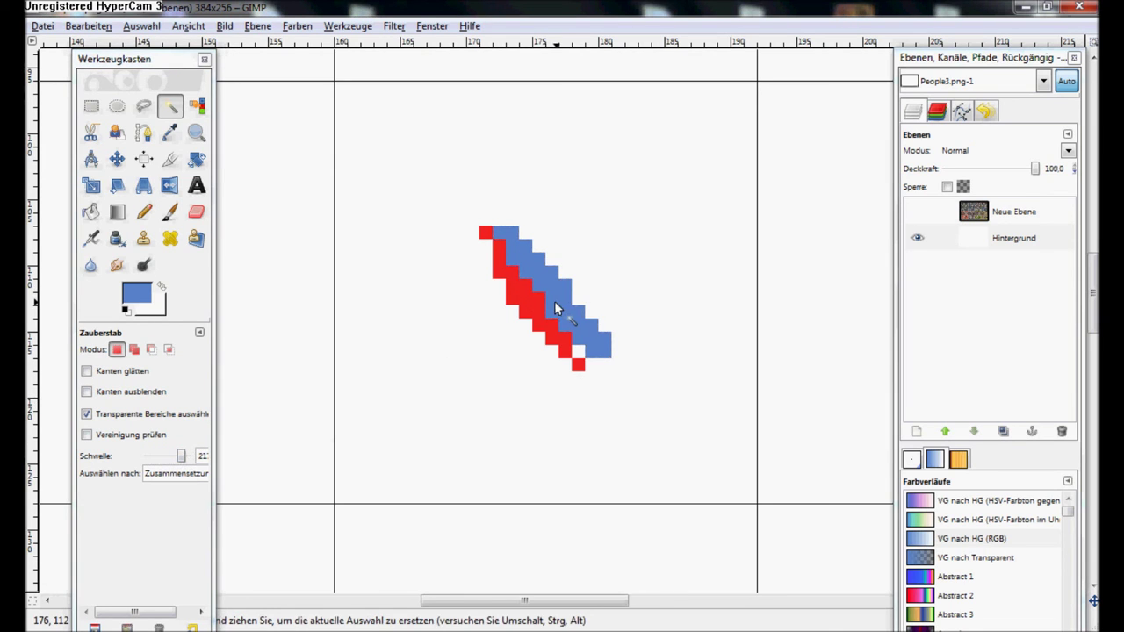
pyautogui.moveTo(185, 459); pyautogui.dragTo(175, 458)
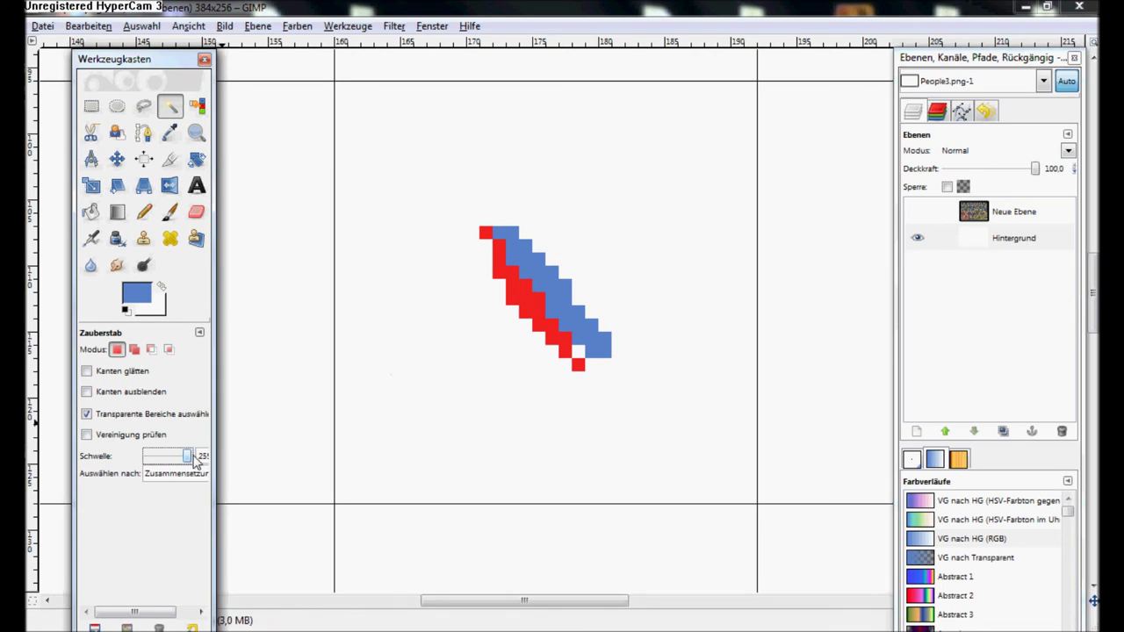
pyautogui.click(557, 320)
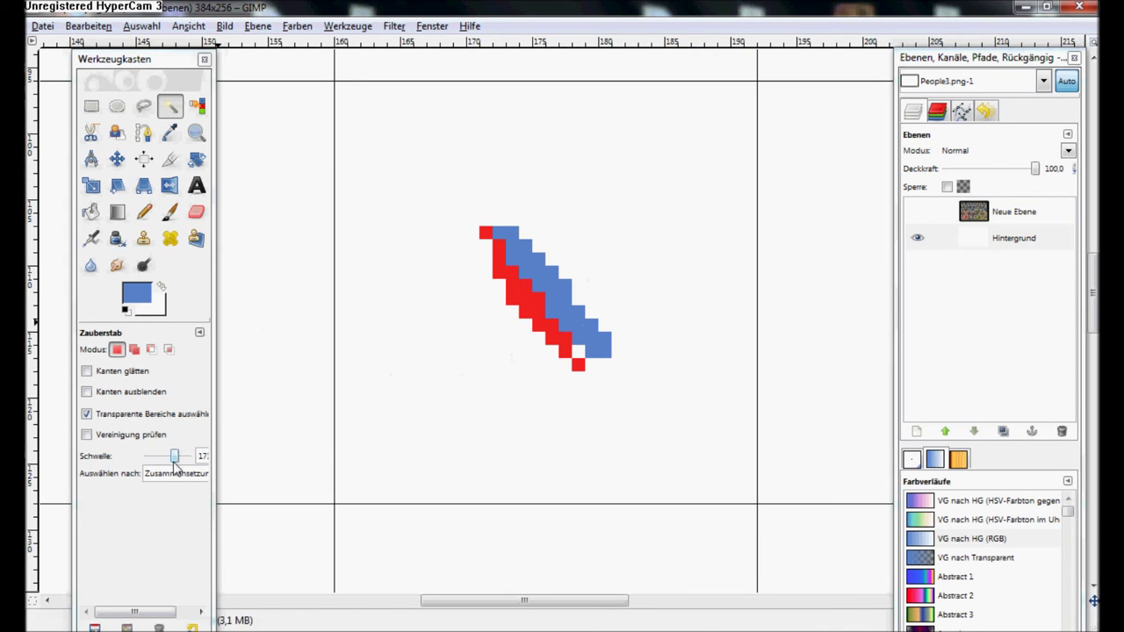
pyautogui.moveTo(174, 457); pyautogui.dragTo(118, 458)
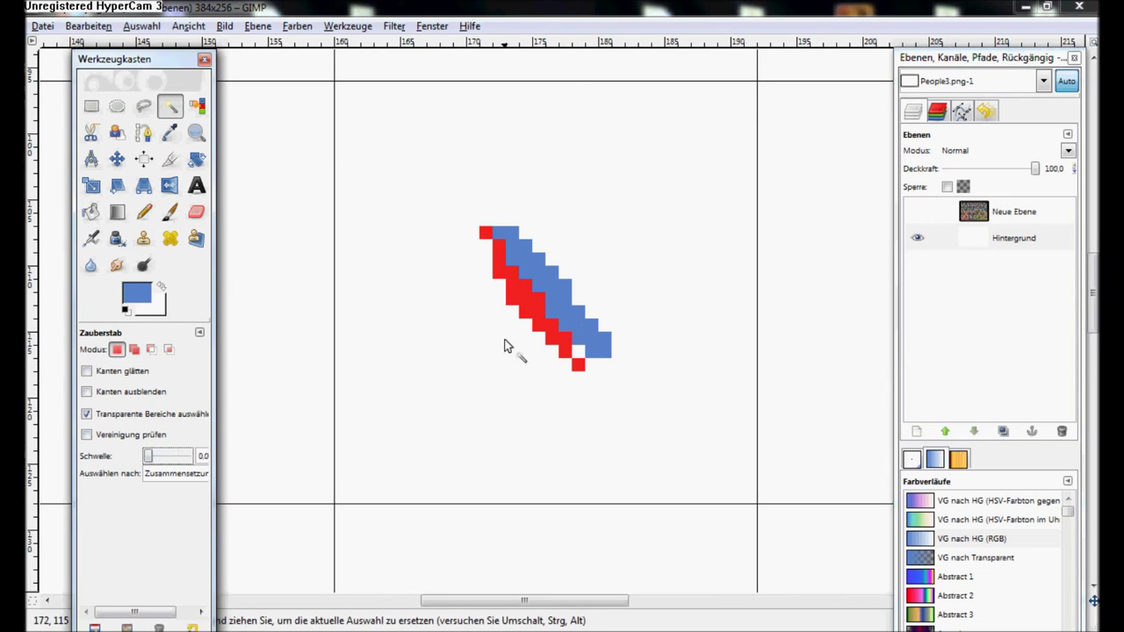
pyautogui.click(92, 105)
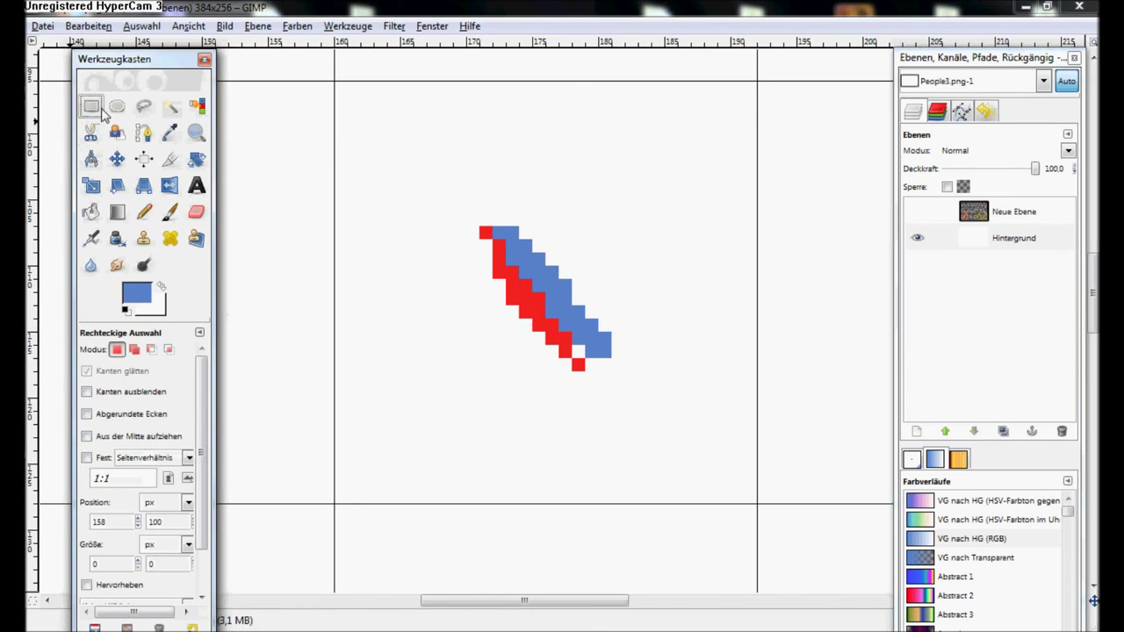
pyautogui.click(146, 112)
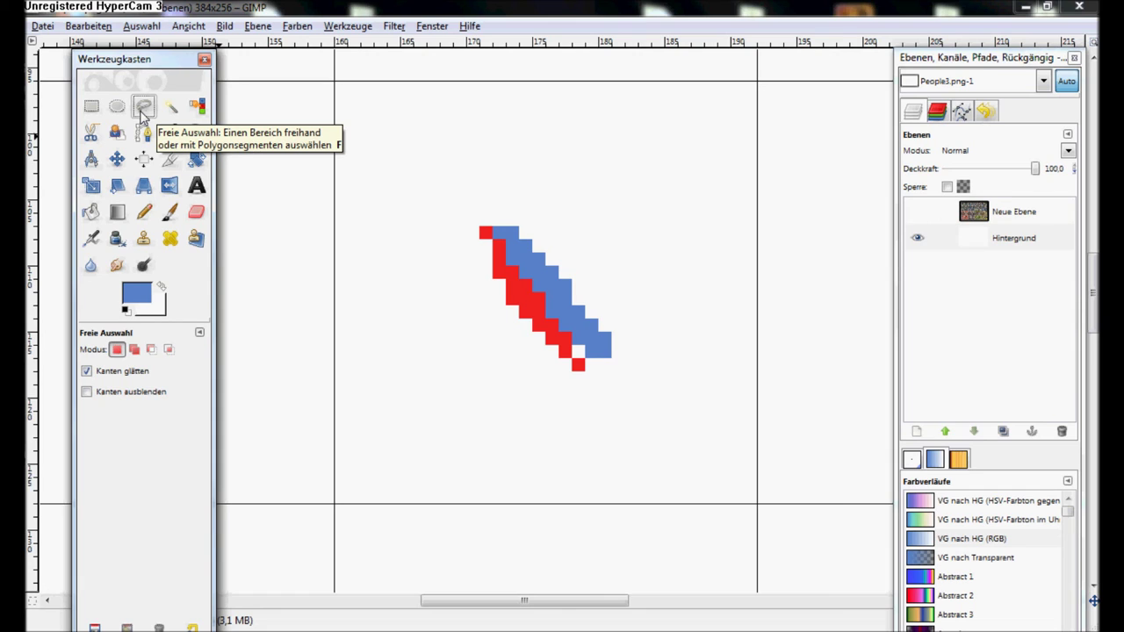
pyautogui.click(91, 106)
pyautogui.moveTo(427, 186); pyautogui.dragTo(704, 423)
pyautogui.click(585, 437)
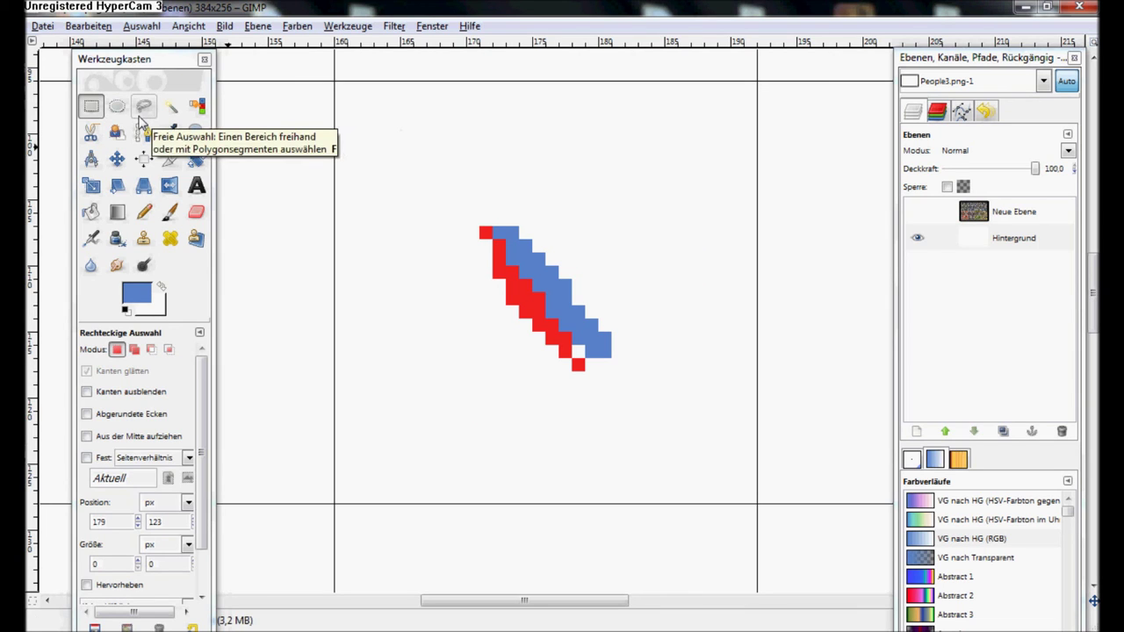
pyautogui.moveTo(480, 213); pyautogui.dragTo(612, 371)
pyautogui.moveTo(522, 280); pyautogui.dragTo(453, 344)
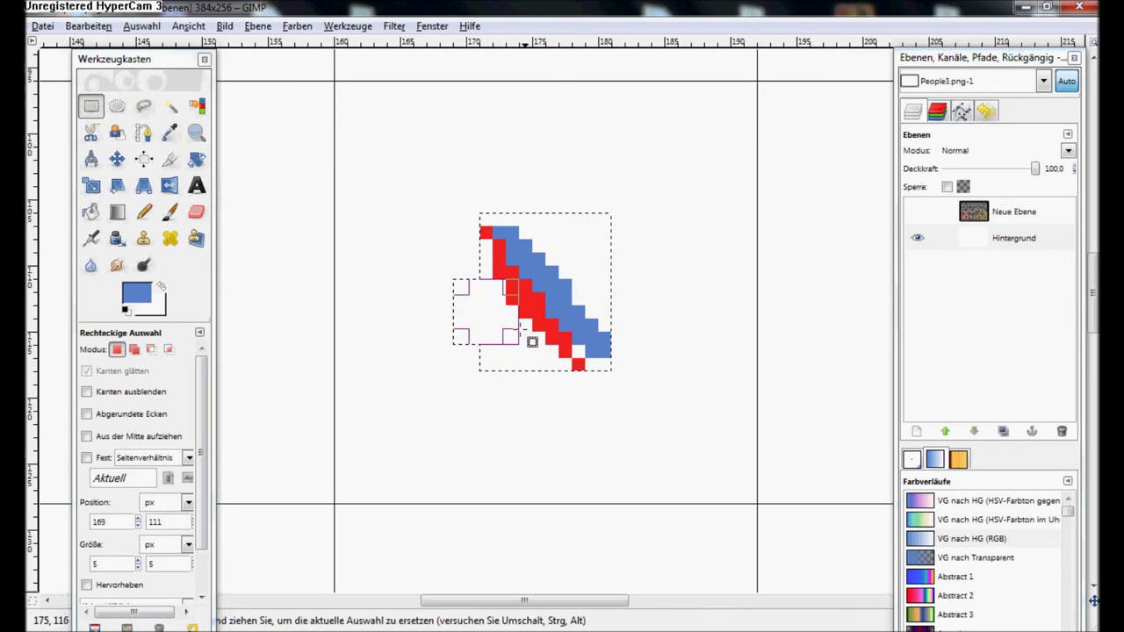
pyautogui.moveTo(468, 253); pyautogui.dragTo(521, 319)
pyautogui.click(446, 352)
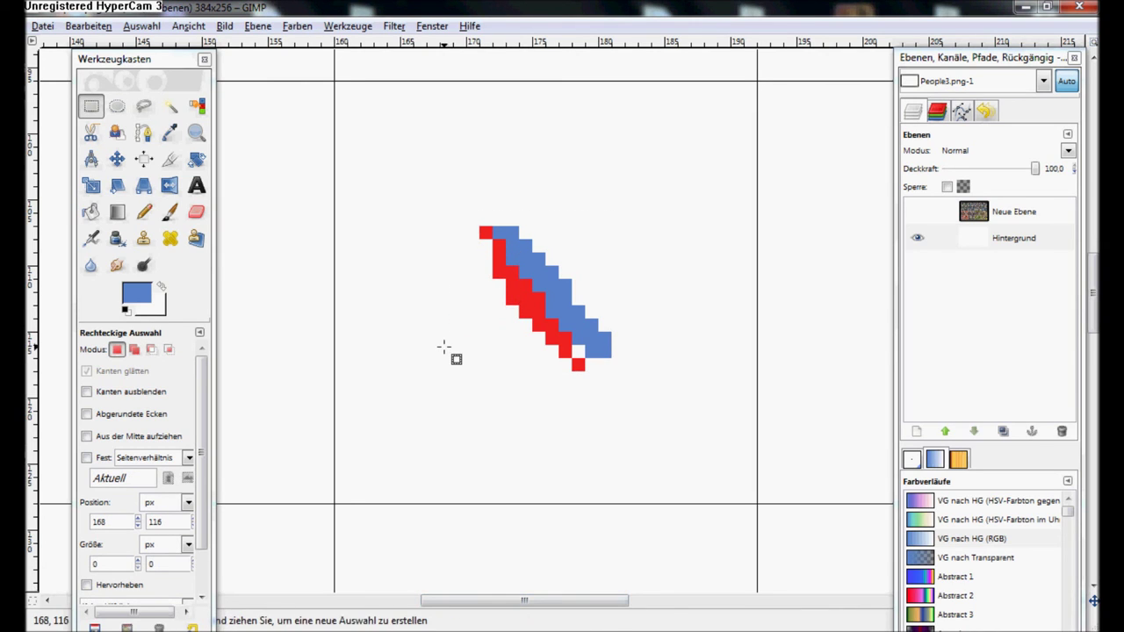
pyautogui.click(144, 106)
pyautogui.moveTo(521, 107); pyautogui.dragTo(641, 247)
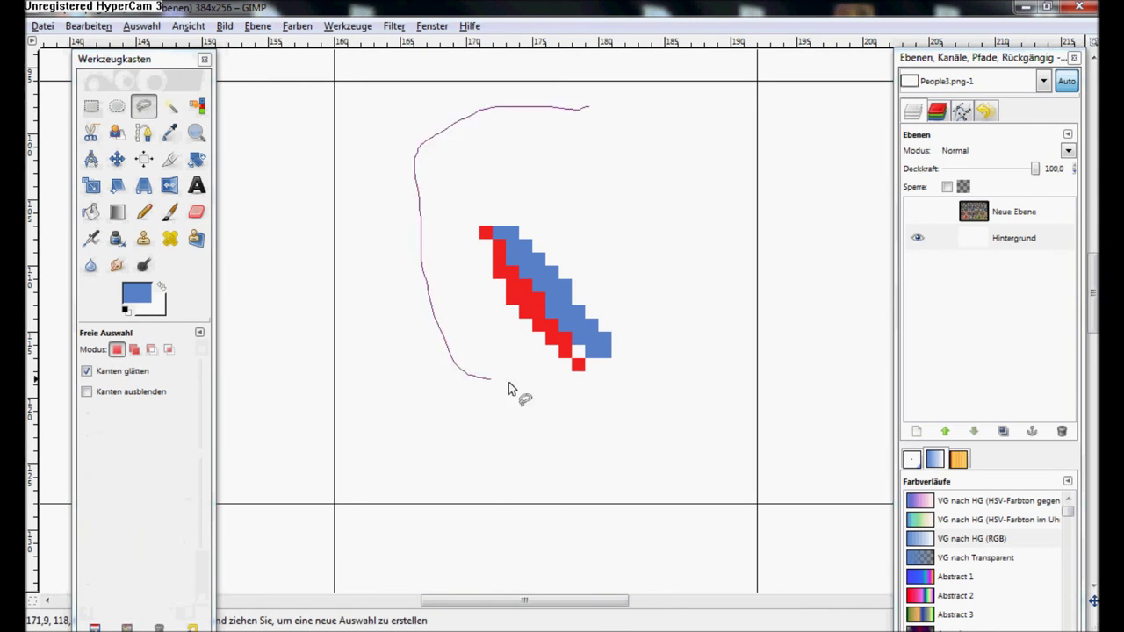
pyautogui.click(92, 106)
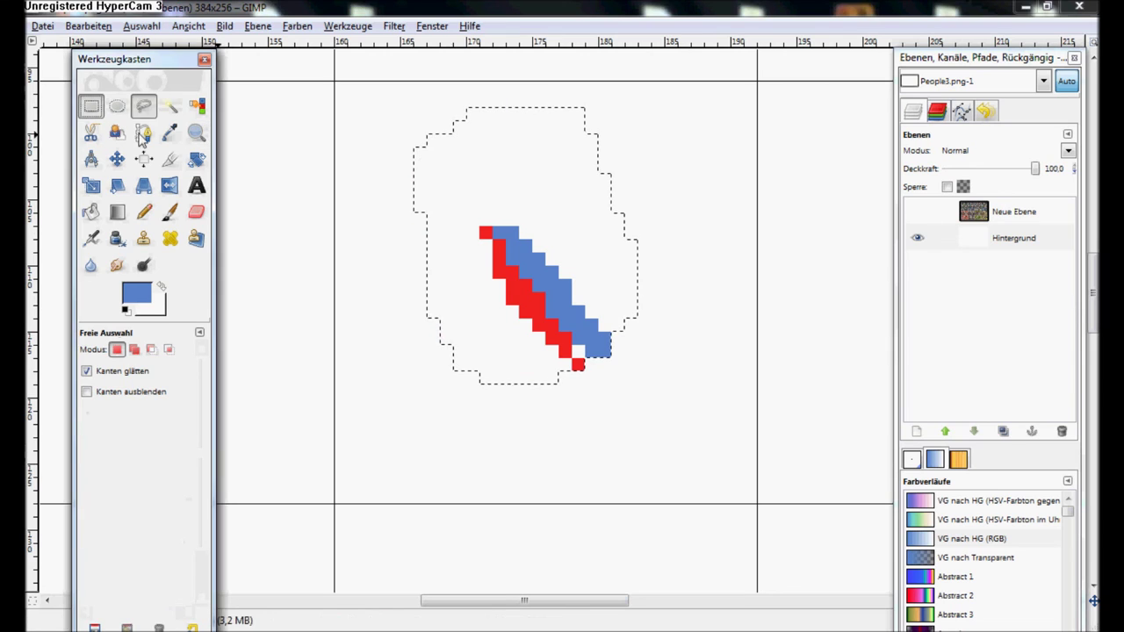
pyautogui.moveTo(588, 375); pyautogui.dragTo(658, 404)
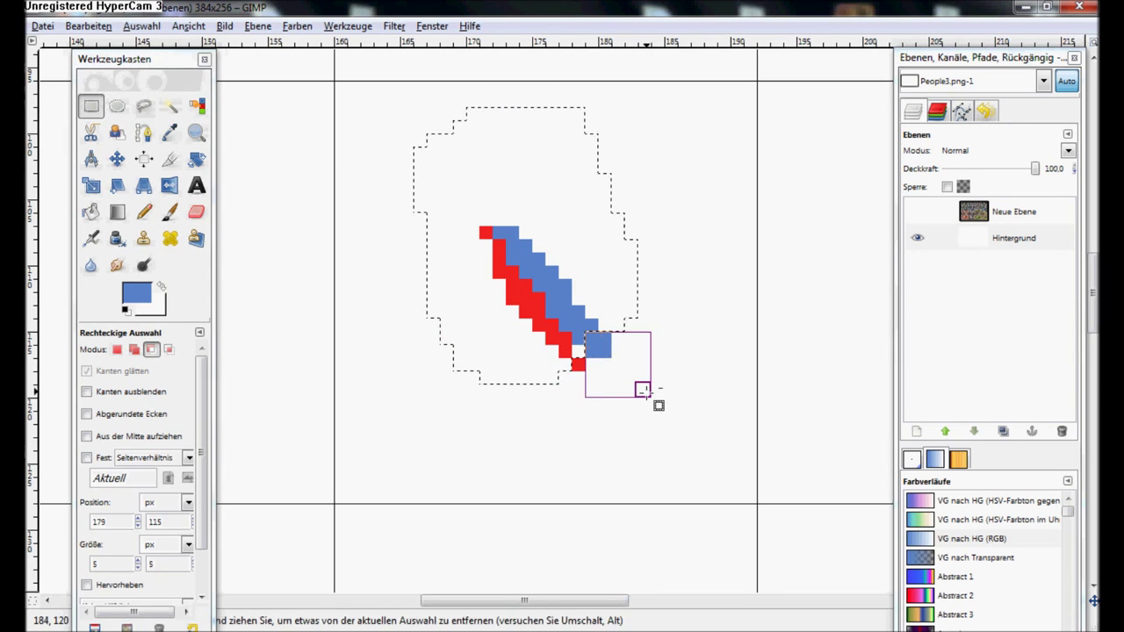
pyautogui.click(625, 451)
pyautogui.click(145, 106)
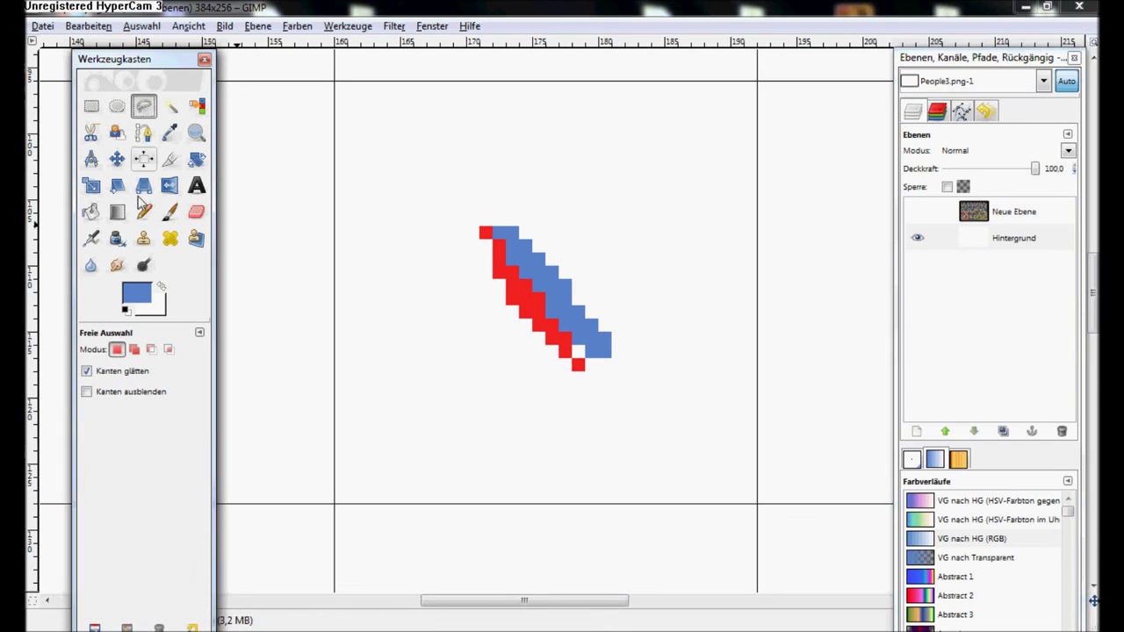
pyautogui.click(132, 374)
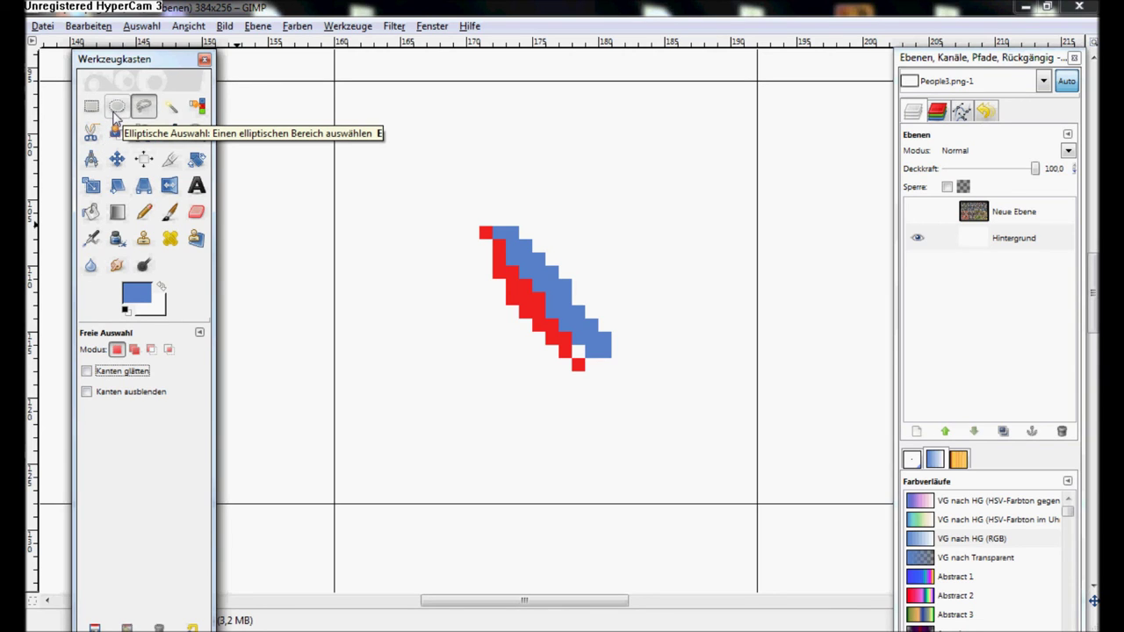
# Turn off 'Kanten glätten' for Ellipse Select, then switch to the Dodge/Burn tool.
pyautogui.click(116, 107)
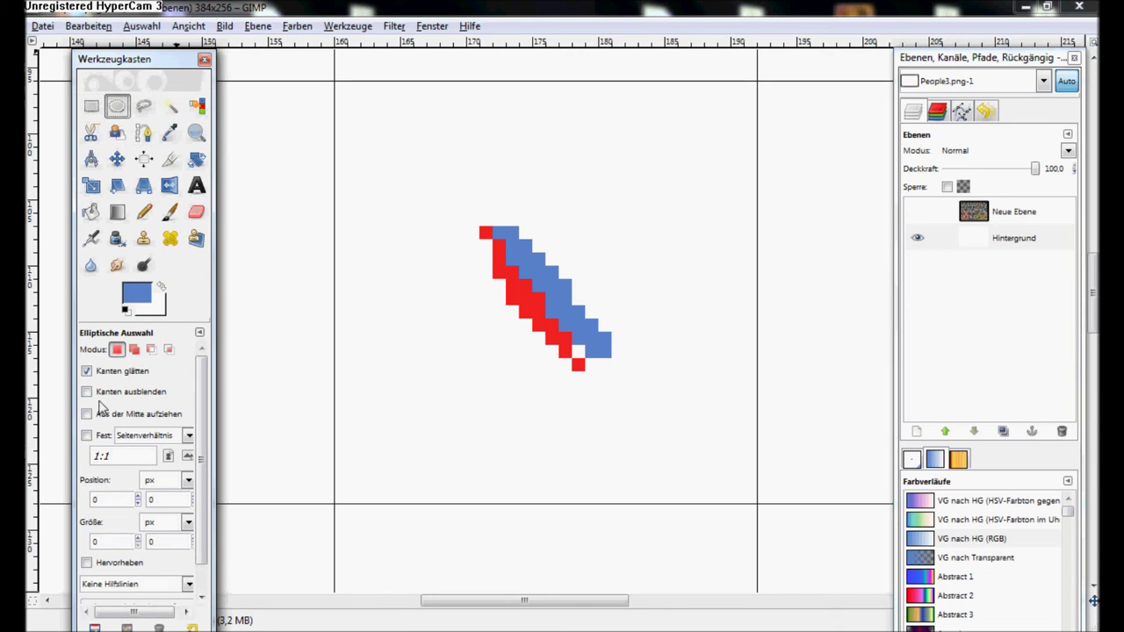
pyautogui.click(122, 376)
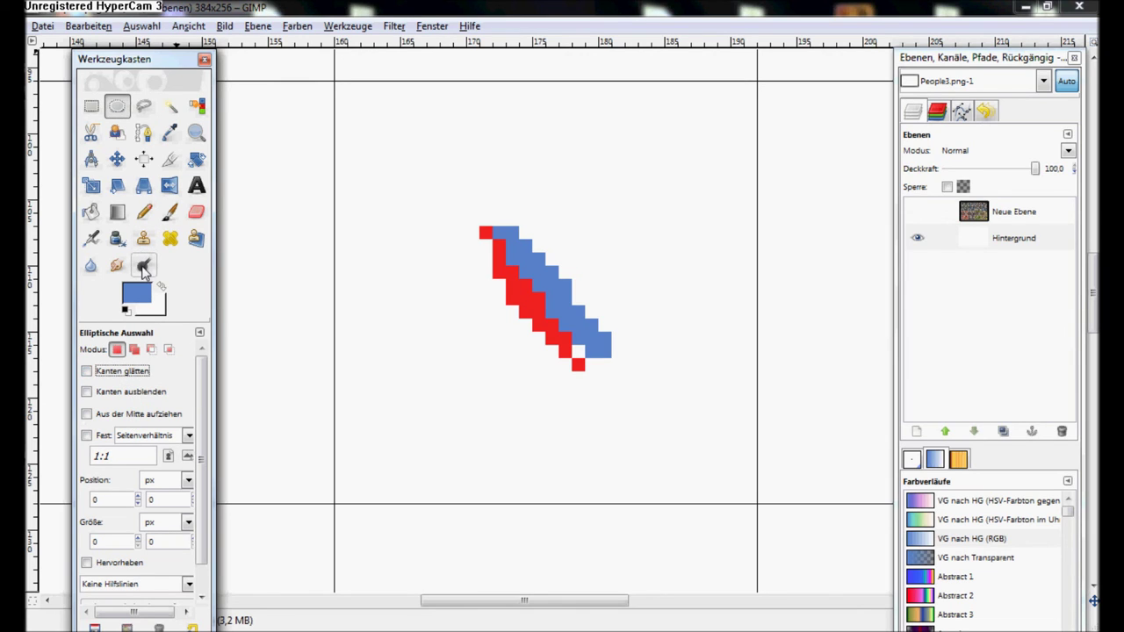
pyautogui.click(144, 266)
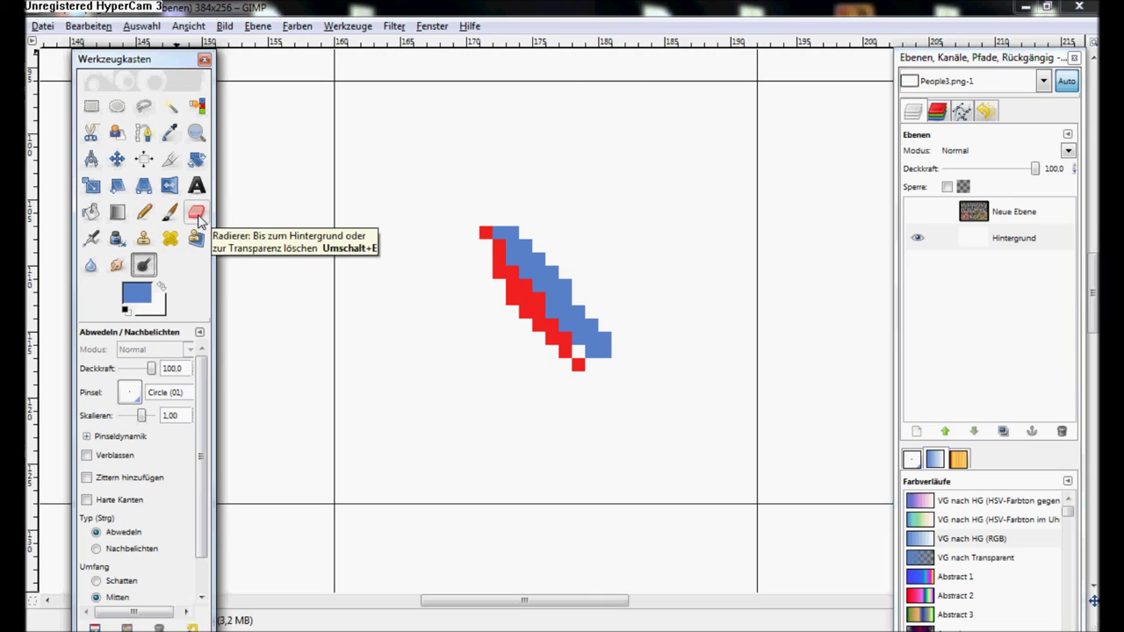
# Give Abwedeln hard edges and no Druck/Deckkraft dynamics, then choose Rectangle Select.
pyautogui.click(136, 501)
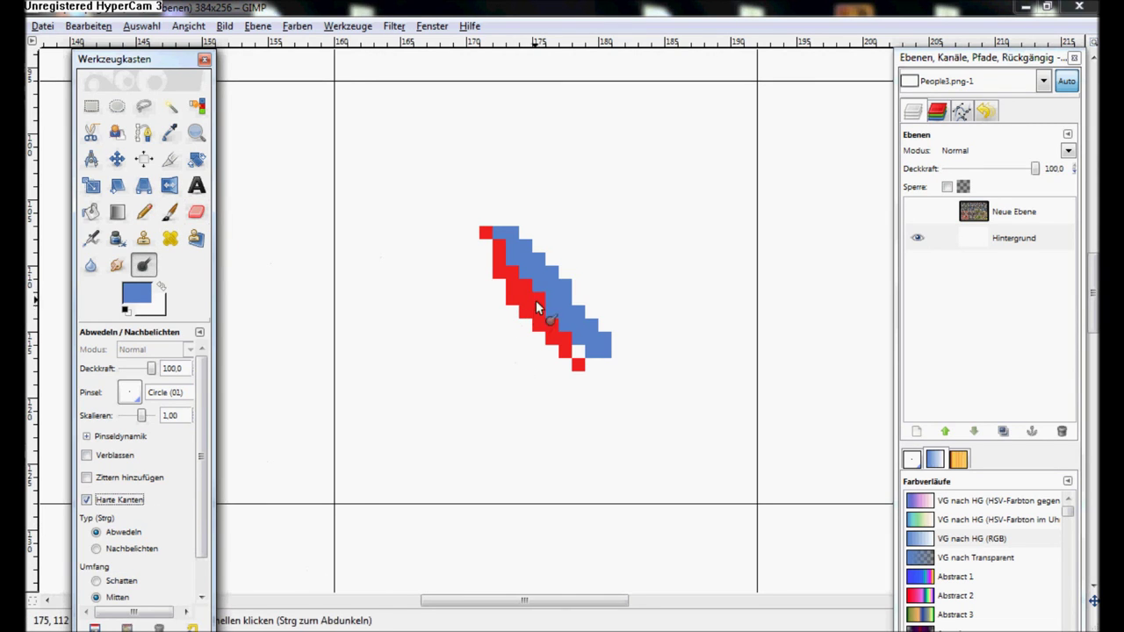
pyautogui.click(121, 436)
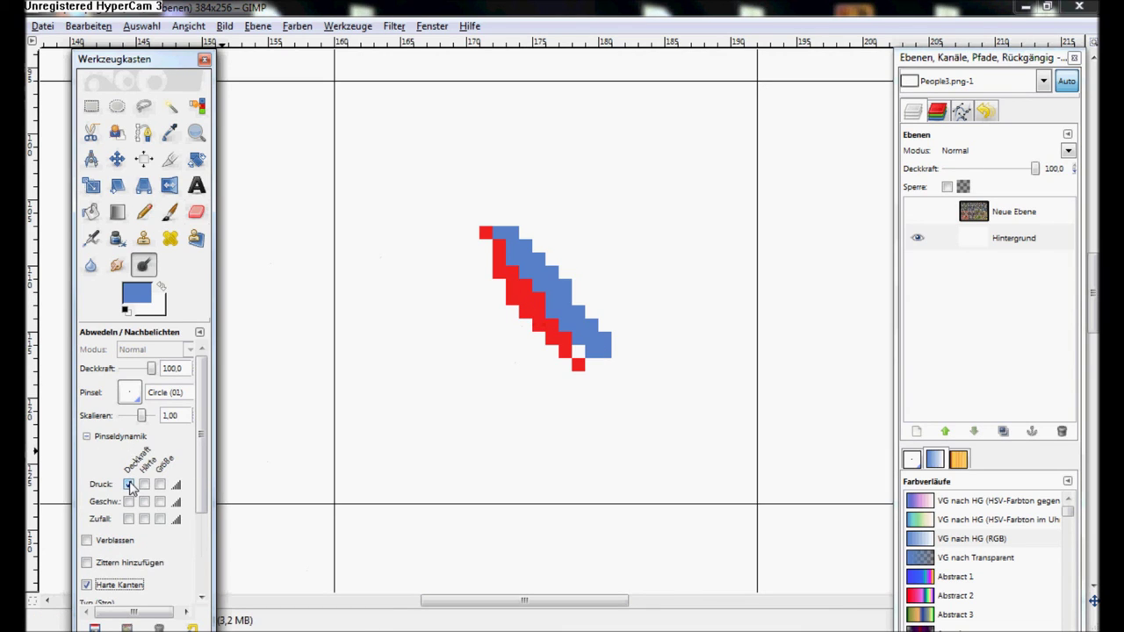
pyautogui.click(129, 485)
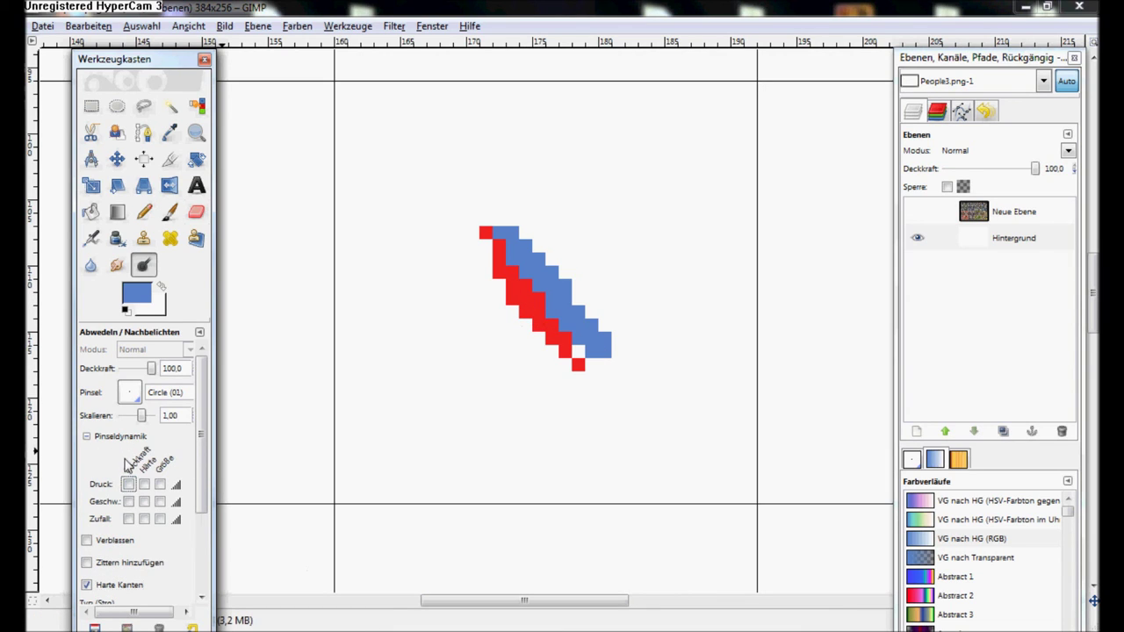
pyautogui.click(130, 436)
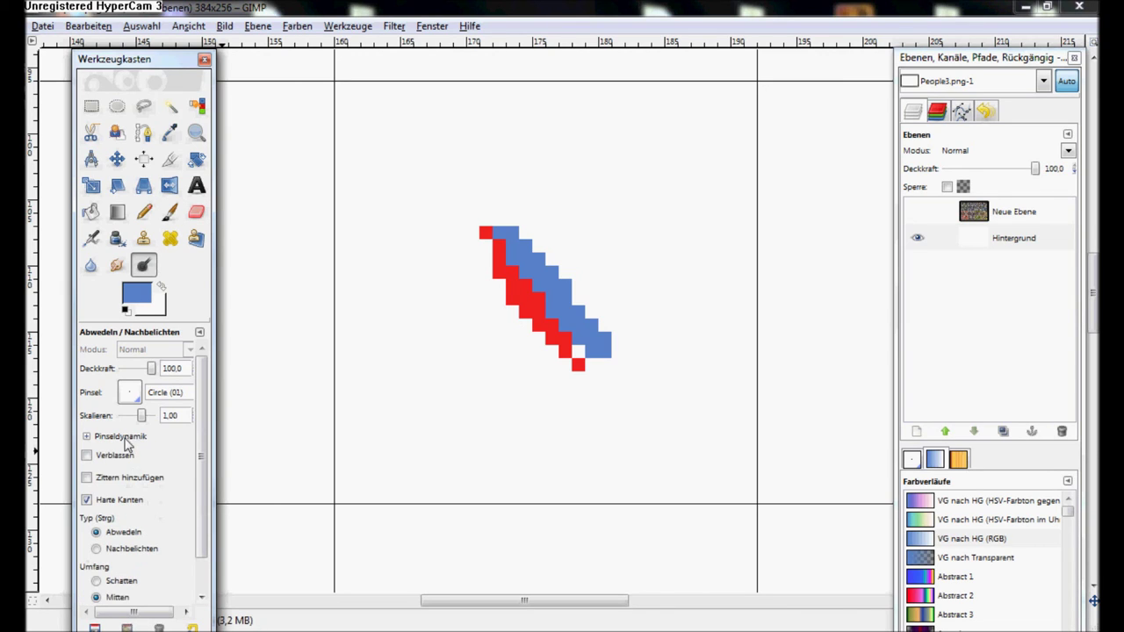
pyautogui.moveTo(200, 485); pyautogui.dragTo(208, 527)
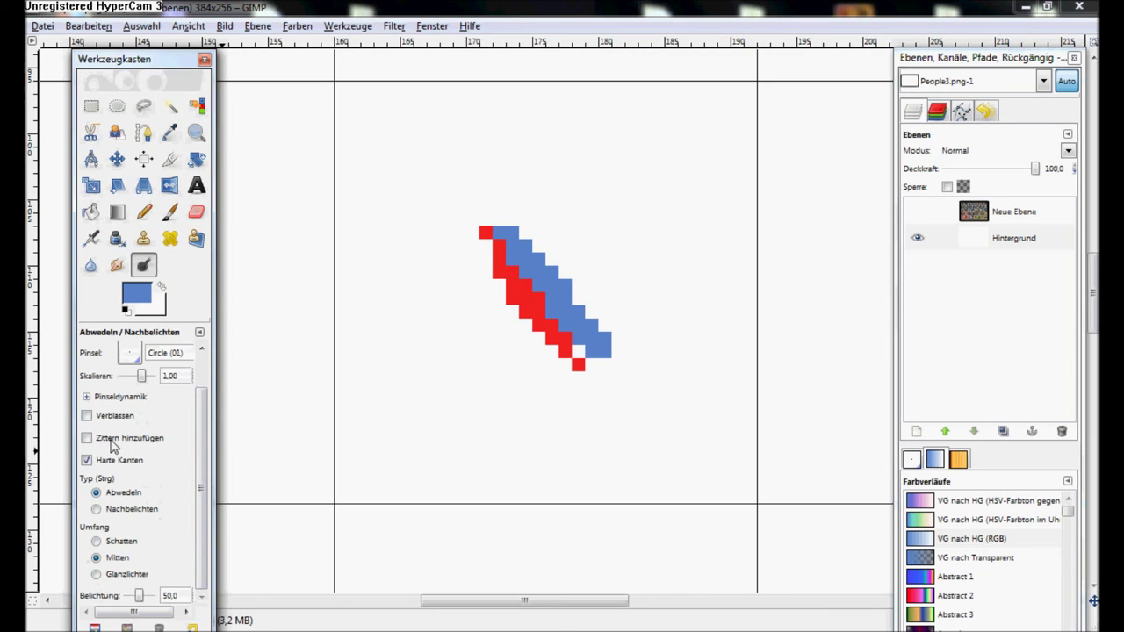
pyautogui.click(91, 106)
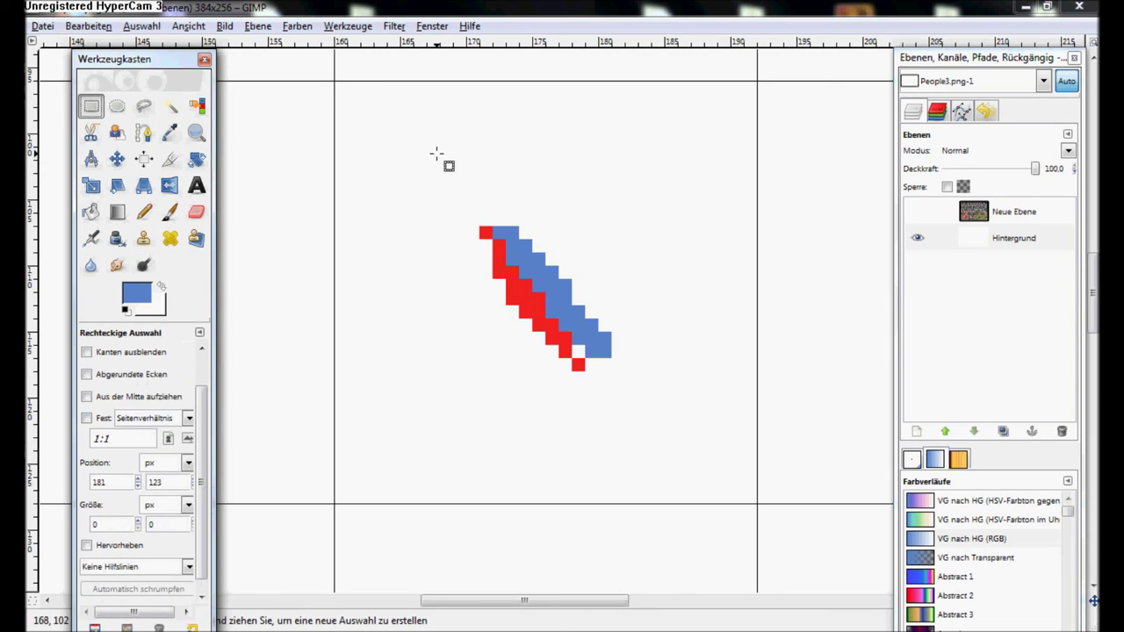
# Erase the red-and-blue pixel figure by filling its area with the background colour.
pyautogui.moveTo(439, 160); pyautogui.dragTo(704, 436)
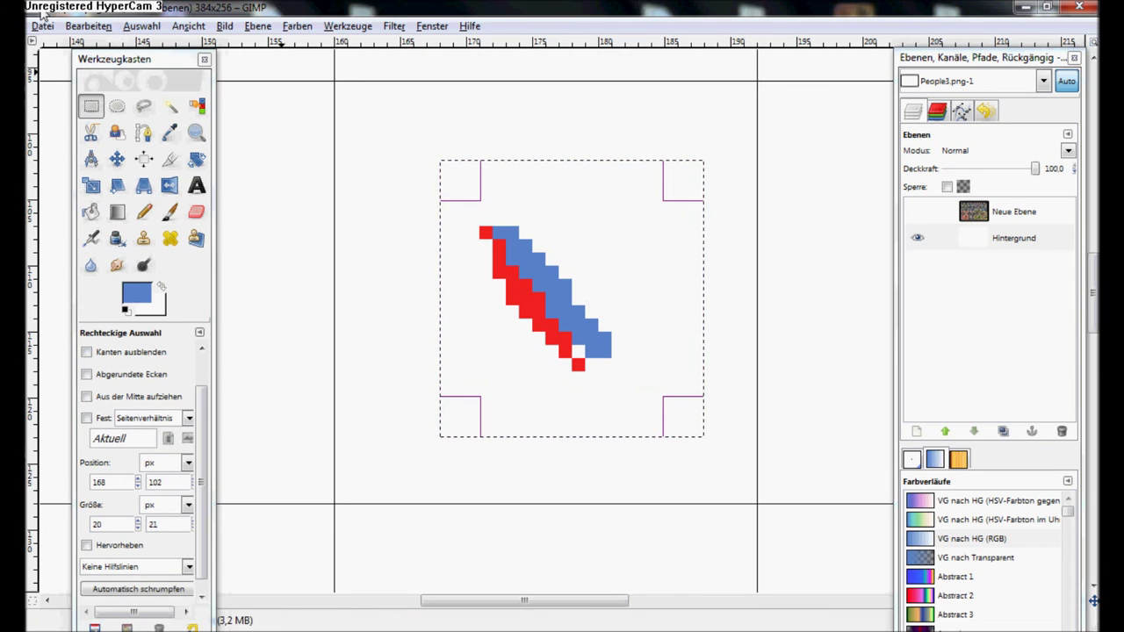
pyautogui.click(84, 27)
pyautogui.click(141, 282)
pyautogui.click(364, 224)
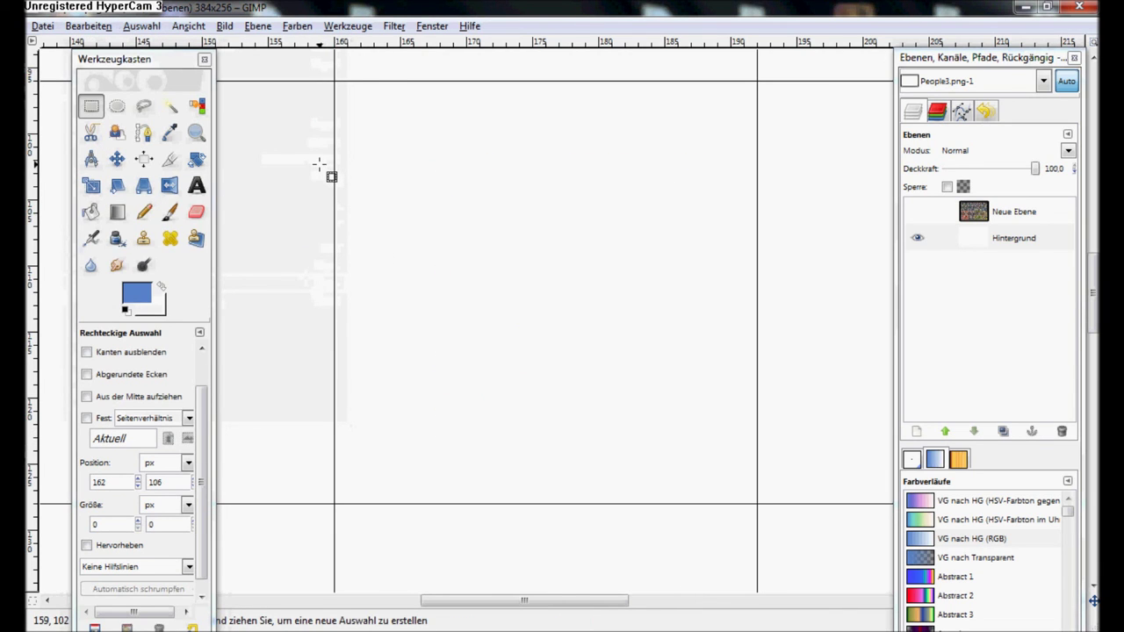
# Fill a tall narrow rectangle with blue as the first bar.
pyautogui.click(144, 213)
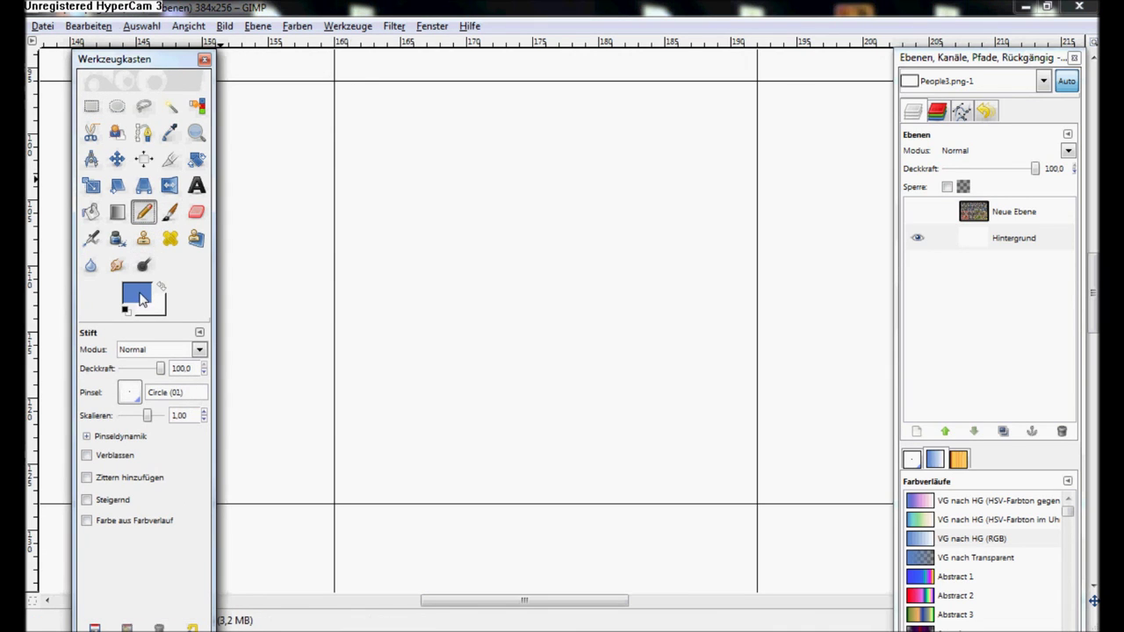
pyautogui.click(141, 299)
pyautogui.click(279, 281)
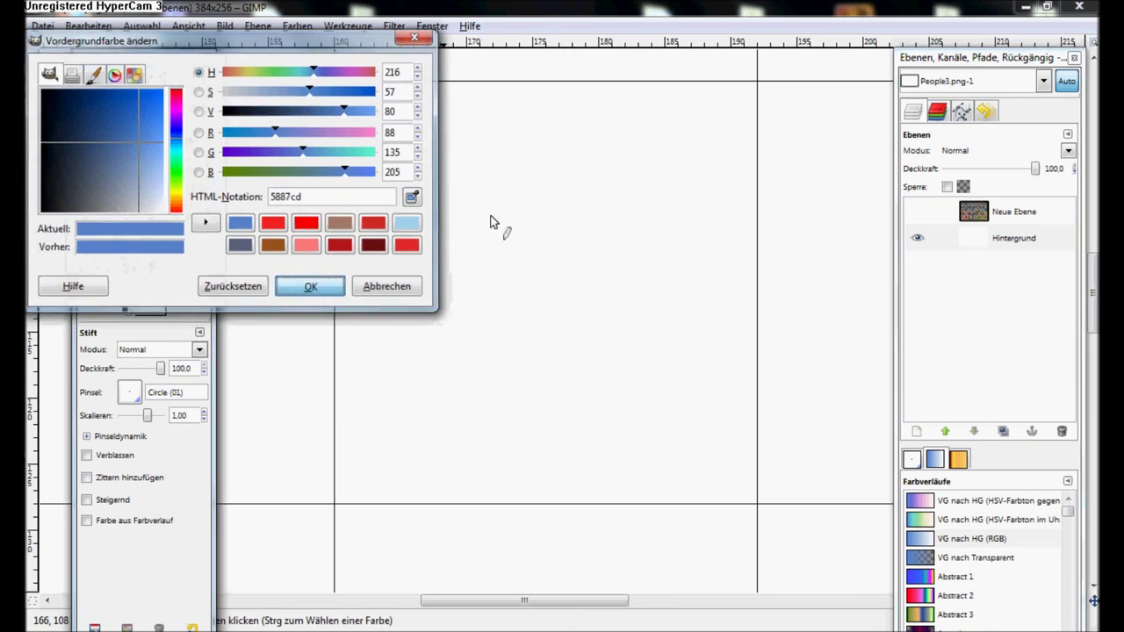
pyautogui.press('r')
pyautogui.moveTo(427, 187); pyautogui.dragTo(493, 397)
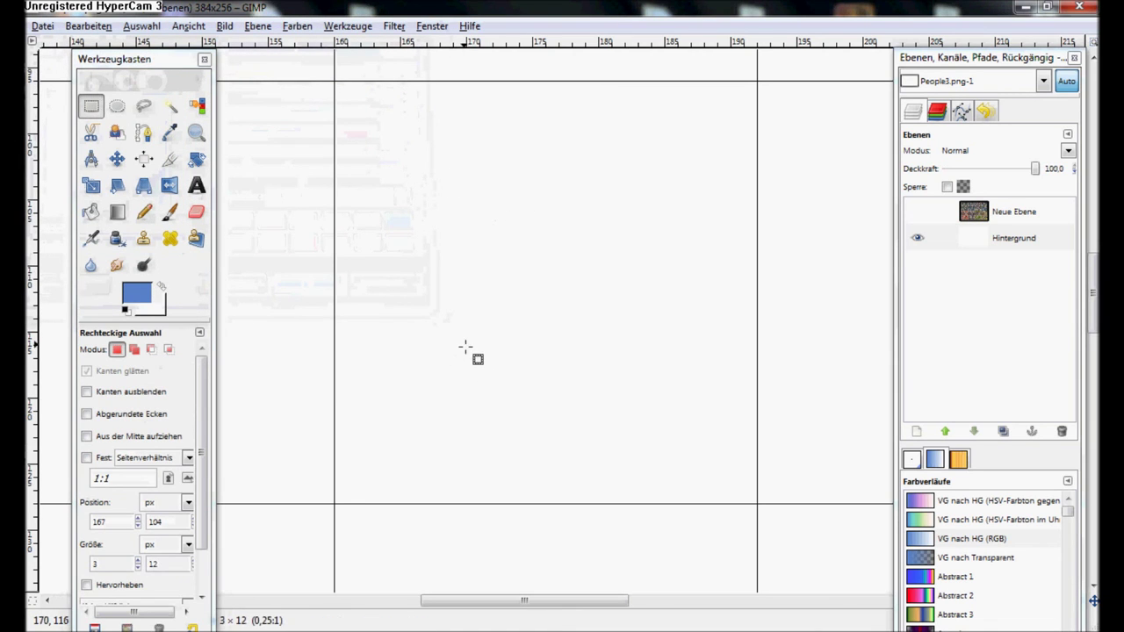
pyautogui.click(88, 25)
pyautogui.click(114, 266)
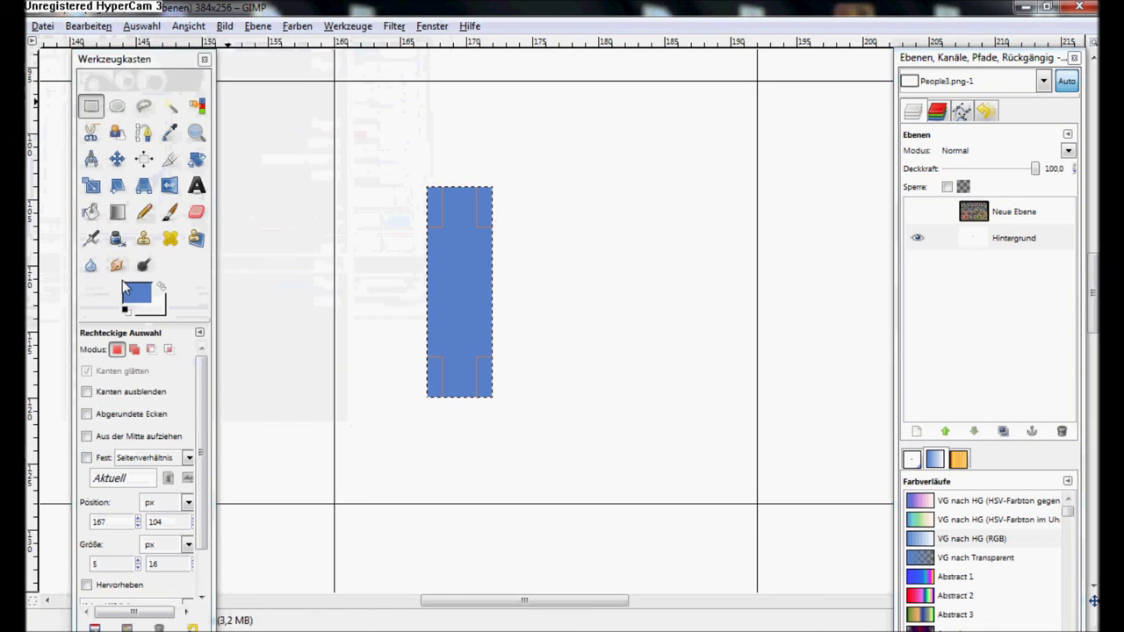
# Fill an equal rectangle right of the blue bar with red.
pyautogui.click(136, 297)
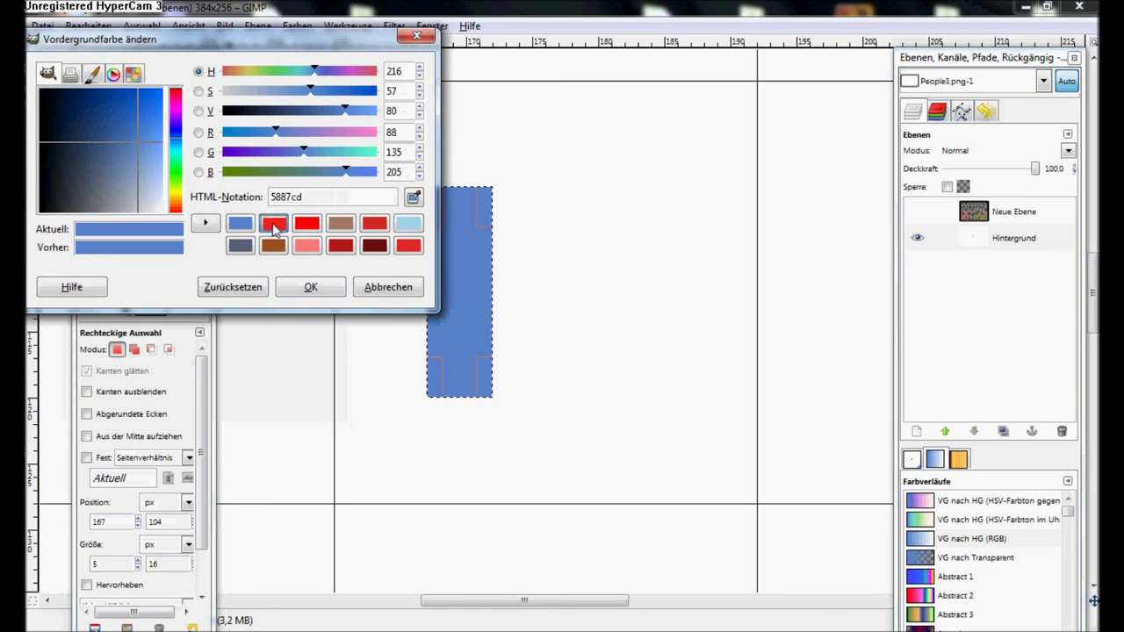
pyautogui.click(273, 223)
pyautogui.click(532, 206)
pyautogui.click(309, 287)
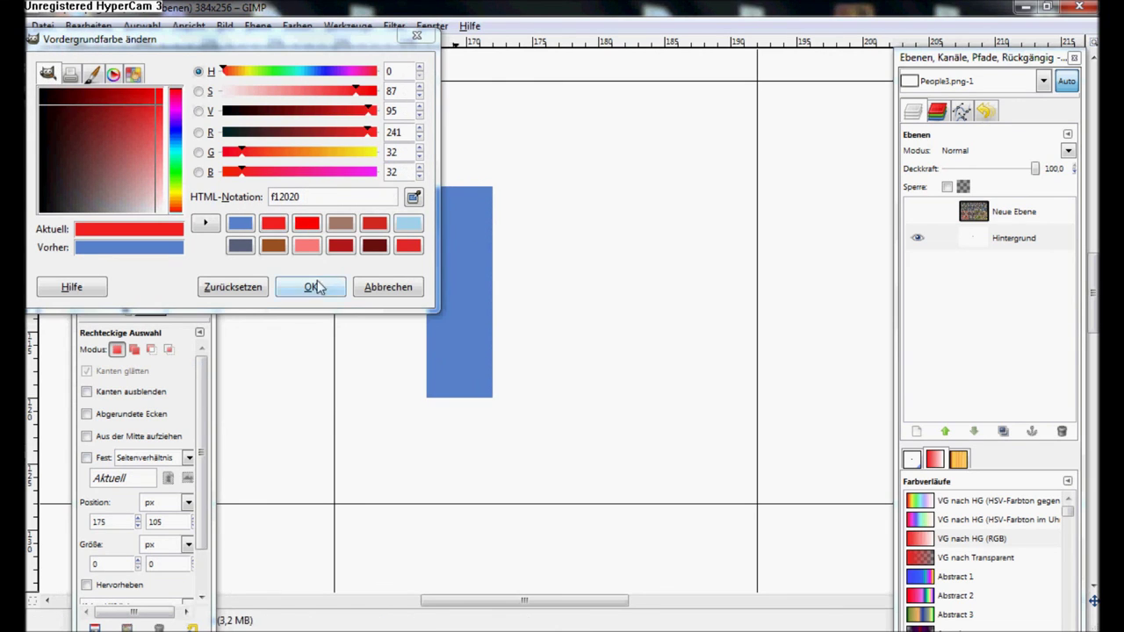
pyautogui.moveTo(493, 187)
pyautogui.mouseDown()
pyautogui.moveTo(546, 397)
pyautogui.moveTo(558, 396)
pyautogui.mouseUp()
pyautogui.click(88, 26)
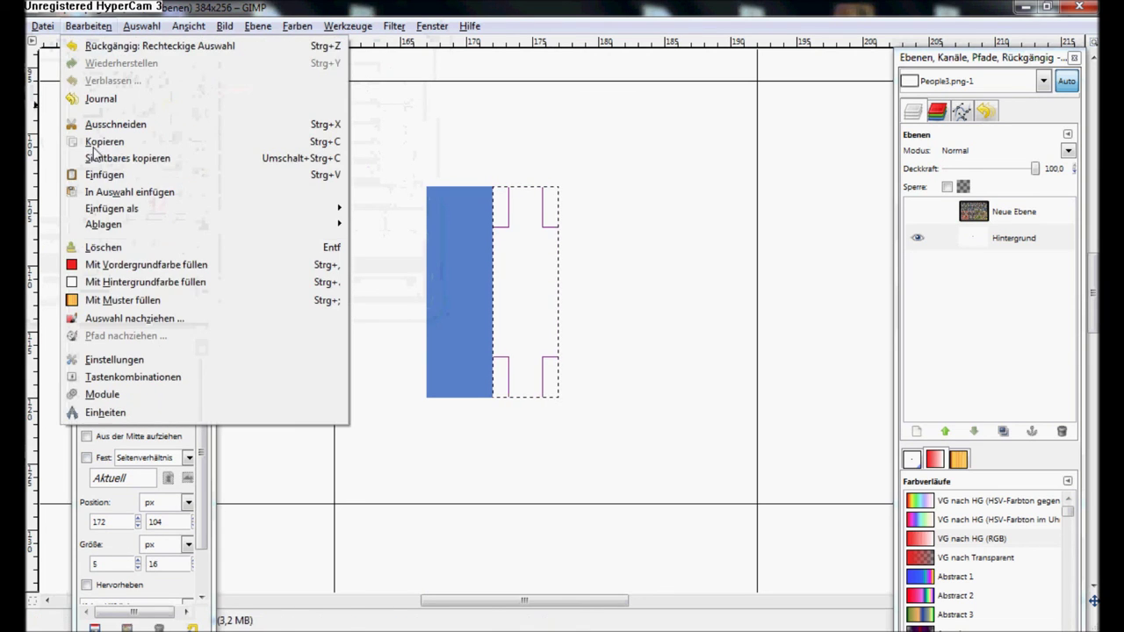
pyautogui.click(93, 264)
# Fill a matching rectangle right of the red bar with a softened green.
pyautogui.click(101, 294)
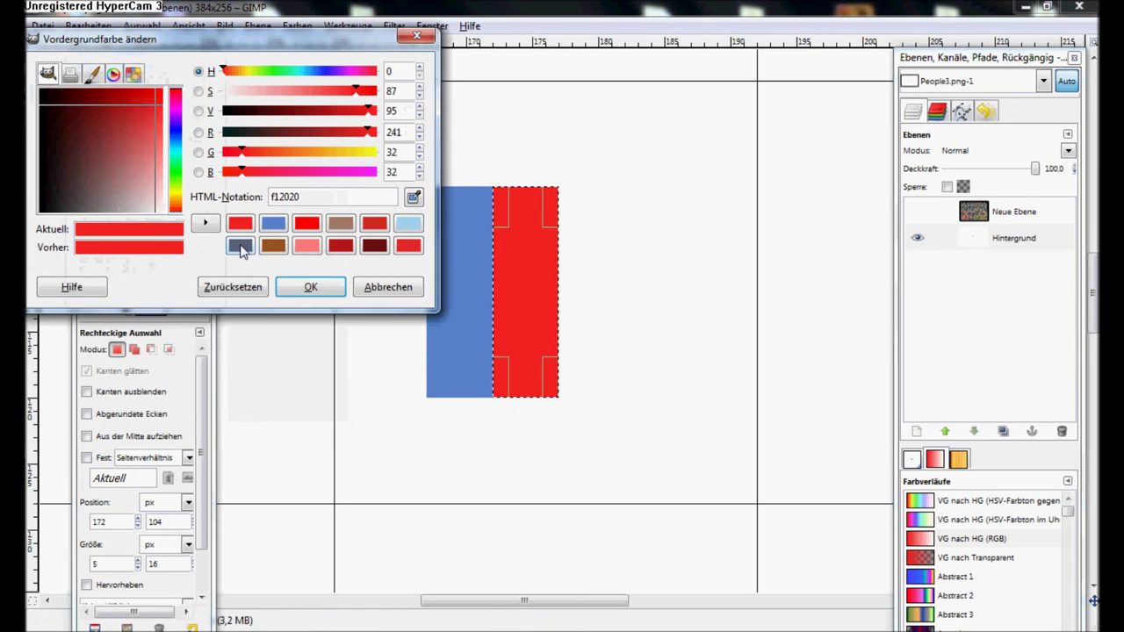
pyautogui.click(171, 172)
pyautogui.moveTo(132, 189); pyautogui.dragTo(138, 131)
pyautogui.click(311, 286)
pyautogui.moveTo(559, 187); pyautogui.dragTo(637, 397)
pyautogui.moveTo(632, 334); pyautogui.dragTo(625, 333)
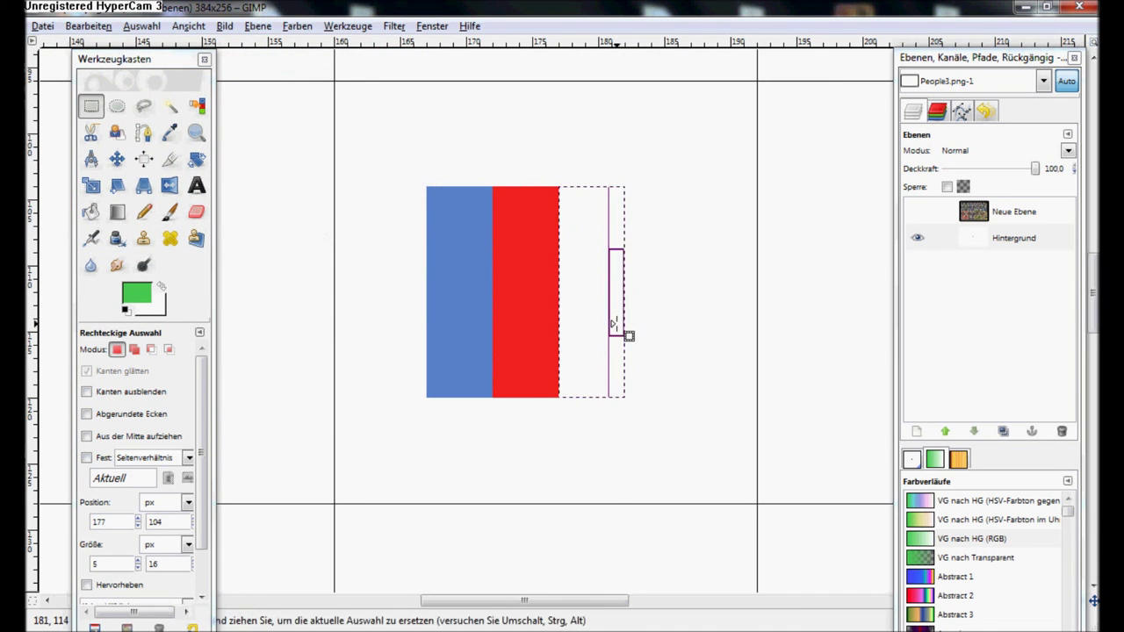
pyautogui.click(88, 25)
pyautogui.click(132, 261)
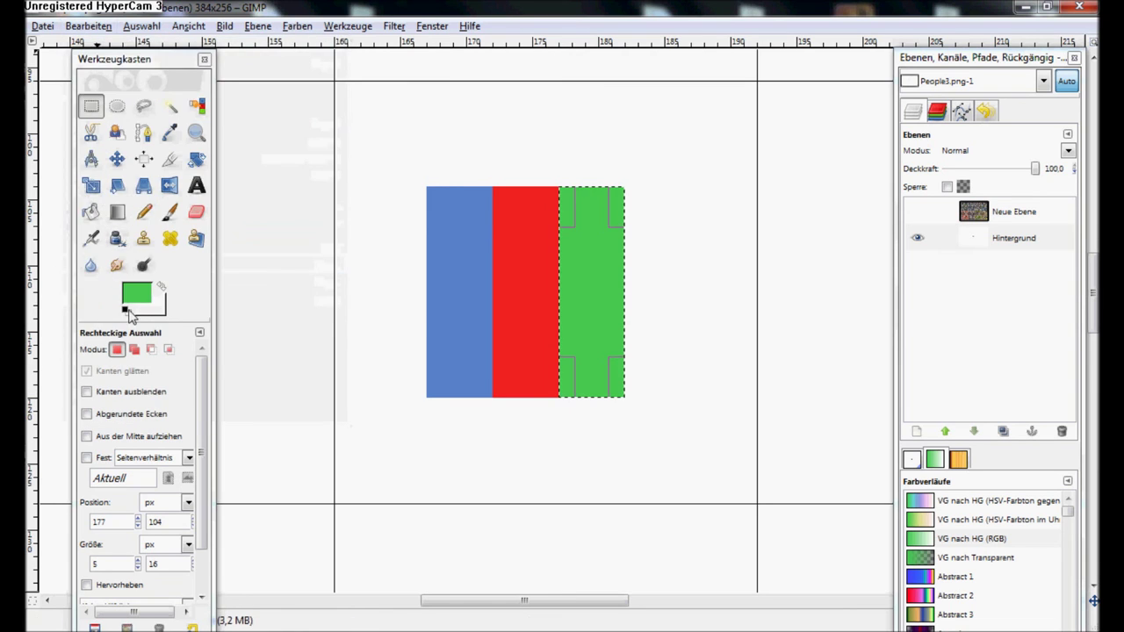
# Fill the fourth bar right of the green one with yellow (cdc548).
pyautogui.click(136, 294)
pyautogui.click(176, 202)
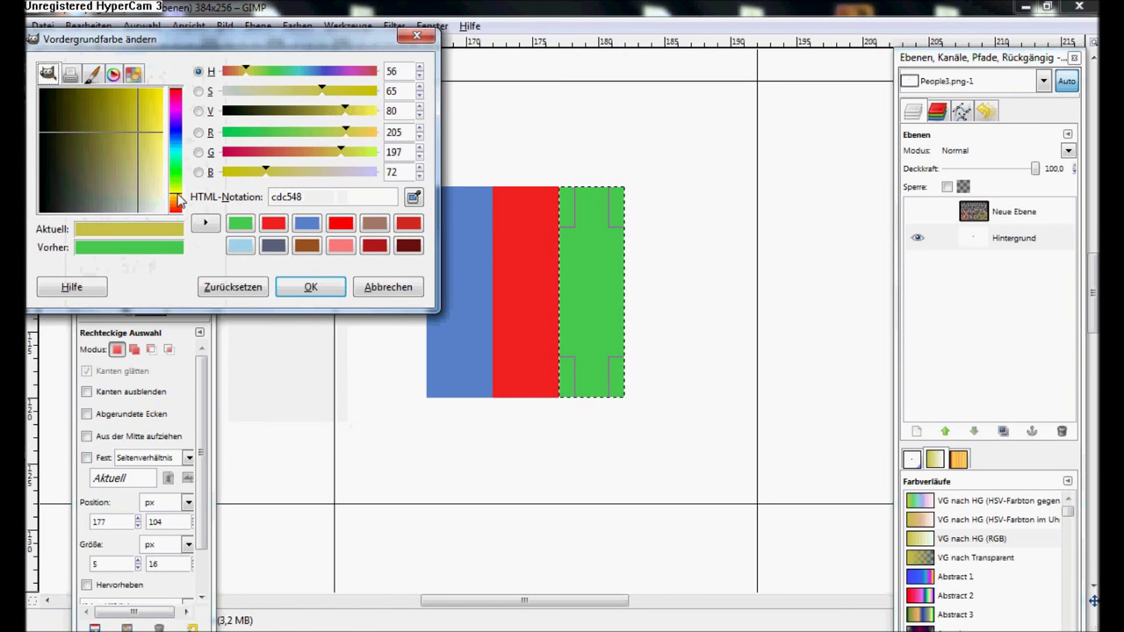
pyautogui.click(146, 136)
pyautogui.click(307, 285)
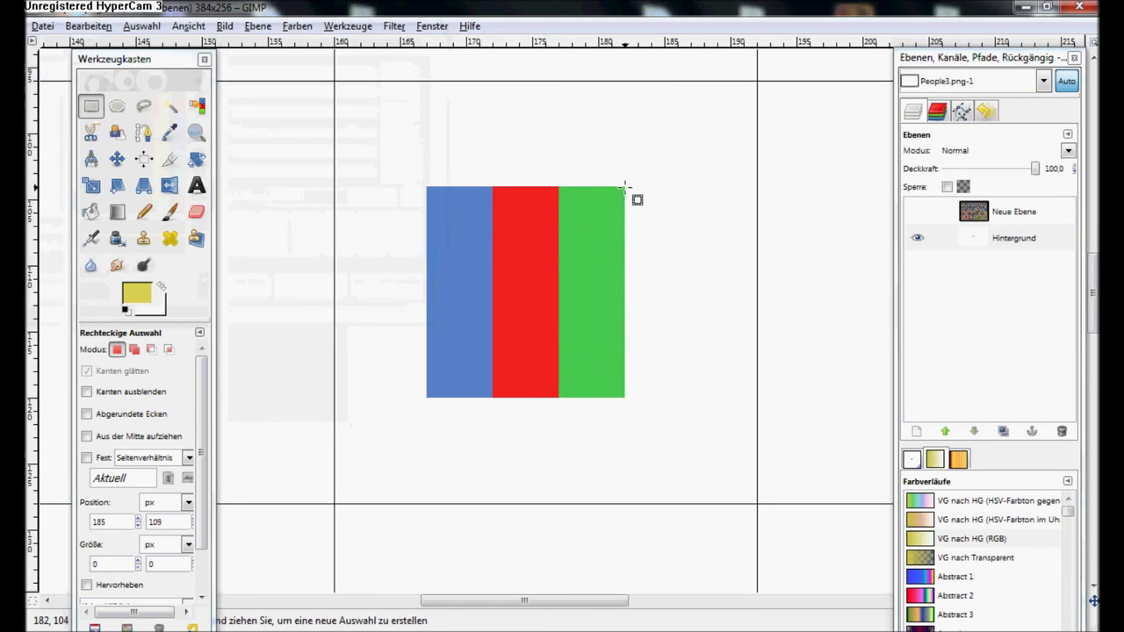
pyautogui.moveTo(683, 358); pyautogui.dragTo(690, 397)
pyautogui.click(87, 26)
pyautogui.click(124, 264)
pyautogui.click(413, 234)
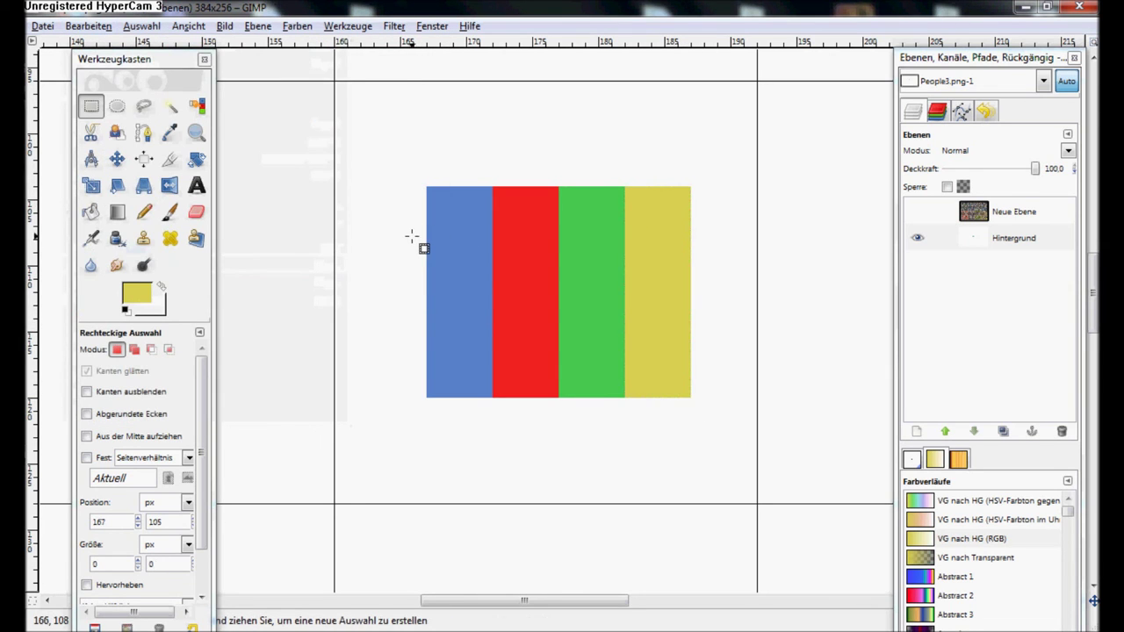
pyautogui.click(144, 264)
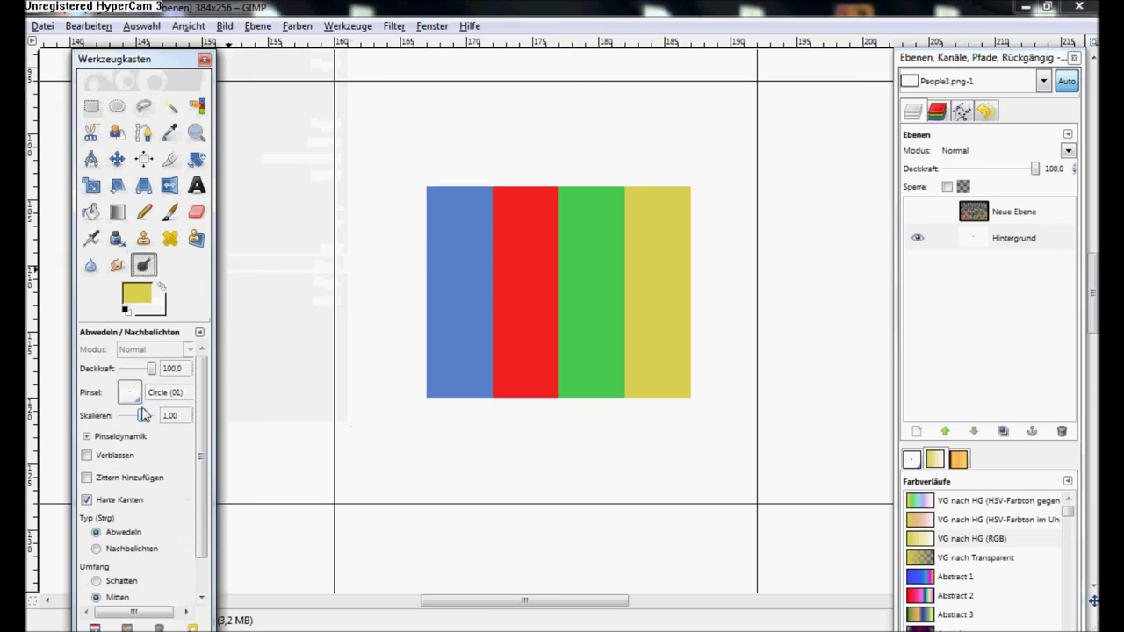
# With a Circle (05) brush on Shadows, dodge a straight band across the top of all bars.
pyautogui.click(129, 393)
pyautogui.click(173, 170)
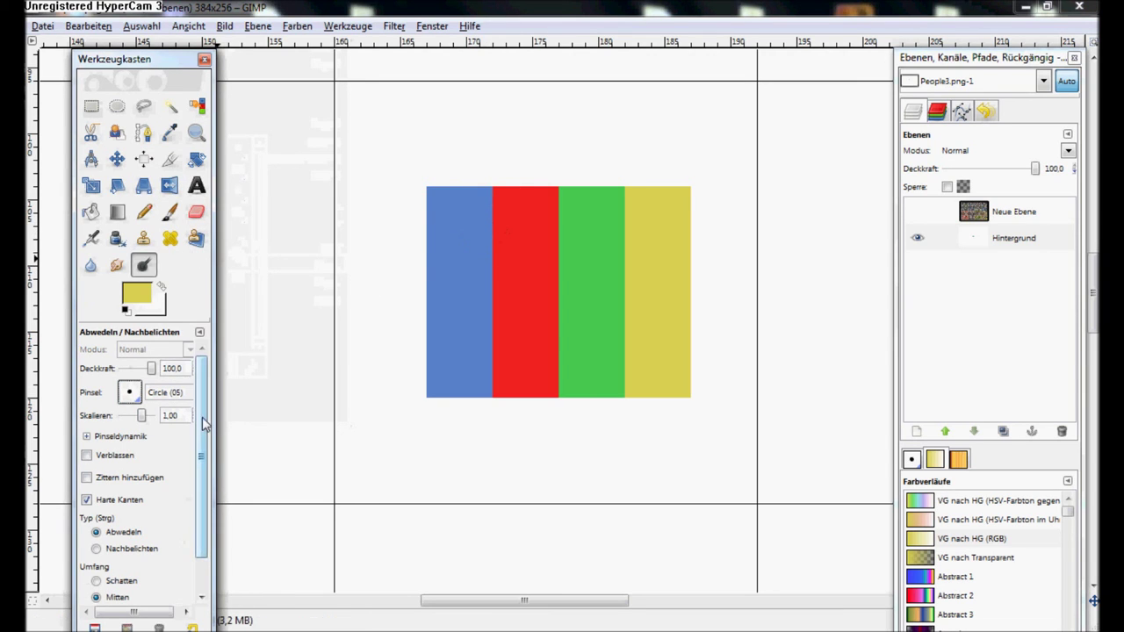
pyautogui.scroll(-1, 203, 463)
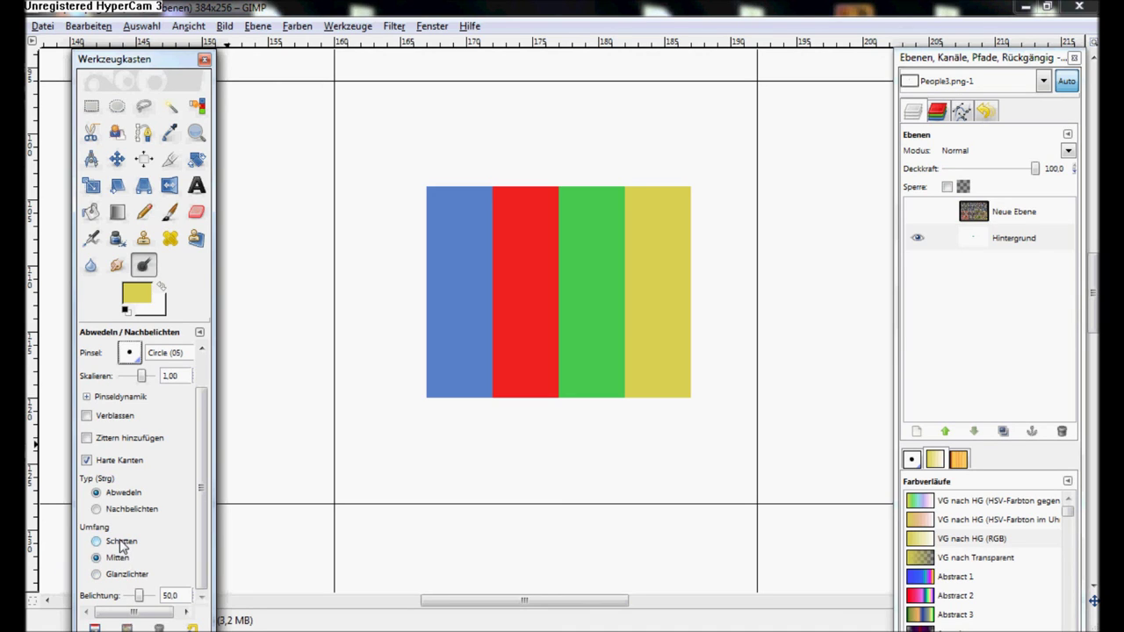
pyautogui.click(120, 541)
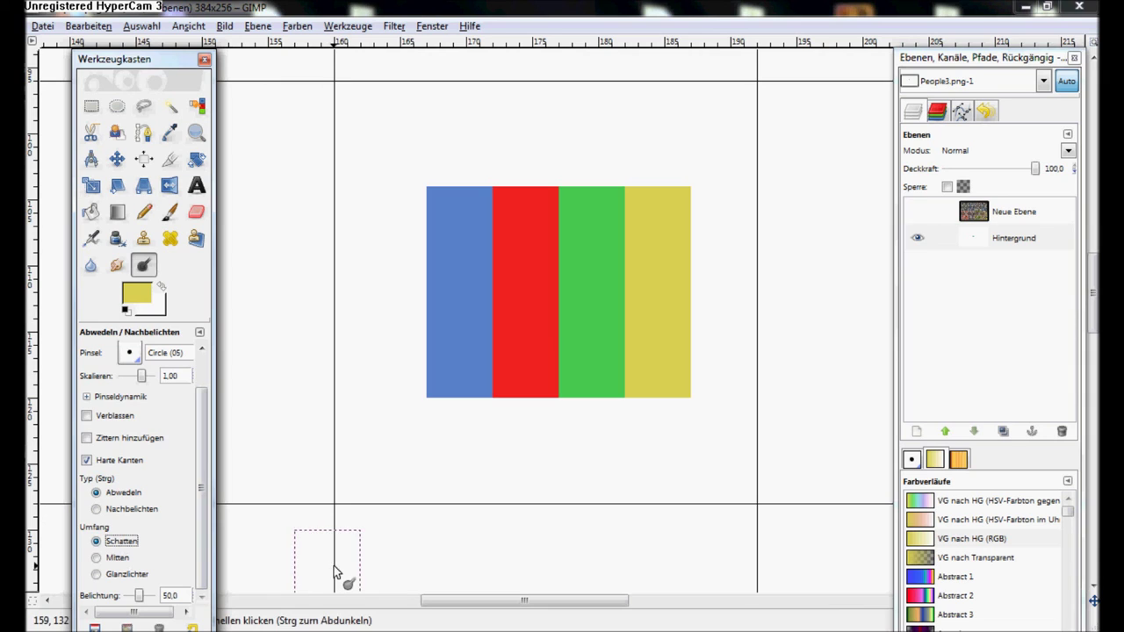
pyautogui.moveTo(456, 224); pyautogui.dragTo(473, 225)
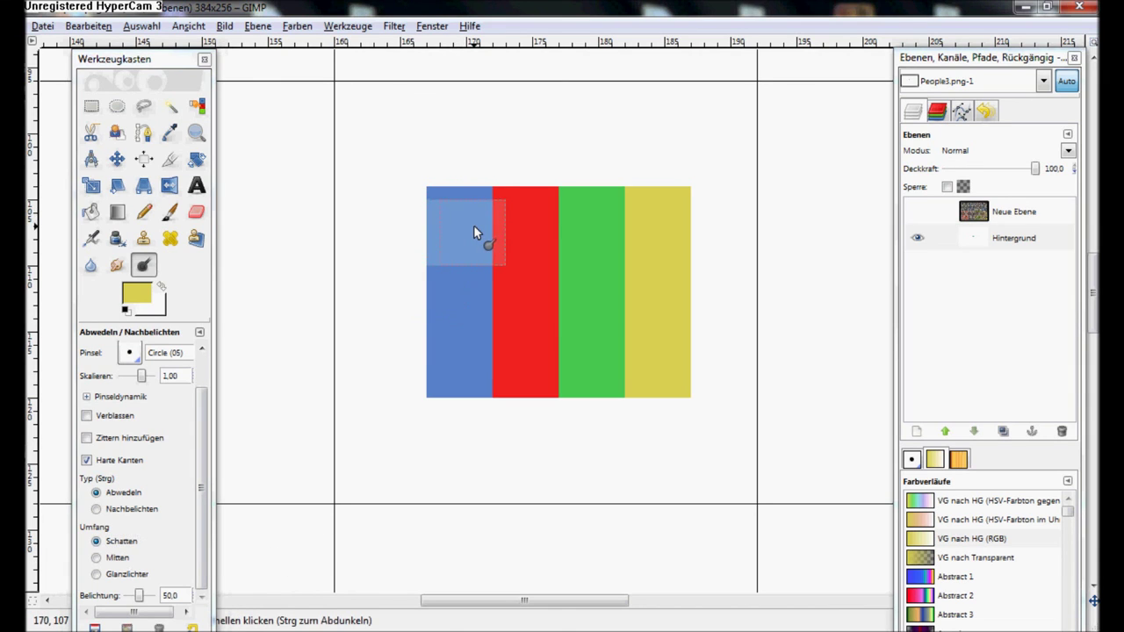
pyautogui.click(458, 216)
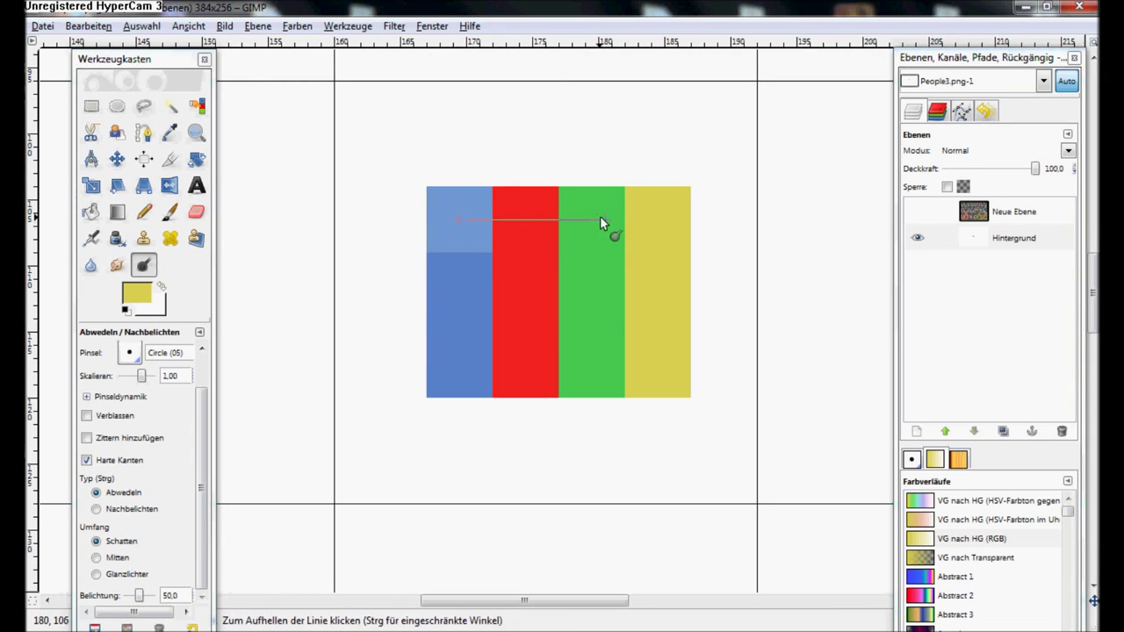
pyautogui.keyDown('shift'); pyautogui.click(657, 217); pyautogui.keyUp('shift')
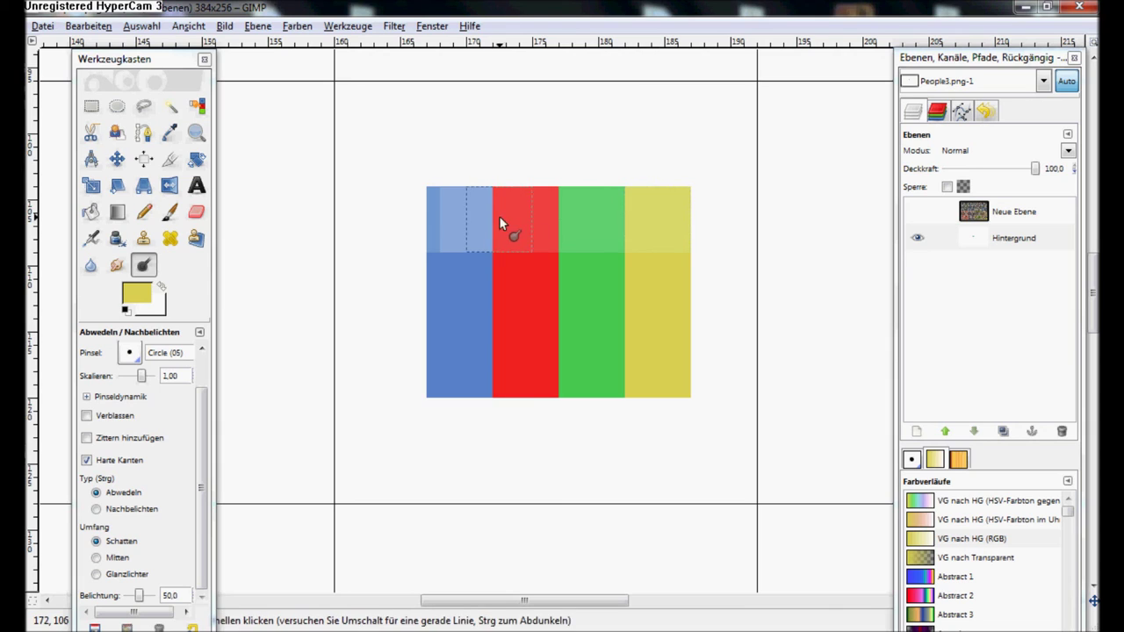
pyautogui.hotkey('ctrl', 'z')
pyautogui.hotkey('ctrl', 'z')
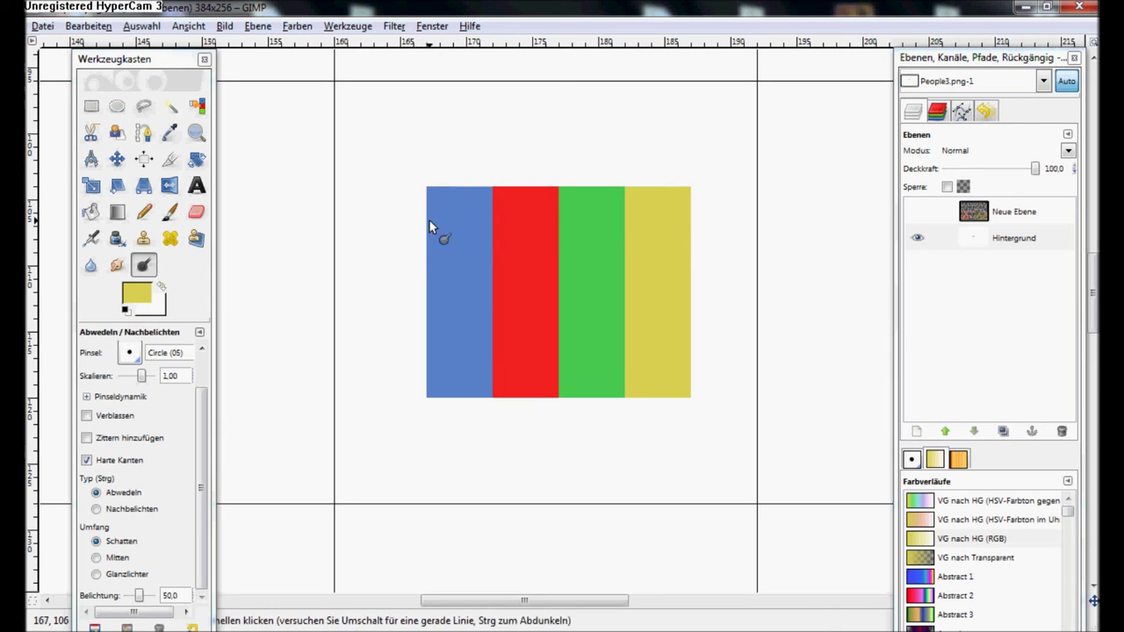
pyautogui.keyDown('shift'); pyautogui.click(658, 222); pyautogui.keyUp('shift')
# Dodge a middle band on Midtones and a lower band on Highlights across all four bars.
pyautogui.click(119, 559)
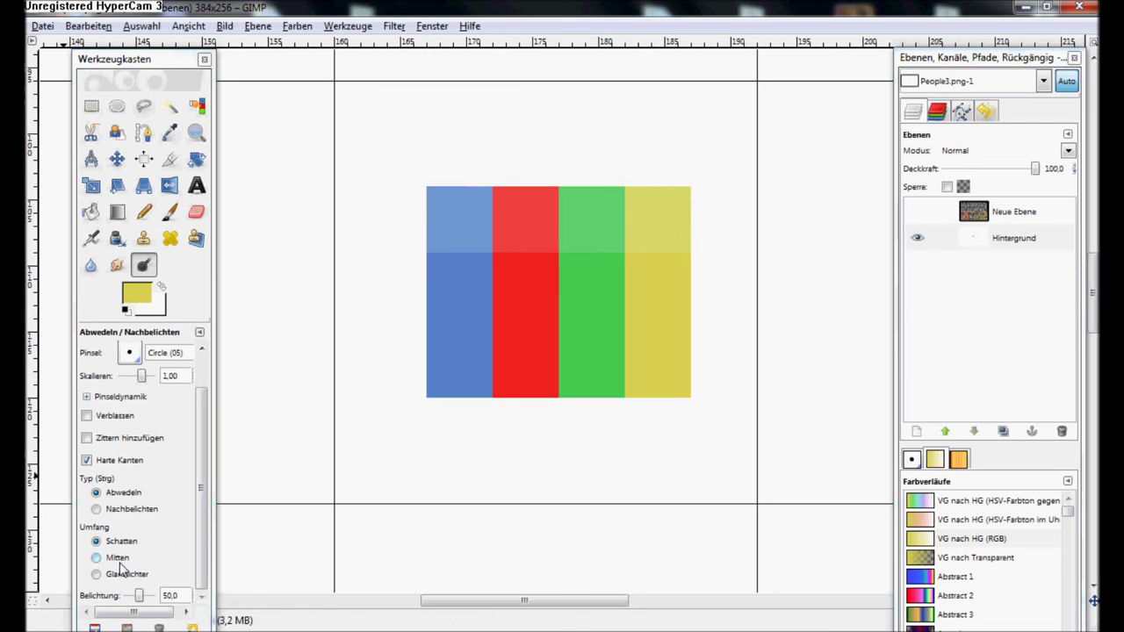
pyautogui.click(396, 286)
pyautogui.keyDown('shift'); pyautogui.click(654, 287); pyautogui.keyUp('shift')
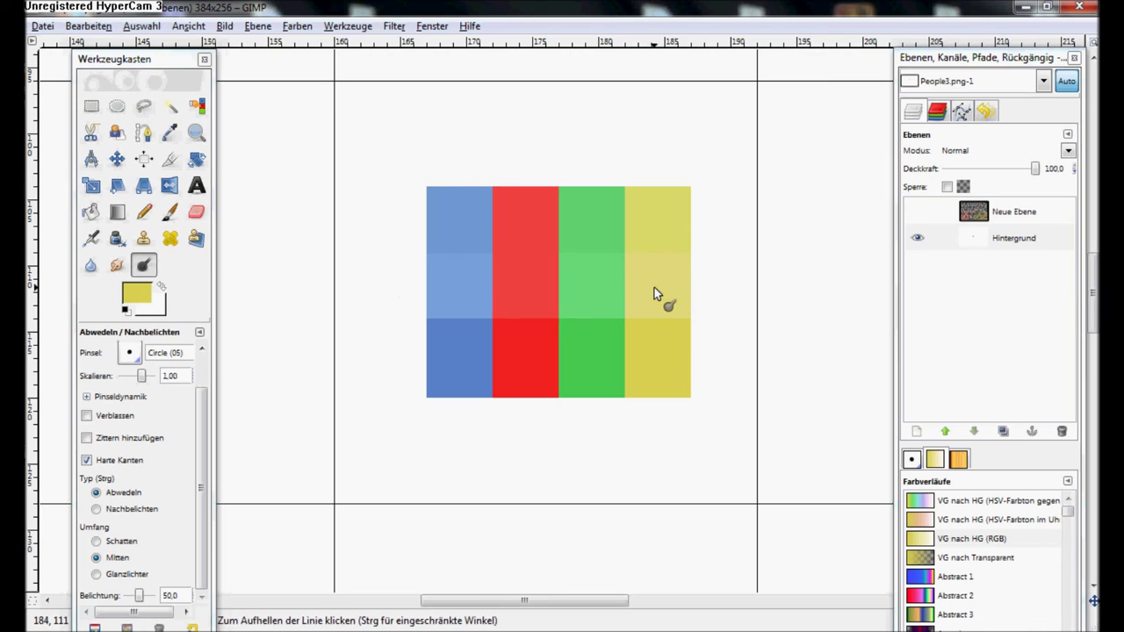
pyautogui.click(114, 575)
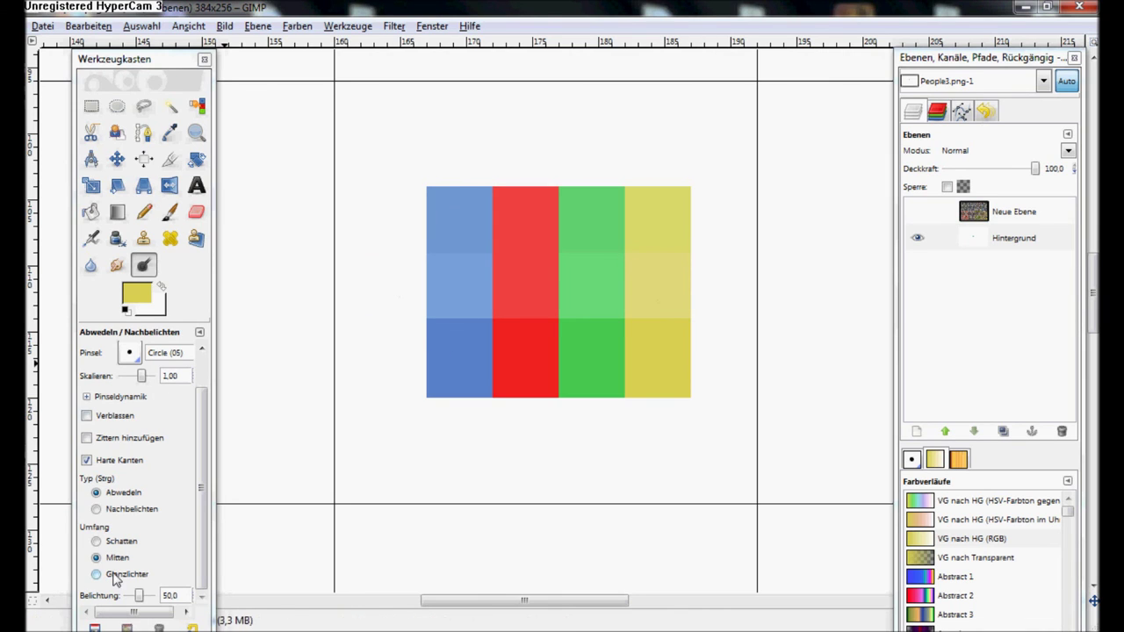
pyautogui.click(390, 348)
pyautogui.keyDown('shift'); pyautogui.click(668, 353); pyautogui.keyUp('shift')
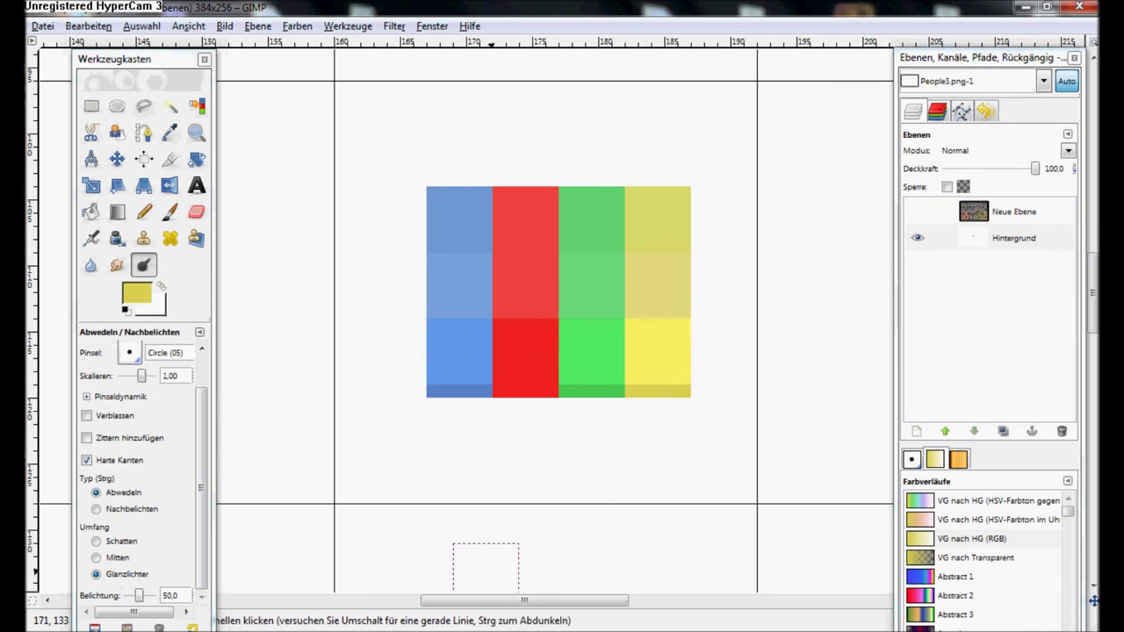
pyautogui.click(151, 212)
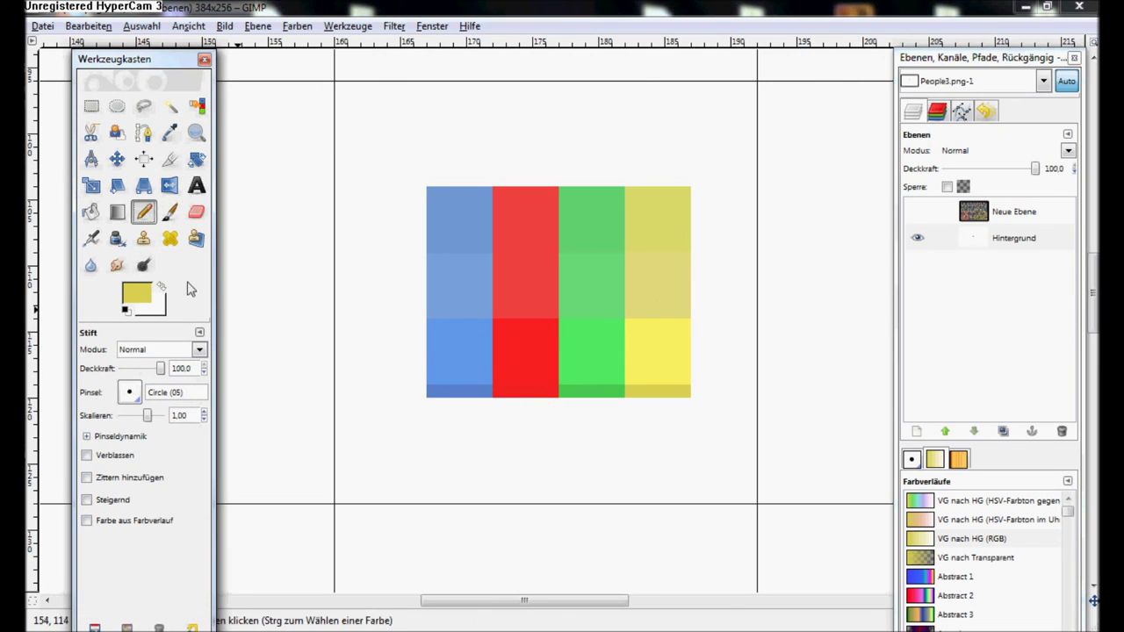
# With a Circle (01) pencil, extend the blue, red, green and yellow bars downward in their own colours.
pyautogui.click(129, 393)
pyautogui.click(134, 180)
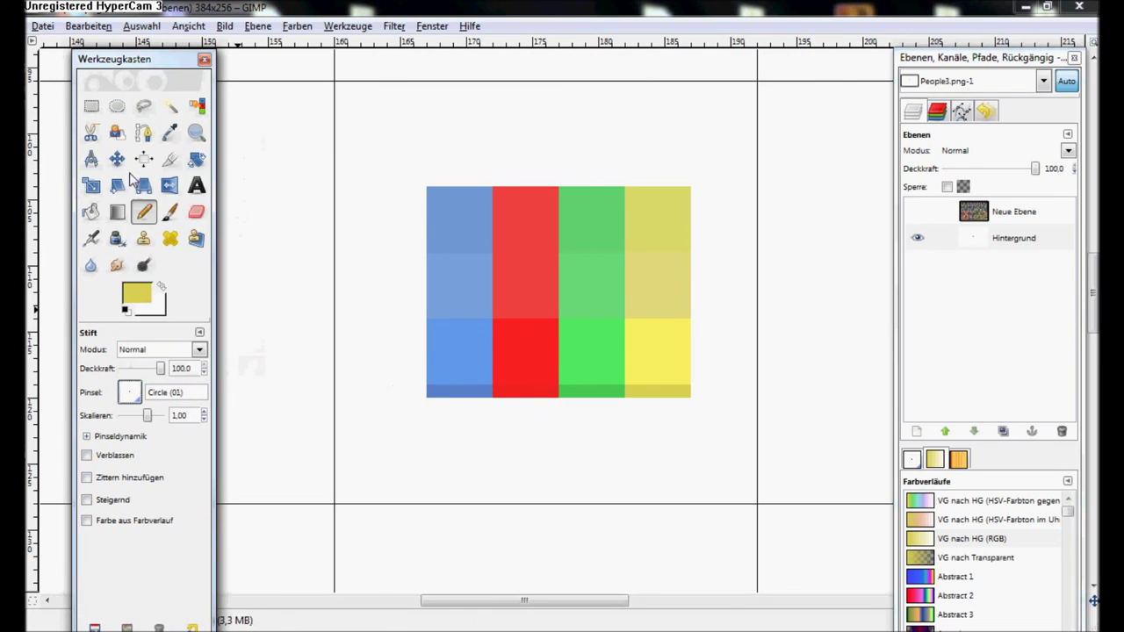
pyautogui.keyDown('ctrl'); pyautogui.click(448, 395); pyautogui.keyUp('ctrl')
pyautogui.moveTo(483, 414); pyautogui.dragTo(481, 426)
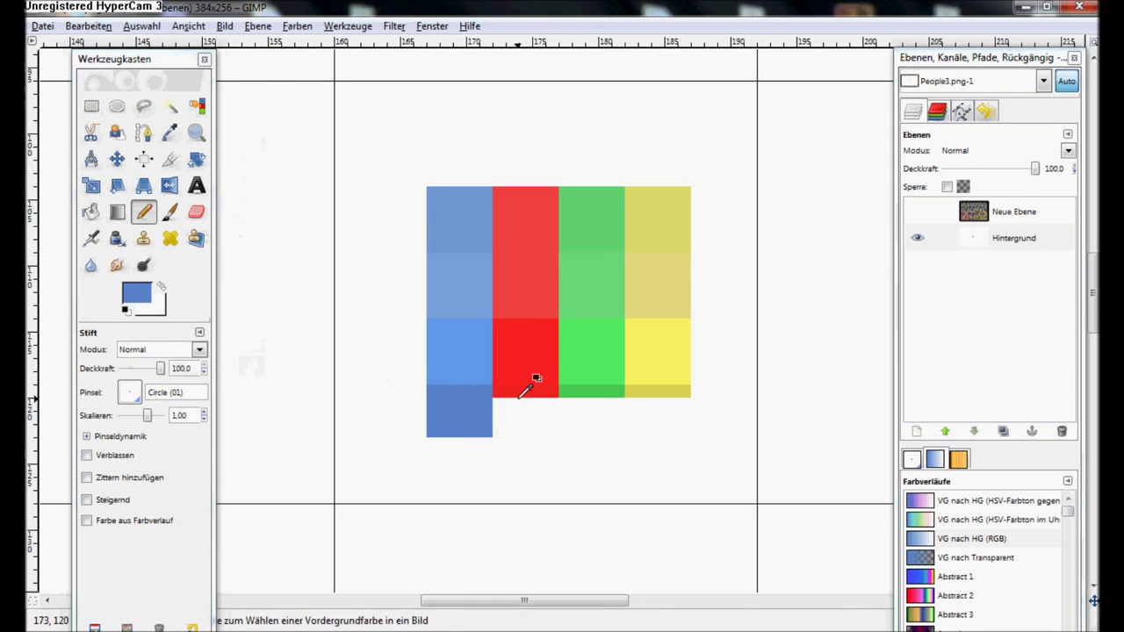
pyautogui.keyDown('ctrl'); pyautogui.click(522, 391); pyautogui.keyUp('ctrl')
pyautogui.moveTo(496, 430)
pyautogui.mouseDown()
pyautogui.moveTo(544, 411)
pyautogui.moveTo(530, 418)
pyautogui.moveTo(606, 437)
pyautogui.moveTo(632, 421)
pyautogui.moveTo(584, 415)
pyautogui.moveTo(675, 420)
pyautogui.mouseUp()
pyautogui.keyDown('ctrl'); pyautogui.click(572, 394); pyautogui.keyUp('ctrl')
pyautogui.keyDown('ctrl'); pyautogui.click(658, 378); pyautogui.keyUp('ctrl')
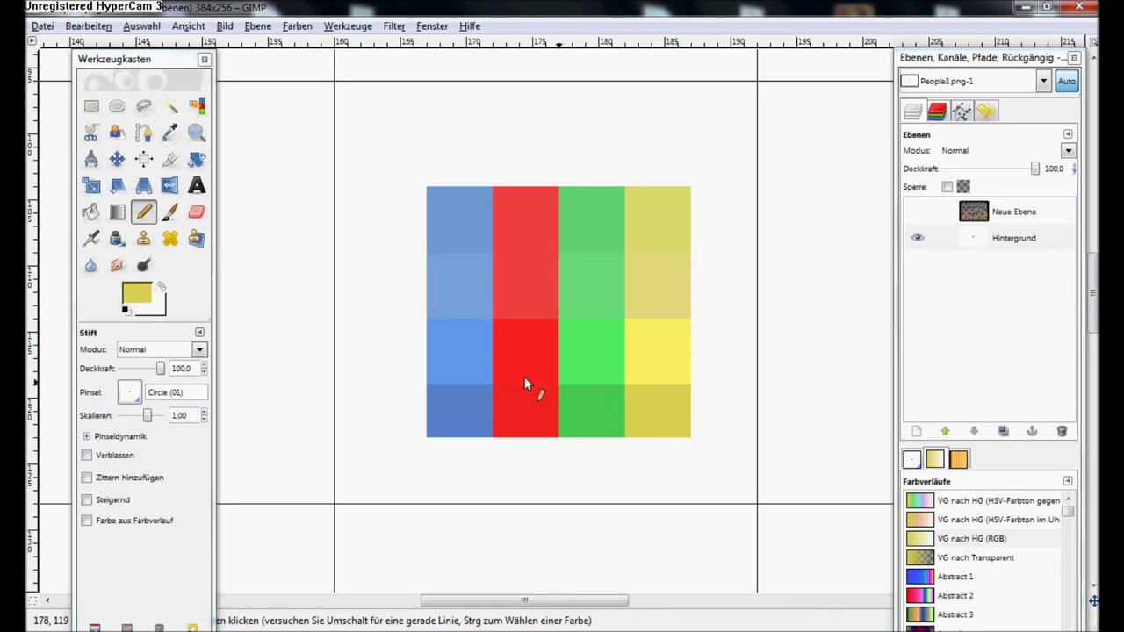
pyautogui.click(144, 265)
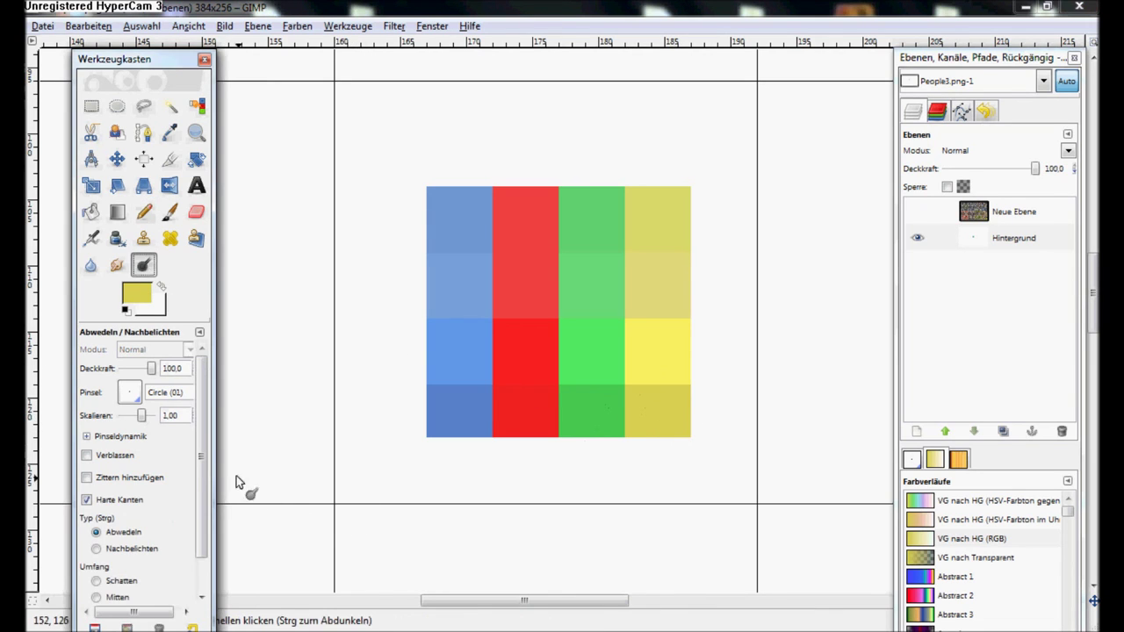
# Undo the extra bottom row and dodged bands, and set Dodge/Burn type to Burn.
pyautogui.moveTo(201, 461); pyautogui.dragTo(205, 503)
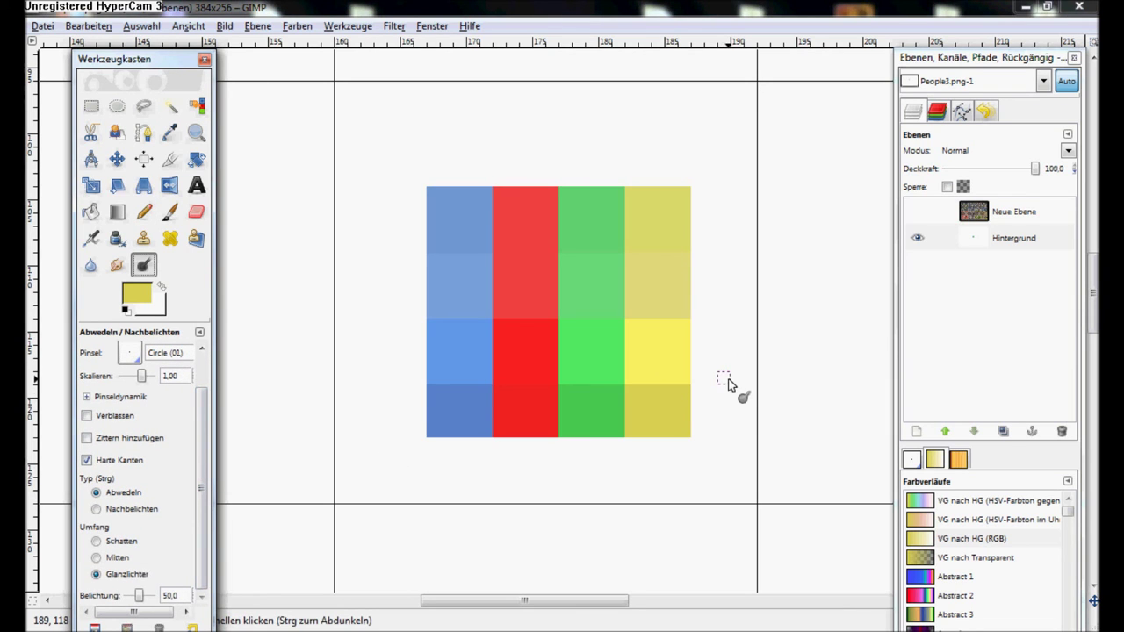
pyautogui.moveTo(703, 344); pyautogui.dragTo(708, 381)
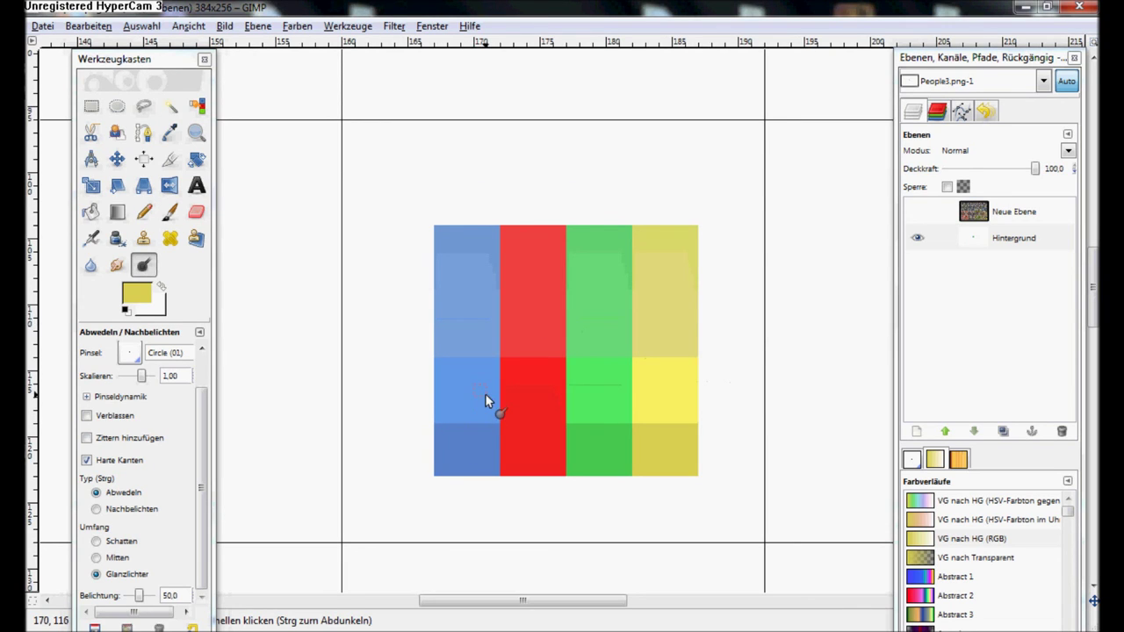
pyautogui.moveTo(476, 381); pyautogui.dragTo(493, 390)
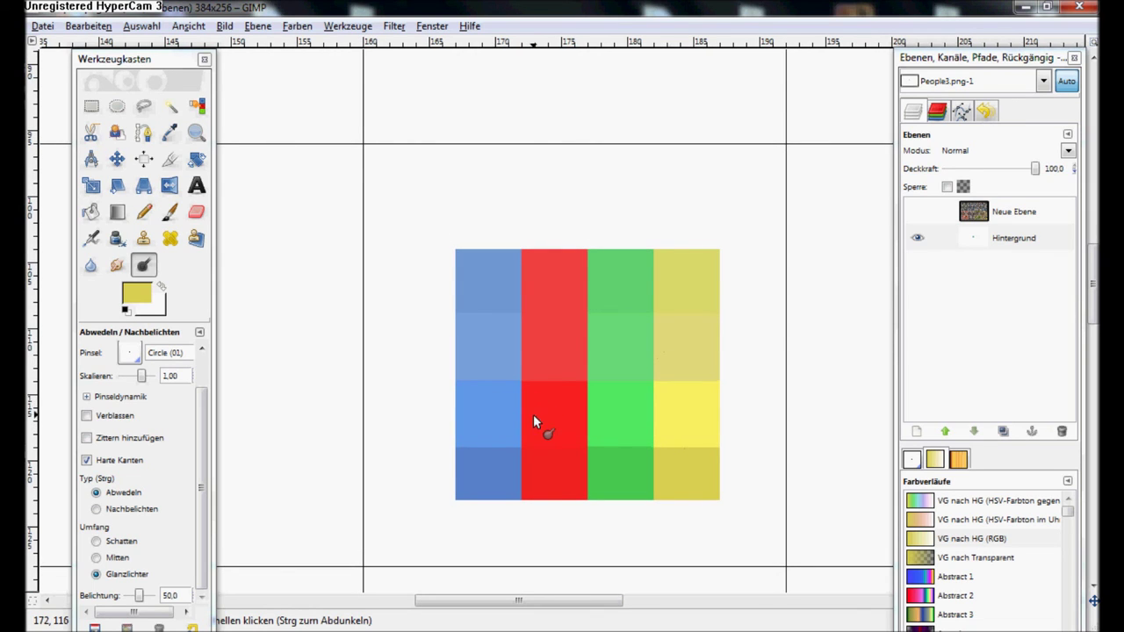
pyautogui.moveTo(533, 419); pyautogui.dragTo(513, 454)
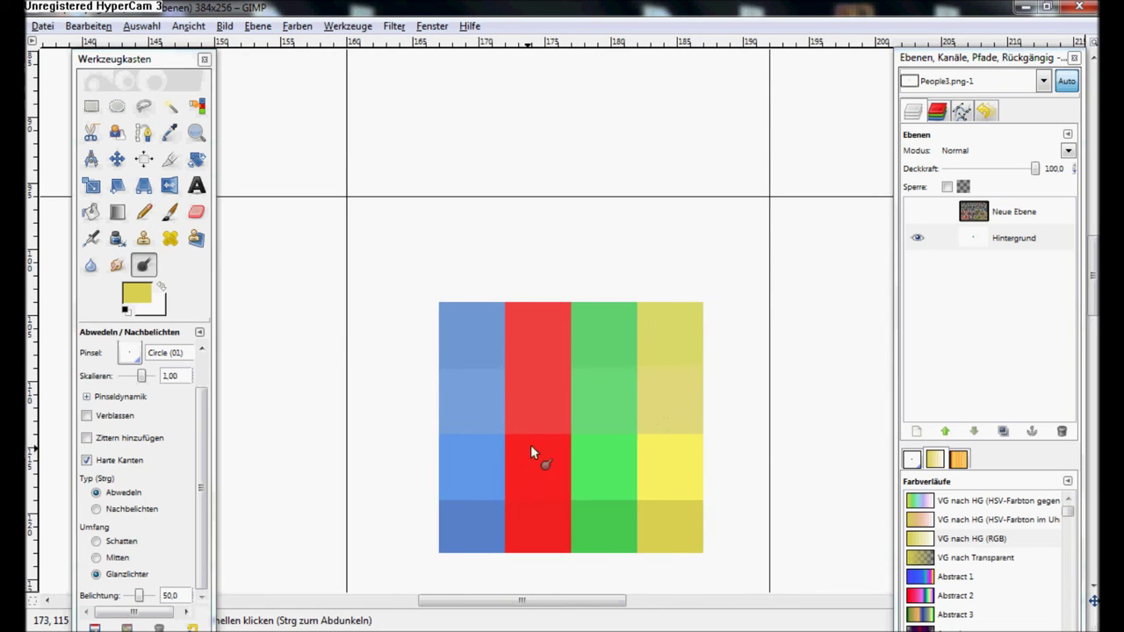
pyautogui.moveTo(532, 422); pyautogui.dragTo(547, 439)
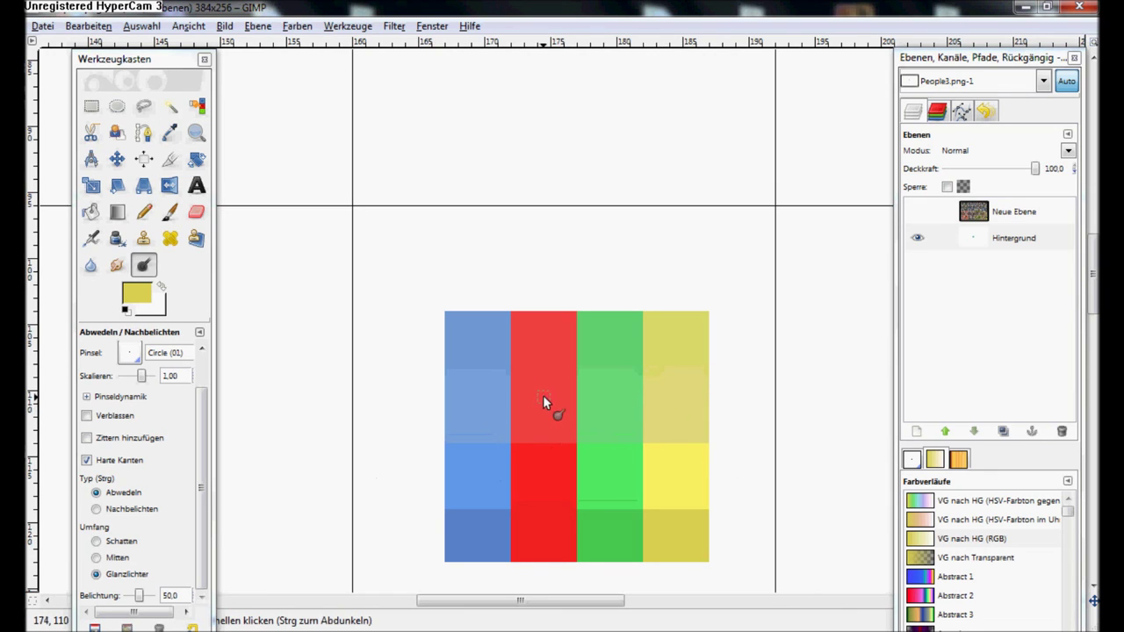
pyautogui.moveTo(546, 388); pyautogui.dragTo(549, 392)
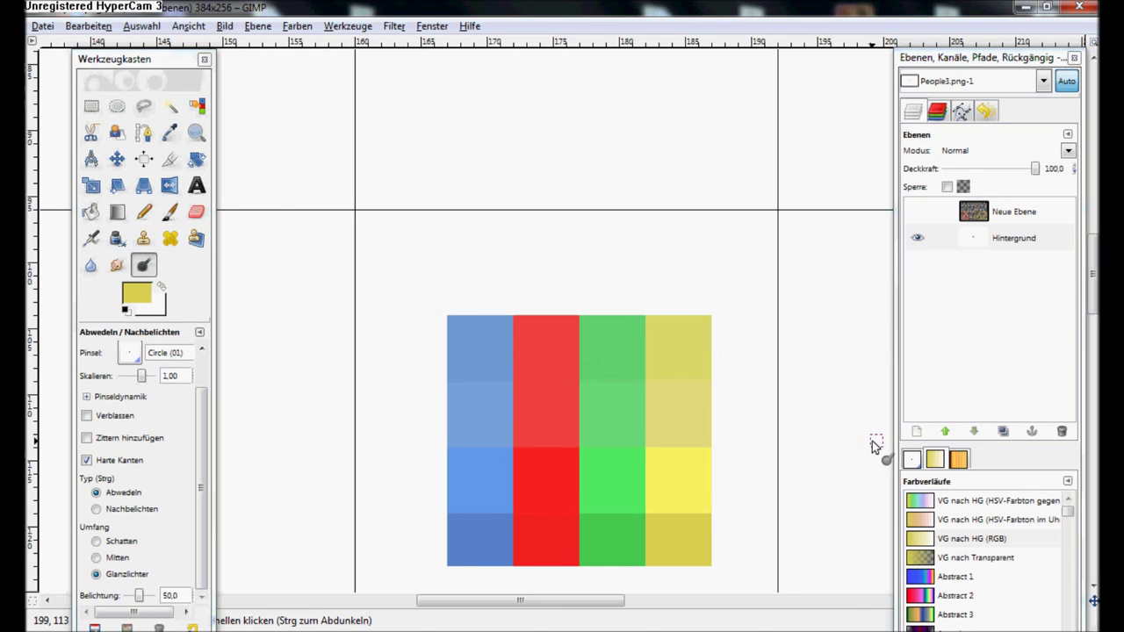
pyautogui.press('ctrl')
pyautogui.hotkey('ctrl', 'z')
pyautogui.hotkey('ctrl', 'z')
pyautogui.hotkey('ctrl', 'z')
pyautogui.hotkey('ctrl', 'z')
pyautogui.hotkey('ctrl', 'z')
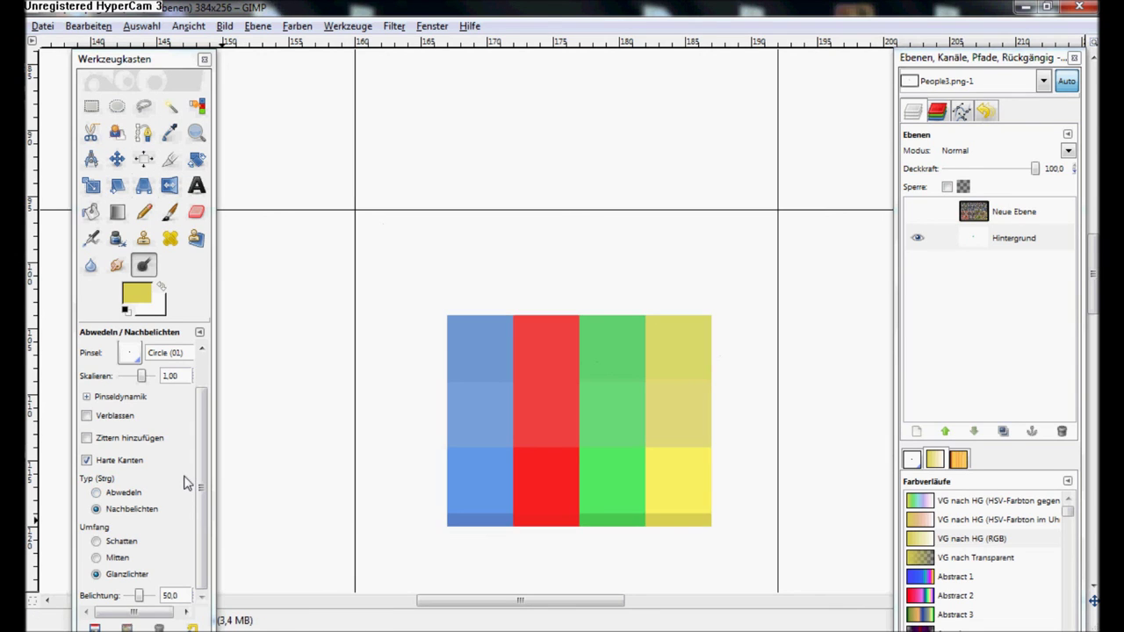
pyautogui.hotkey('ctrl', 'z')
pyautogui.hotkey('ctrl', 'z')
pyautogui.hotkey('ctrl', 'z')
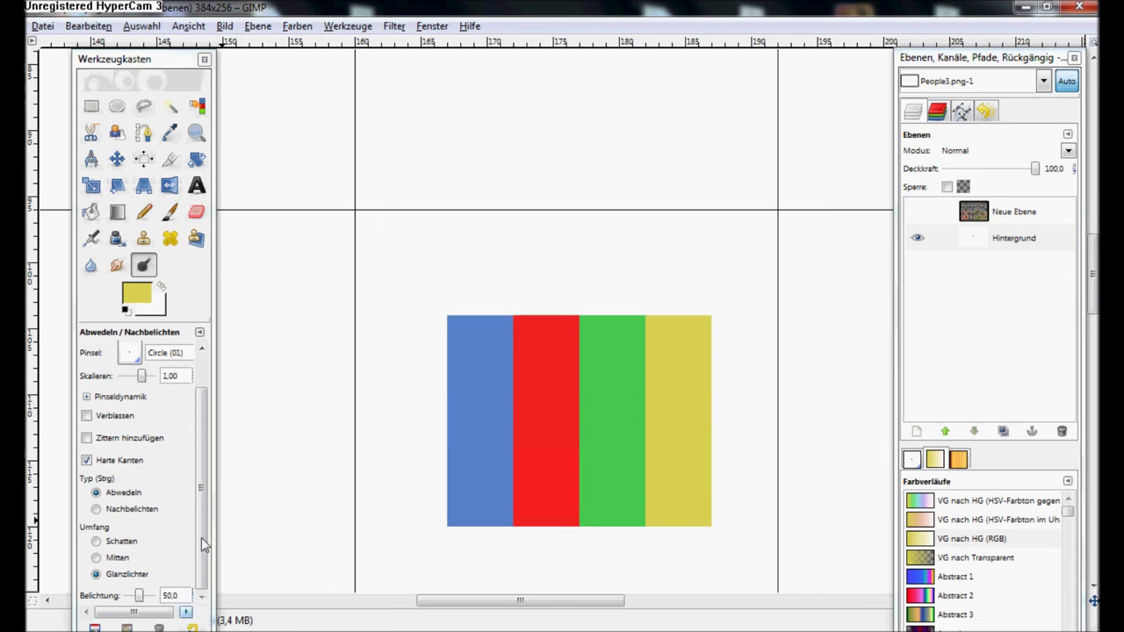
pyautogui.click(123, 509)
# With a Circle (03) brush on Shadows, burn a straight strip across the top of all bars.
pyautogui.click(129, 352)
pyautogui.click(149, 404)
pyautogui.press(']')
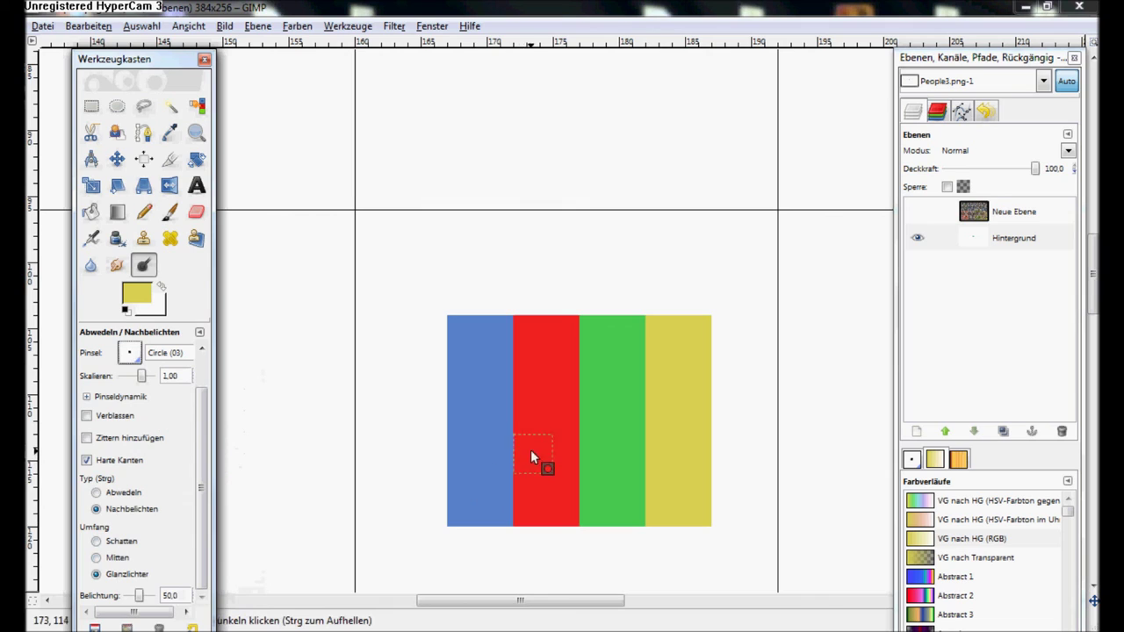
pyautogui.click(121, 541)
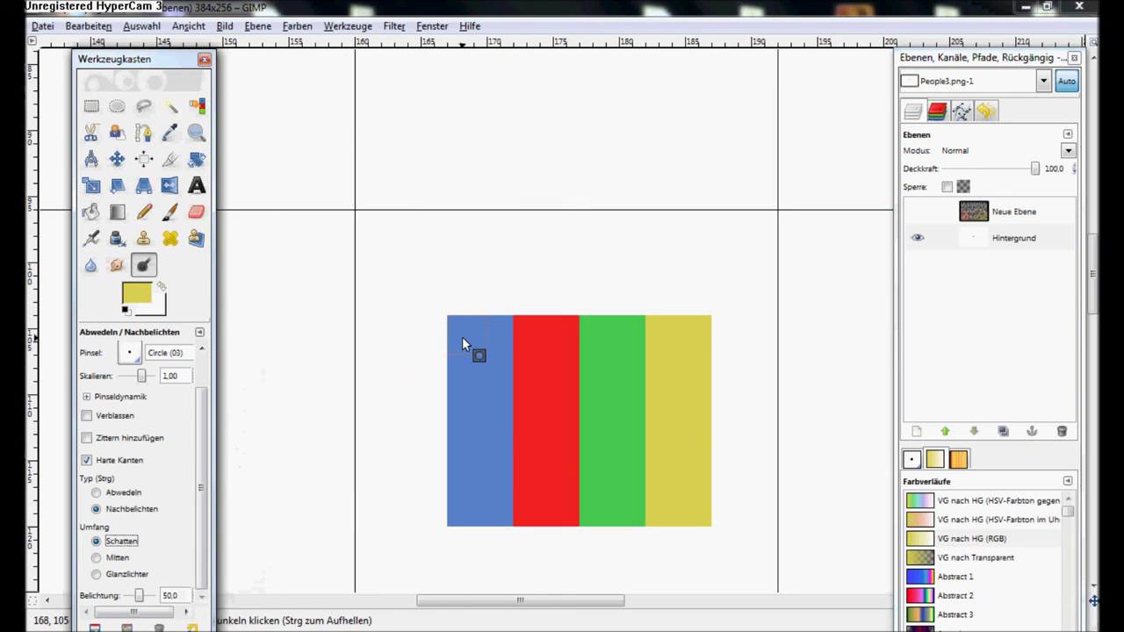
pyautogui.press('ctrl')
pyautogui.click(425, 334)
pyautogui.press('shift')
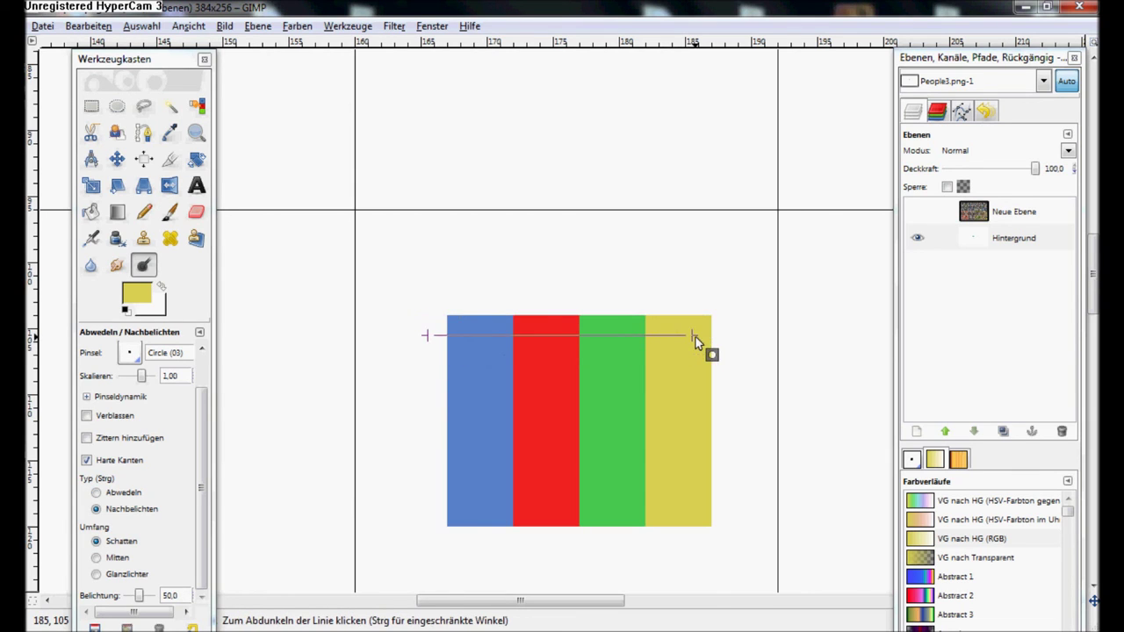
pyautogui.keyDown('shift'); pyautogui.click(695, 337); pyautogui.keyUp('shift')
# Burn bands across the bars on Midtones and Highlights, adding a grey square to the left.
pyautogui.click(117, 557)
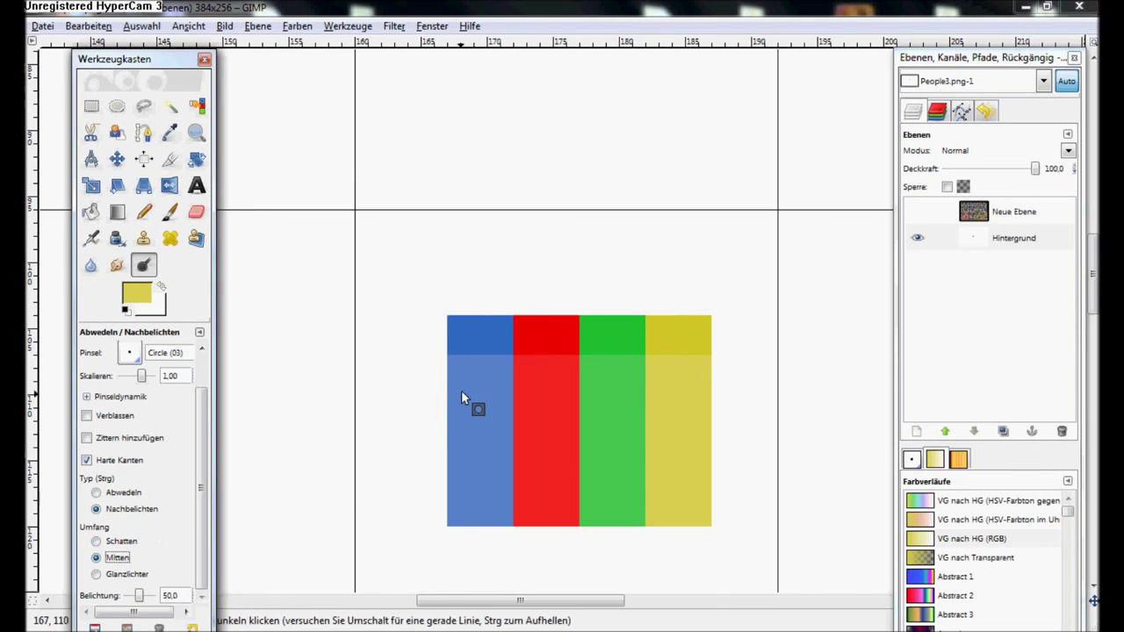
pyautogui.click(427, 377)
pyautogui.keyDown('shift'); pyautogui.click(687, 376); pyautogui.keyUp('shift')
pyautogui.click(96, 573)
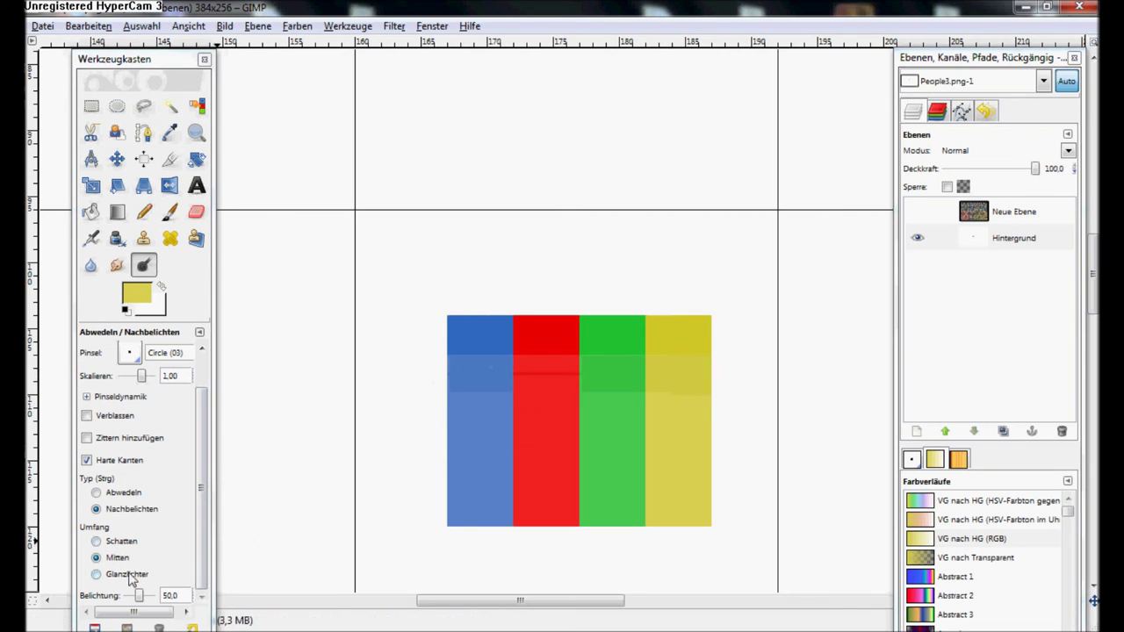
pyautogui.click(428, 414)
pyautogui.keyDown('shift'); pyautogui.click(687, 415); pyautogui.keyUp('shift')
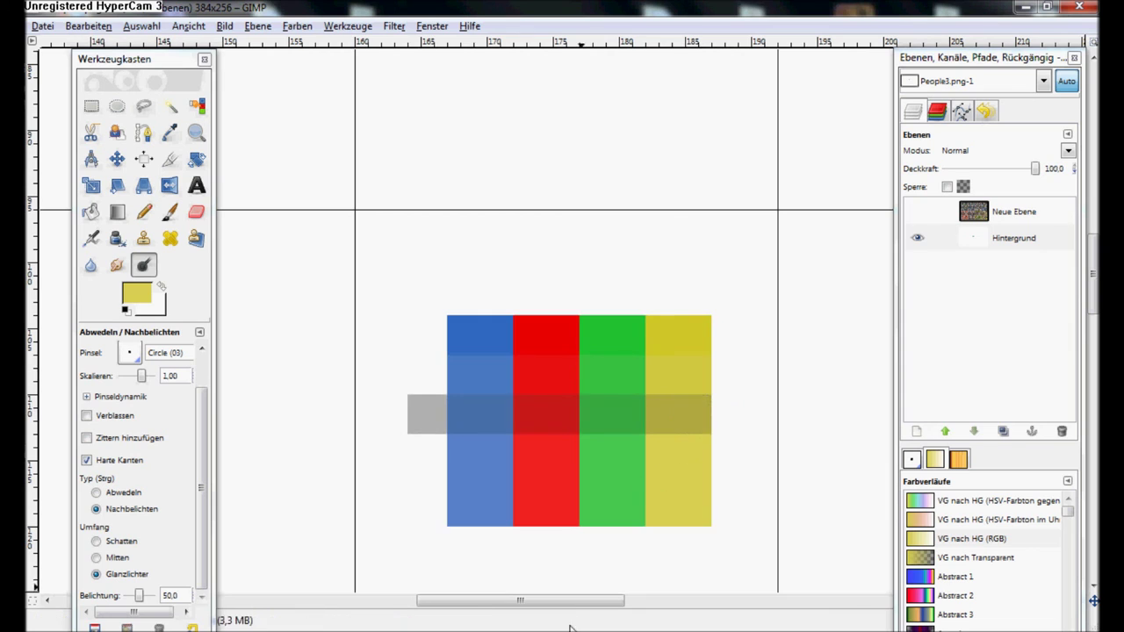
pyautogui.press('space')
pyautogui.click(412, 367)
# Pan around the bars, toggle Dodge/Burn back to Burn, and set Range to Shadows.
pyautogui.moveTo(429, 423); pyautogui.dragTo(421, 465)
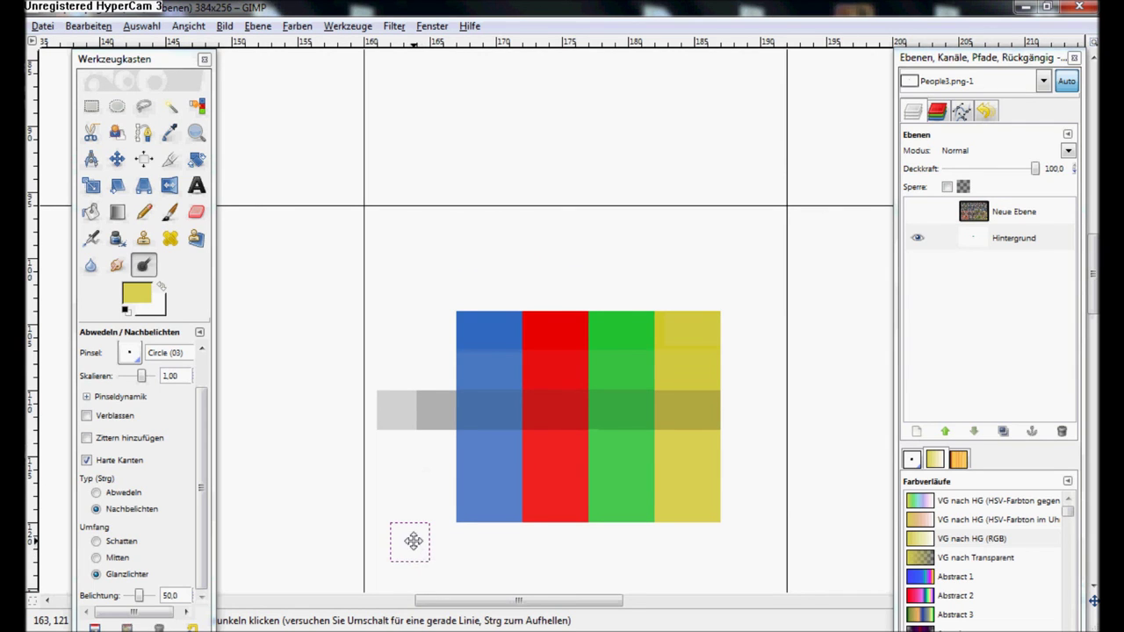
pyautogui.moveTo(414, 540); pyautogui.dragTo(426, 549)
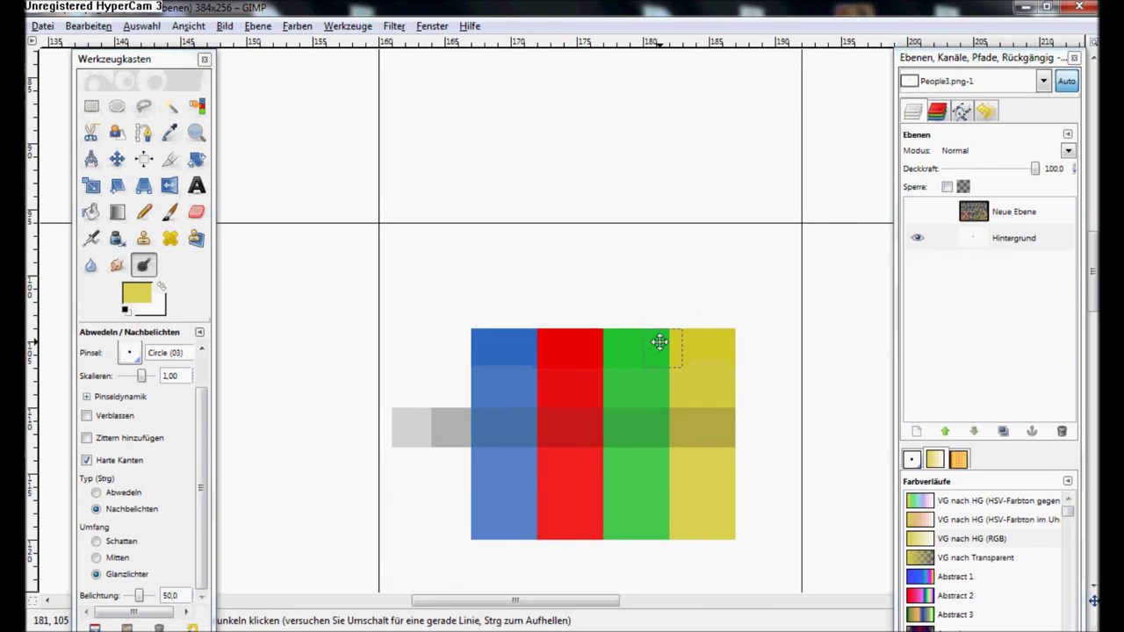
pyautogui.moveTo(659, 342); pyautogui.dragTo(683, 289)
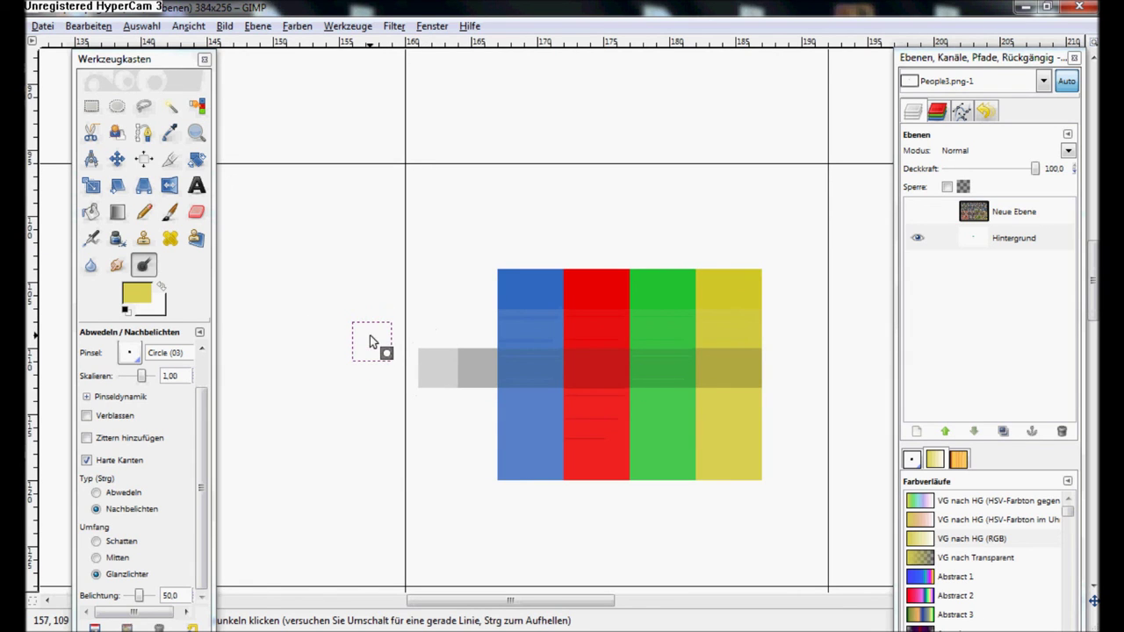
pyautogui.moveTo(371, 341); pyautogui.dragTo(387, 373)
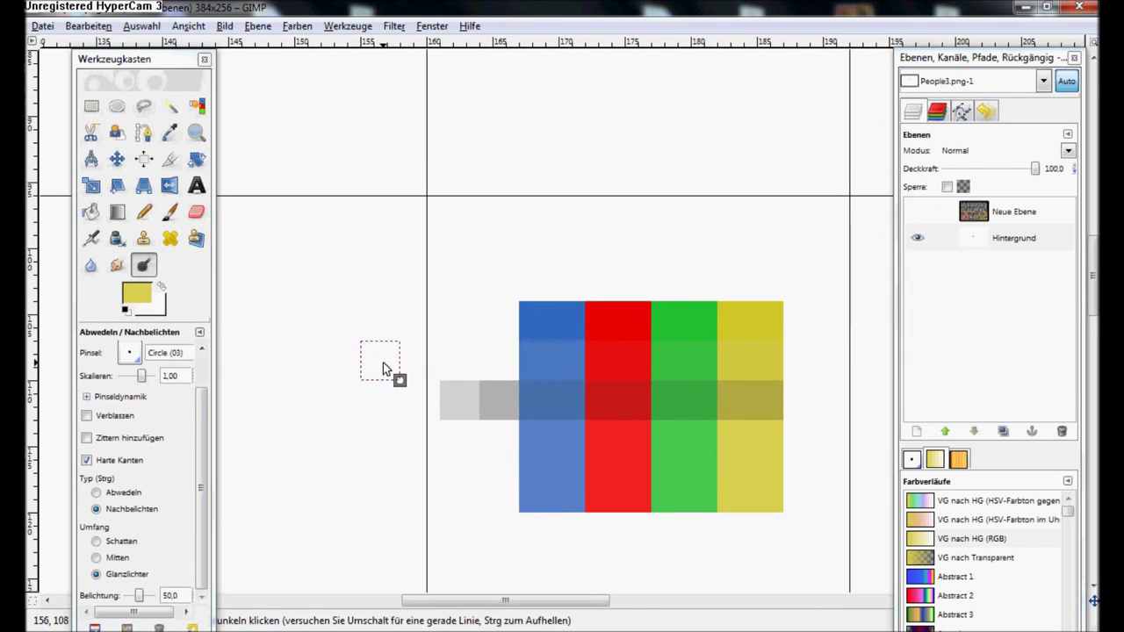
pyautogui.moveTo(401, 322); pyautogui.dragTo(329, 372)
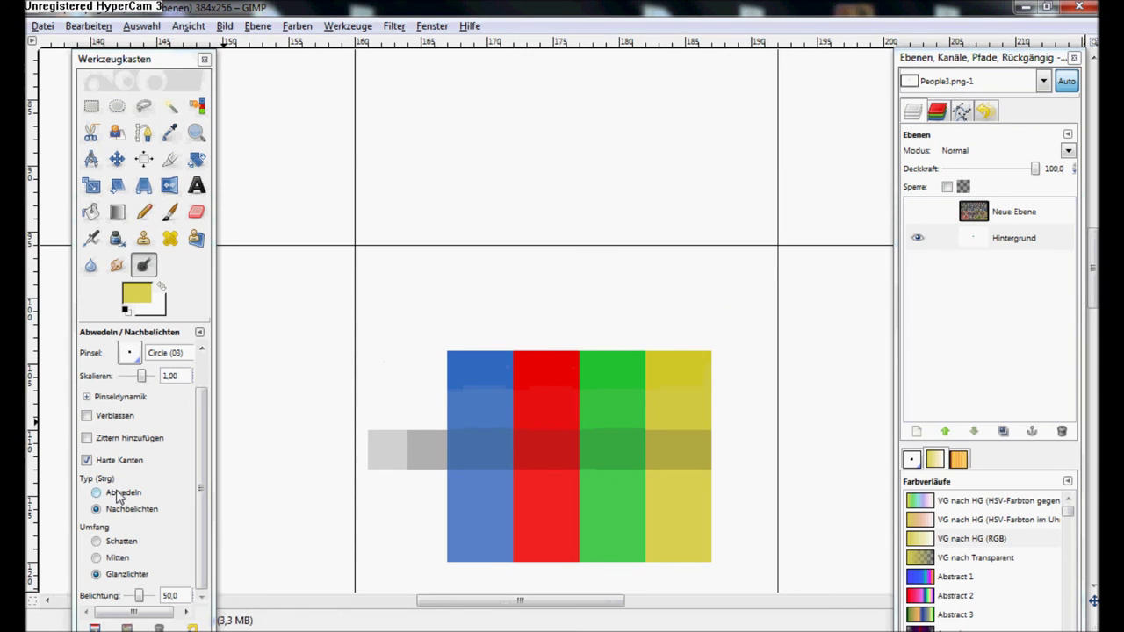
pyautogui.click(120, 497)
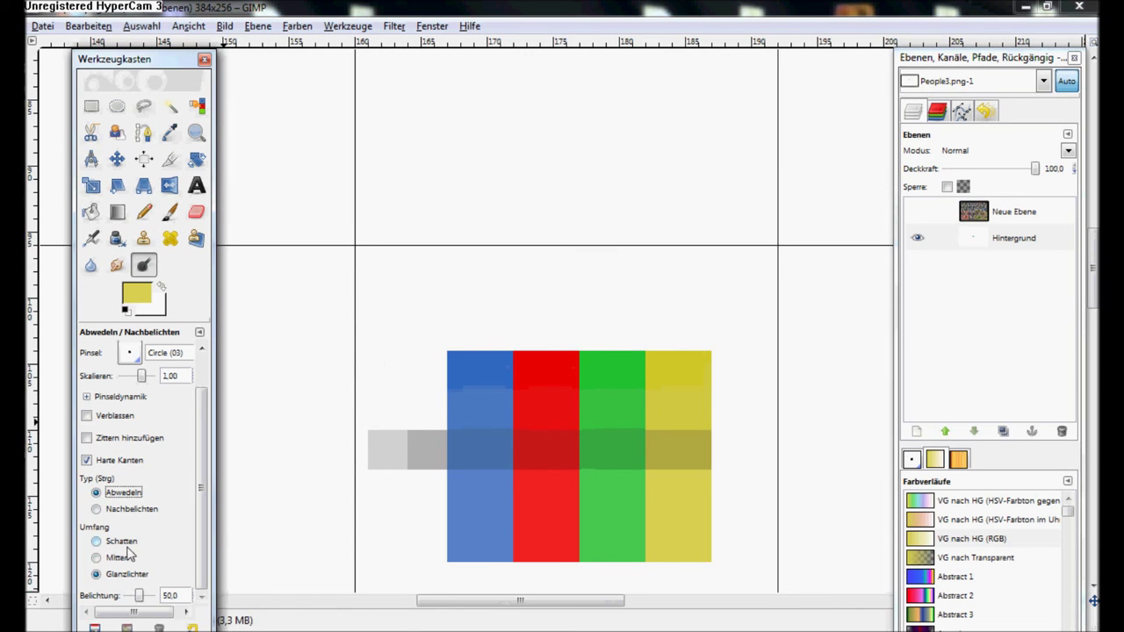
pyautogui.click(135, 509)
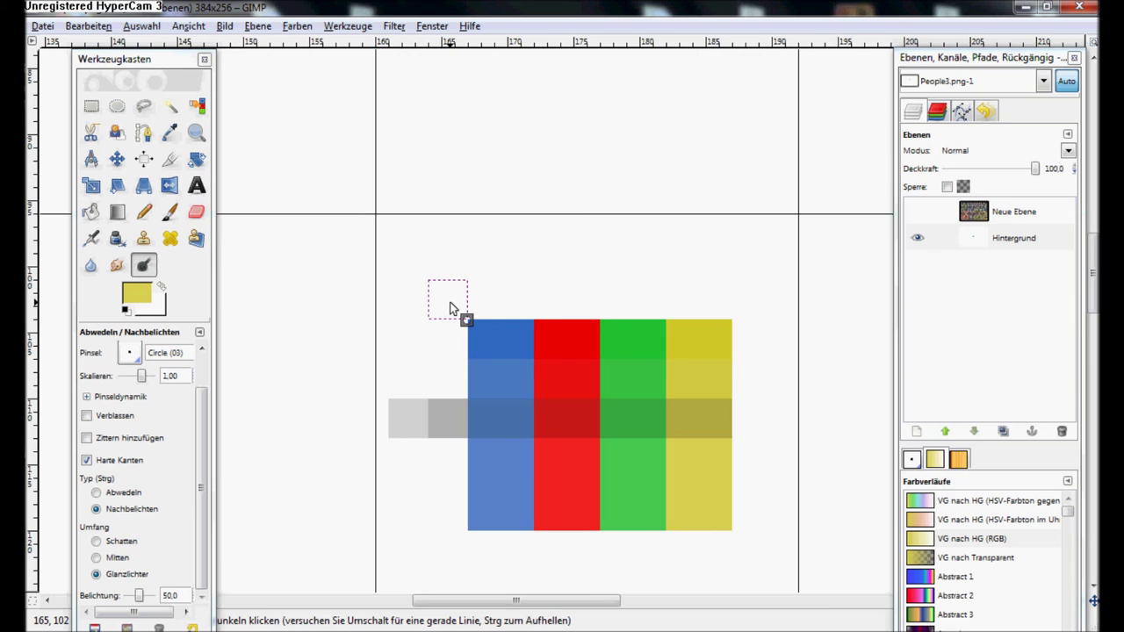
pyautogui.moveTo(449, 309)
pyautogui.mouseDown()
pyautogui.moveTo(532, 328)
pyautogui.moveTo(496, 335)
pyautogui.mouseUp()
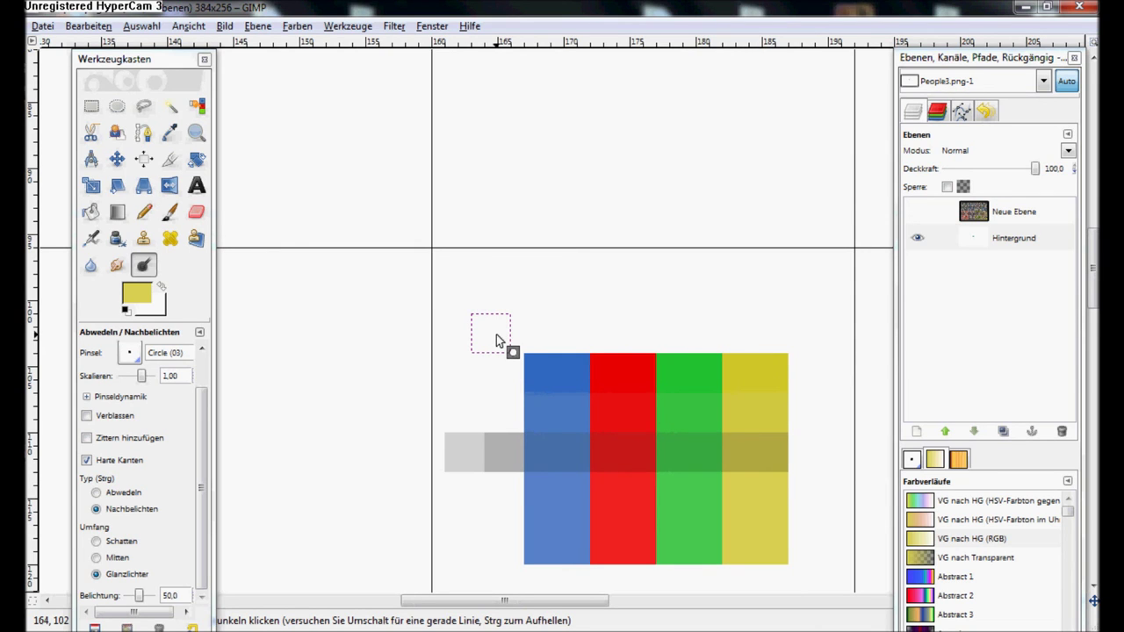
pyautogui.moveTo(505, 341)
pyautogui.mouseDown()
pyautogui.moveTo(410, 298)
pyautogui.moveTo(356, 397)
pyautogui.mouseUp()
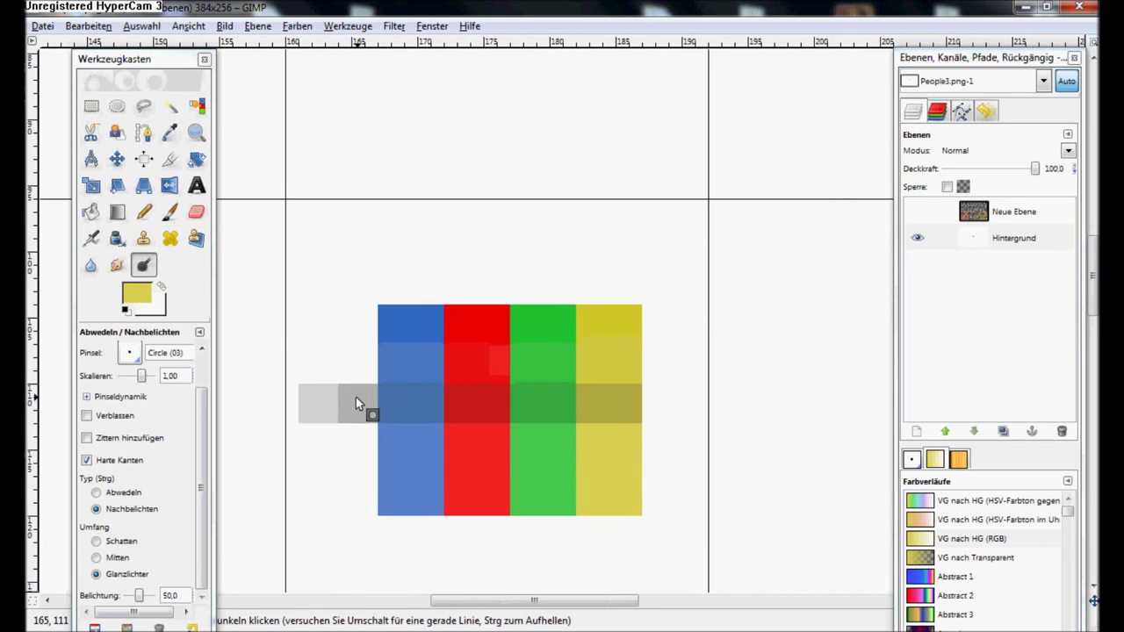
pyautogui.click(201, 452)
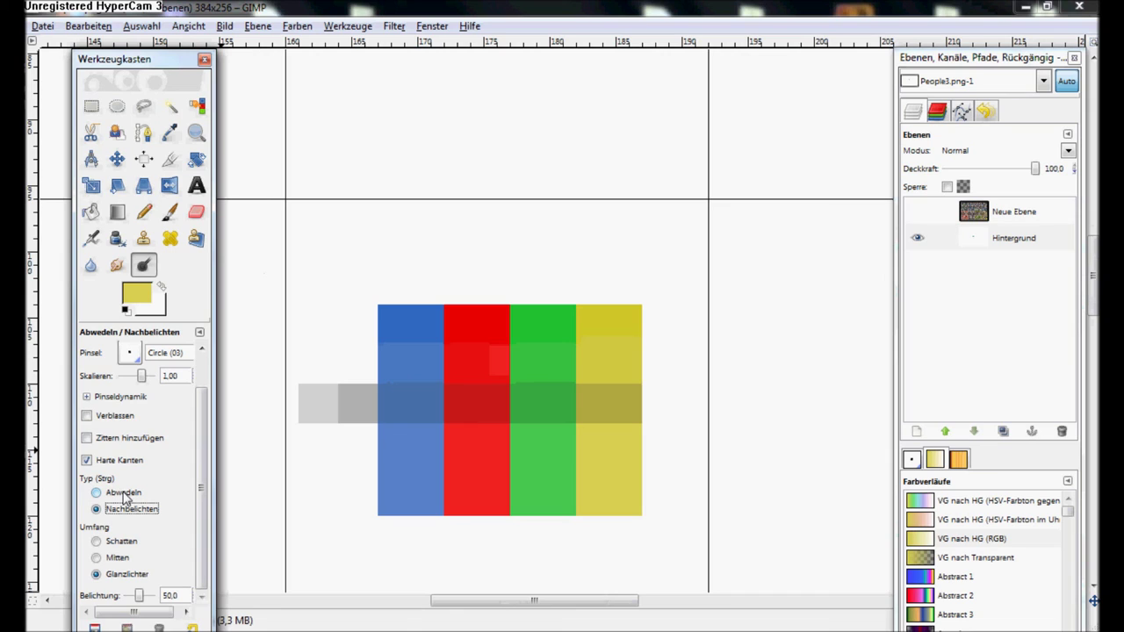
pyautogui.click(122, 542)
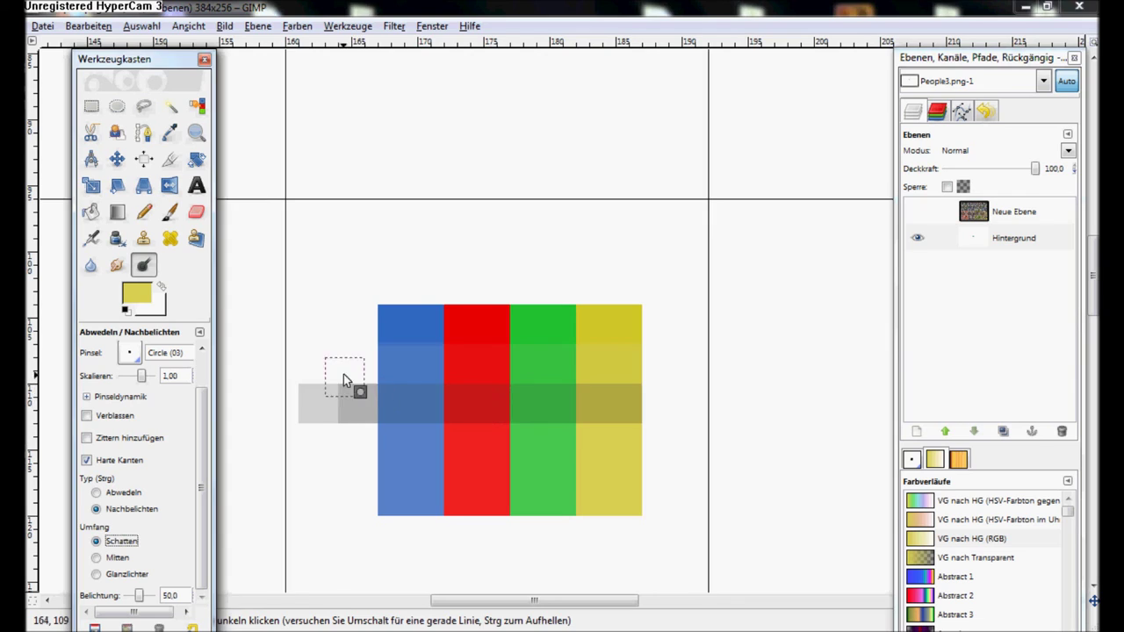
# Undo the burn/dodge strokes and colour bars back to the empty white Hintergrund grid.
pyautogui.hscroll(-1, 343, 374)
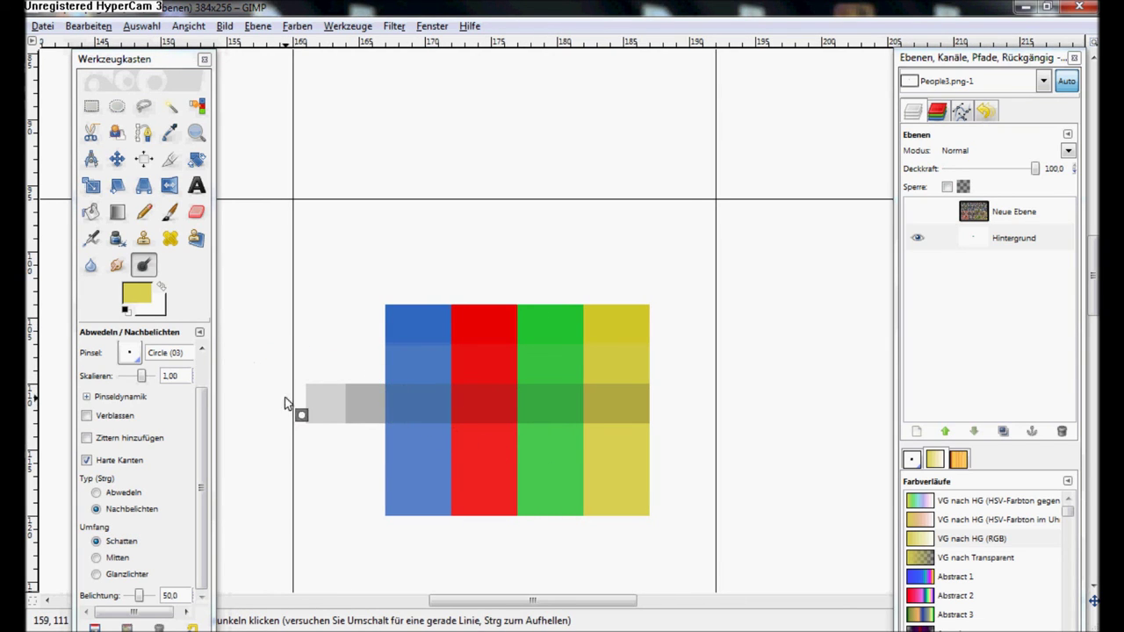
pyautogui.moveTo(646, 404); pyautogui.dragTo(351, 408)
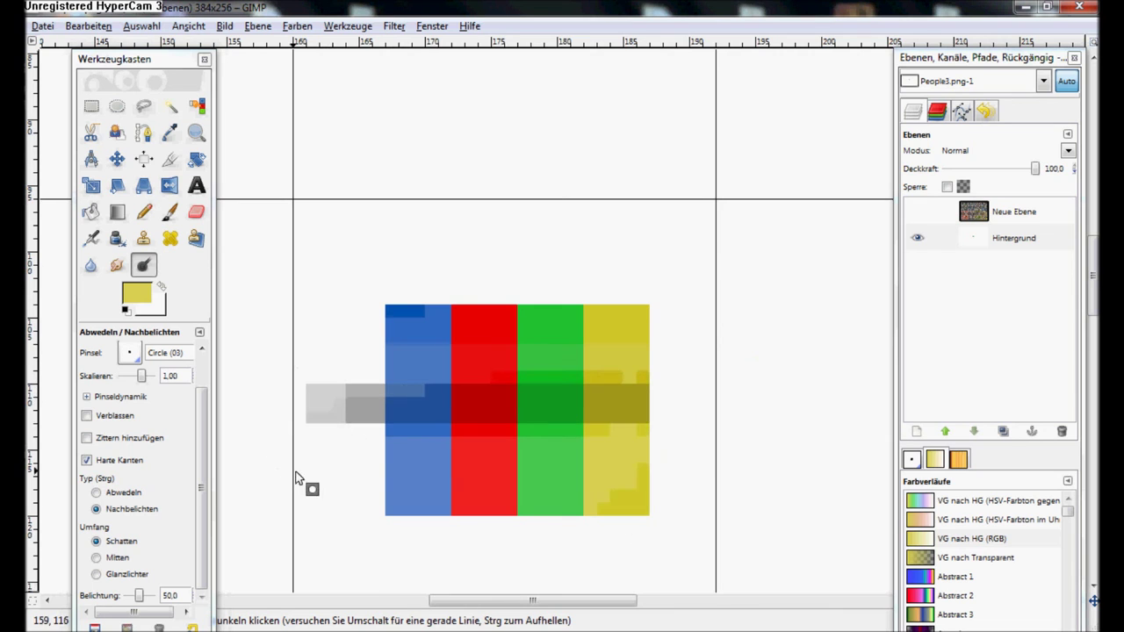
pyautogui.hotkey('ctrl', 'z')
pyautogui.hotkey('ctrl', 'z')
pyautogui.hotkey('ctrl', 'z')
pyautogui.hotkey('ctrl', 'z')
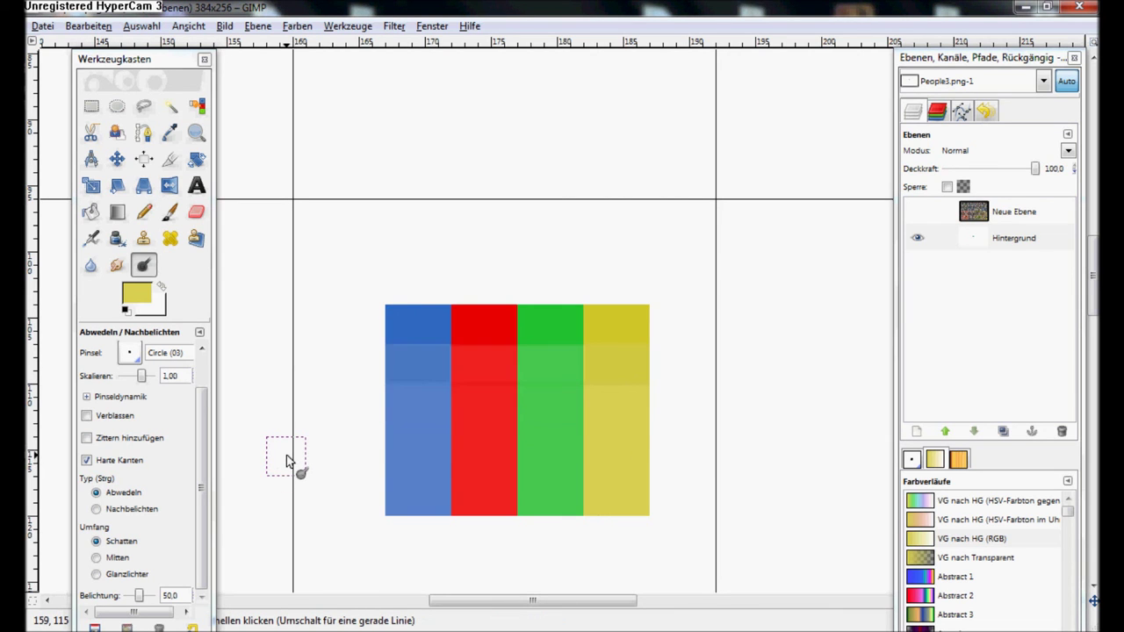
pyautogui.hotkey('ctrl', 'z')
pyautogui.hotkey('ctrl', 'z')
pyautogui.hotkey('ctrl', 'z')
pyautogui.hotkey('ctrl', 'z')
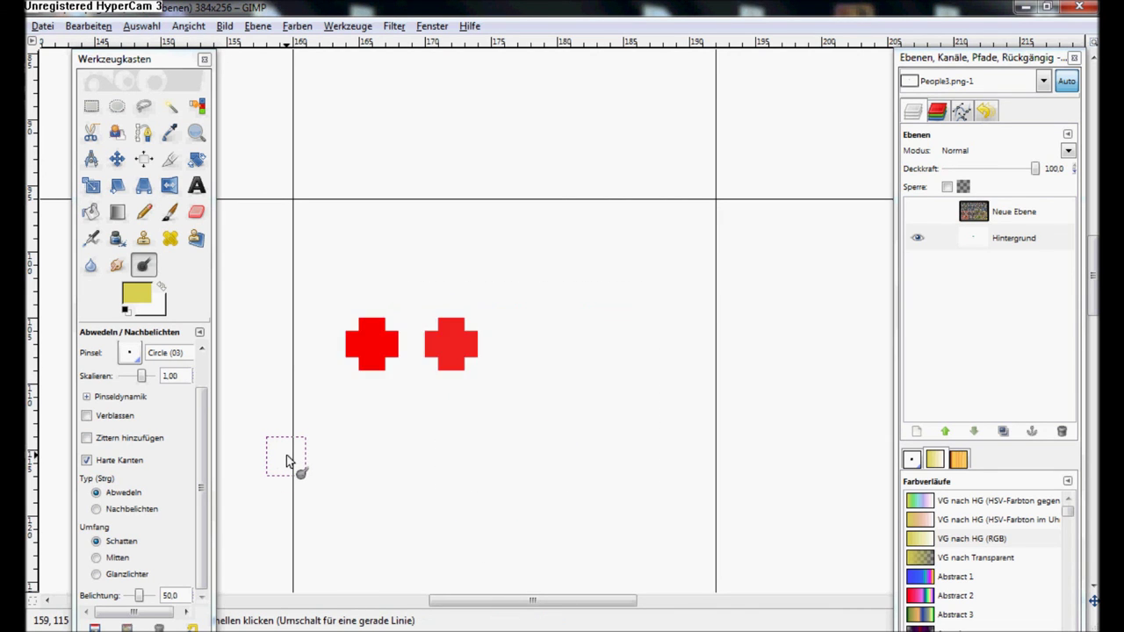
pyautogui.hotkey('ctrl', 'z')
pyautogui.moveTo(466, 441); pyautogui.dragTo(456, 439)
pyautogui.hotkey('ctrl', 'y')
pyautogui.hotkey('ctrl', 'y')
pyautogui.hotkey('ctrl', 'y')
pyautogui.hotkey('ctrl', 'y')
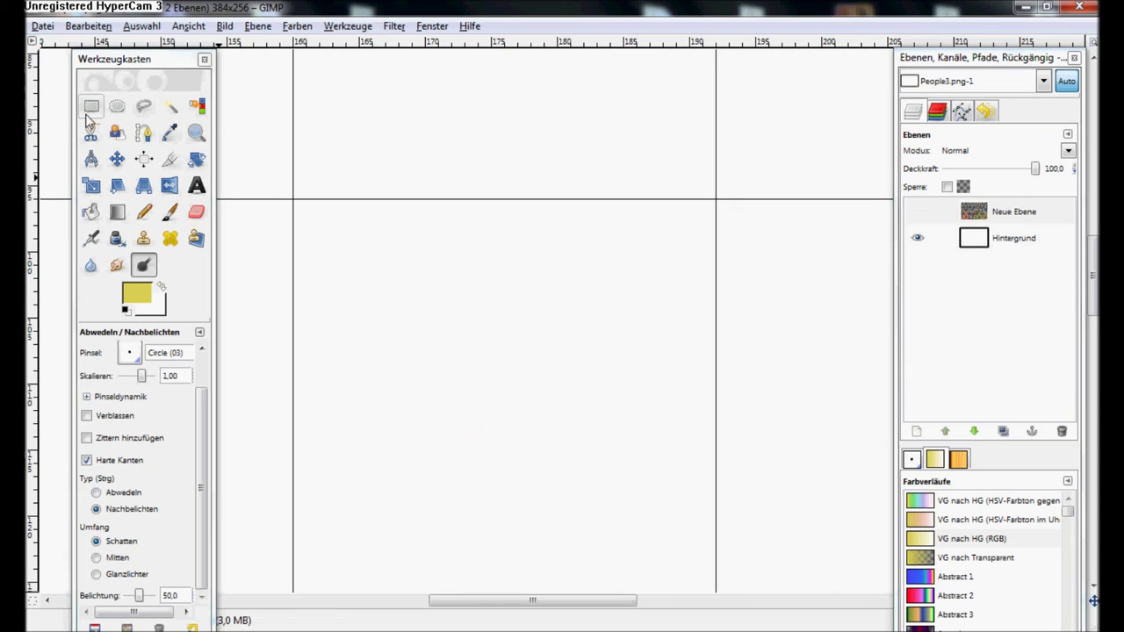
# Try several selection tools, settle on Fuzzy Select, and show the Neue Ebene sprite layer.
pyautogui.click(91, 106)
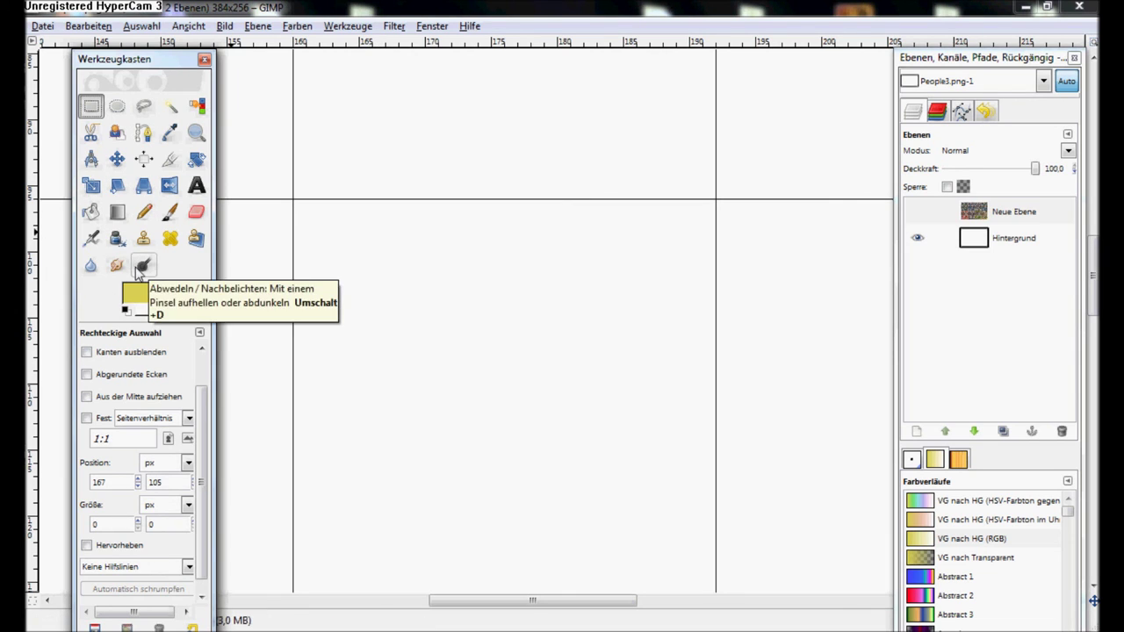
pyautogui.click(140, 267)
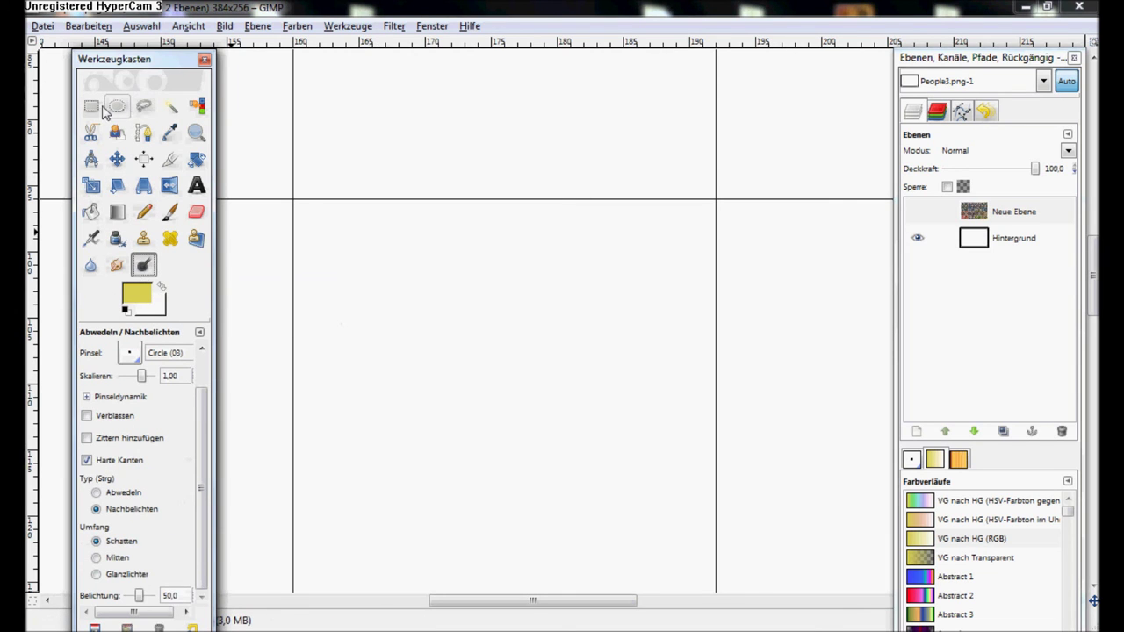
pyautogui.click(139, 107)
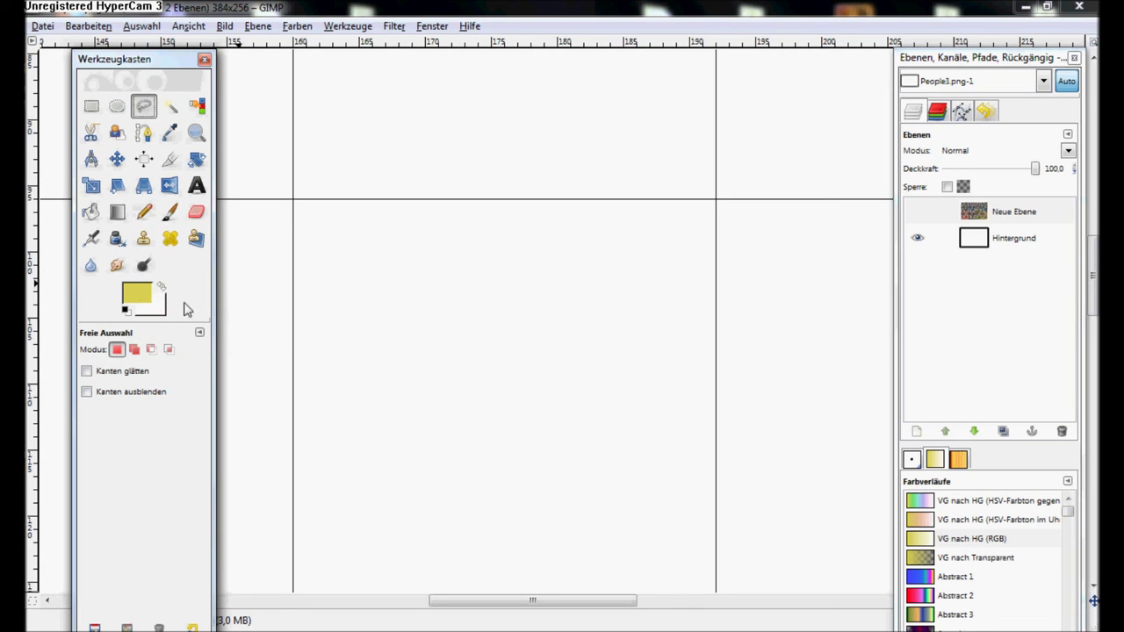
pyautogui.click(196, 107)
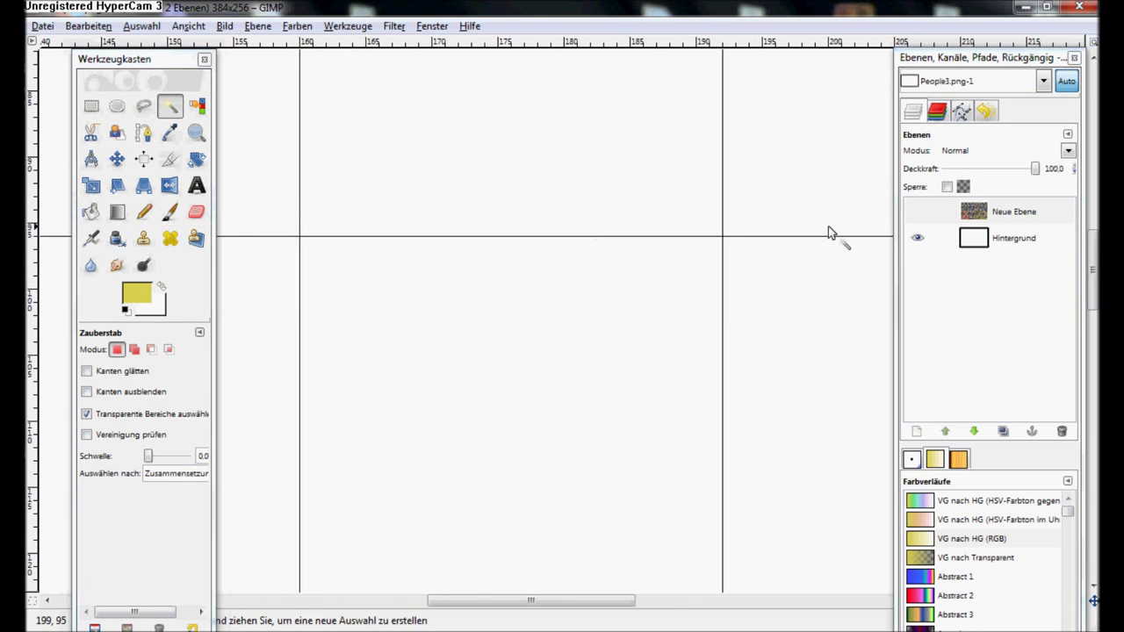
pyautogui.click(918, 211)
# Scroll around the canvas to inspect the character sprites on the sheet.
pyautogui.scroll(3, 685, 459)
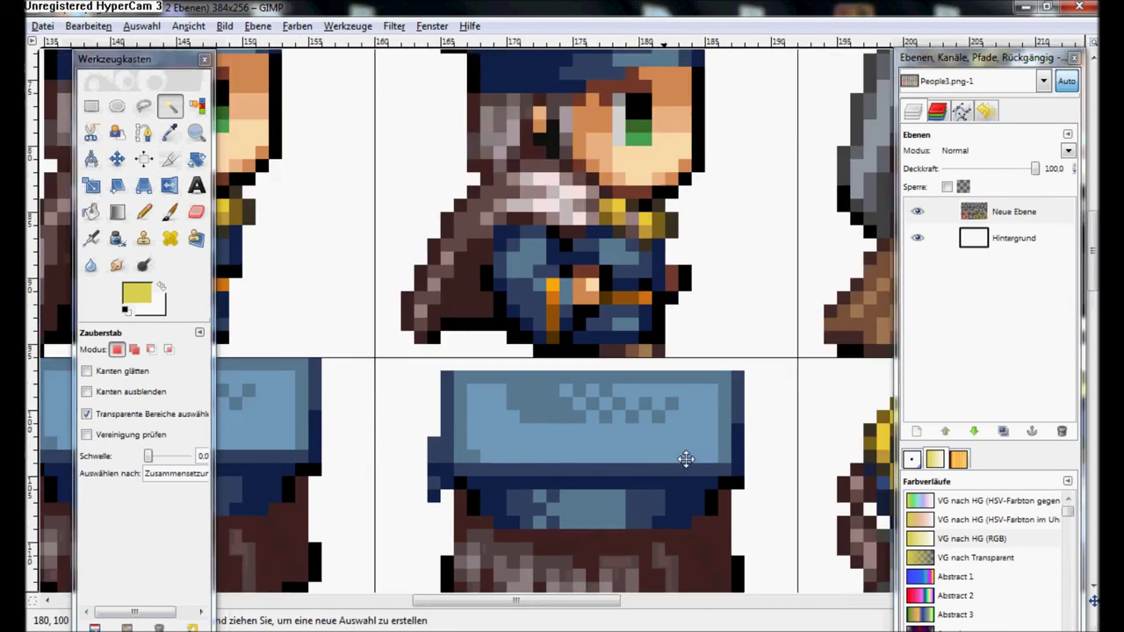
pyautogui.hscroll(-5, 816, 401)
pyautogui.hscroll(-10, 629, 542)
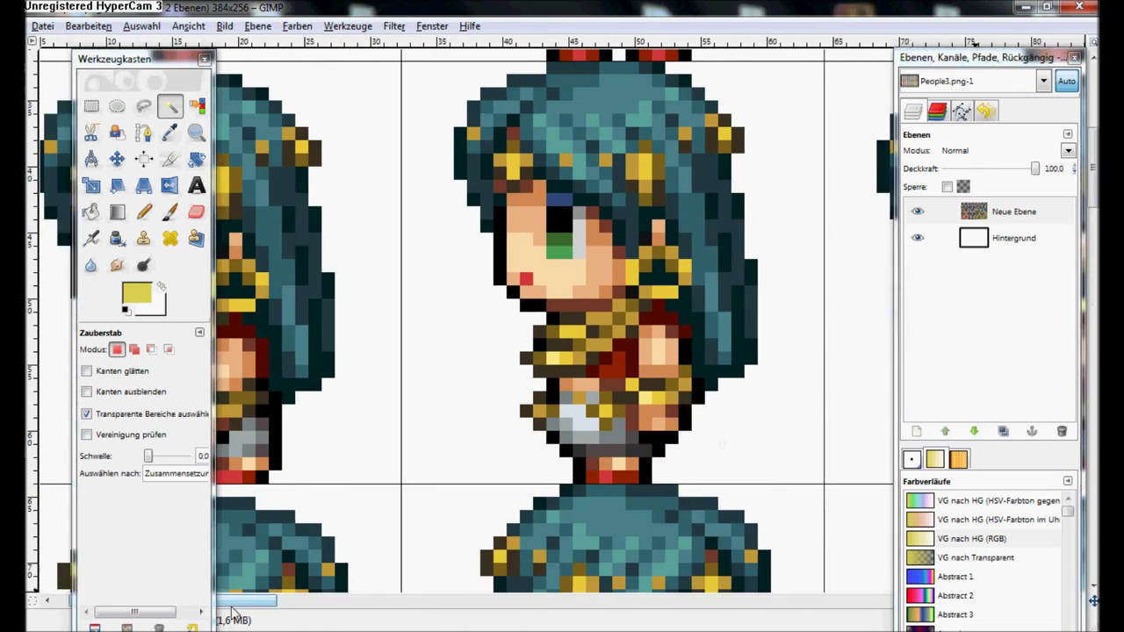
pyautogui.hscroll(-4, 581, 384)
pyautogui.scroll(-5, 580, 384)
pyautogui.scroll(-5, 607, 373)
pyautogui.scroll(-5, 607, 372)
pyautogui.scroll(-5, 606, 372)
pyautogui.moveTo(241, 601); pyautogui.dragTo(1086, 554)
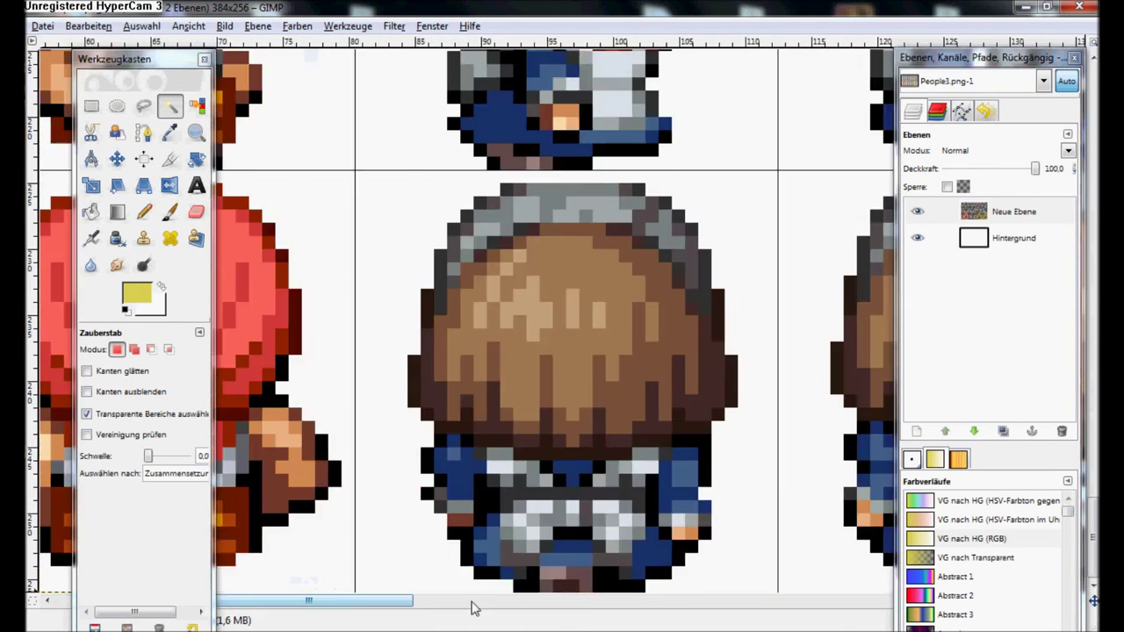
pyautogui.scroll(5, 410, 226)
pyautogui.hscroll(-5, 409, 225)
pyautogui.hscroll(-5, 409, 226)
pyautogui.hscroll(-3, 657, 369)
pyautogui.scroll(5, 628, 288)
pyautogui.scroll(5, 636, 281)
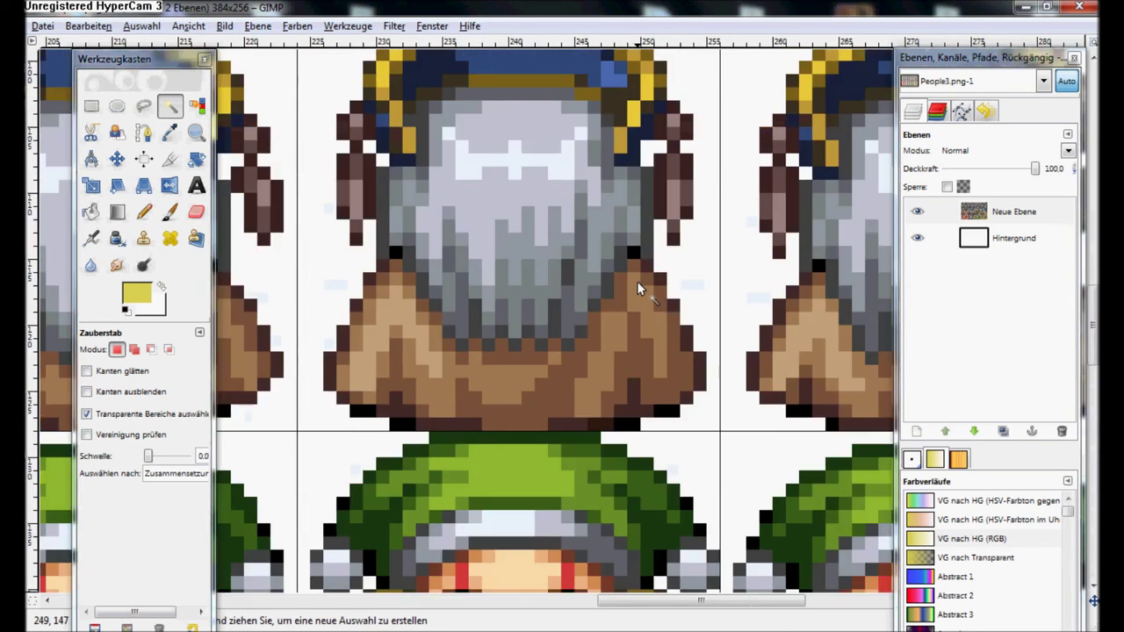
pyautogui.scroll(5, 705, 258)
pyautogui.hscroll(5, 572, 313)
pyautogui.hscroll(5, 291, 371)
pyautogui.scroll(-5, 296, 431)
pyautogui.scroll(5, 351, 395)
pyautogui.hscroll(-5, 539, 347)
pyautogui.hscroll(-5, 539, 347)
pyautogui.scroll(-5, 571, 307)
pyautogui.hscroll(-3, 597, 272)
pyautogui.hscroll(-5, 623, 250)
# Zoom out toward the whole sprite sheet and scroll to its top-left area.
pyautogui.press('-')
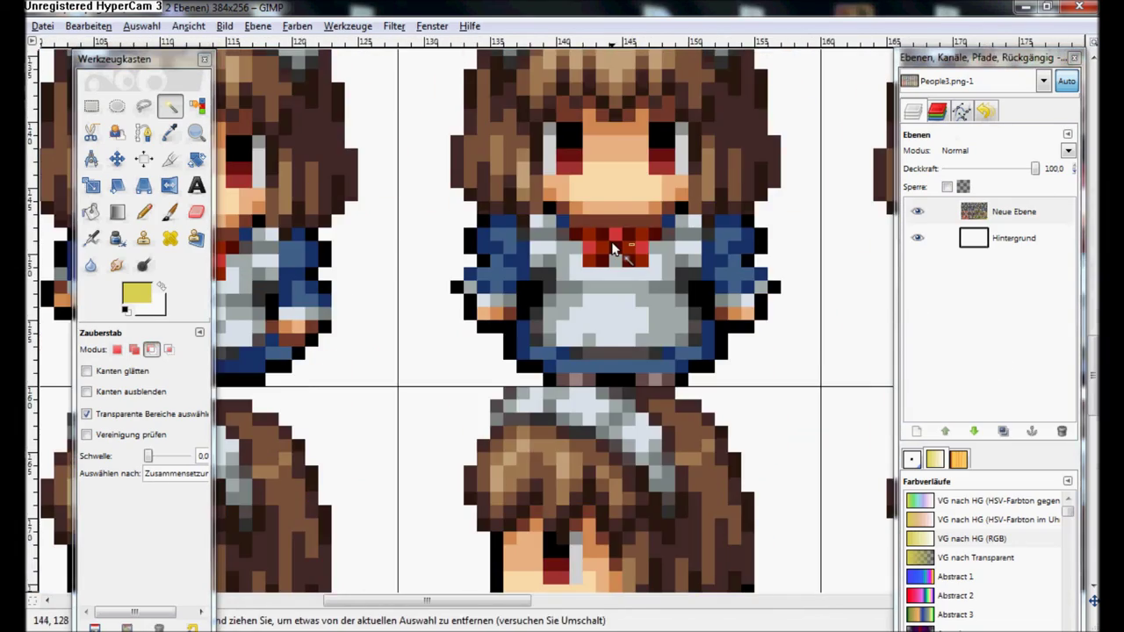
pyautogui.press('-')
pyautogui.press('-')
pyautogui.press('-')
pyautogui.press('-')
pyautogui.press('-')
pyautogui.press('-')
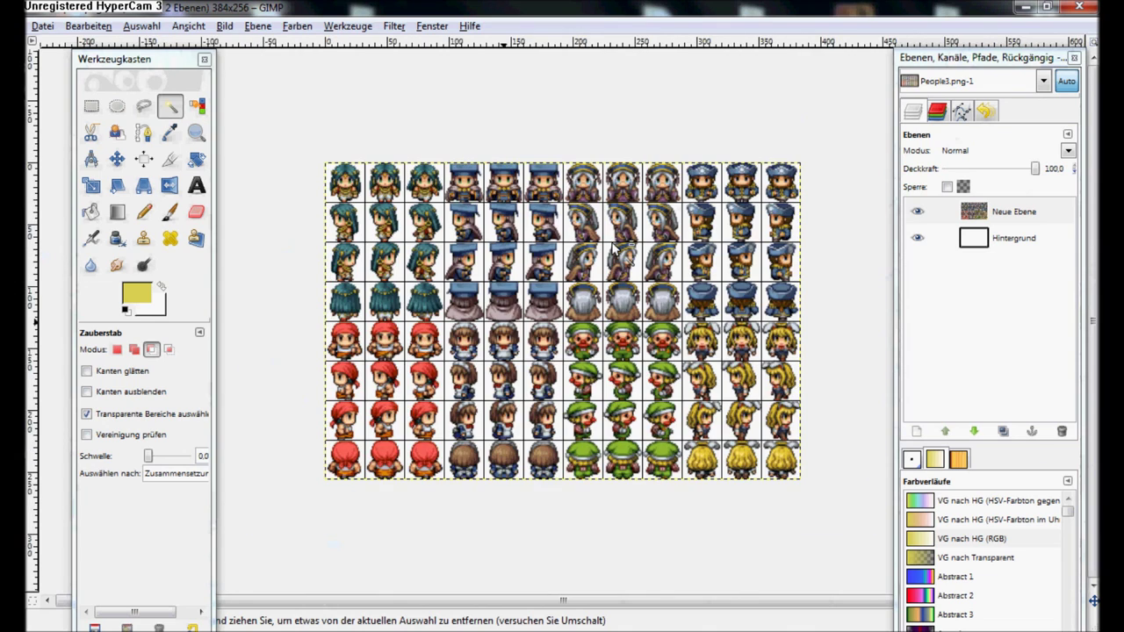
pyautogui.scroll(-1, 614, 250)
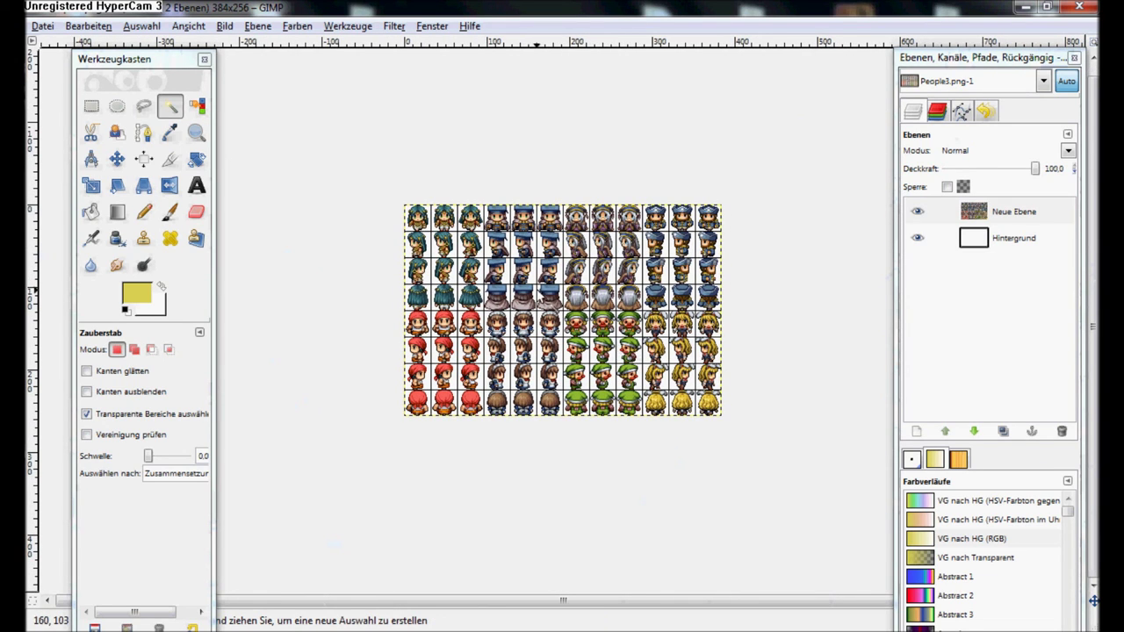
pyautogui.scroll(1, 535, 307)
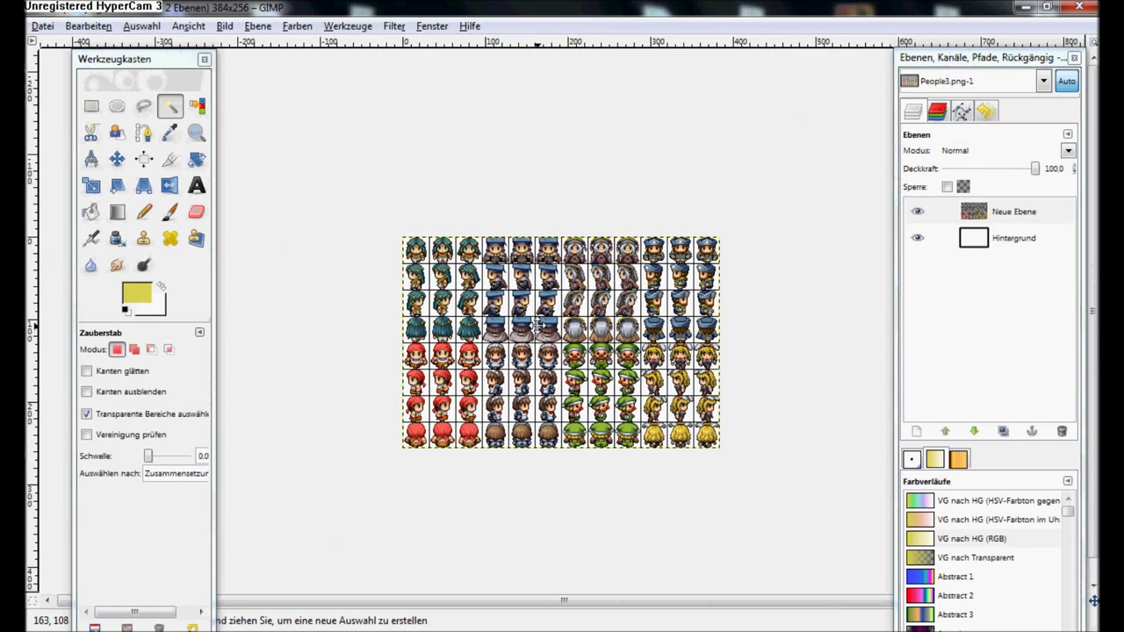
pyautogui.scroll(-1, 558, 332)
pyautogui.hscroll(-2, 558, 332)
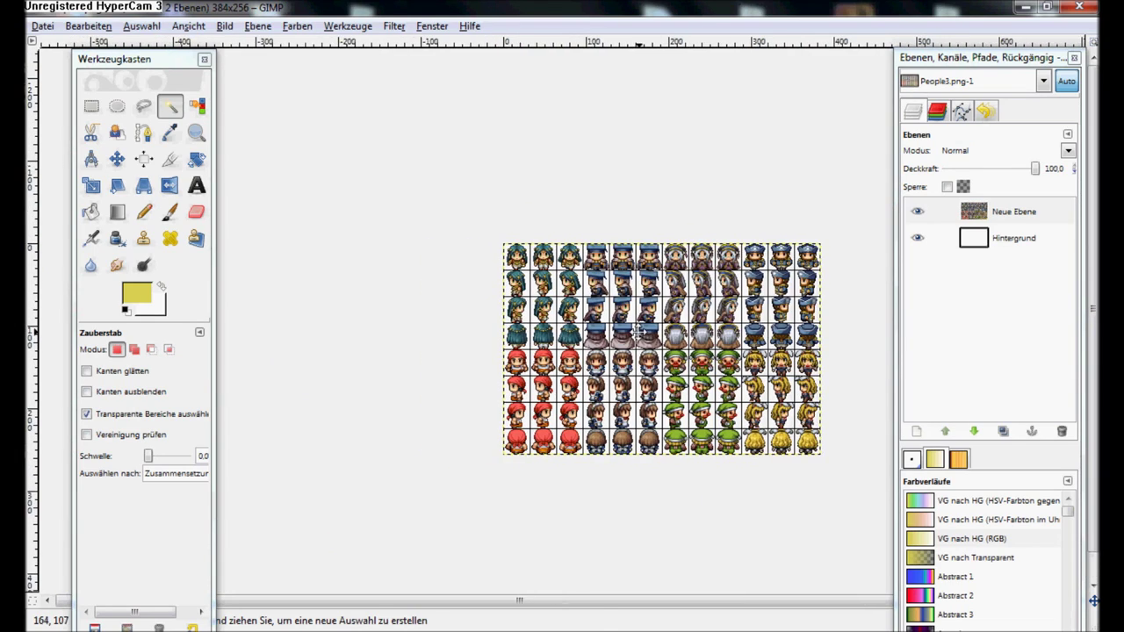
pyautogui.hscroll(-1, 558, 332)
pyautogui.scroll(3, 513, 366)
pyautogui.scroll(2, 510, 361)
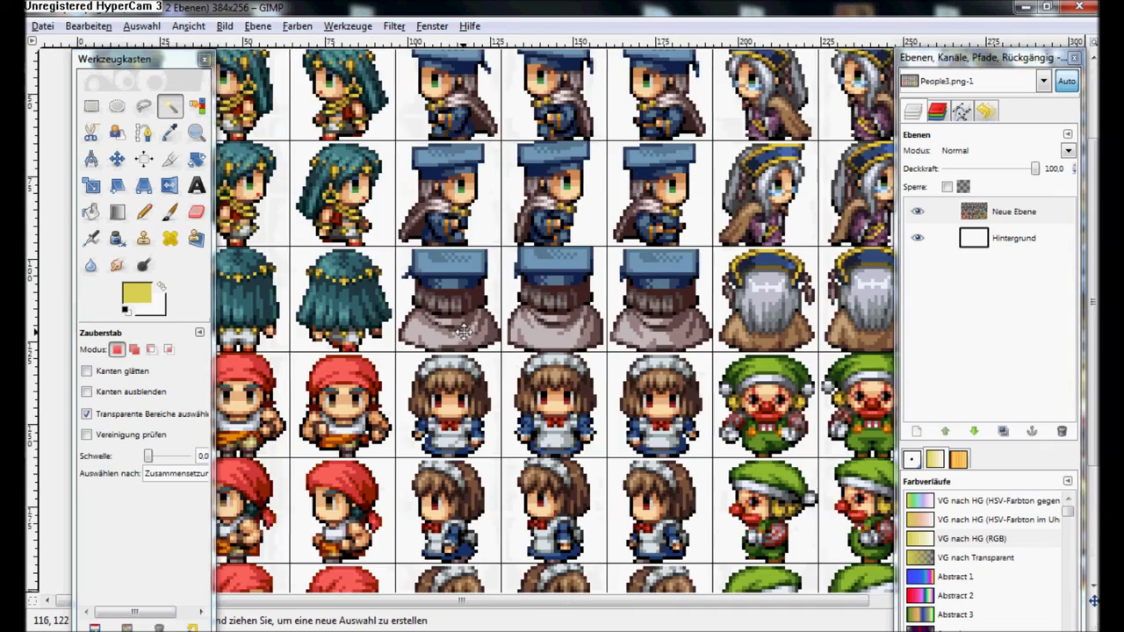
pyautogui.scroll(1, 527, 290)
pyautogui.scroll(2, 530, 230)
pyautogui.scroll(1, 530, 230)
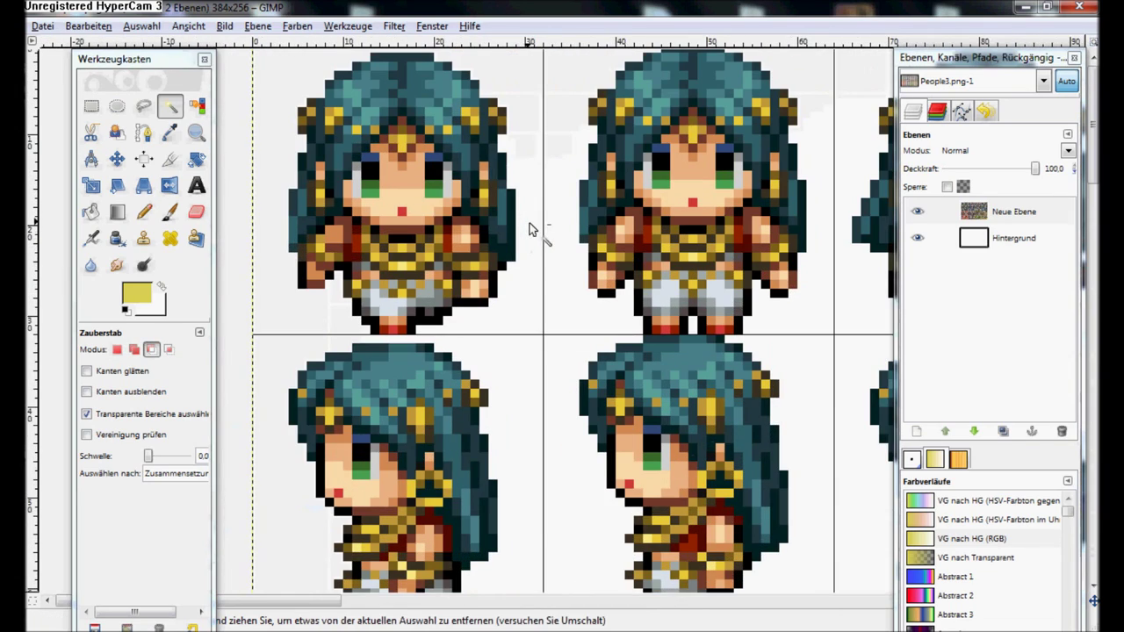
pyautogui.scroll(1, 571, 220)
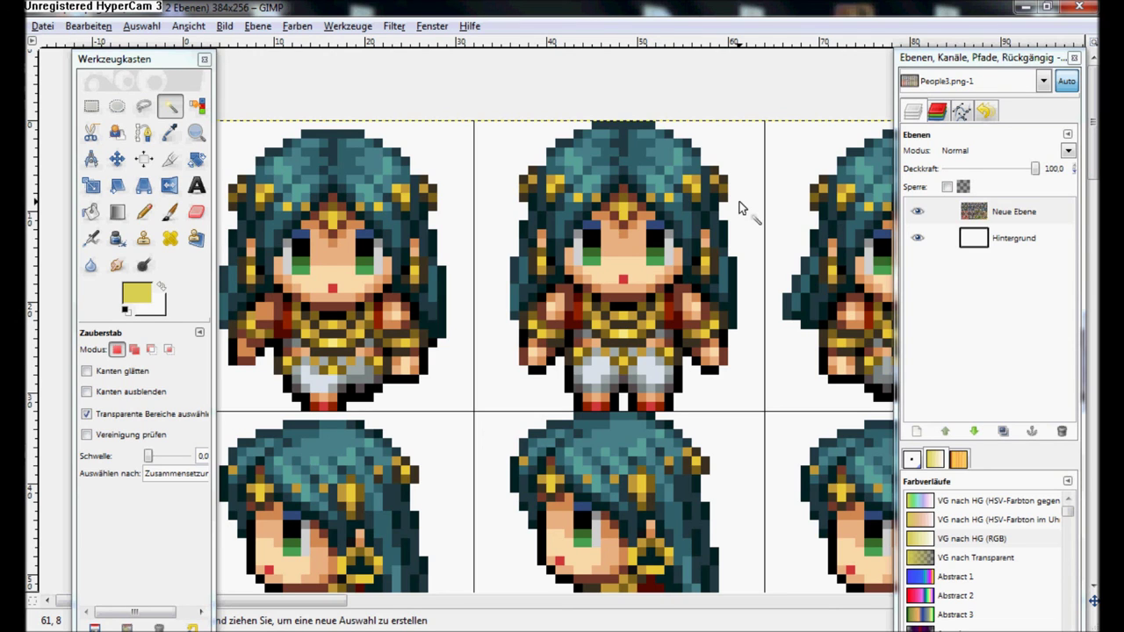
# Centre the front-facing blue-haired girl sprite in view and activate the Pencil tool.
pyautogui.moveTo(625, 152)
pyautogui.mouseDown()
pyautogui.moveTo(700, 145)
pyautogui.moveTo(704, 61)
pyautogui.moveTo(666, 89)
pyautogui.mouseUp()
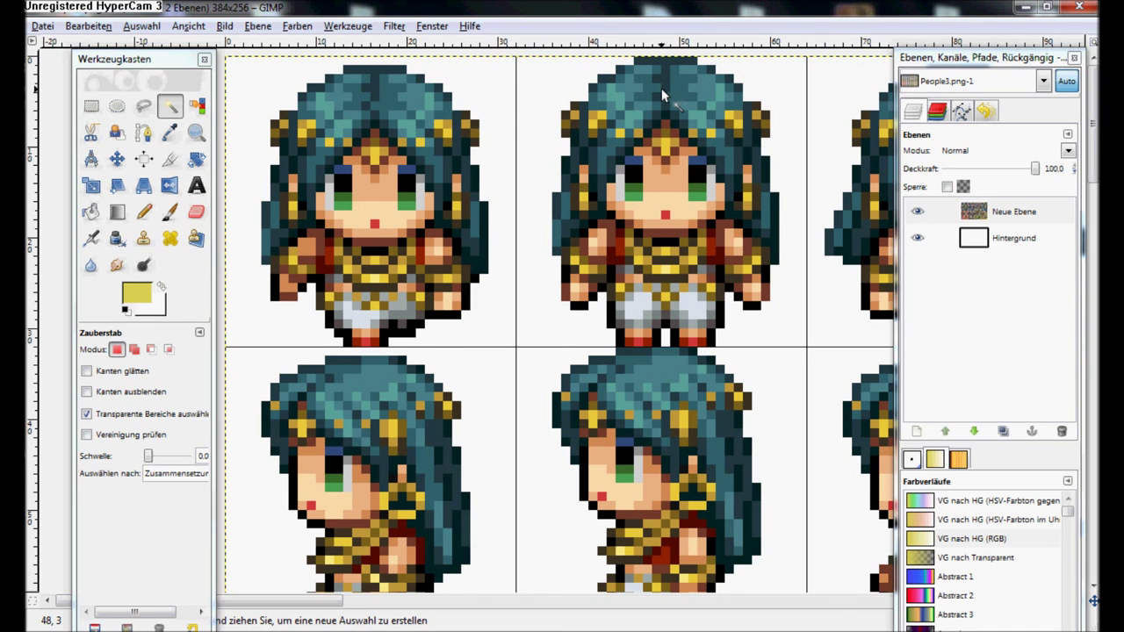
pyautogui.moveTo(661, 88); pyautogui.dragTo(667, 136)
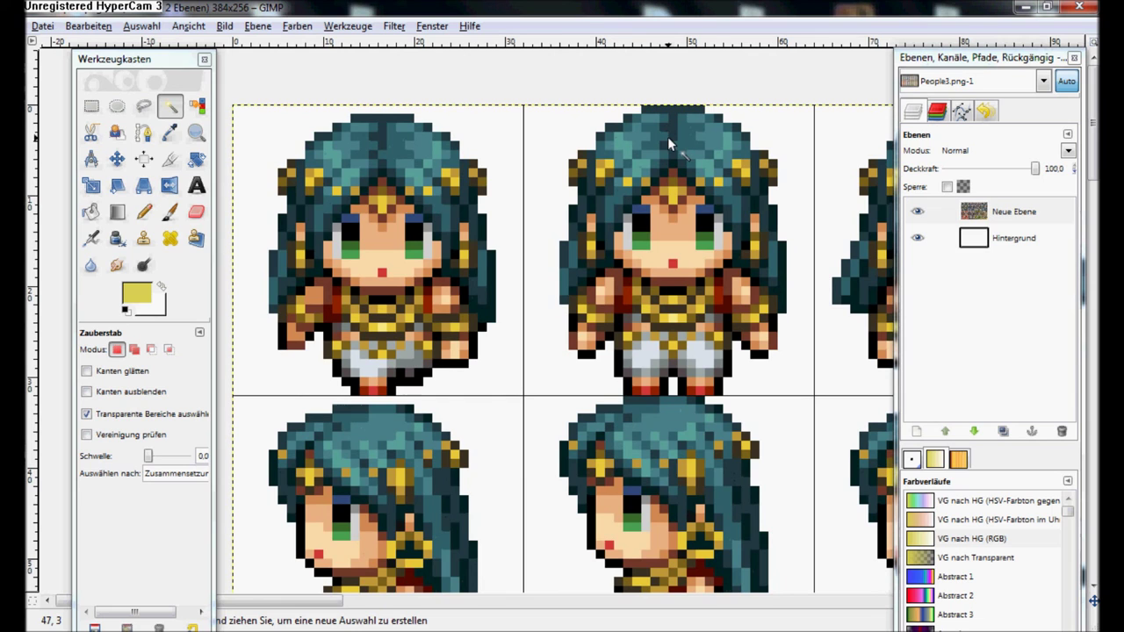
pyautogui.moveTo(664, 156)
pyautogui.mouseDown()
pyautogui.moveTo(529, 158)
pyautogui.moveTo(560, 159)
pyautogui.mouseUp()
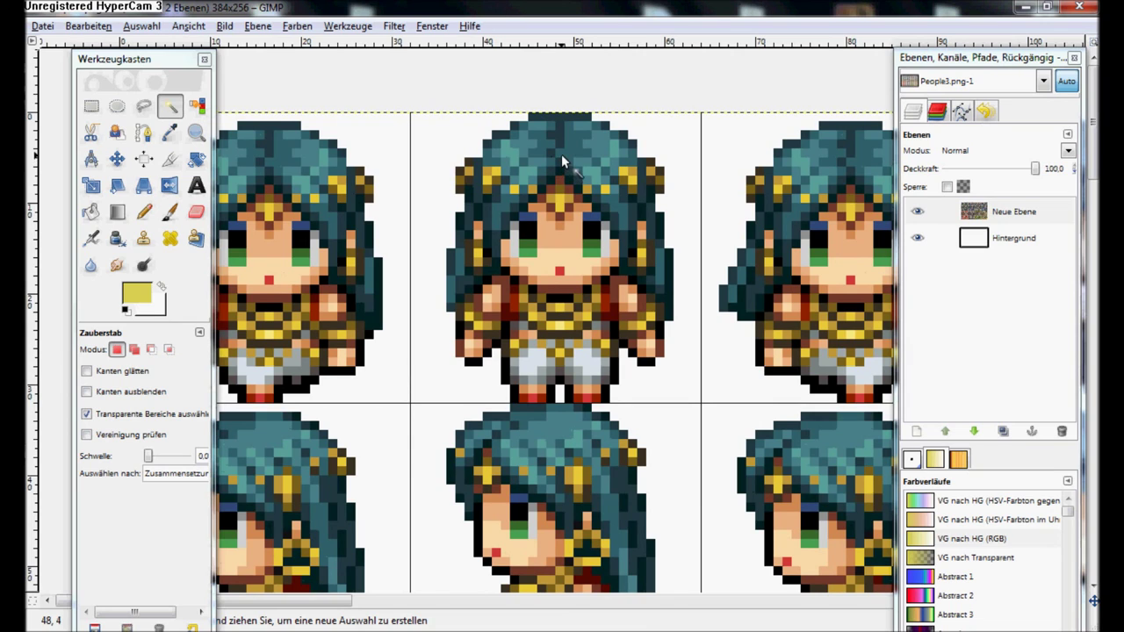
pyautogui.moveTo(561, 154); pyautogui.dragTo(553, 154)
pyautogui.click(144, 211)
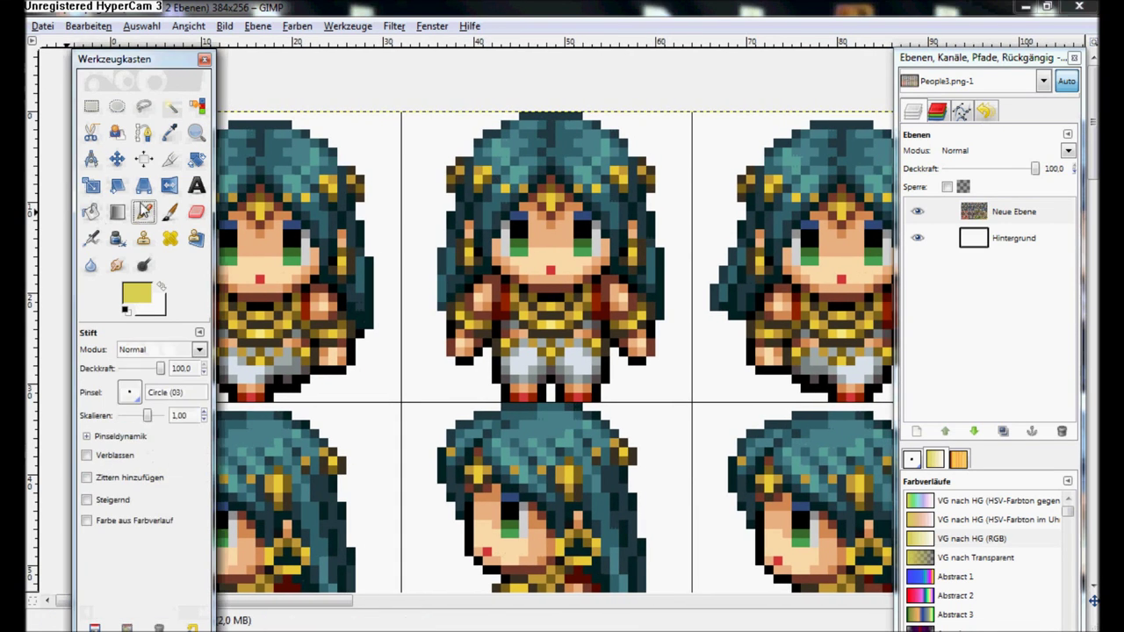
pyautogui.moveTo(152, 59); pyautogui.dragTo(123, 65)
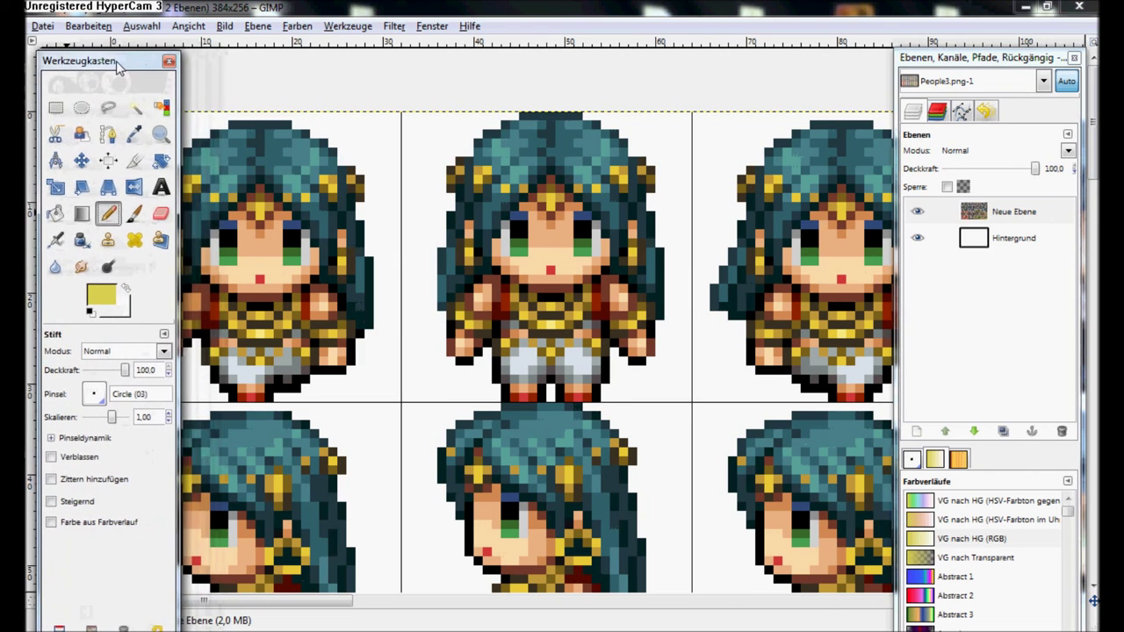
pyautogui.moveTo(123, 69); pyautogui.dragTo(121, 70)
pyautogui.moveTo(506, 132); pyautogui.dragTo(588, 158)
pyautogui.click(94, 392)
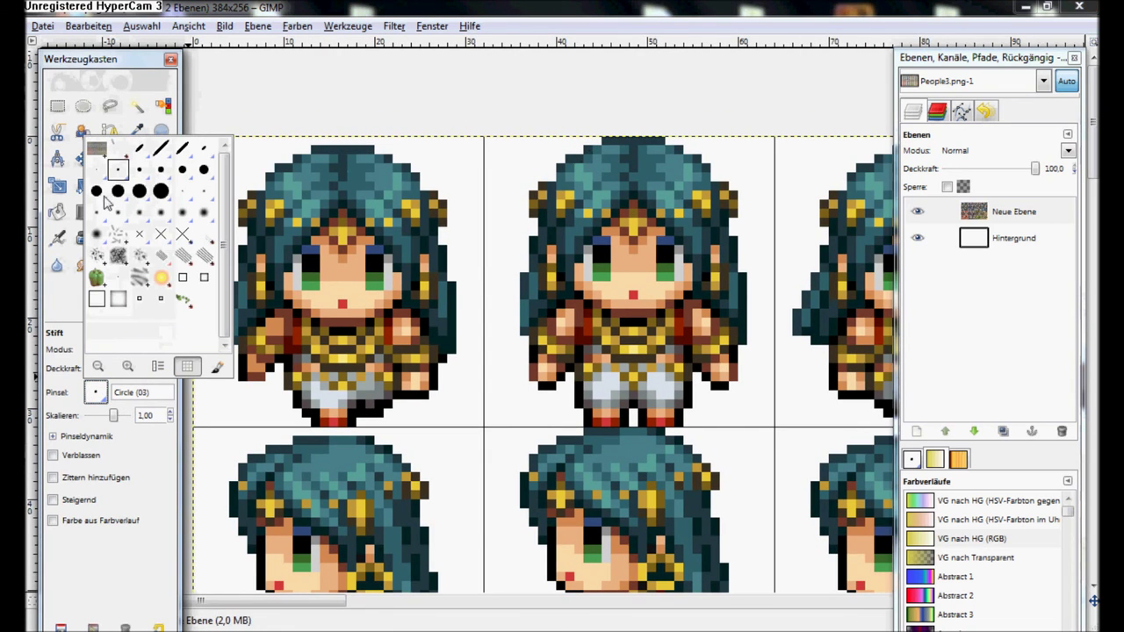
pyautogui.click(100, 168)
pyautogui.moveTo(582, 163)
pyautogui.mouseDown()
pyautogui.moveTo(573, 220)
pyautogui.moveTo(540, 203)
pyautogui.mouseUp()
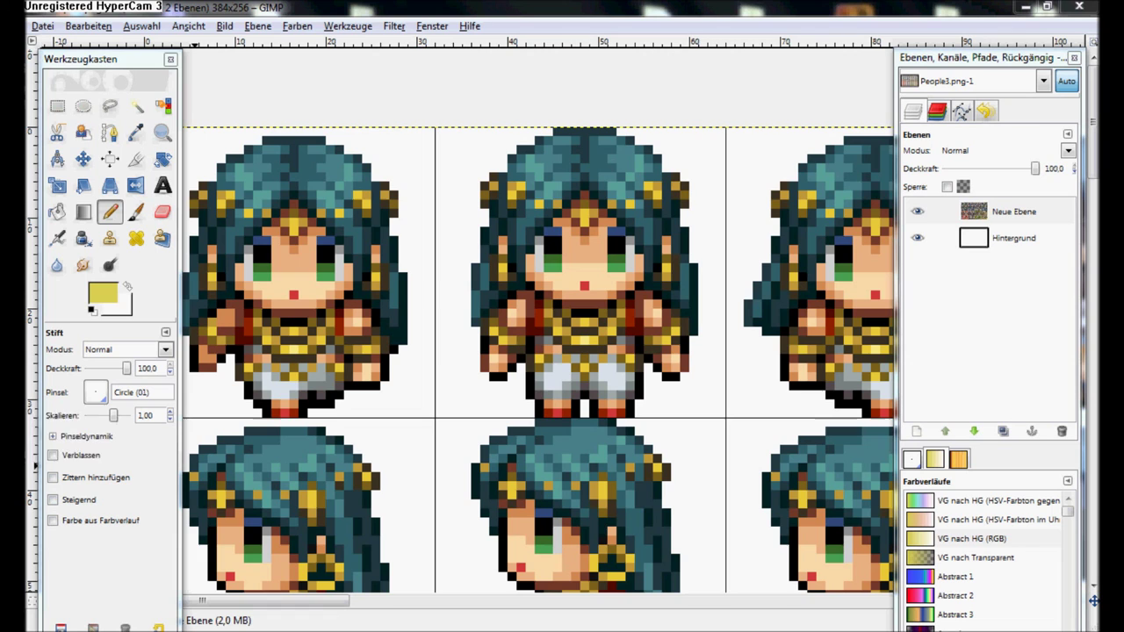
pyautogui.keyDown('ctrl'); pyautogui.scroll(-1, 474, 290); pyautogui.keyUp('ctrl')
pyautogui.keyDown('ctrl'); pyautogui.scroll(1, 529, 387); pyautogui.keyUp('ctrl')
pyautogui.scroll(-4, 528, 391)
pyautogui.scroll(3, 530, 396)
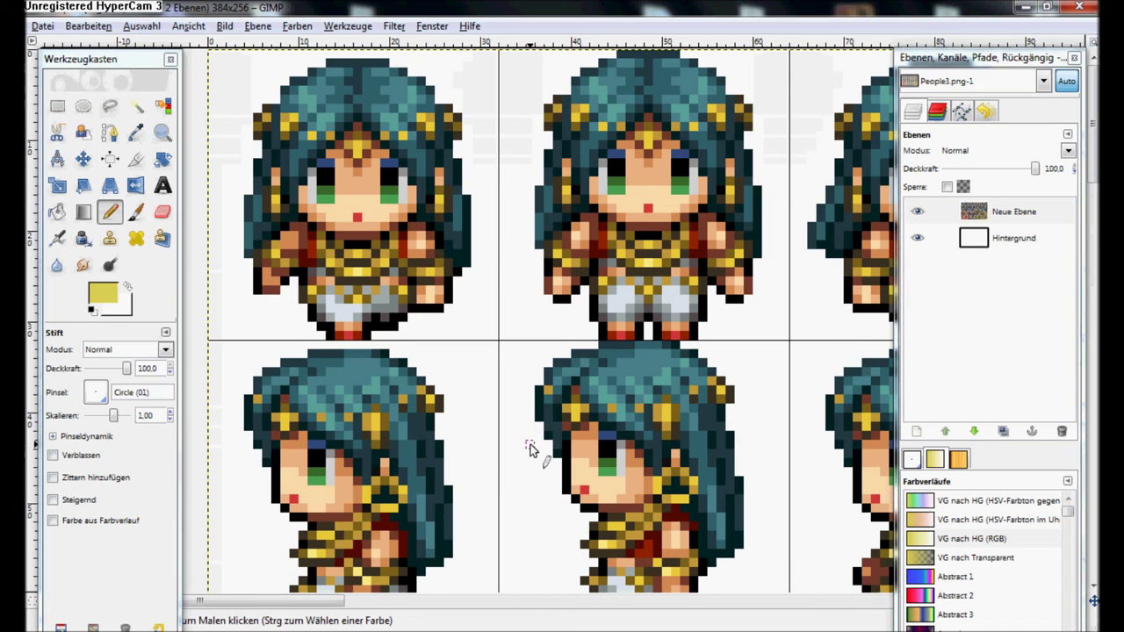
pyautogui.scroll(1, 528, 422)
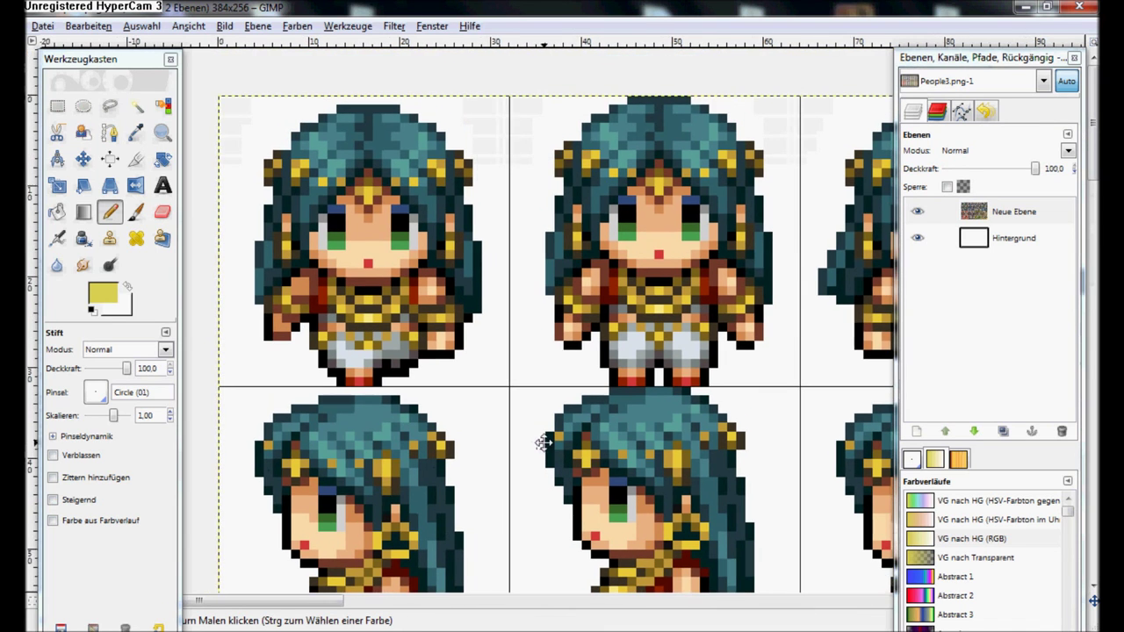
pyautogui.hscroll(1, 526, 392)
pyautogui.scroll(-1, 498, 369)
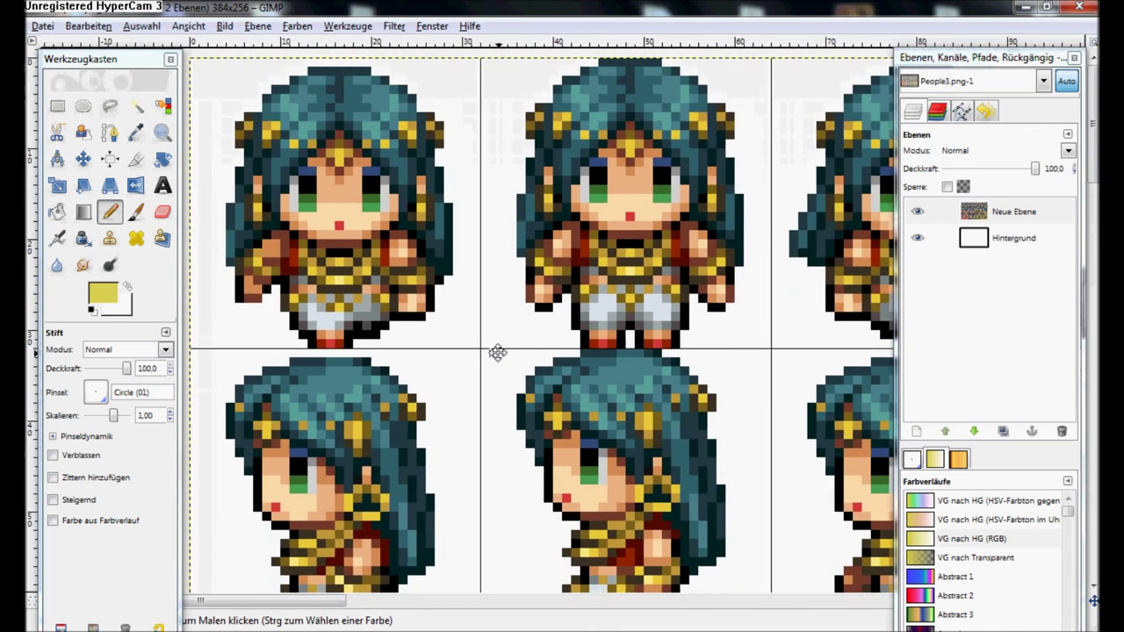
pyautogui.scroll(-4, 504, 360)
pyautogui.scroll(-10, 507, 369)
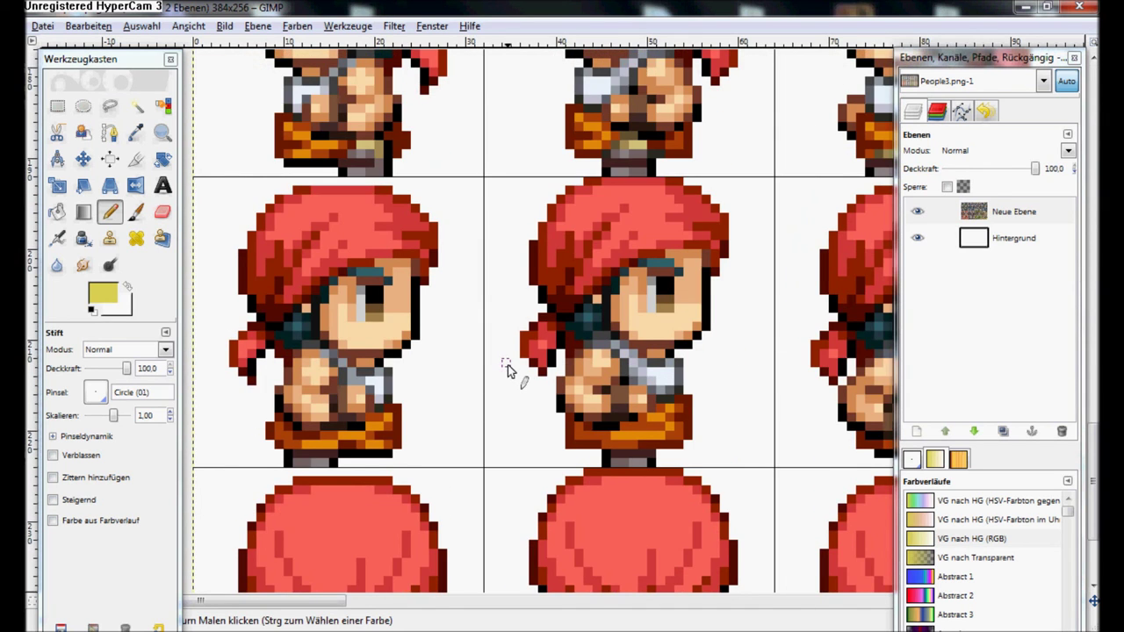
pyautogui.scroll(-3, 507, 368)
pyautogui.scroll(5, 507, 369)
pyautogui.scroll(-5, 506, 369)
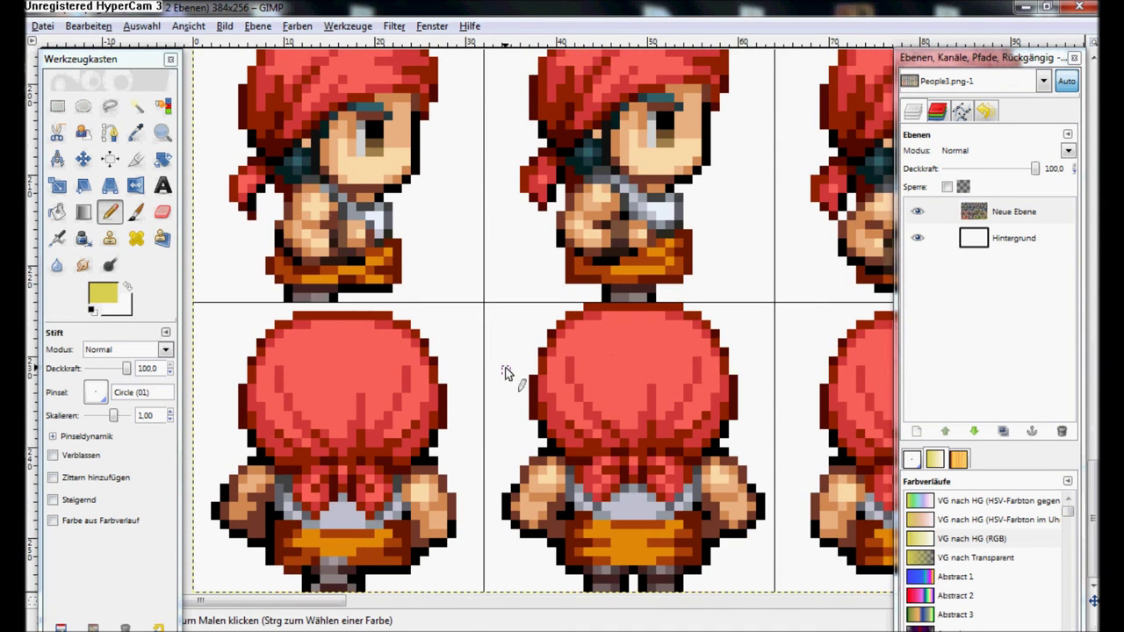
pyautogui.scroll(4, 504, 373)
pyautogui.scroll(2, 500, 389)
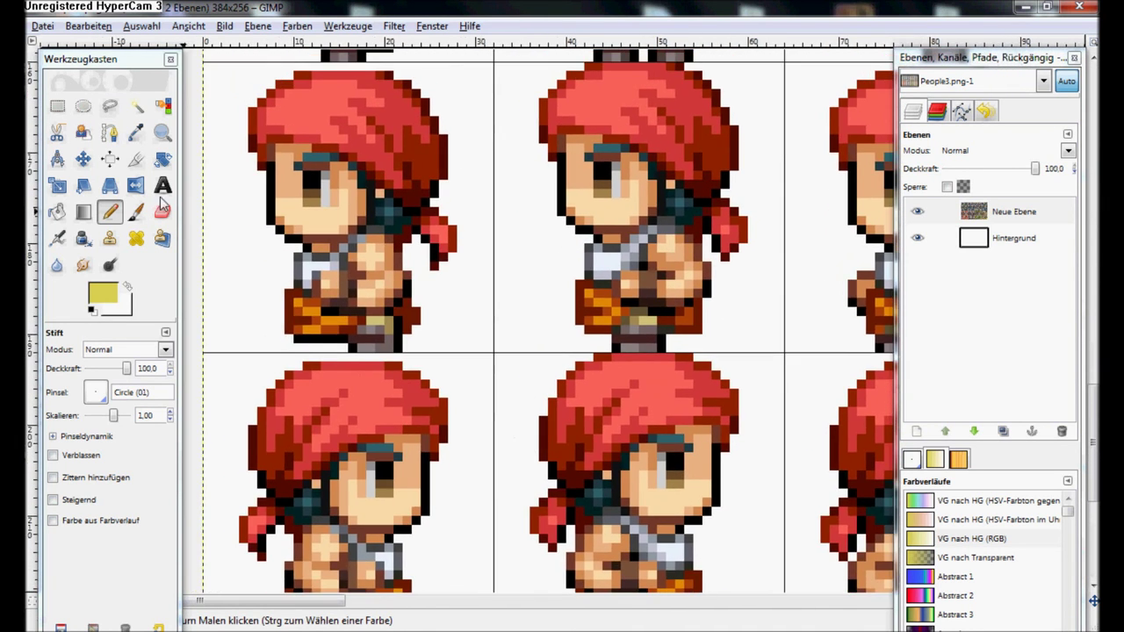
pyautogui.scroll(5, 512, 341)
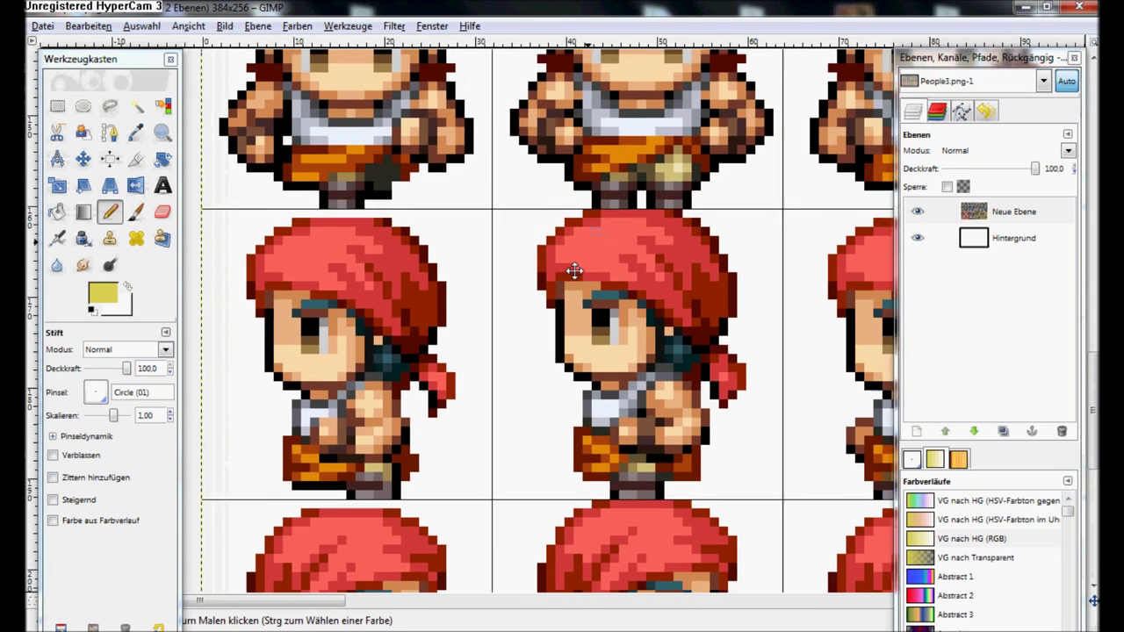
pyautogui.scroll(-2, 544, 351)
pyautogui.scroll(3, 532, 407)
pyautogui.scroll(-5, 533, 378)
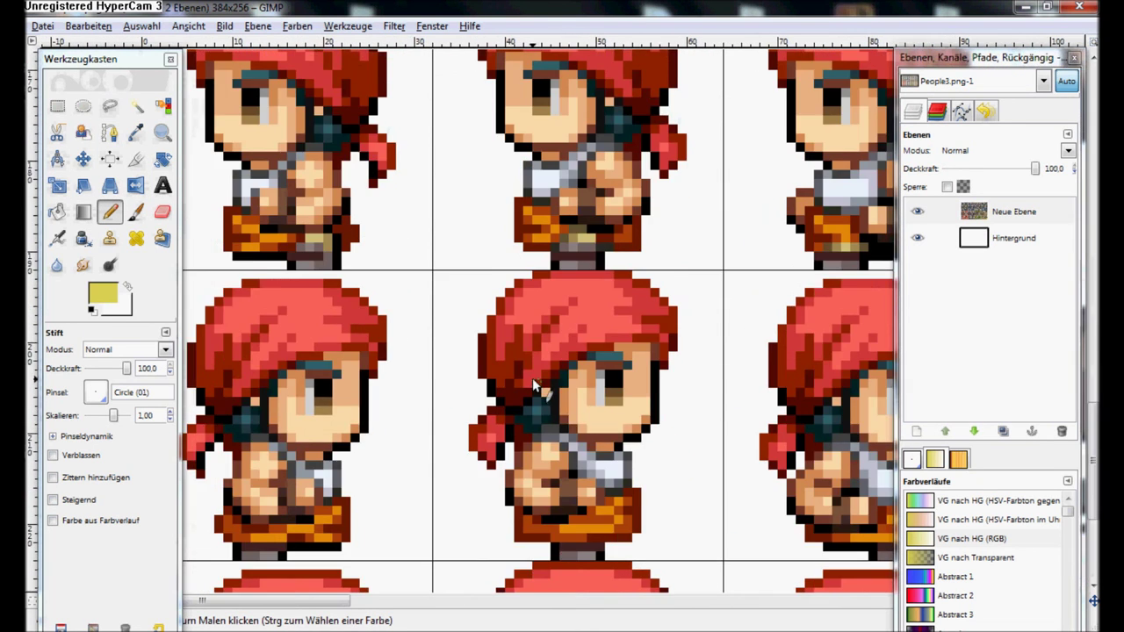
pyautogui.scroll(-5, 532, 377)
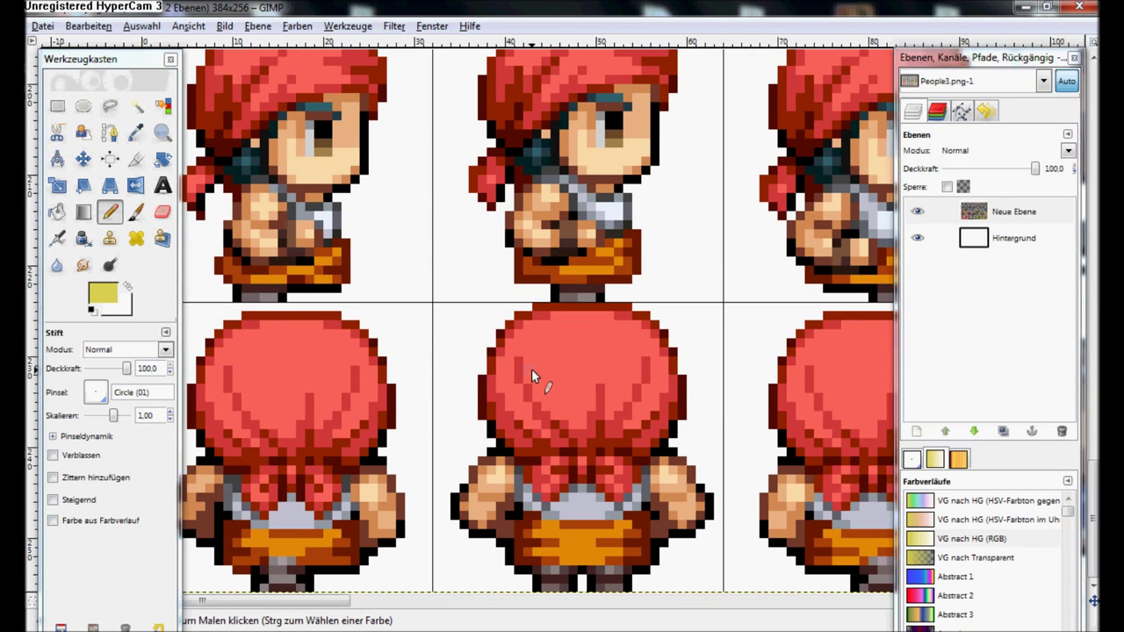
pyautogui.moveTo(531, 375)
pyautogui.mouseDown()
pyautogui.moveTo(535, 388)
pyautogui.moveTo(482, 402)
pyautogui.mouseUp()
pyautogui.moveTo(503, 405); pyautogui.dragTo(474, 401)
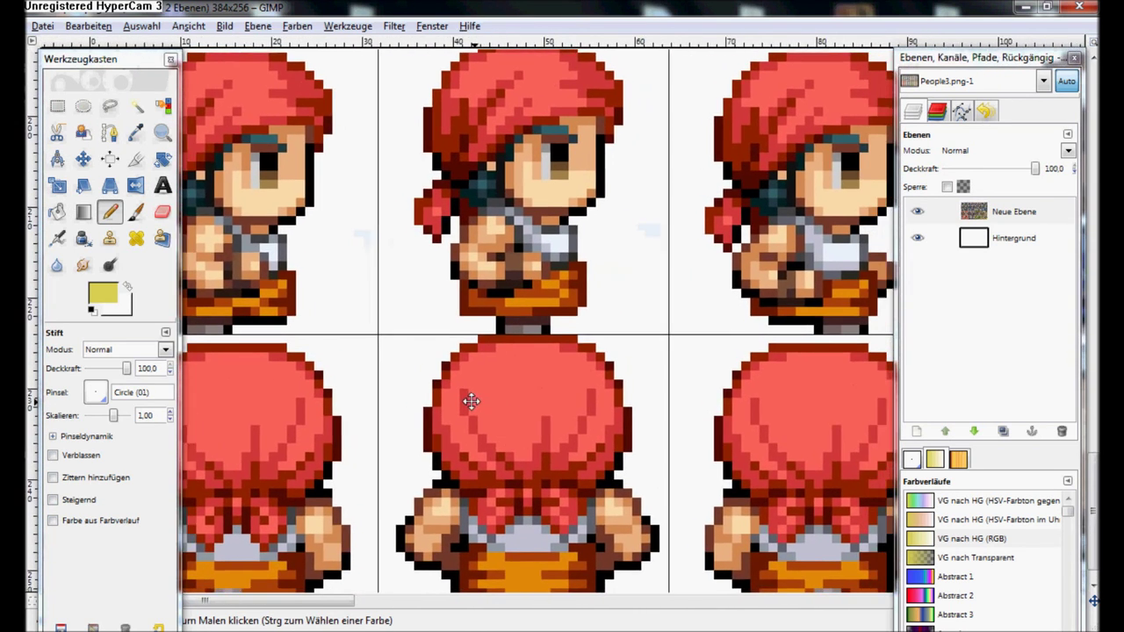
pyautogui.moveTo(446, 314); pyautogui.dragTo(431, 313)
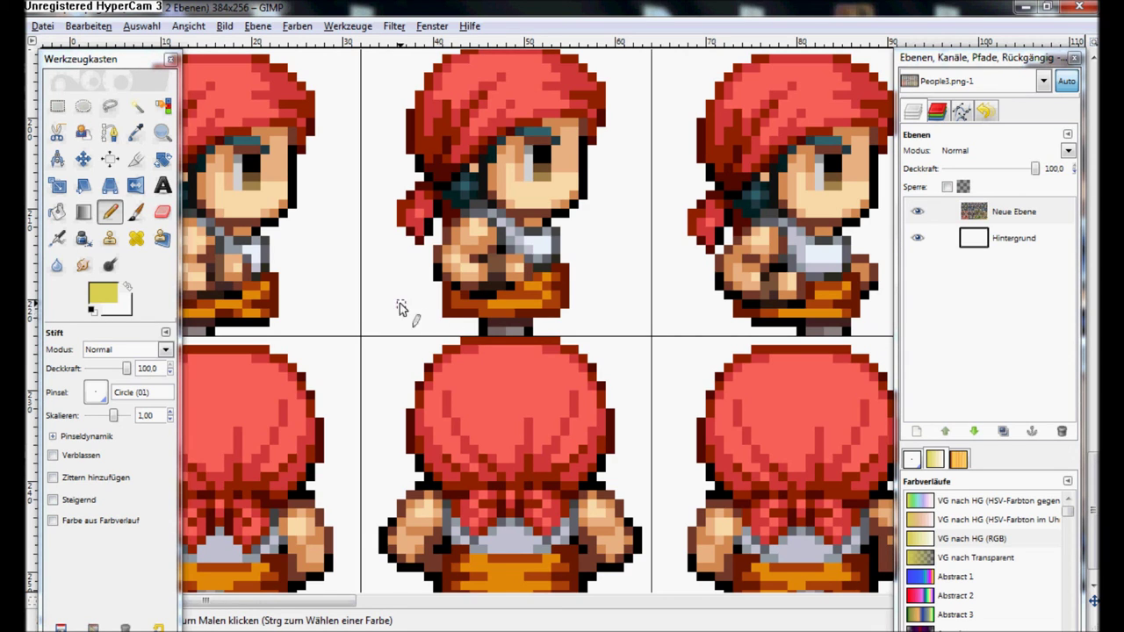
pyautogui.moveTo(415, 309); pyautogui.dragTo(425, 315)
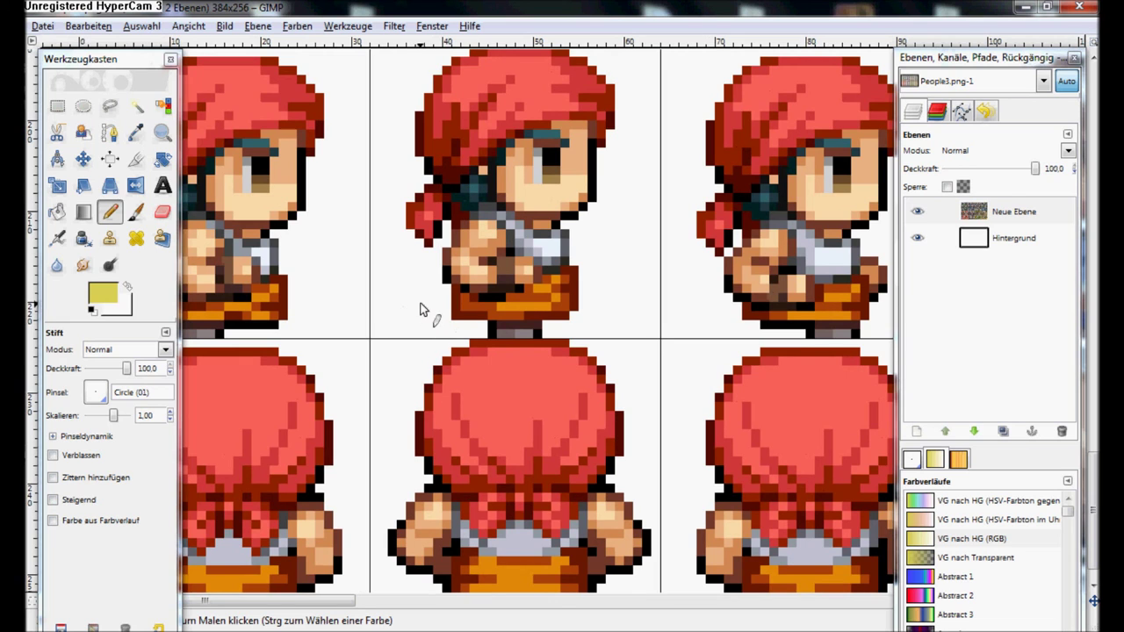
pyautogui.moveTo(426, 309)
pyautogui.mouseDown()
pyautogui.moveTo(436, 334)
pyautogui.moveTo(485, 316)
pyautogui.mouseUp()
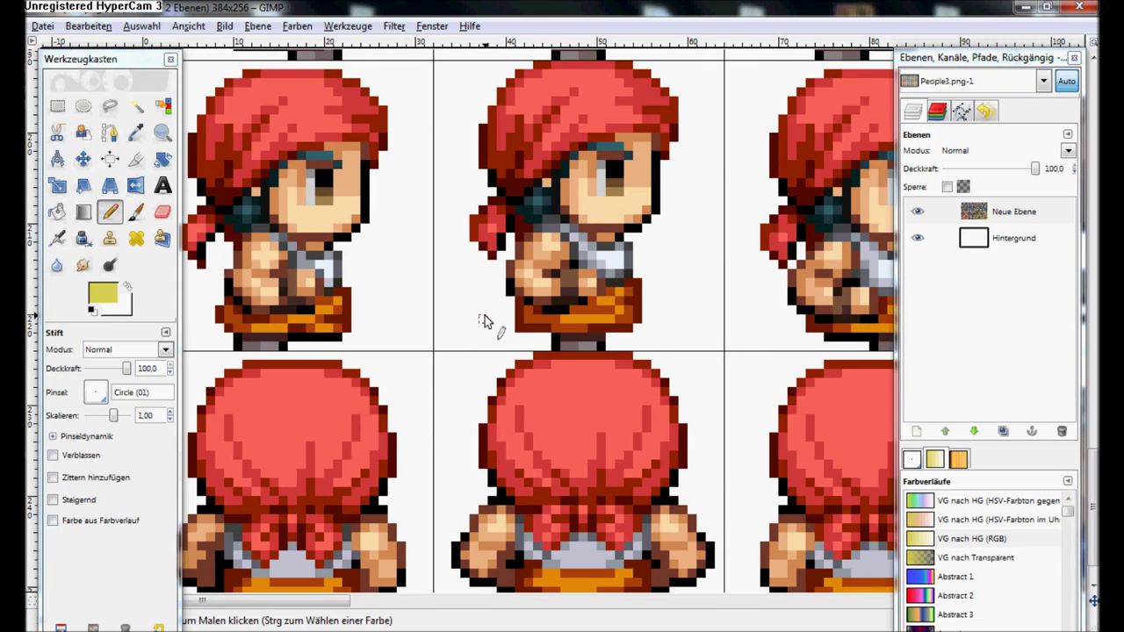
pyautogui.scroll(5, 518, 378)
pyautogui.scroll(-3, 519, 378)
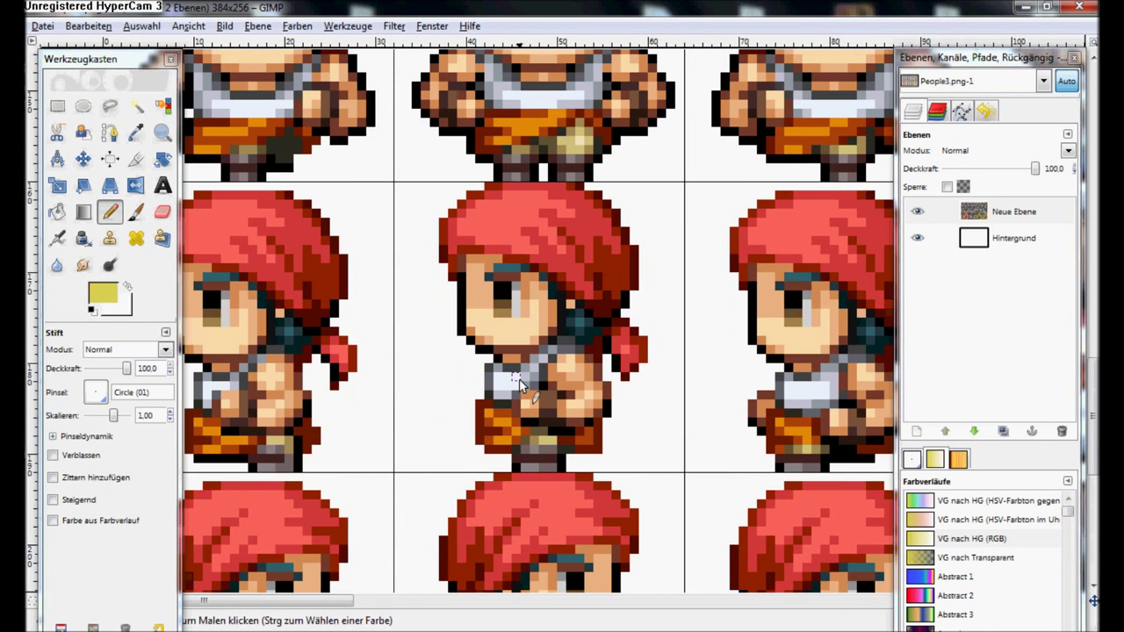
pyautogui.scroll(-3, 519, 377)
pyautogui.hscroll(1, 519, 376)
pyautogui.scroll(-2, 518, 376)
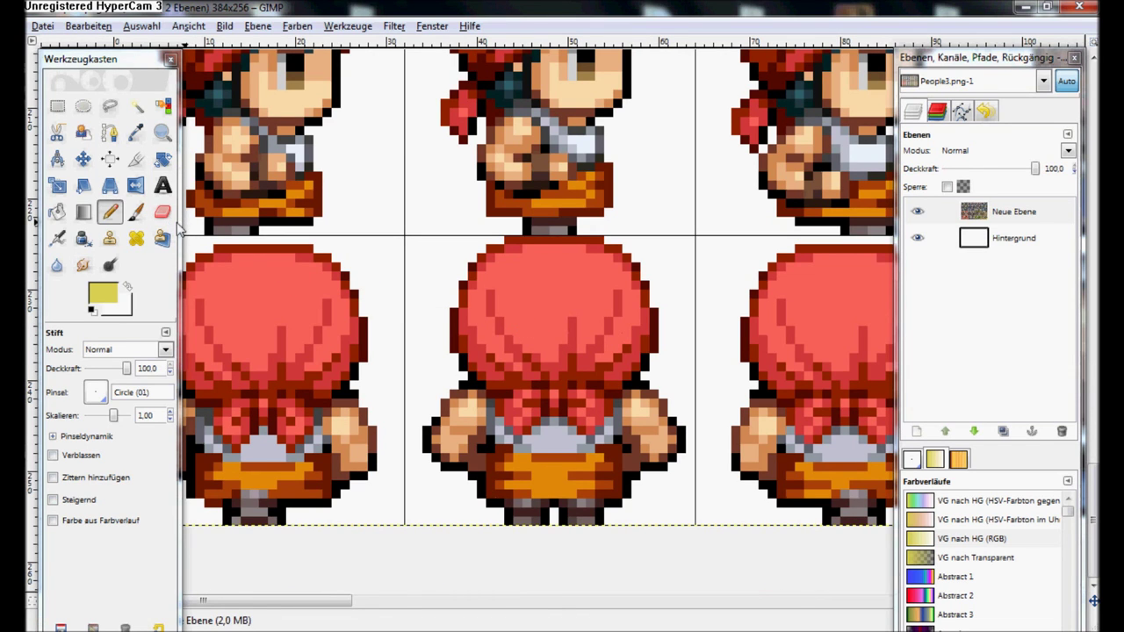
pyautogui.keyDown('ctrl'); pyautogui.scroll(-1, 463, 296); pyautogui.keyUp('ctrl')
# Zoom and pan to close in on the maid, clown and blonde sprites, then pick Rectangle Select.
pyautogui.keyDown('ctrl'); pyautogui.scroll(-2, 457, 351); pyautogui.keyUp('ctrl')
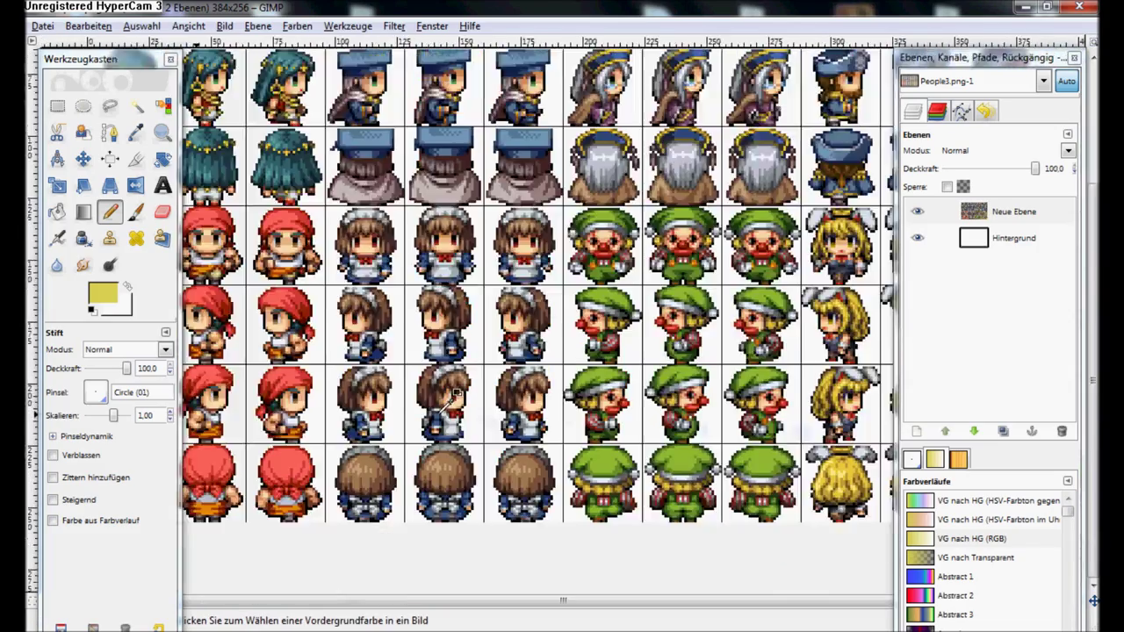
pyautogui.keyDown('ctrl'); pyautogui.scroll(-1, 452, 396); pyautogui.keyUp('ctrl')
pyautogui.keyDown('ctrl'); pyautogui.scroll(2, 456, 395); pyautogui.keyUp('ctrl')
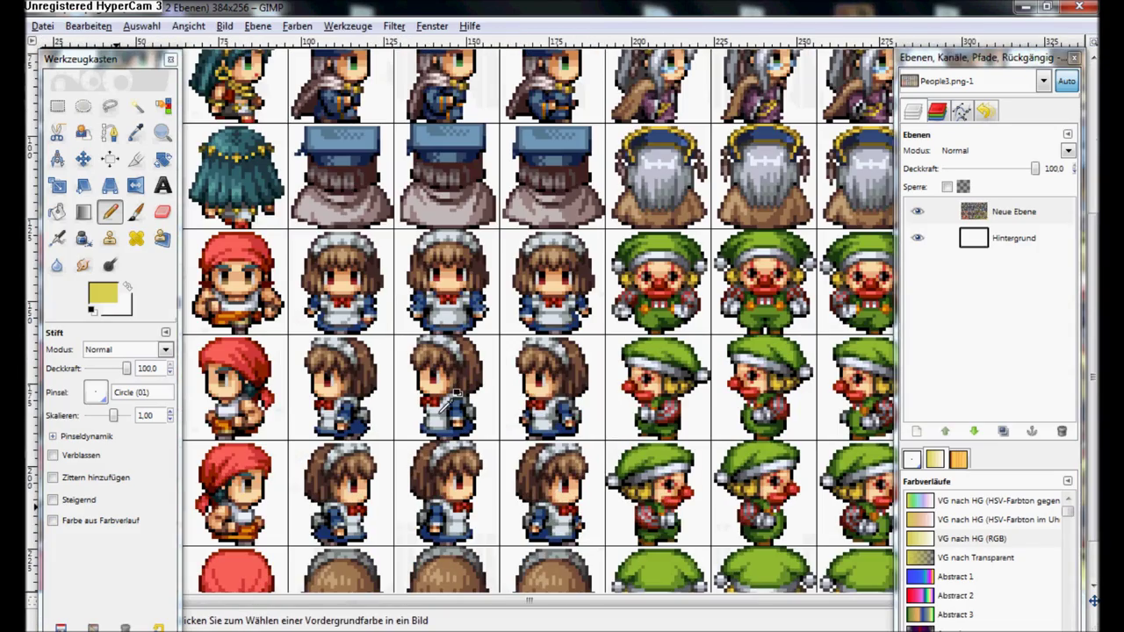
pyautogui.keyDown('ctrl'); pyautogui.scroll(-1, 452, 397); pyautogui.keyUp('ctrl')
pyautogui.scroll(2, 391, 377)
pyautogui.scroll(2, 391, 377)
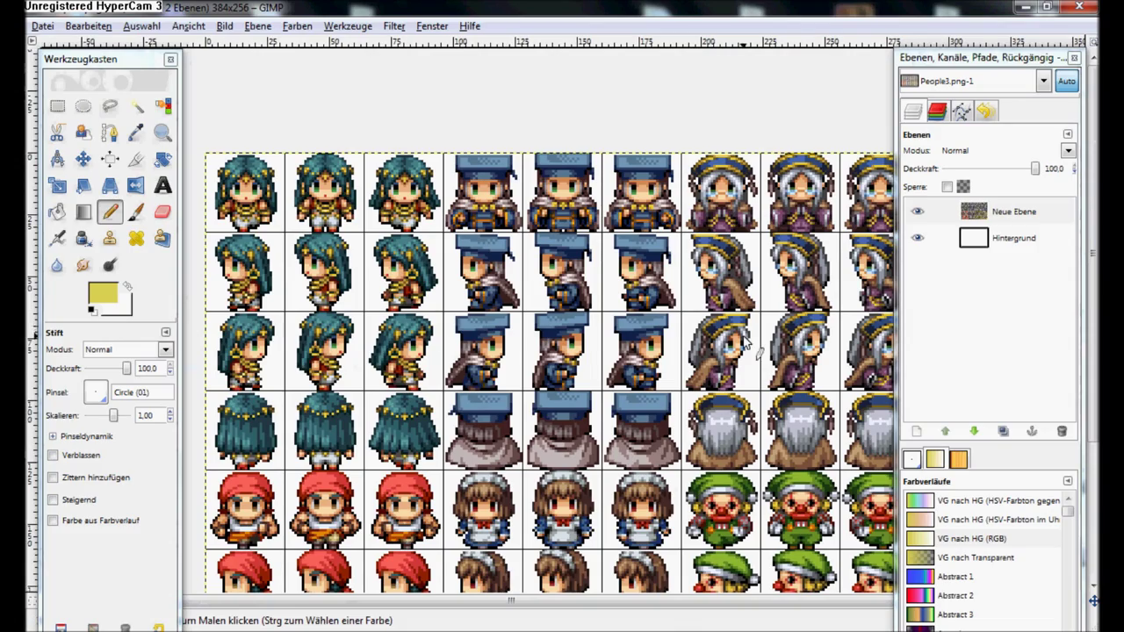
pyautogui.moveTo(747, 344)
pyautogui.mouseDown()
pyautogui.moveTo(657, 310)
pyautogui.moveTo(545, 387)
pyautogui.moveTo(580, 435)
pyautogui.mouseUp()
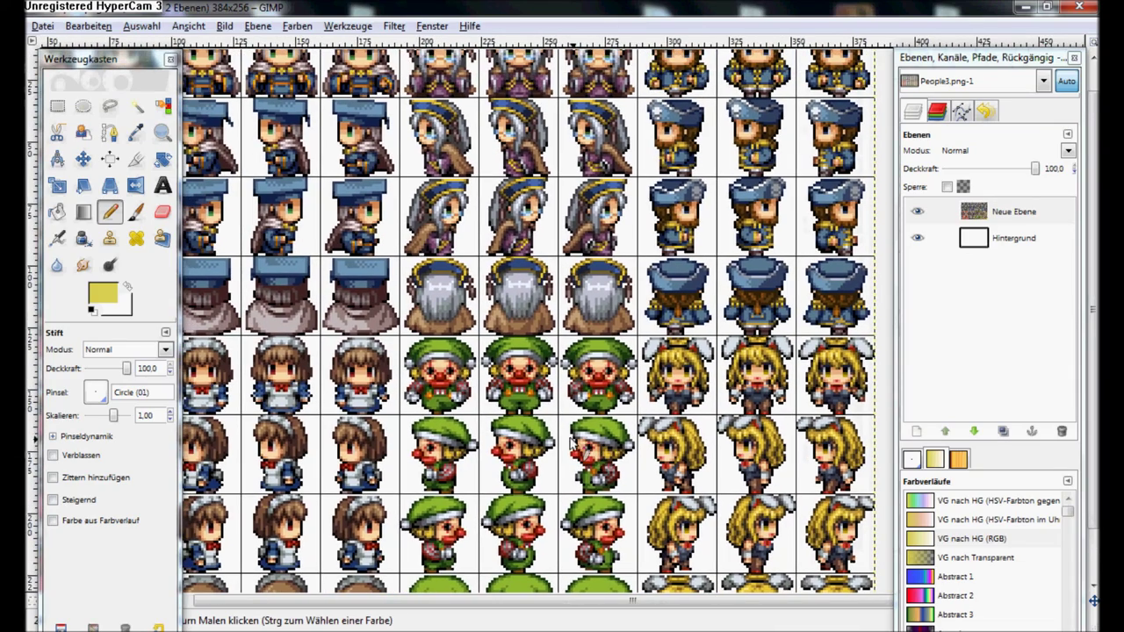
pyautogui.scroll(3, 527, 391)
pyautogui.scroll(2, 524, 387)
pyautogui.scroll(-1, 518, 392)
pyautogui.scroll(-1, 501, 413)
pyautogui.scroll(-1, 482, 426)
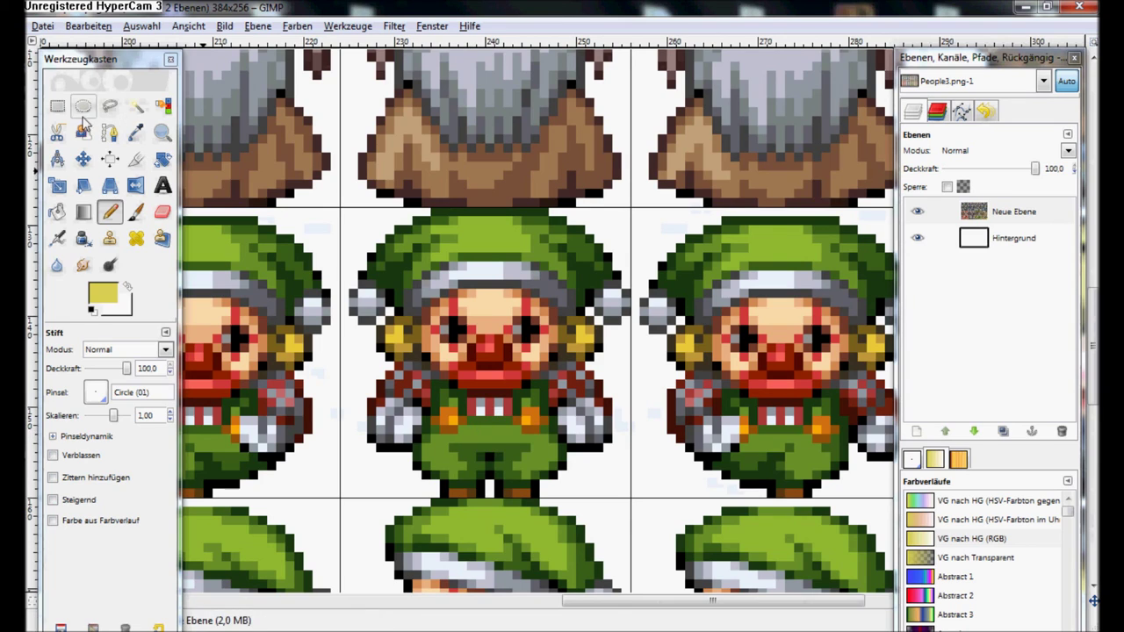
pyautogui.click(57, 105)
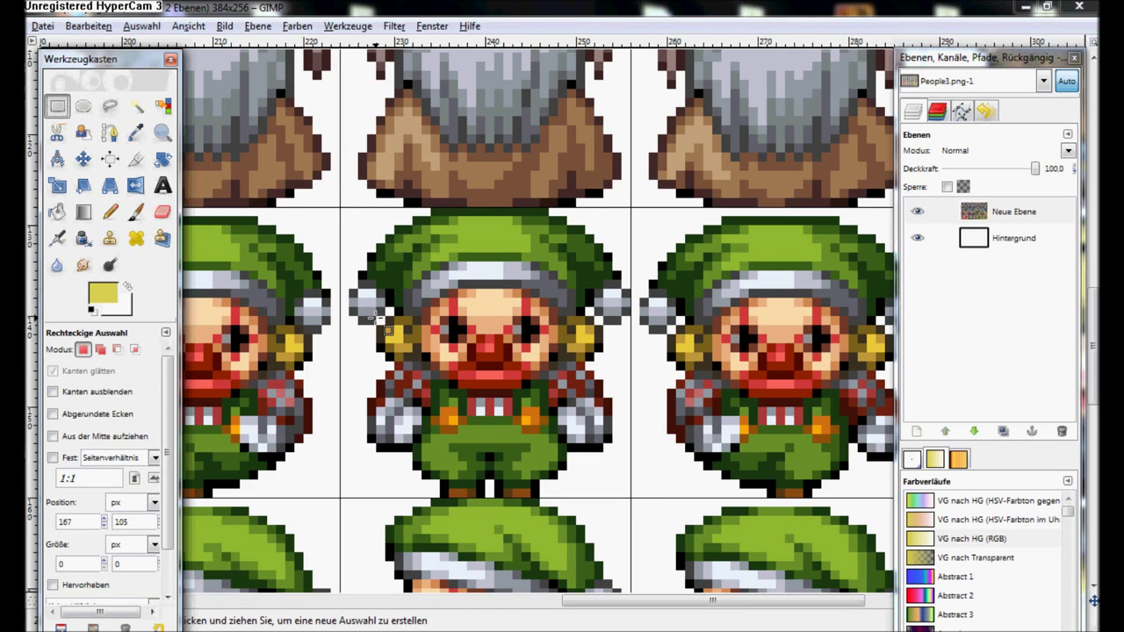
# Delete the clown's face and body below the hat, clear the selection, and switch to the Eraser.
pyautogui.moveTo(377, 316); pyautogui.dragTo(598, 497)
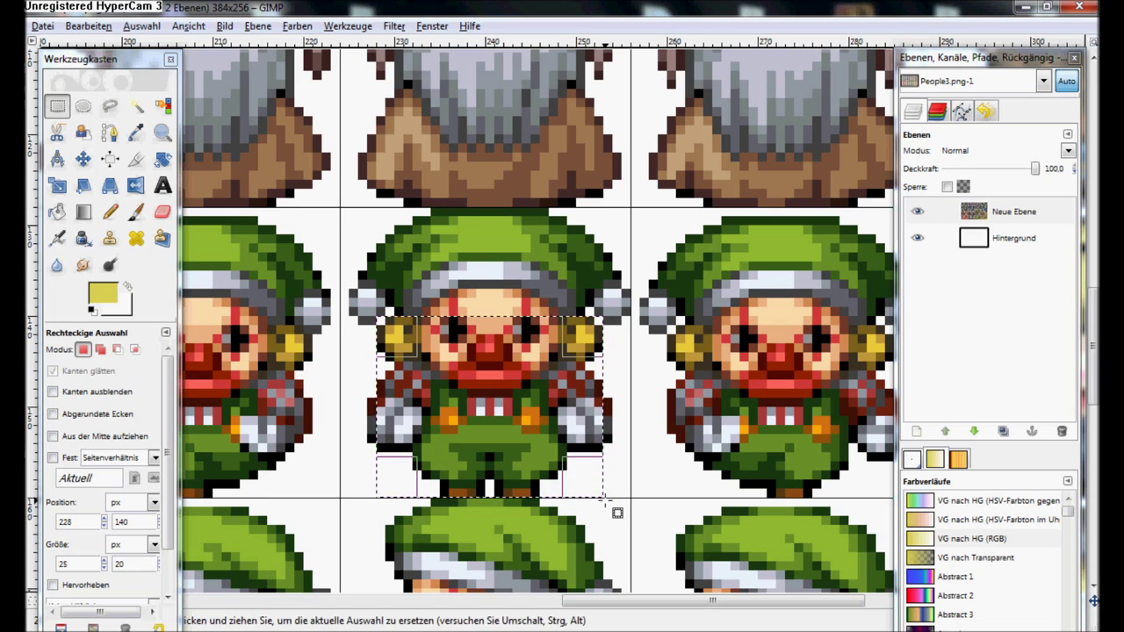
pyautogui.press('Delete')
pyautogui.hotkey('ctrl', 'shift', 'a')
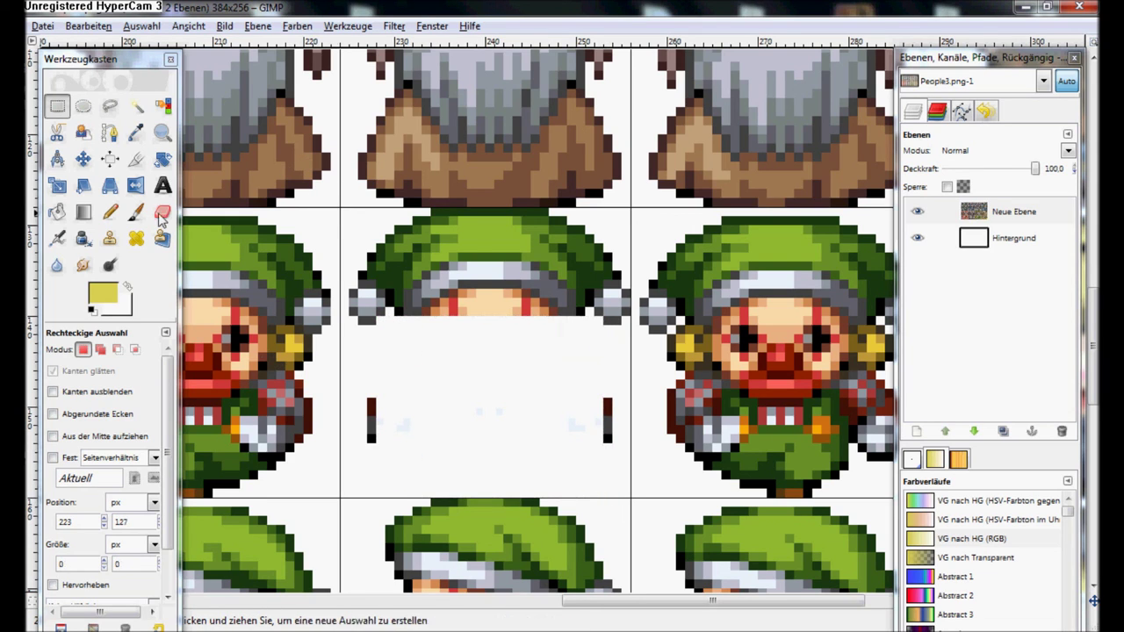
pyautogui.hotkey('shift', 'e')
# Erase the stray dark marks and skin row around the clown hat, undoing accidental strokes.
pyautogui.moveTo(371, 400); pyautogui.dragTo(371, 442)
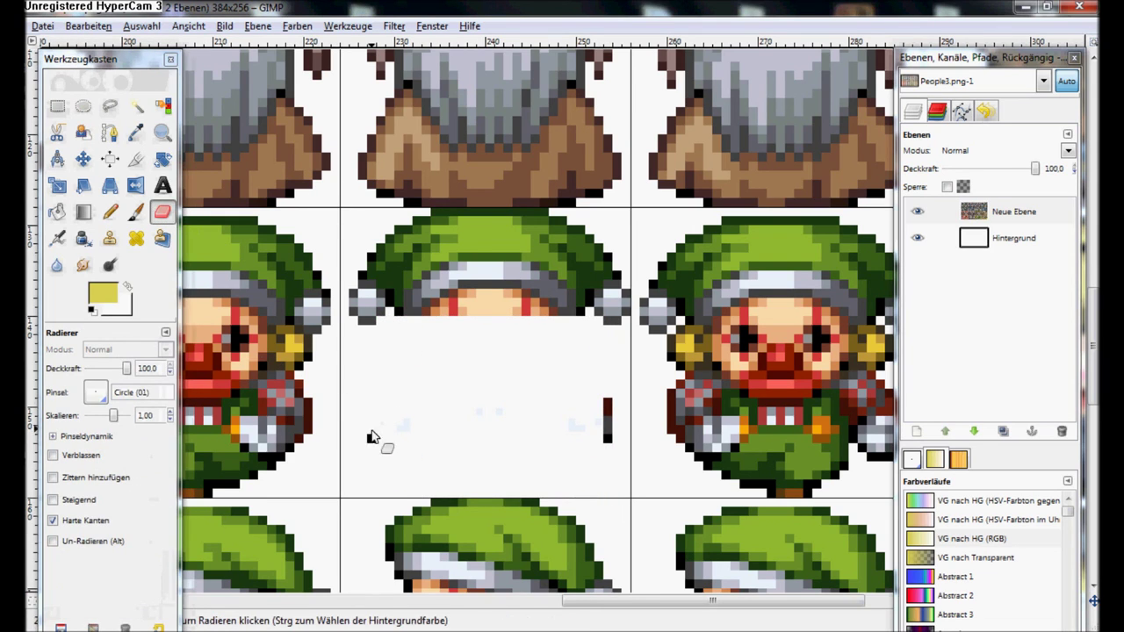
pyautogui.moveTo(608, 452)
pyautogui.mouseDown()
pyautogui.moveTo(606, 401)
pyautogui.moveTo(460, 369)
pyautogui.mouseUp()
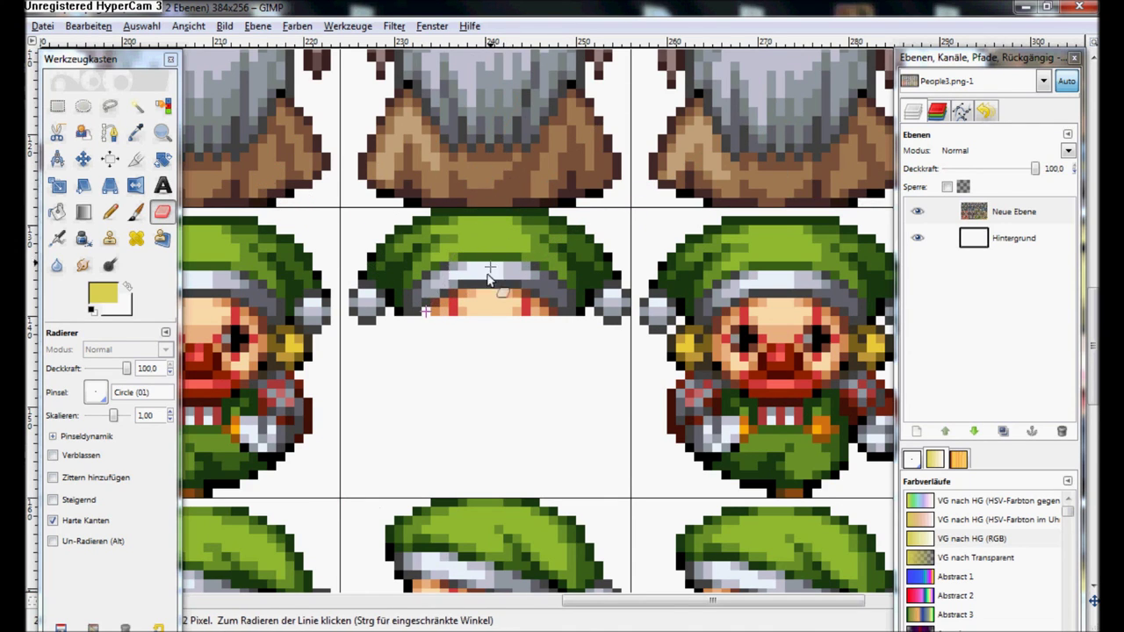
pyautogui.keyDown('shift'); pyautogui.click(554, 313); pyautogui.keyUp('shift')
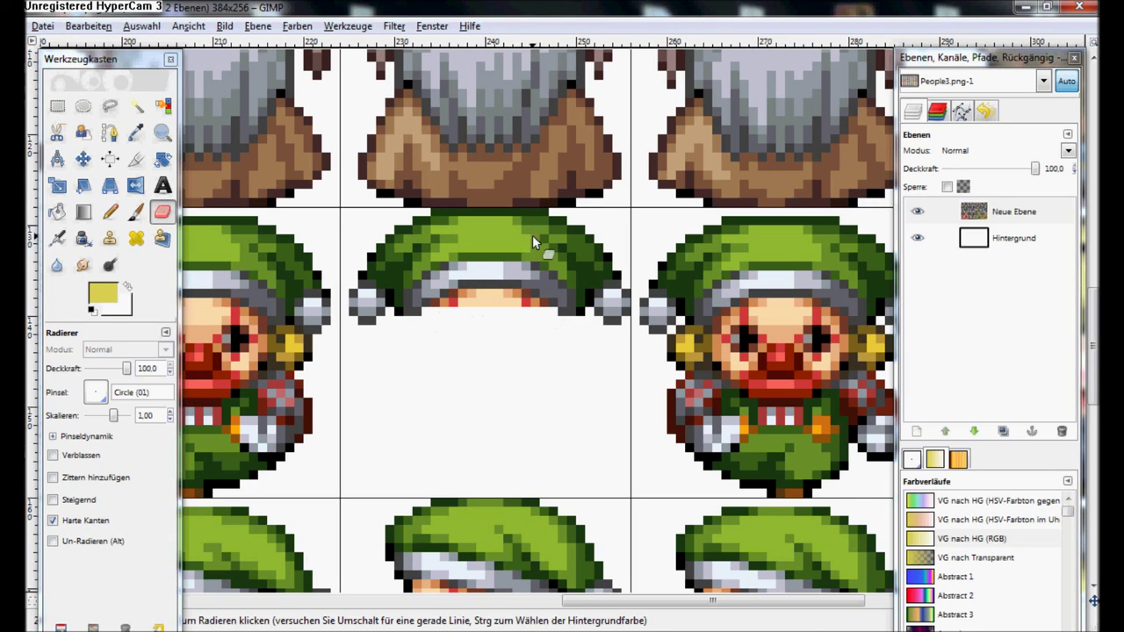
pyautogui.moveTo(523, 165); pyautogui.dragTo(524, 194)
pyautogui.moveTo(530, 251)
pyautogui.mouseDown()
pyautogui.moveTo(602, 325)
pyautogui.moveTo(764, 329)
pyautogui.mouseUp()
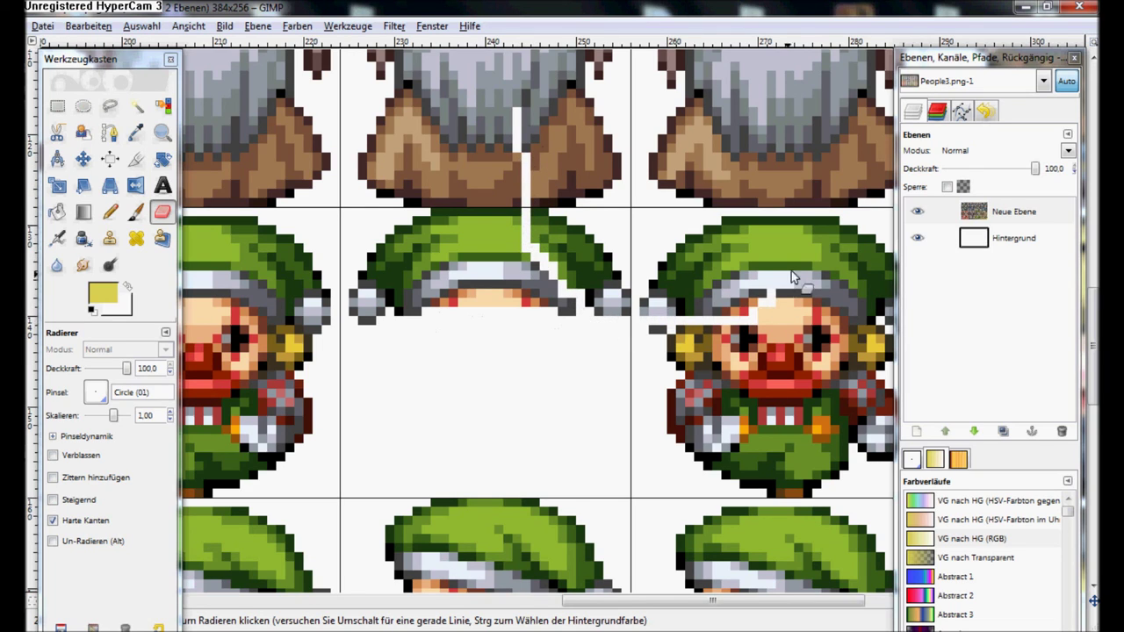
pyautogui.hotkey('ctrl', 'z')
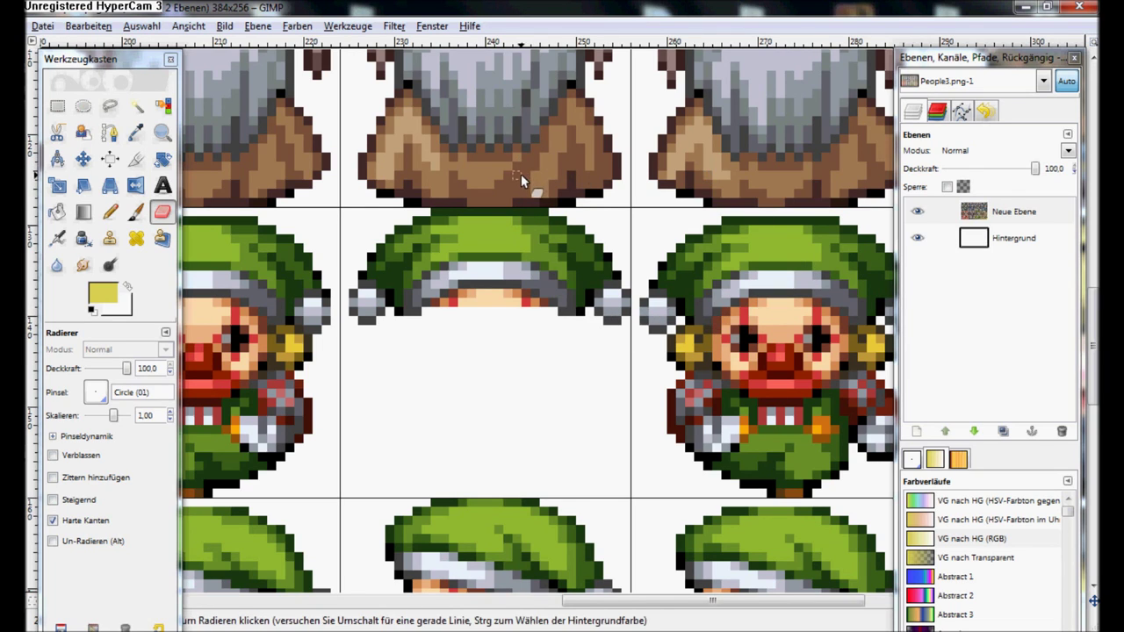
# Erase the remaining pixels along the hat brim with a straight eraser line.
pyautogui.moveTo(520, 180); pyautogui.dragTo(530, 184)
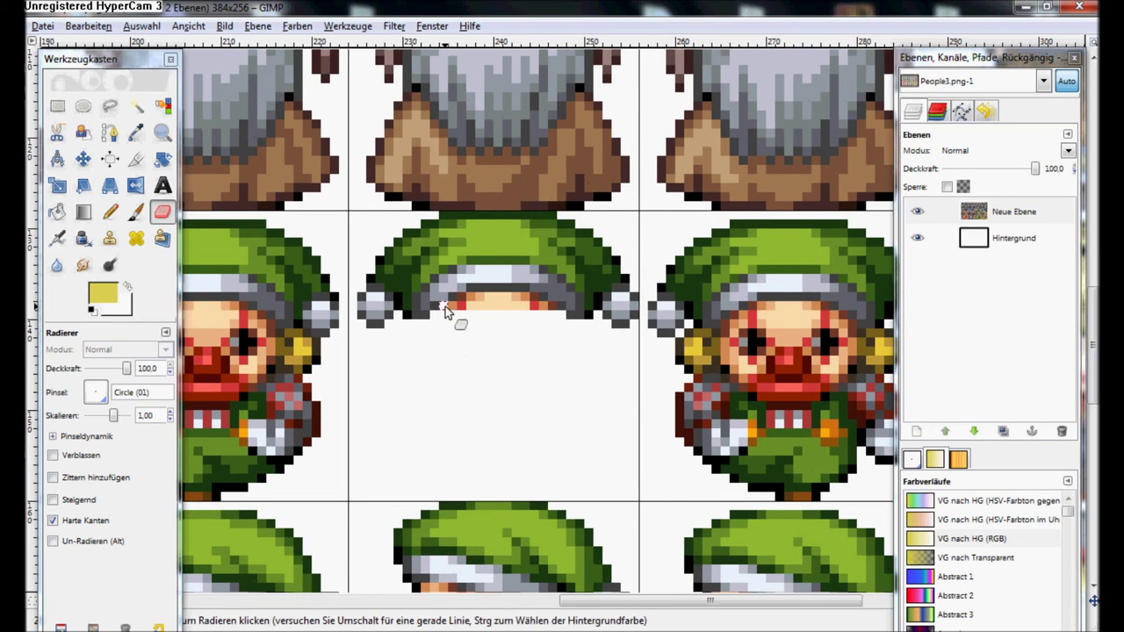
pyautogui.click(533, 299)
pyautogui.keyDown('shift'); pyautogui.click(461, 303); pyautogui.keyUp('shift')
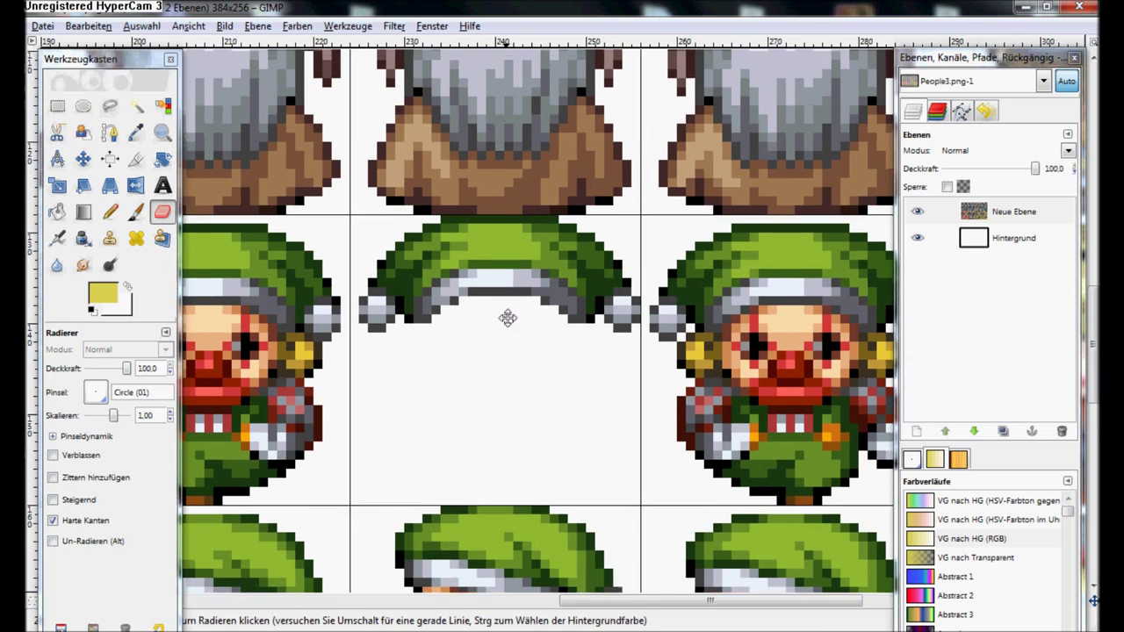
pyautogui.press('r')
pyautogui.hscroll(-5, 331, 248)
# Select and copy the clown's green hat.
pyautogui.hscroll(-3, 331, 248)
pyautogui.hscroll(-2, 332, 241)
pyautogui.hscroll(6, 333, 235)
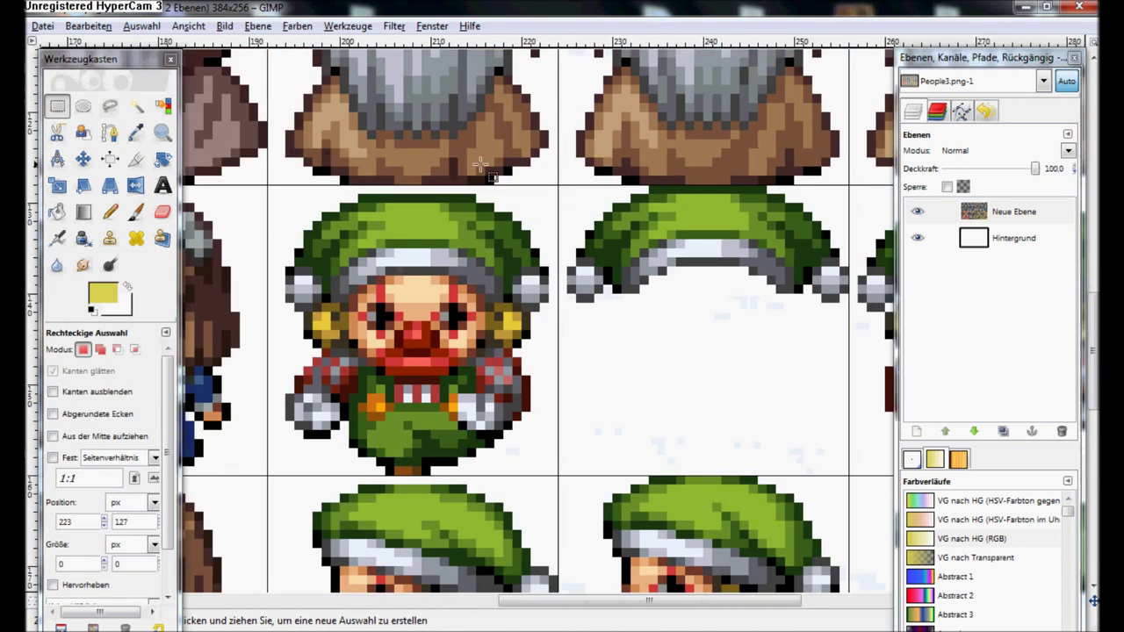
pyautogui.hscroll(2, 433, 204)
pyautogui.moveTo(405, 201); pyautogui.dragTo(694, 355)
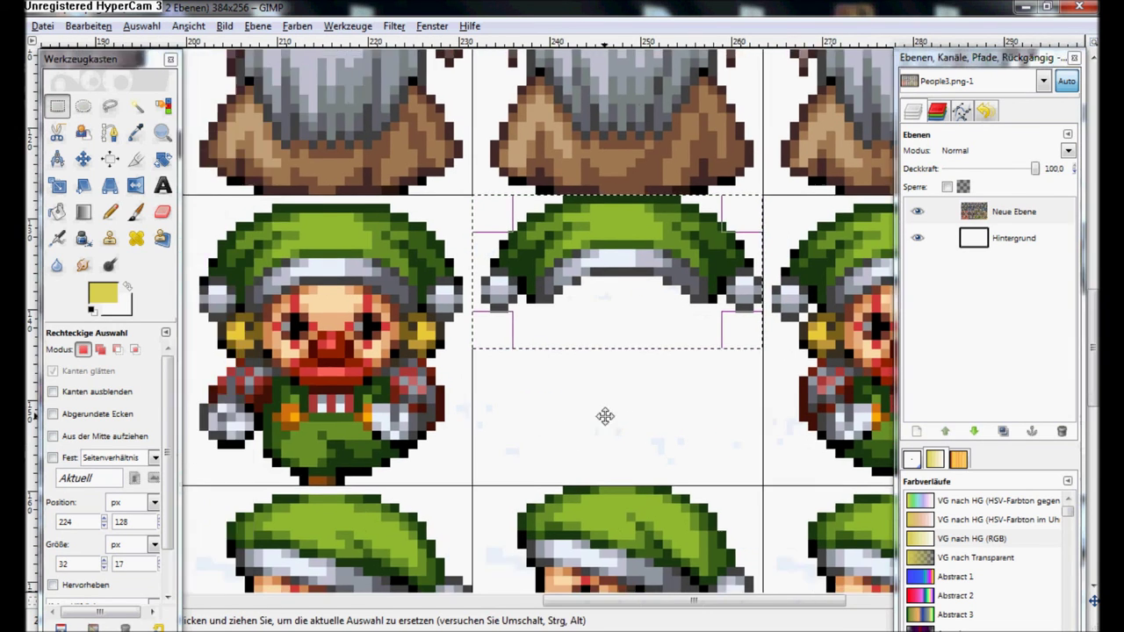
pyautogui.hscroll(2, 446, 387)
pyautogui.scroll(-1, 446, 386)
pyautogui.hotkey('ctrl', 'c')
pyautogui.click(443, 387)
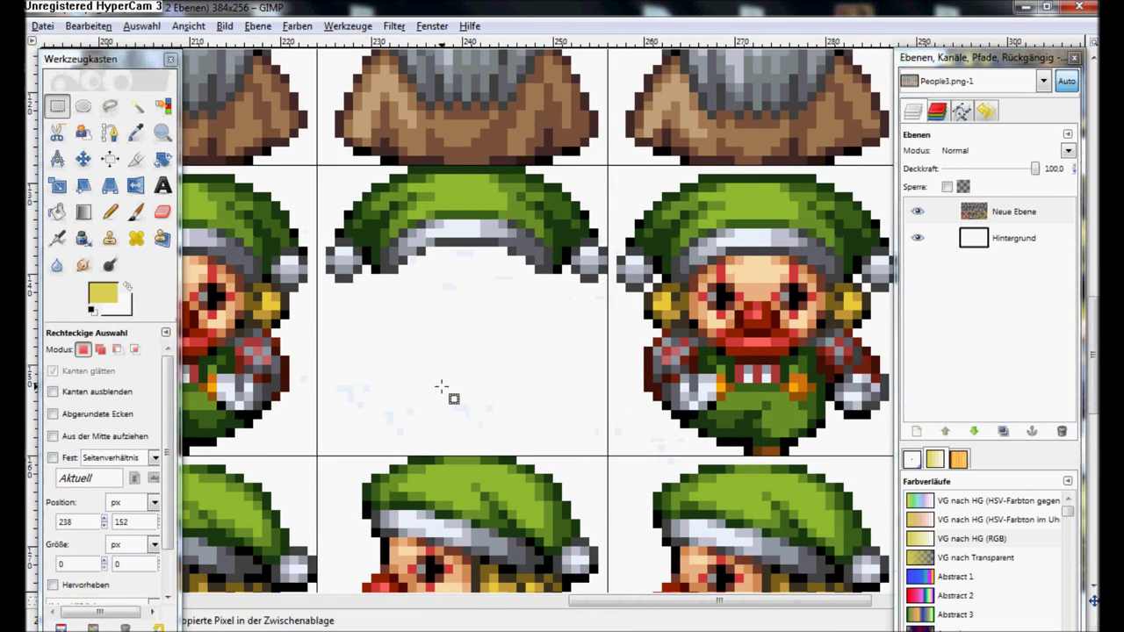
# Paste the green hat onto the maid's head and anchor it.
pyautogui.hscroll(-2, 438, 386)
pyautogui.hscroll(-2, 437, 386)
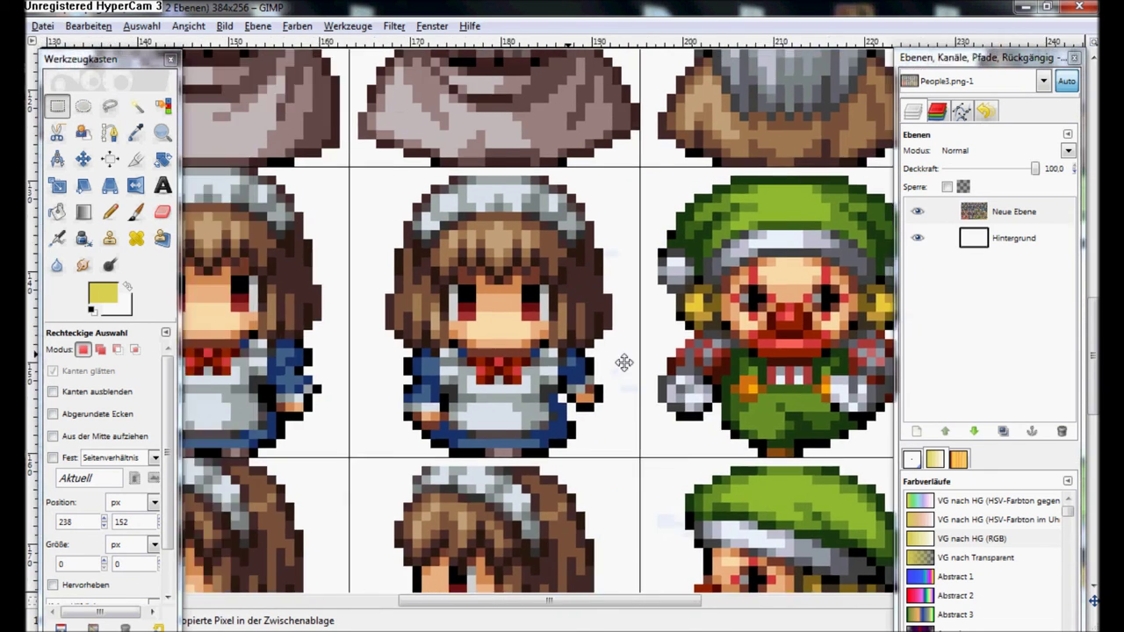
pyautogui.hscroll(-1, 466, 326)
pyautogui.hscroll(-1, 466, 325)
pyautogui.scroll(2, 615, 316)
pyautogui.hscroll(2, 570, 325)
pyautogui.hscroll(2, 527, 334)
pyautogui.hotkey('ctrl', 'v')
pyautogui.moveTo(572, 316); pyautogui.dragTo(496, 279)
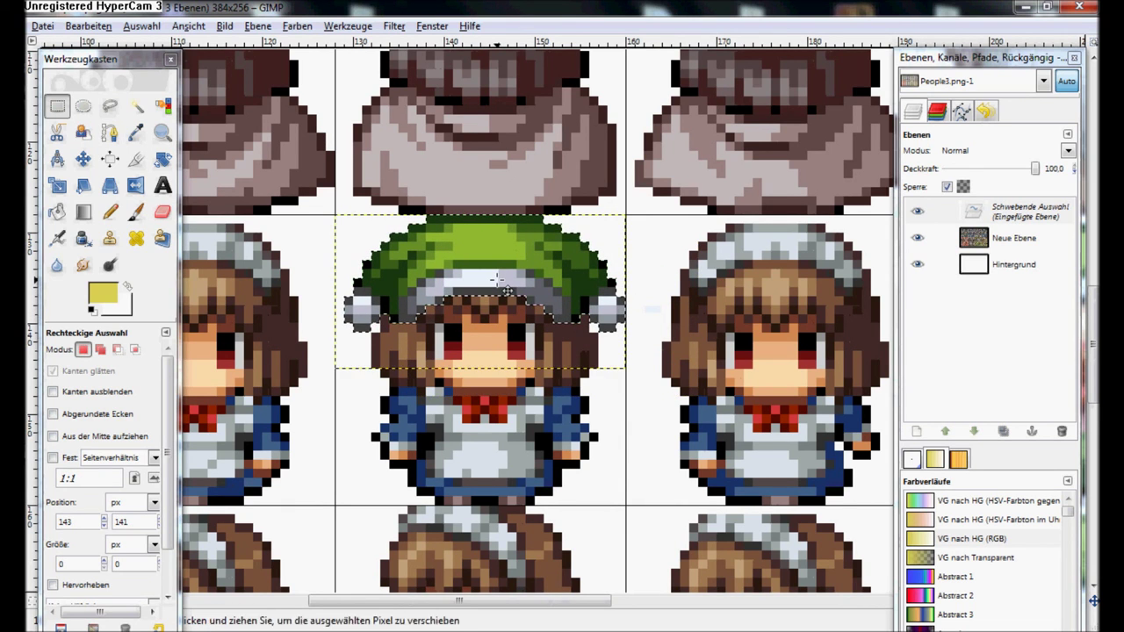
pyautogui.hotkey('ctrl', 'h')
pyautogui.scroll(-5, 506, 289)
pyautogui.scroll(-1, 504, 409)
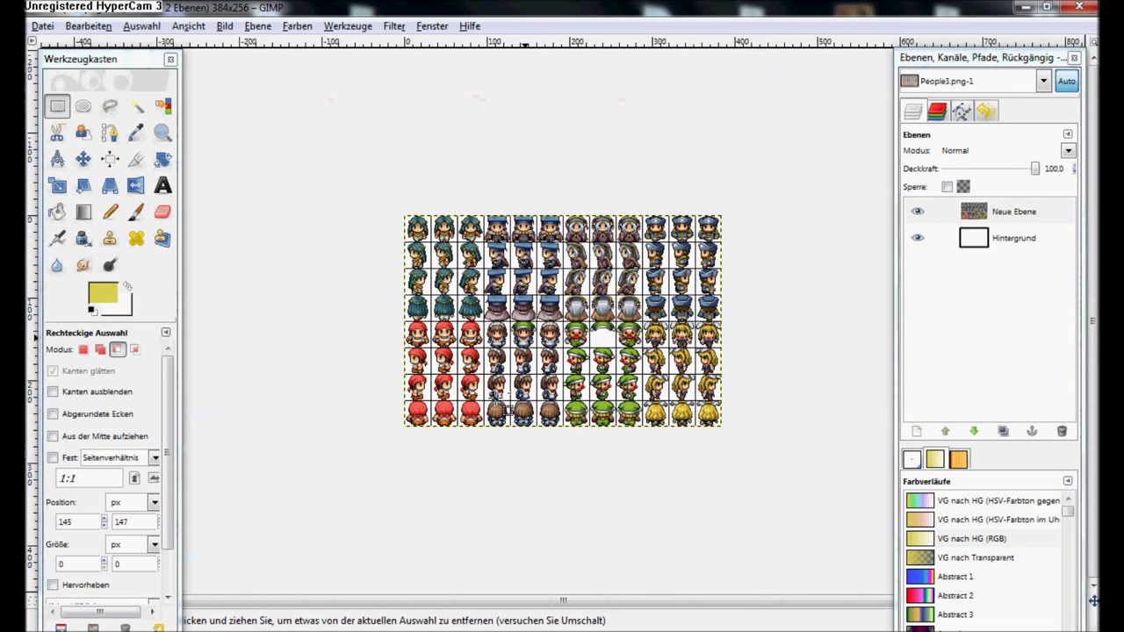
pyautogui.scroll(3, 474, 316)
pyautogui.scroll(2, 565, 374)
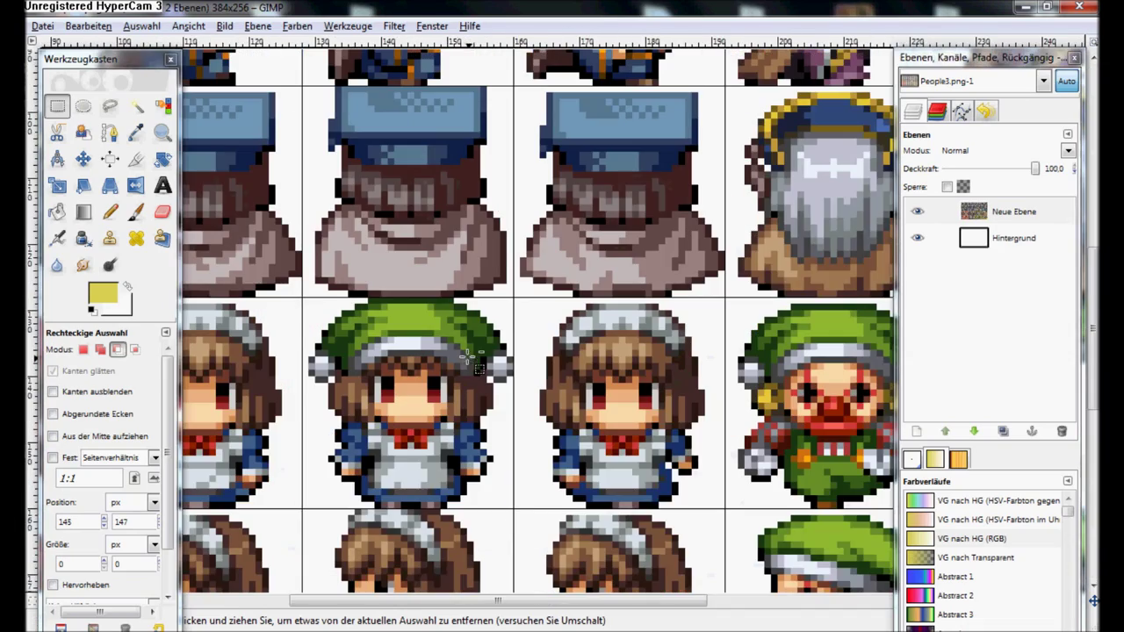
pyautogui.scroll(1, 565, 374)
# Undo the maid placement, then paste and anchor the hat on the blonde girl's head.
pyautogui.hotkey('ctrl', 'z')
pyautogui.hotkey('ctrl', 'z')
pyautogui.hotkey('ctrl', 'z')
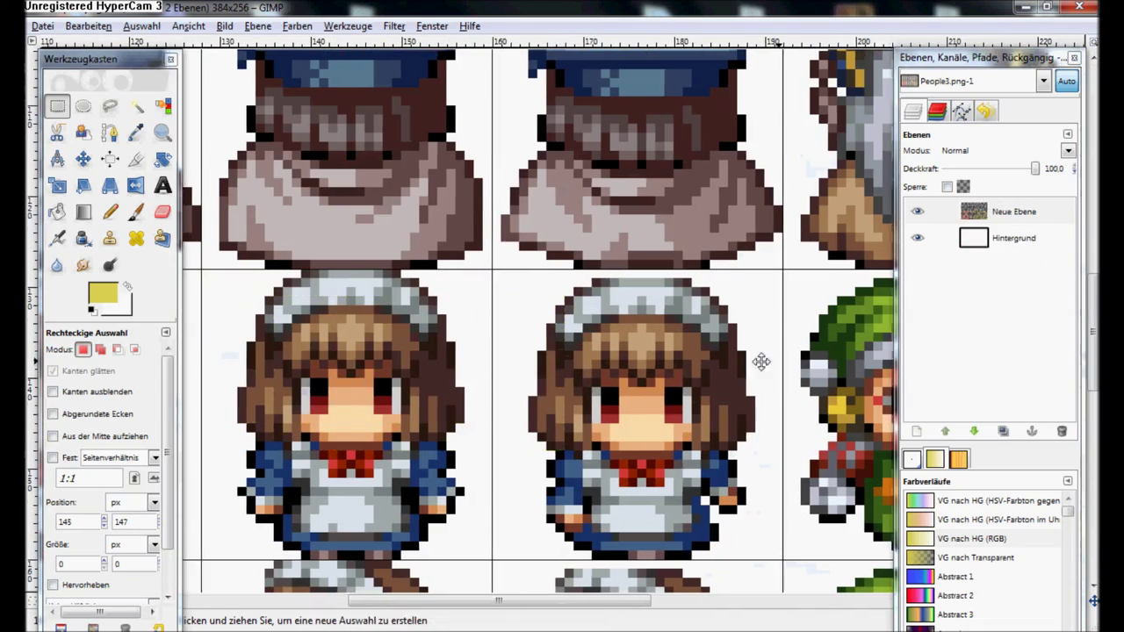
pyautogui.hscroll(5, 683, 425)
pyautogui.scroll(-2, 677, 418)
pyautogui.scroll(2, 632, 294)
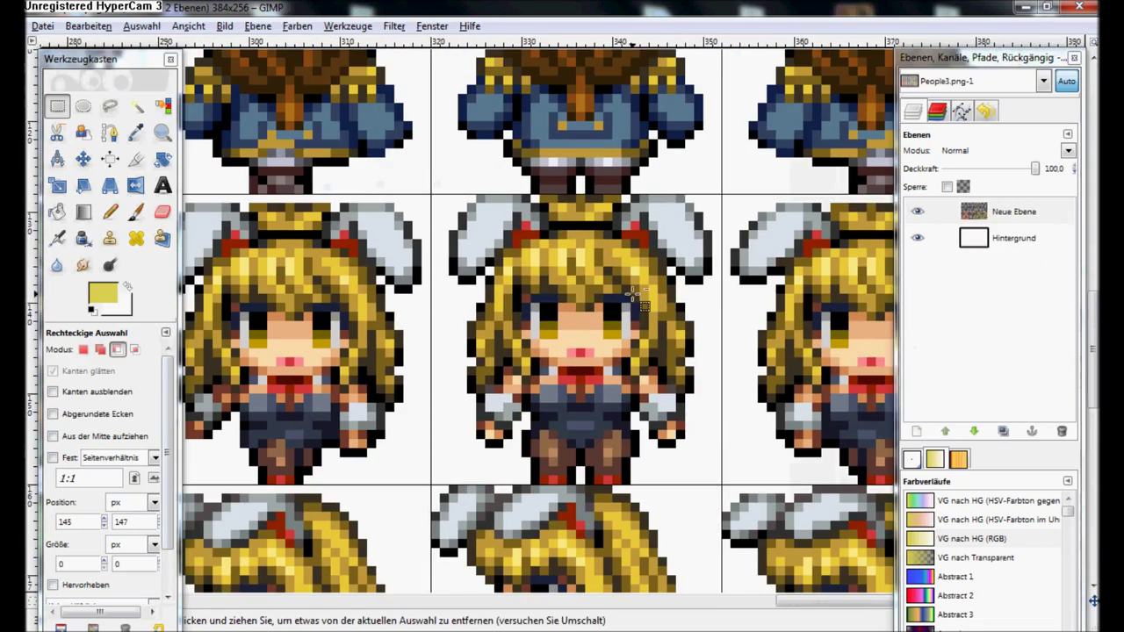
pyautogui.hotkey('ctrl', 'v')
pyautogui.moveTo(597, 311); pyautogui.dragTo(644, 273)
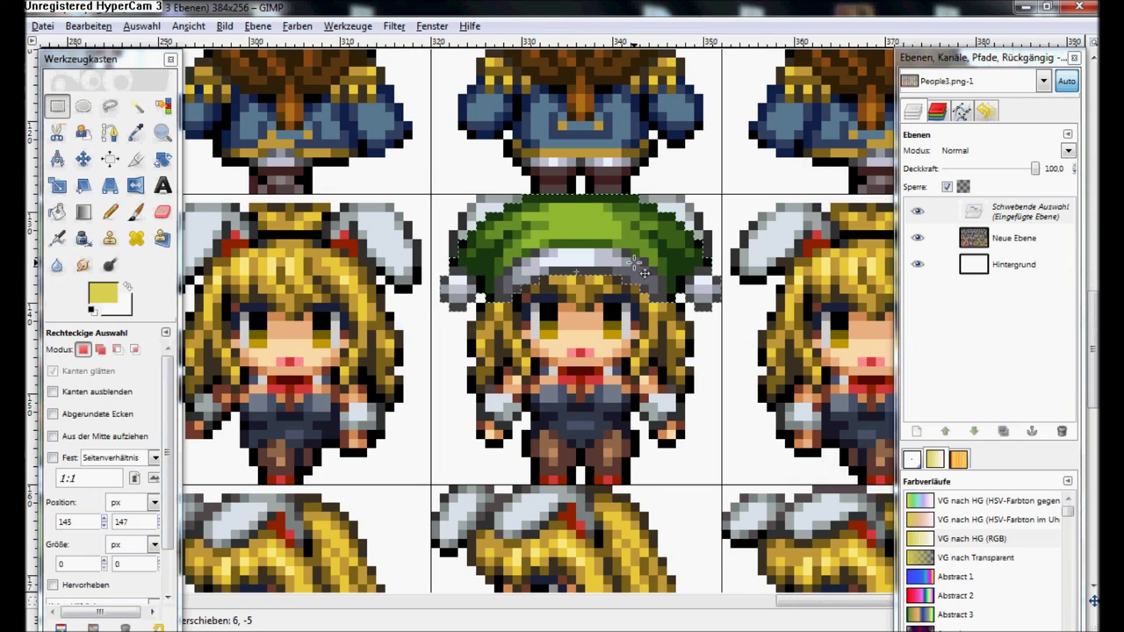
pyautogui.click(587, 369)
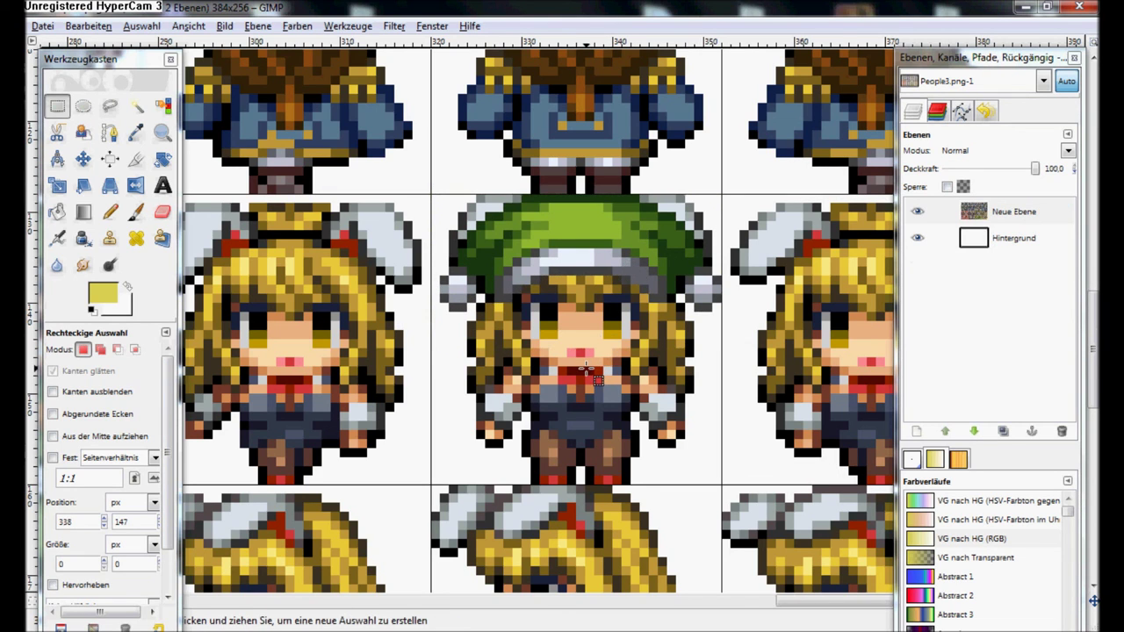
pyautogui.hscroll(1, 586, 369)
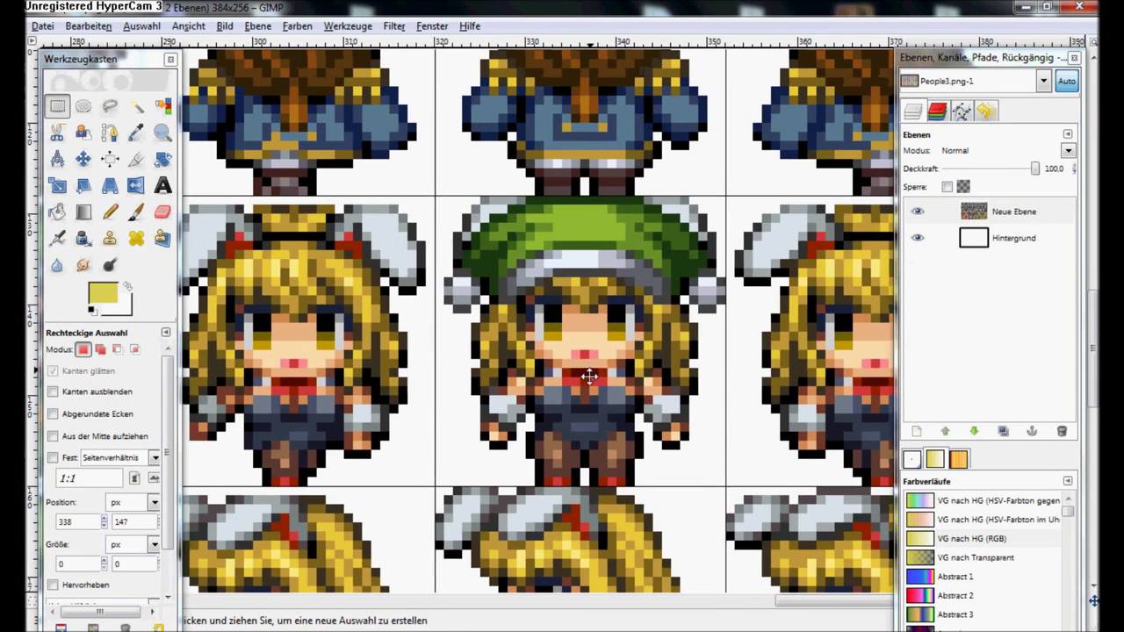
pyautogui.scroll(1, 586, 369)
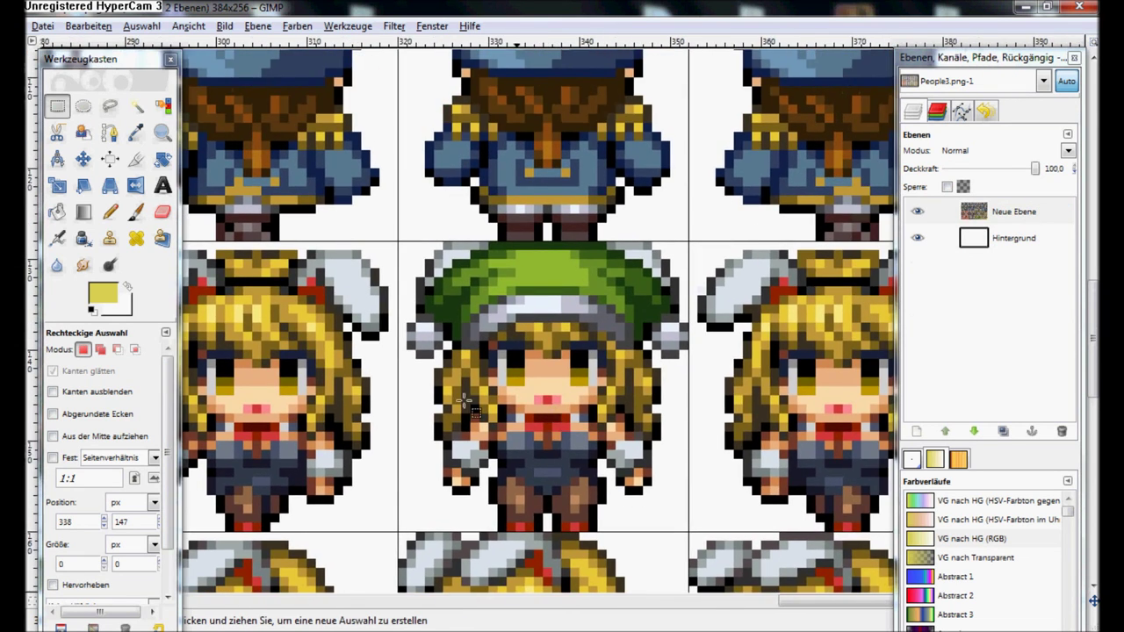
pyautogui.click(162, 212)
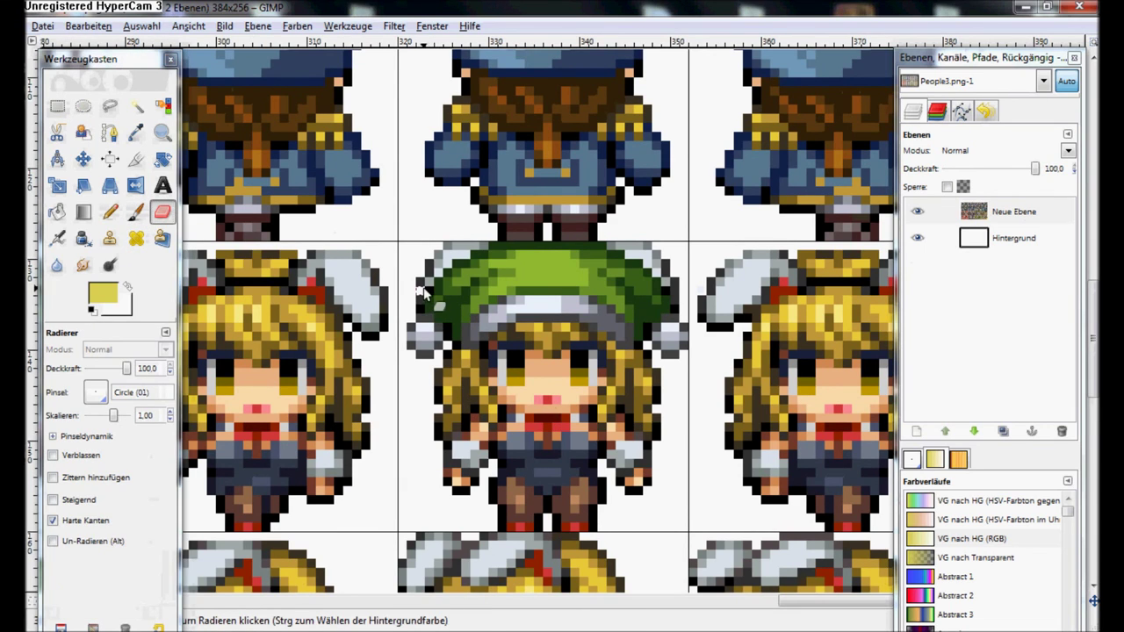
# Erase the stray outline pixels along the new hat's upper-left and right edges.
pyautogui.moveTo(422, 301)
pyautogui.mouseDown()
pyautogui.moveTo(451, 245)
pyautogui.moveTo(620, 253)
pyautogui.mouseUp()
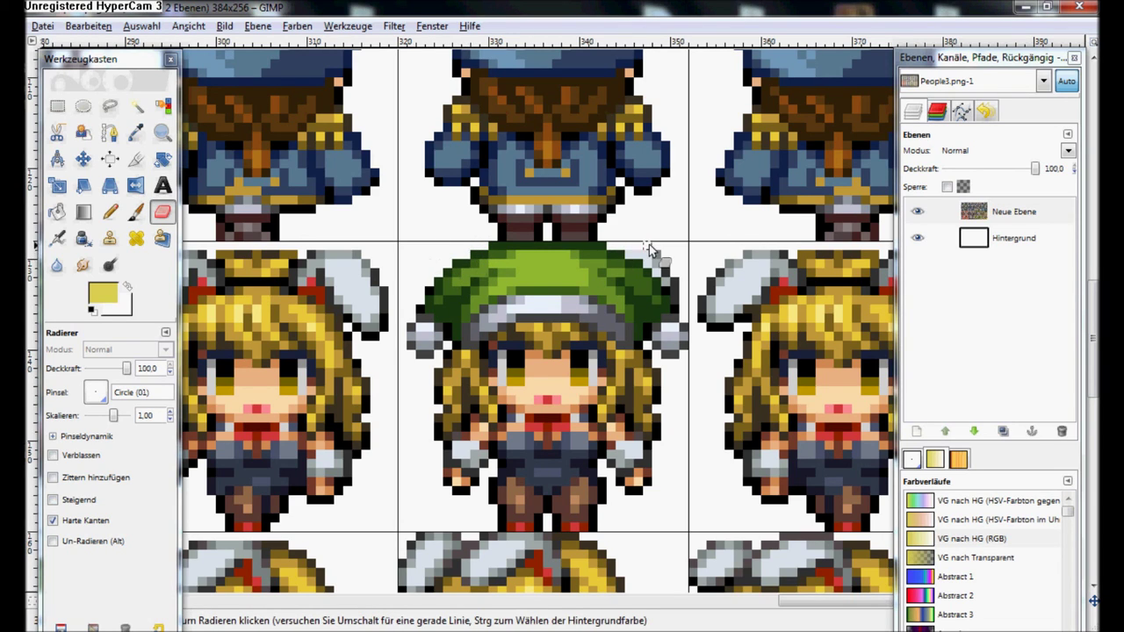
pyautogui.moveTo(630, 260)
pyautogui.mouseDown()
pyautogui.moveTo(672, 281)
pyautogui.moveTo(676, 297)
pyautogui.mouseUp()
pyautogui.press('r')
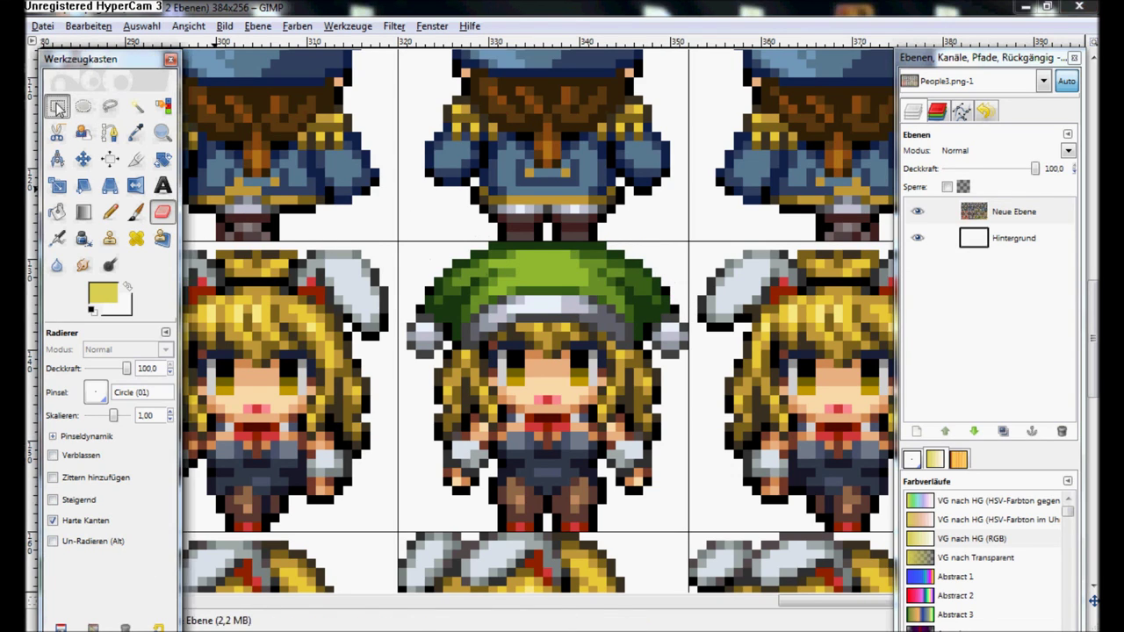
pyautogui.click(105, 214)
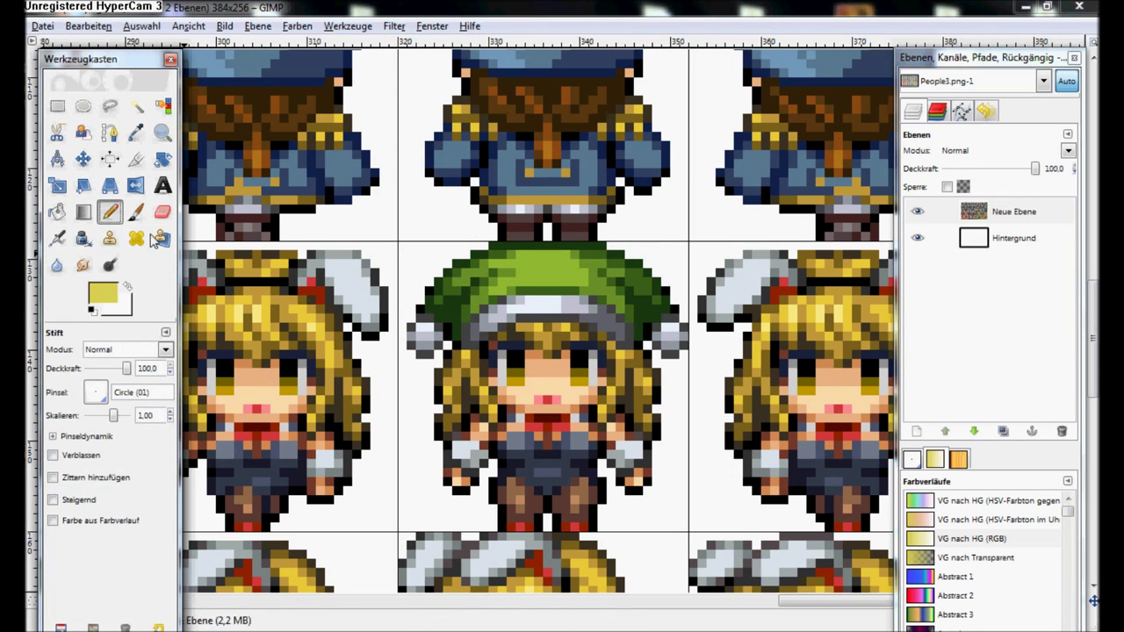
pyautogui.click(58, 113)
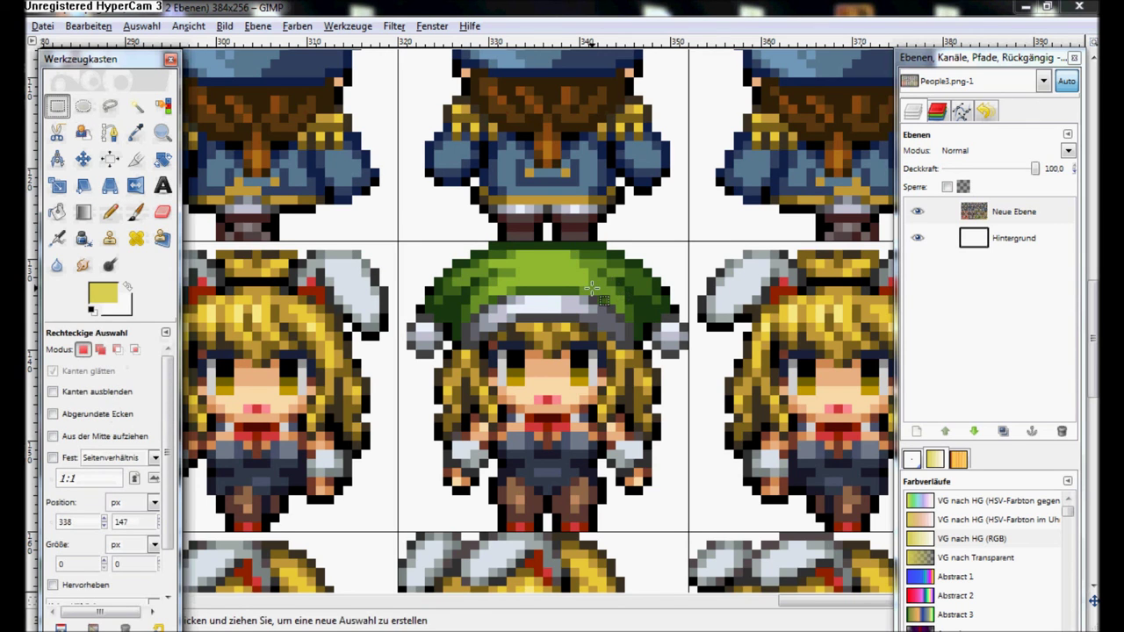
# Pan across the sprite sheet to bring the maid sprites into view.
pyautogui.scroll(-2, 459, 292)
pyautogui.scroll(1, 491, 294)
pyautogui.scroll(1, 527, 294)
pyautogui.moveTo(539, 294)
pyautogui.mouseDown()
pyautogui.moveTo(357, 249)
pyautogui.moveTo(813, 410)
pyautogui.mouseUp()
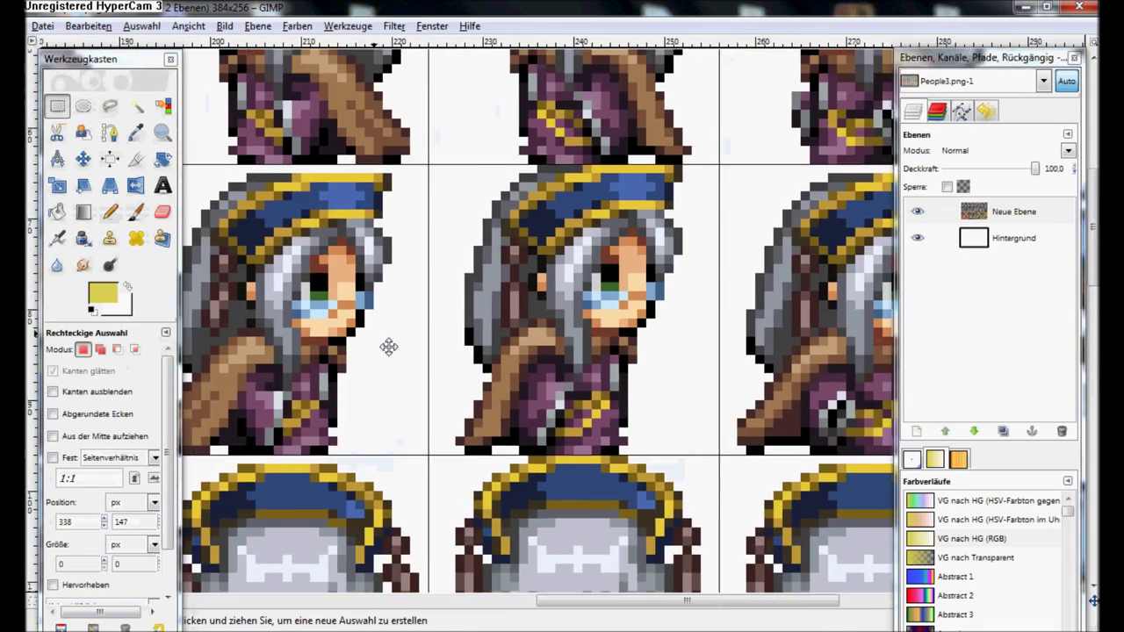
pyautogui.hscroll(-5, 812, 410)
pyautogui.hscroll(-5, 615, 439)
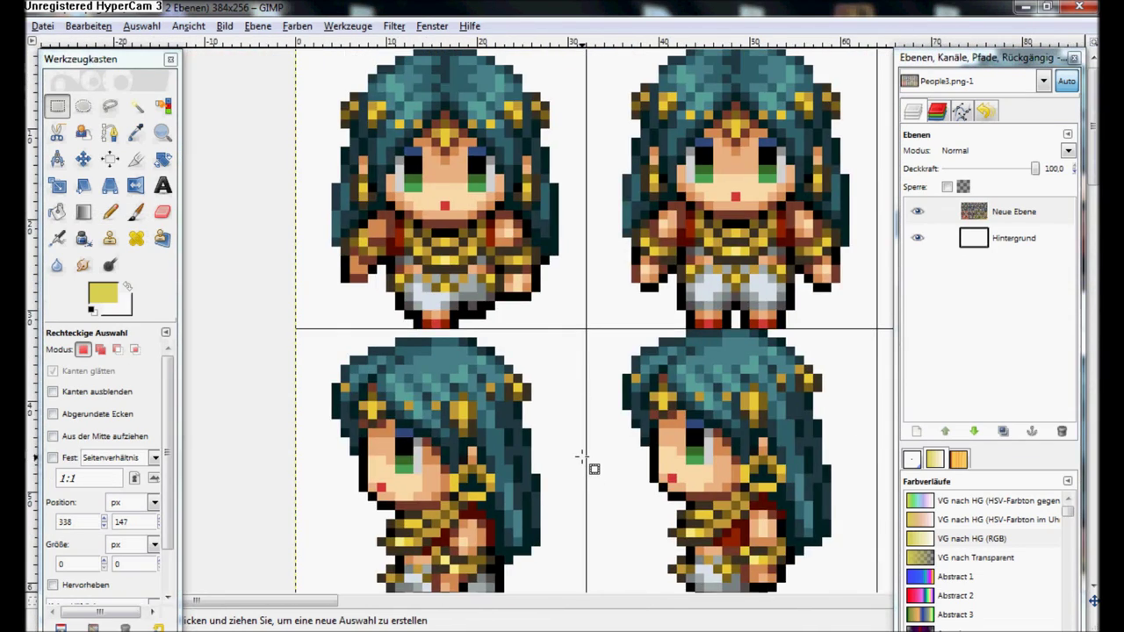
pyautogui.hscroll(5, 581, 457)
pyautogui.hscroll(2, 582, 456)
pyautogui.hscroll(5, 412, 281)
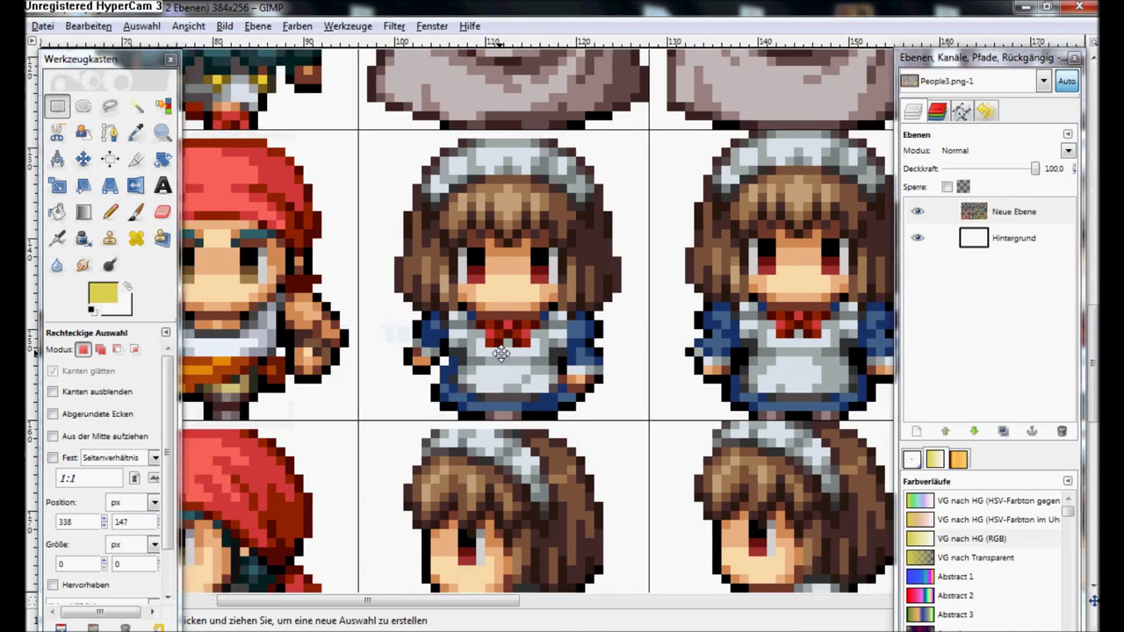
pyautogui.scroll(1, 386, 316)
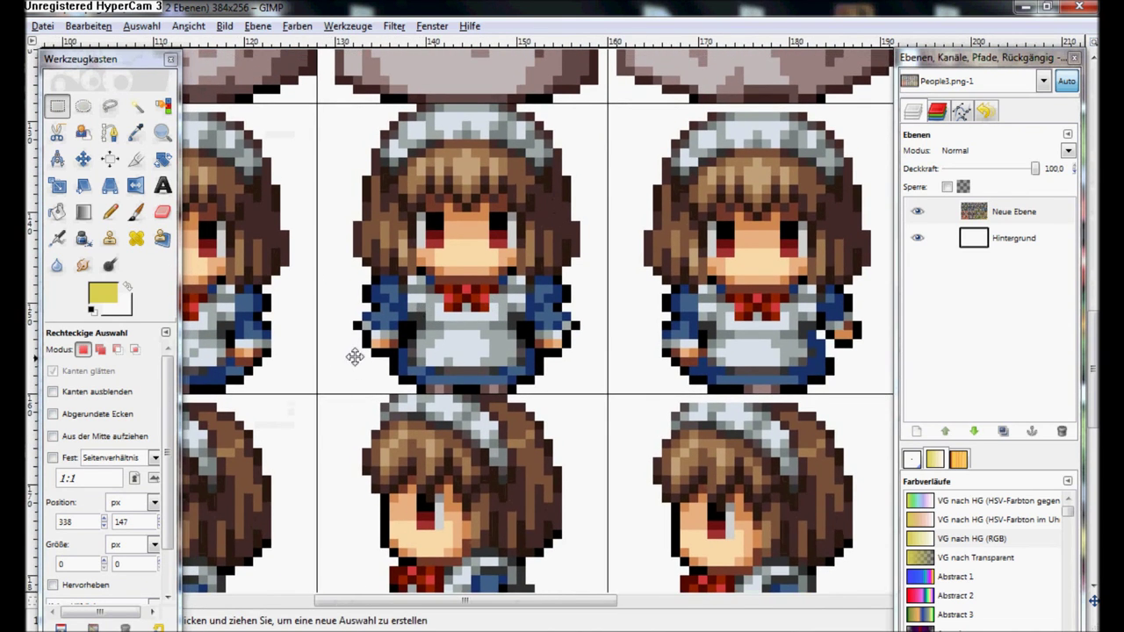
pyautogui.scroll(-5, 354, 356)
pyautogui.hscroll(5, 354, 355)
pyautogui.scroll(2, 413, 294)
pyautogui.hscroll(-2, 412, 294)
pyautogui.scroll(1, 412, 294)
pyautogui.hscroll(-1, 413, 294)
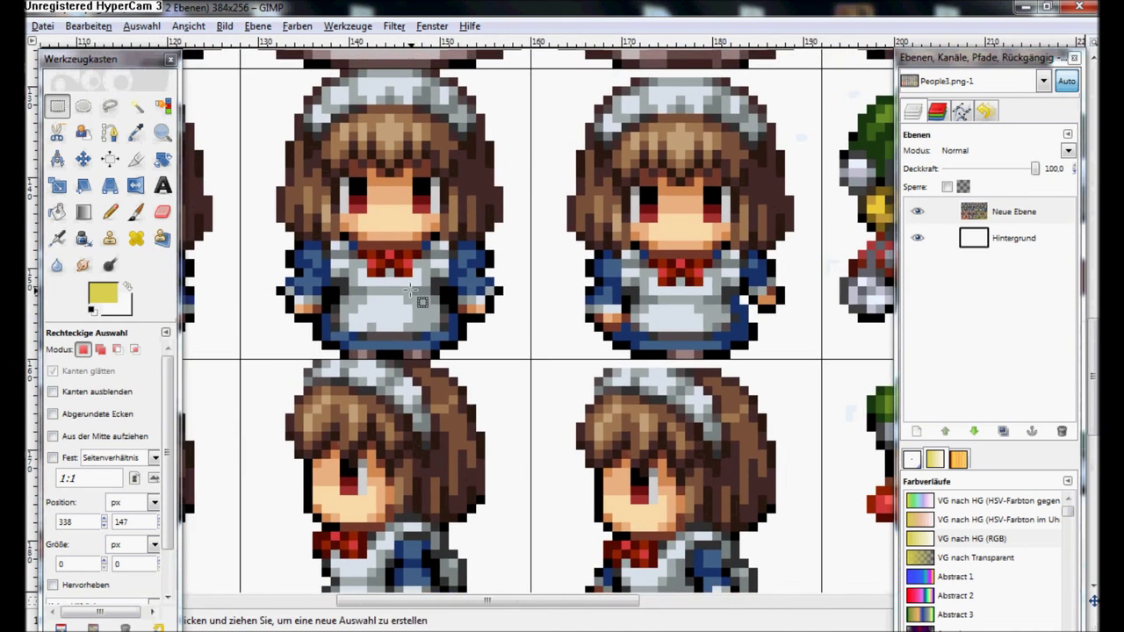
# Select the maid's body as a 37 × 31 px rectangle, adding a strip at head height.
pyautogui.moveTo(269, 356); pyautogui.dragTo(493, 239)
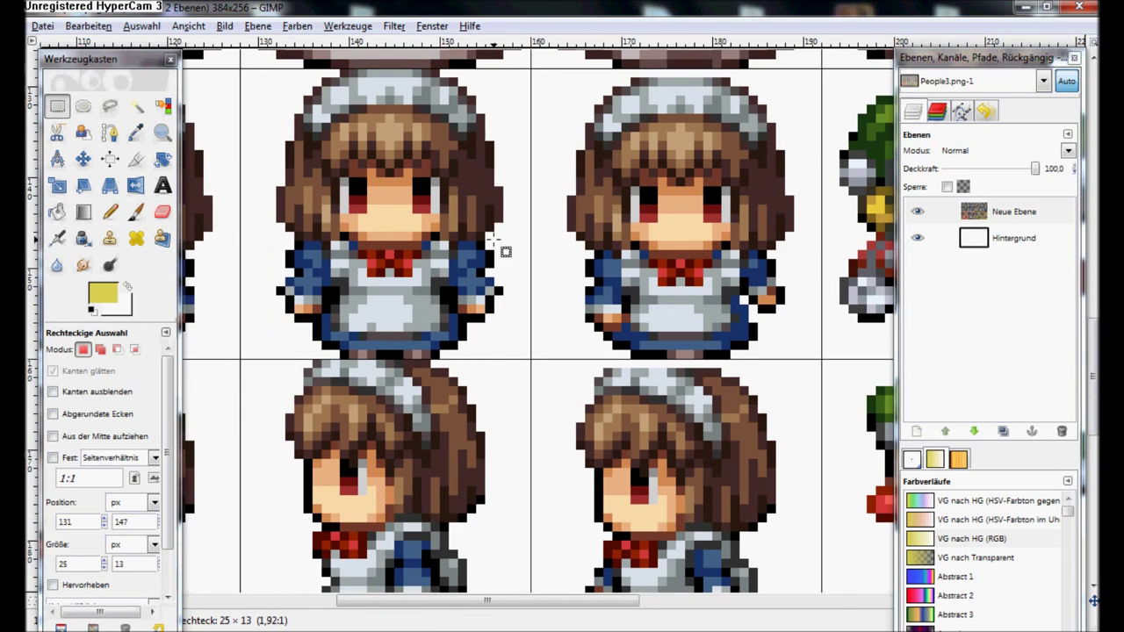
pyautogui.moveTo(493, 238); pyautogui.dragTo(512, 195)
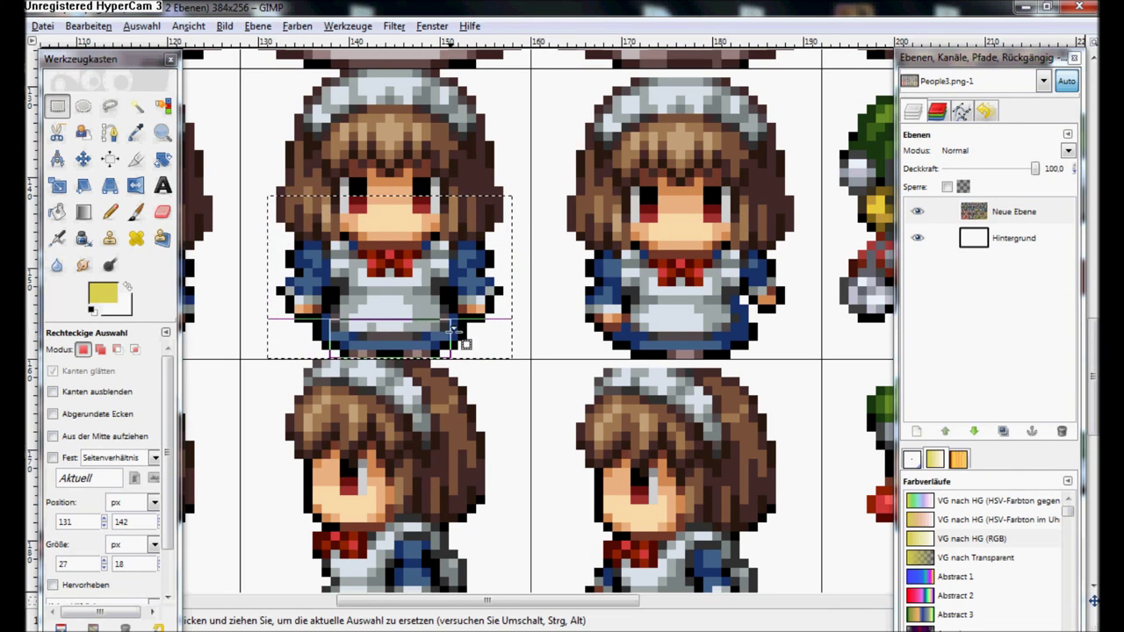
pyautogui.moveTo(491, 210)
pyautogui.mouseDown()
pyautogui.moveTo(472, 236)
pyautogui.moveTo(649, 132)
pyautogui.moveTo(544, 113)
pyautogui.moveTo(428, 255)
pyautogui.moveTo(365, 299)
pyautogui.moveTo(497, 246)
pyautogui.moveTo(398, 208)
pyautogui.moveTo(401, 98)
pyautogui.mouseUp()
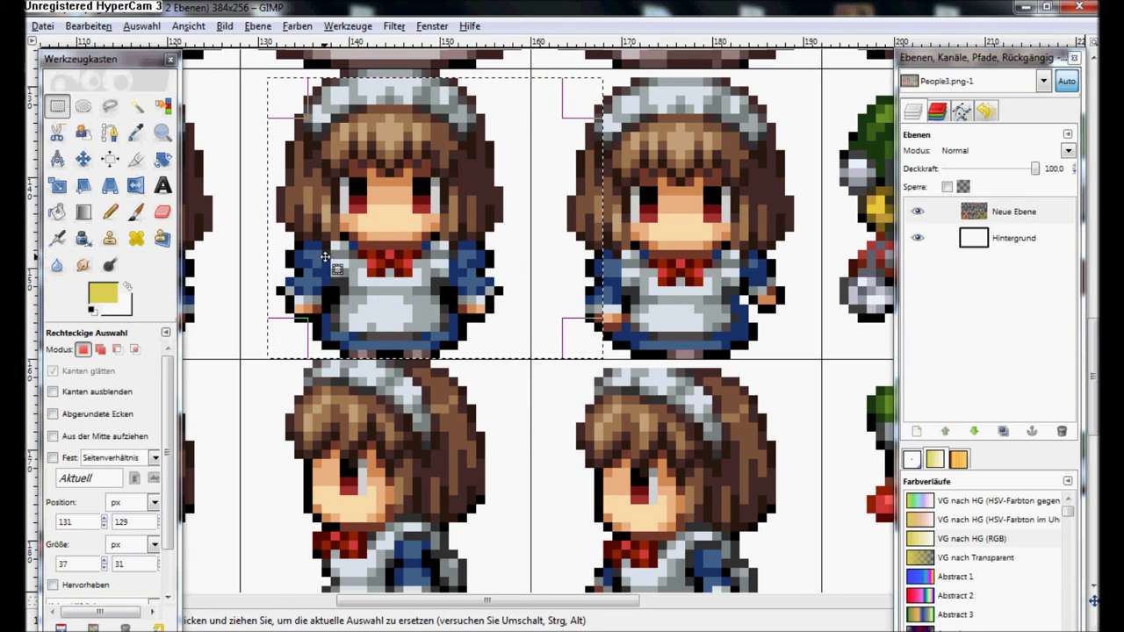
pyautogui.scroll(1, 368, 255)
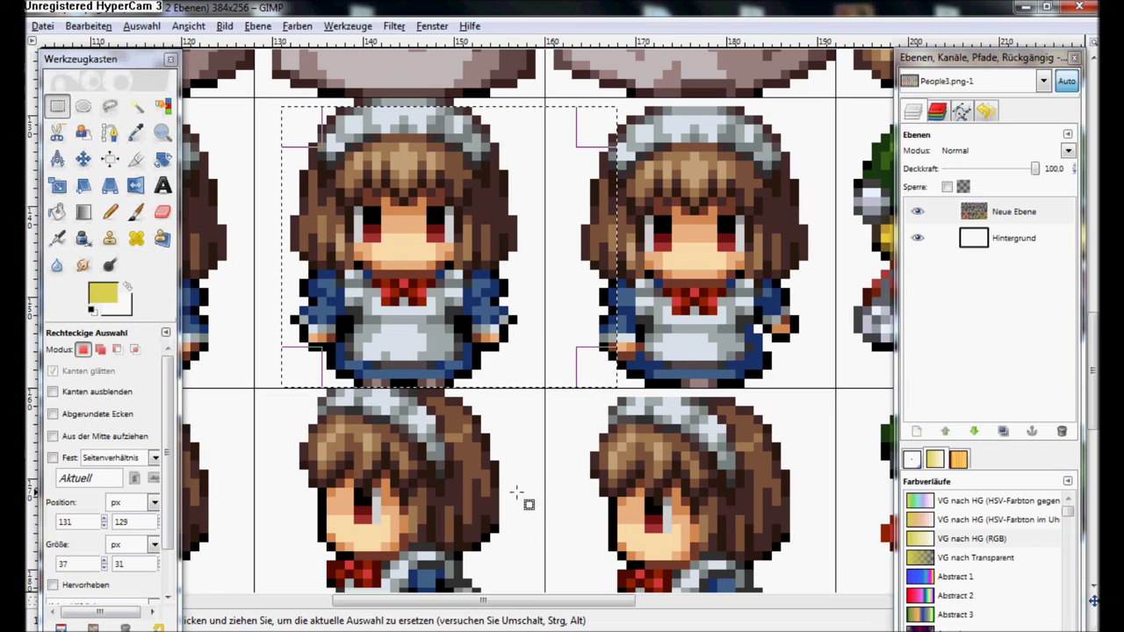
pyautogui.moveTo(492, 411); pyautogui.dragTo(424, 432)
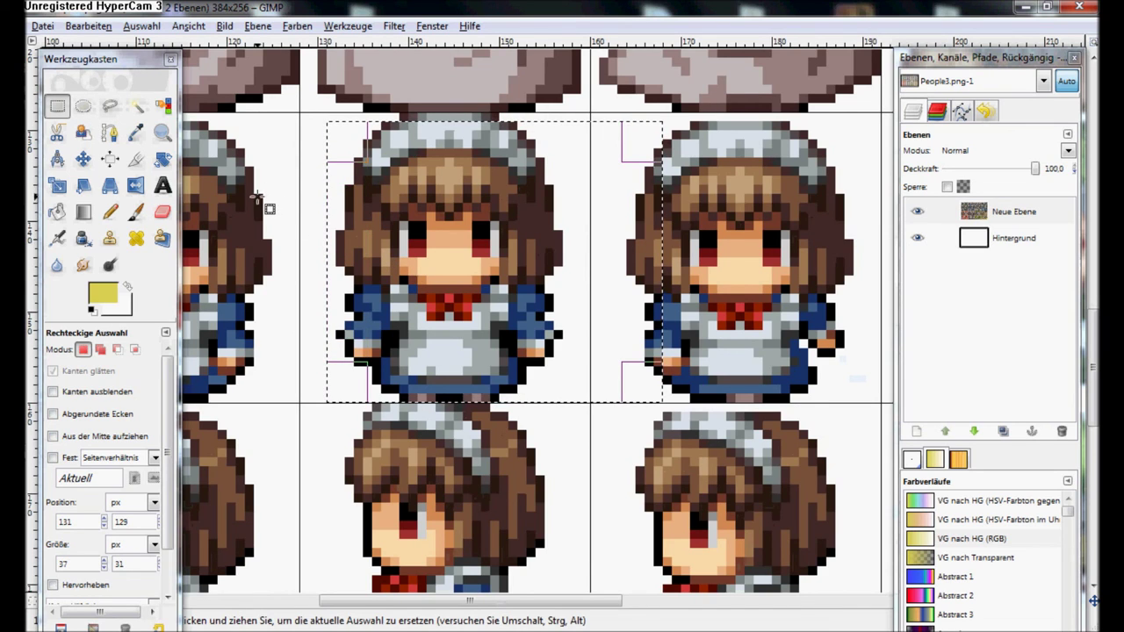
pyautogui.press('shift')
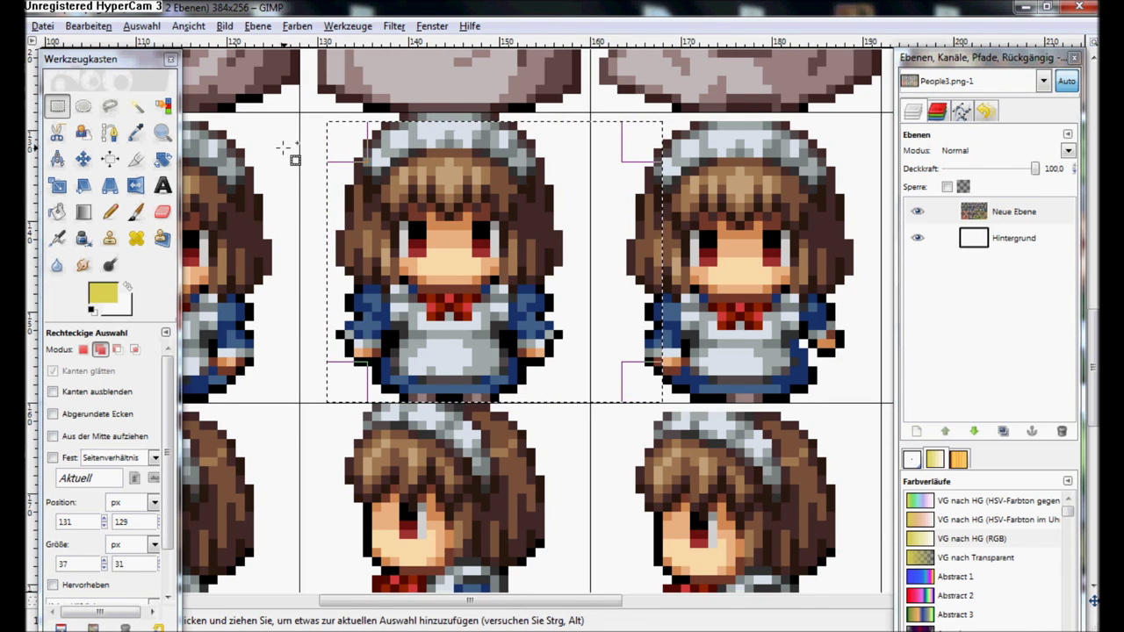
pyautogui.moveTo(265, 159); pyautogui.dragTo(607, 285)
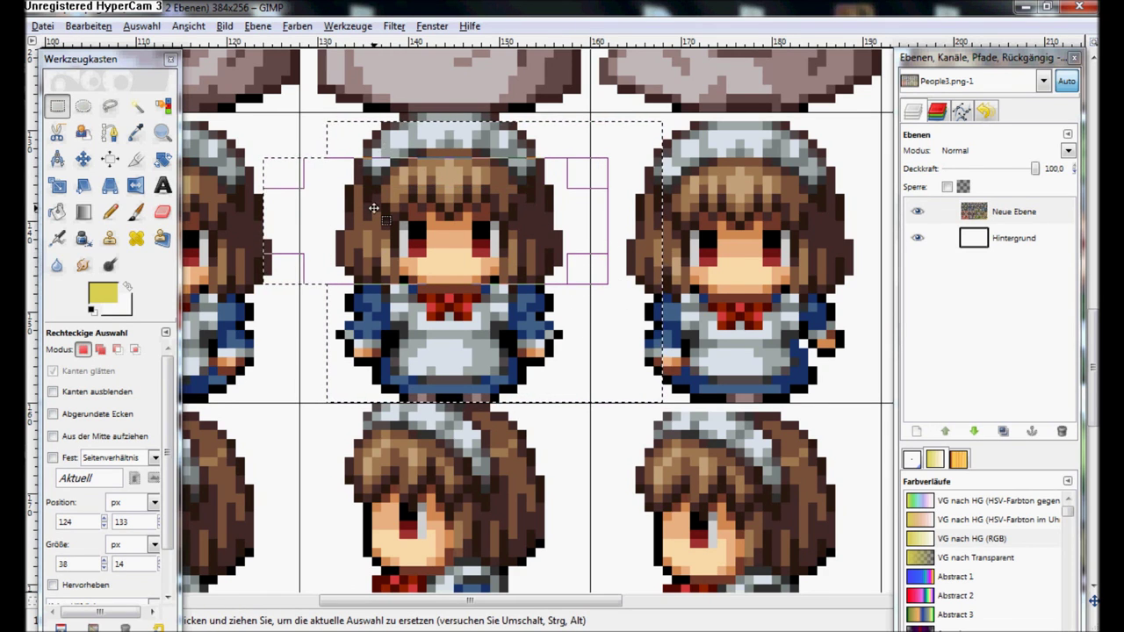
# Replace the old selection with a new rectangle around the middle maid sprite's body.
pyautogui.scroll(1, 418, 255)
pyautogui.hscroll(-1, 419, 254)
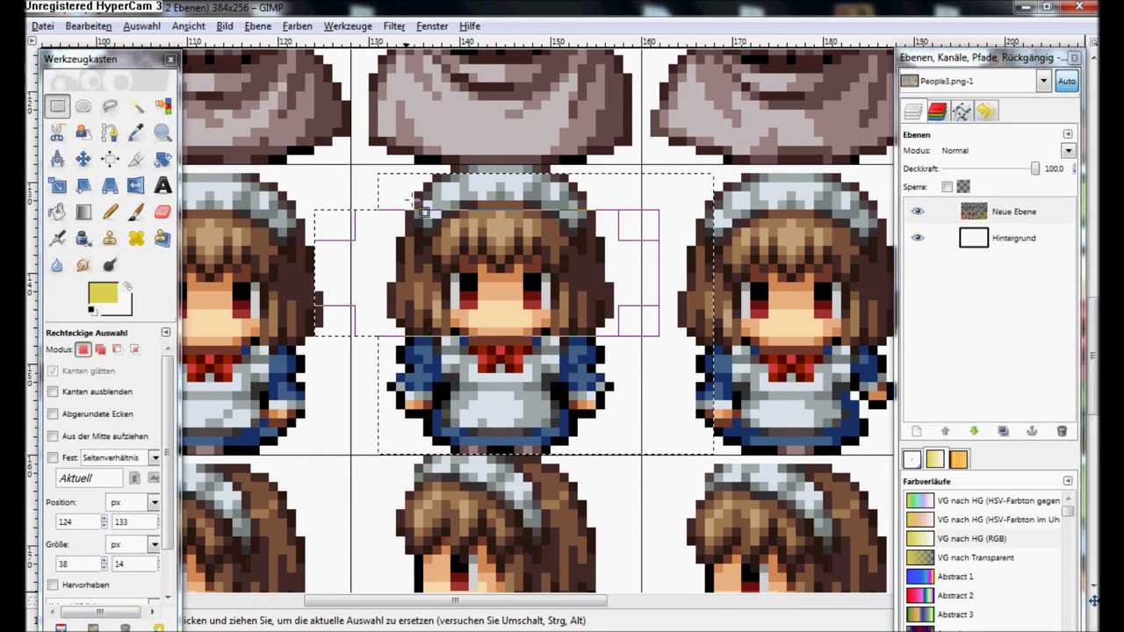
pyautogui.moveTo(316, 212)
pyautogui.mouseDown()
pyautogui.moveTo(395, 226)
pyautogui.moveTo(316, 212)
pyautogui.mouseUp()
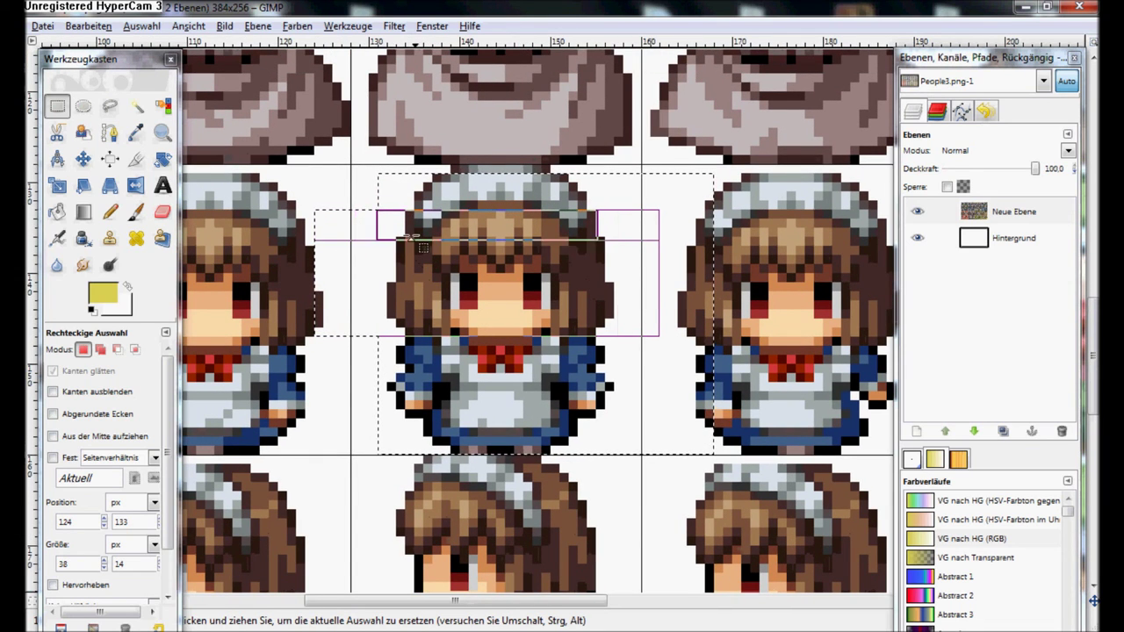
pyautogui.click(576, 411)
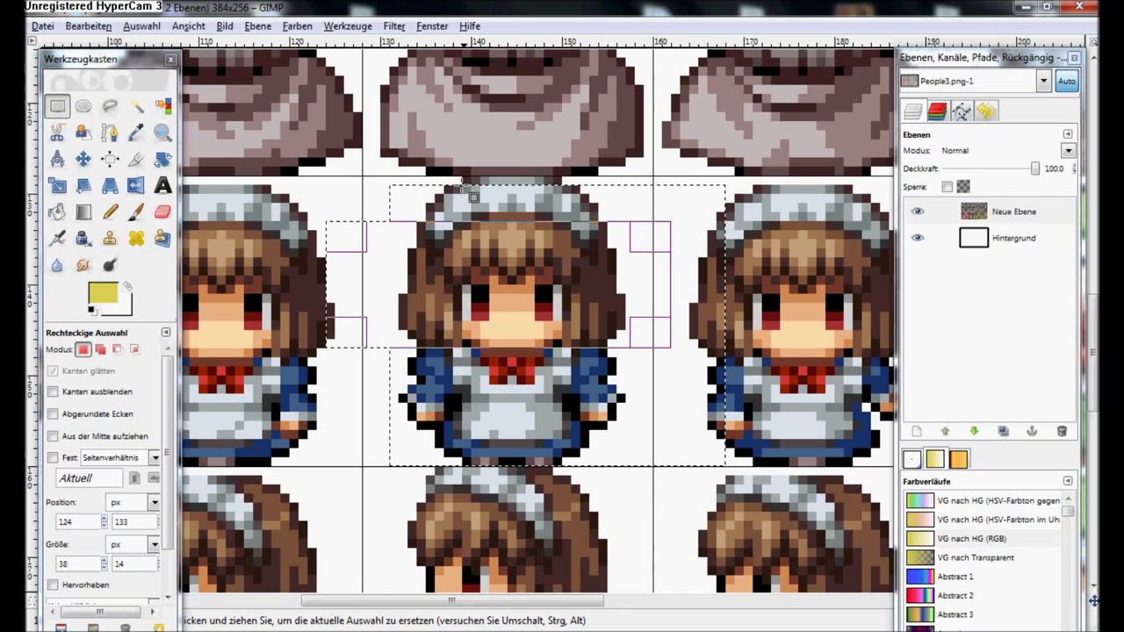
pyautogui.click(573, 386)
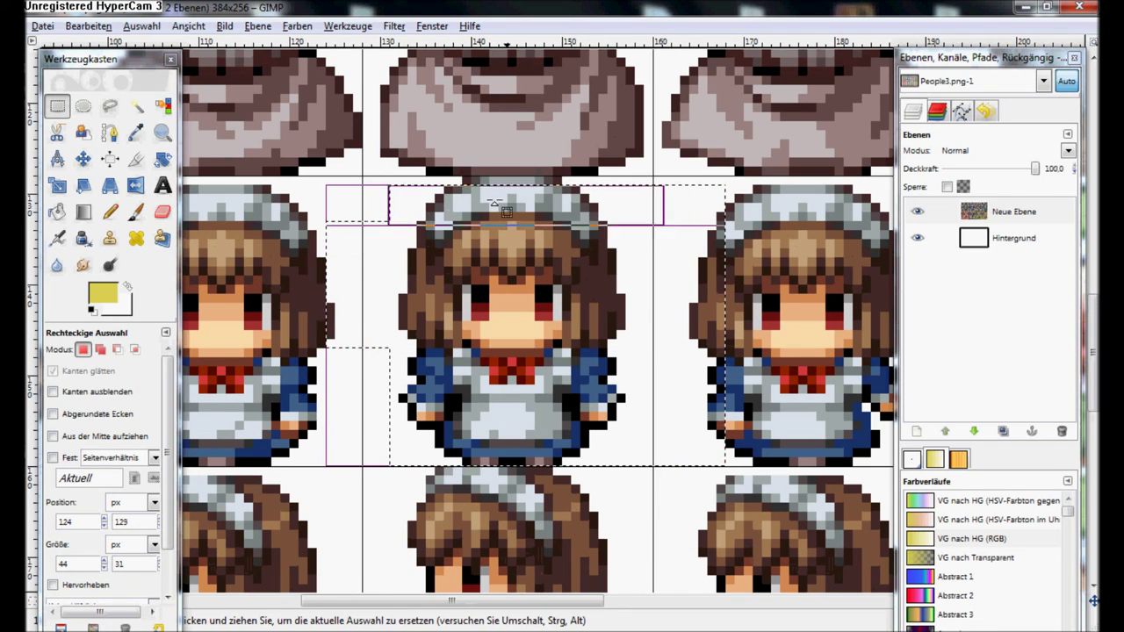
pyautogui.click(255, 240)
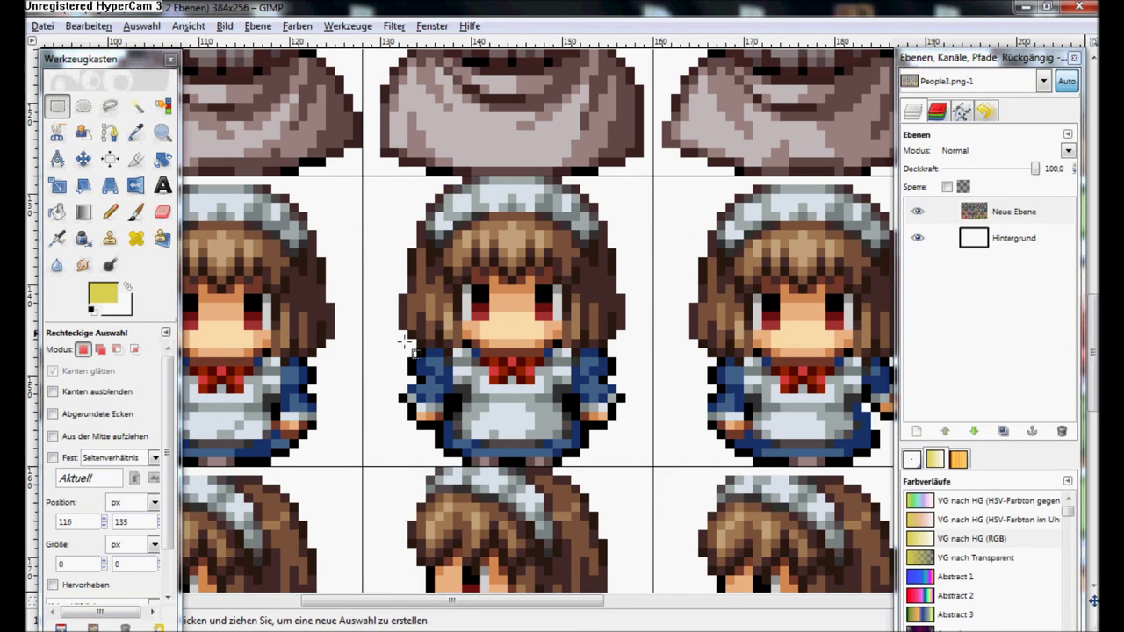
pyautogui.moveTo(374, 463); pyautogui.dragTo(661, 257)
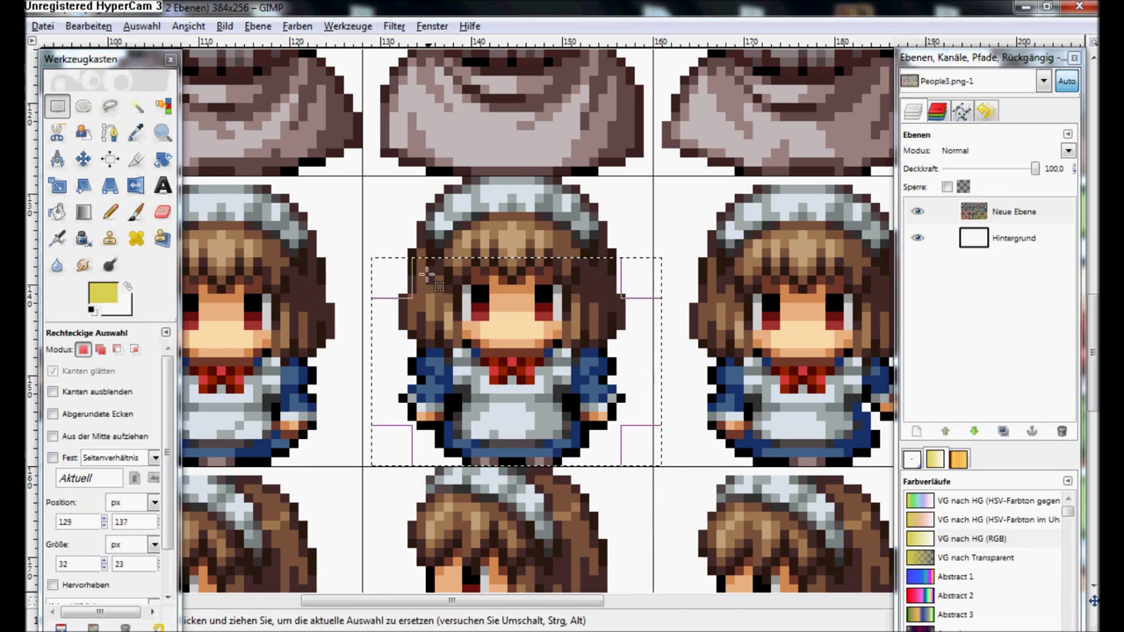
# Subtract the maid's head and edge strips from the selection, then copy the dress.
pyautogui.press('ctrl')
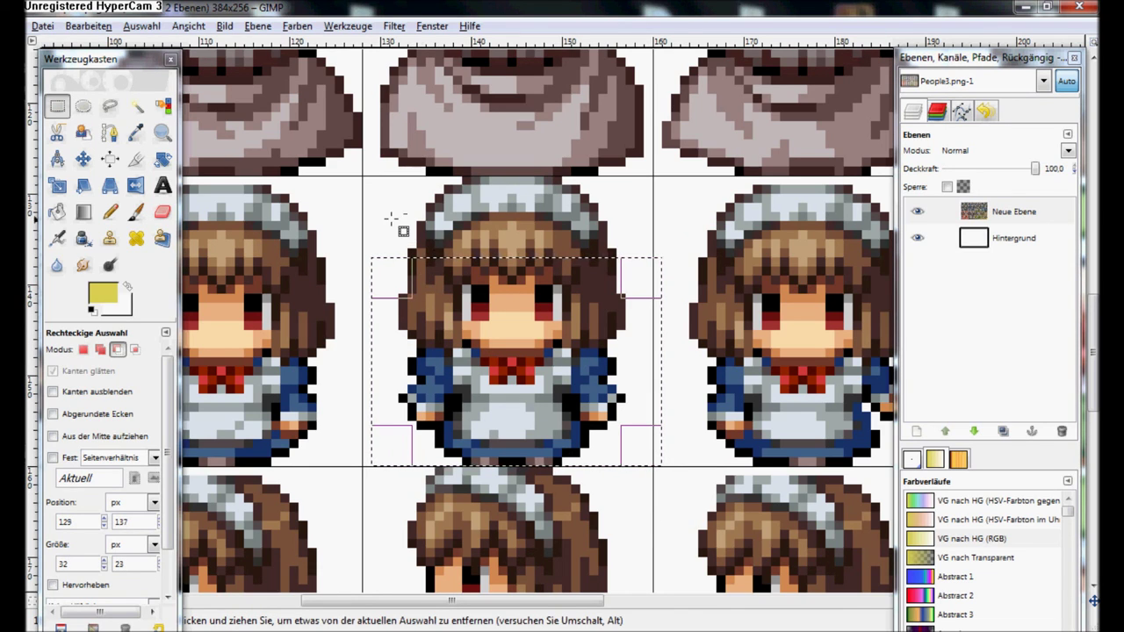
pyautogui.moveTo(386, 218)
pyautogui.mouseDown()
pyautogui.moveTo(442, 271)
pyautogui.moveTo(663, 345)
pyautogui.mouseUp()
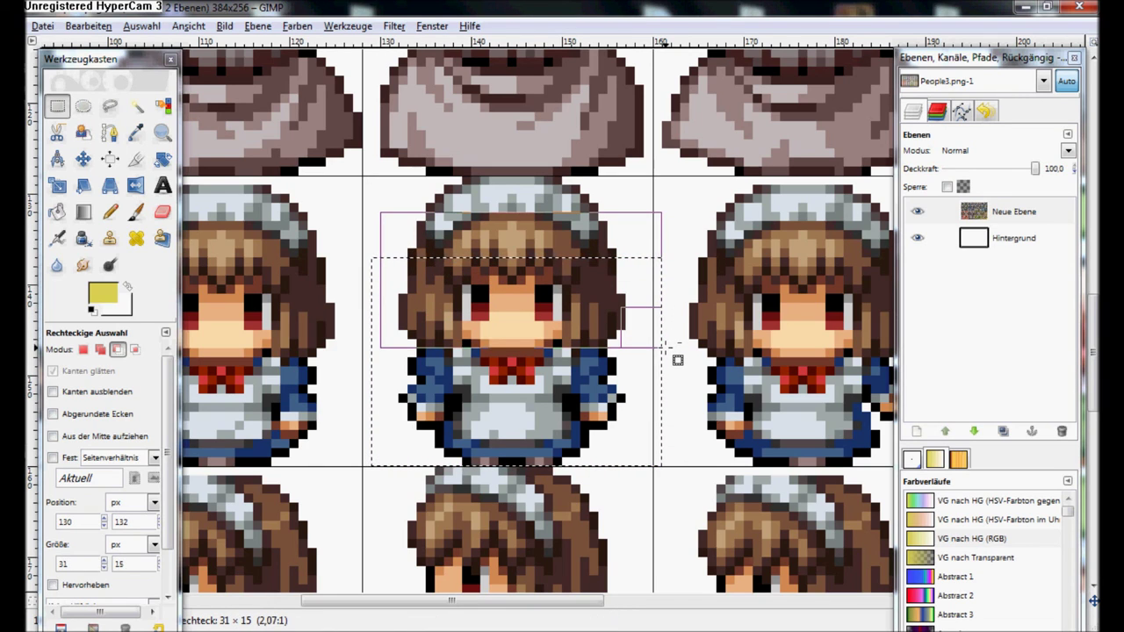
pyautogui.click(469, 291)
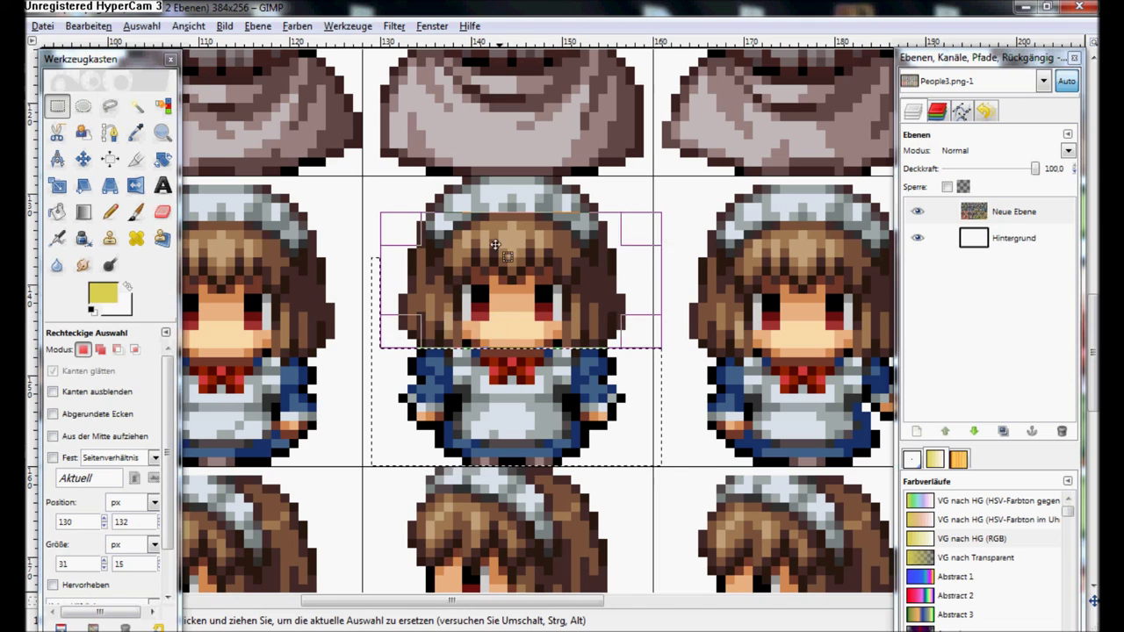
pyautogui.press('ctrl')
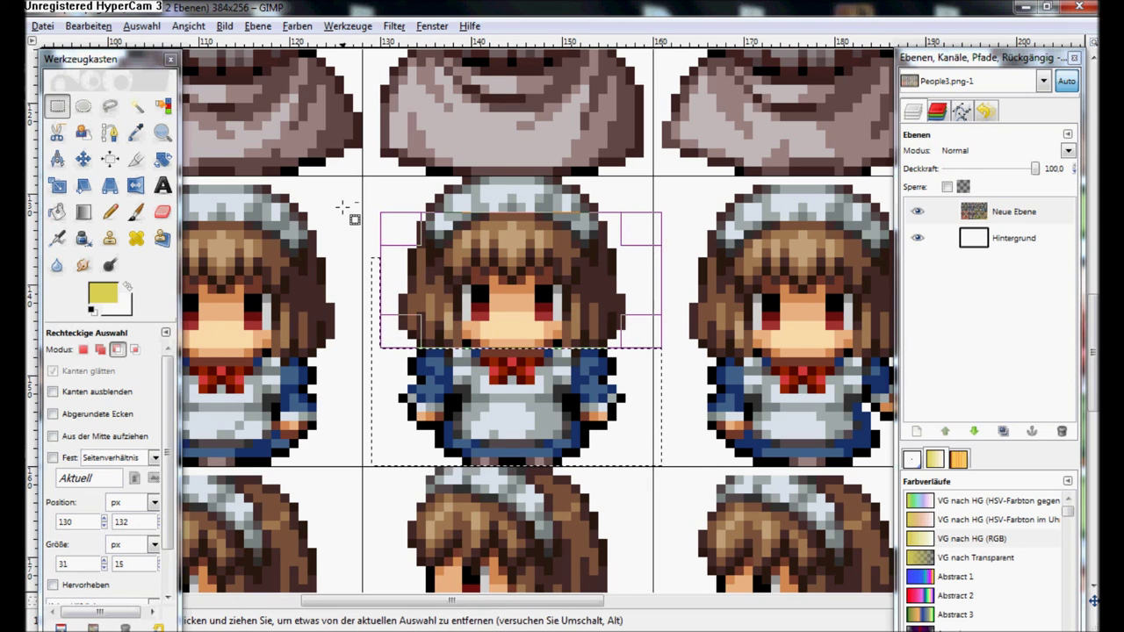
pyautogui.moveTo(343, 205); pyautogui.dragTo(400, 347)
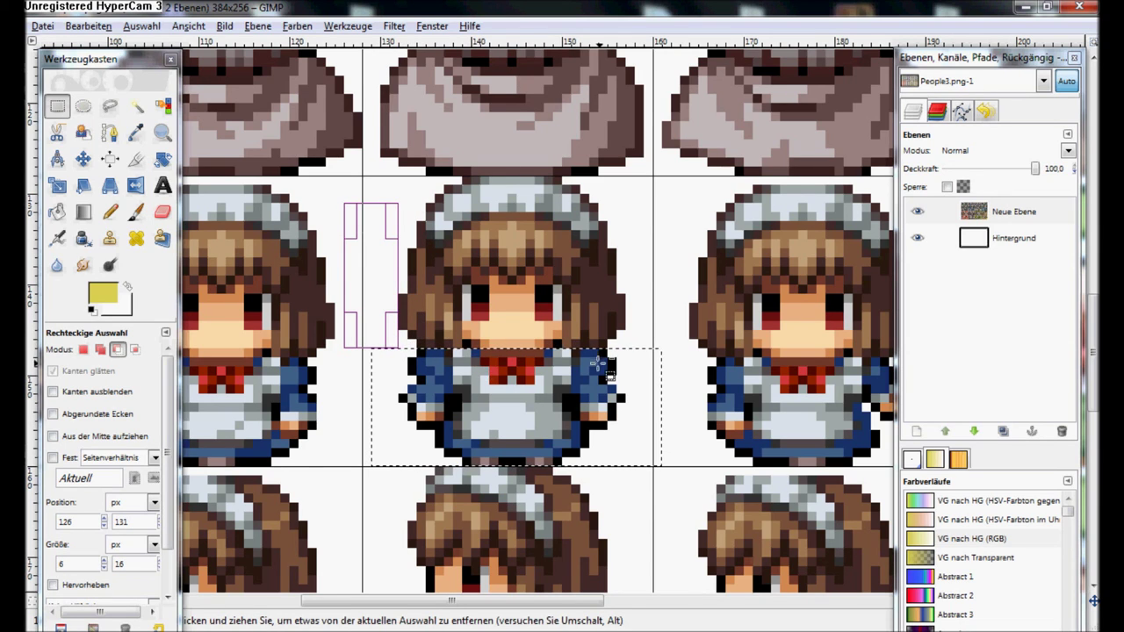
pyautogui.moveTo(580, 360); pyautogui.dragTo(571, 342)
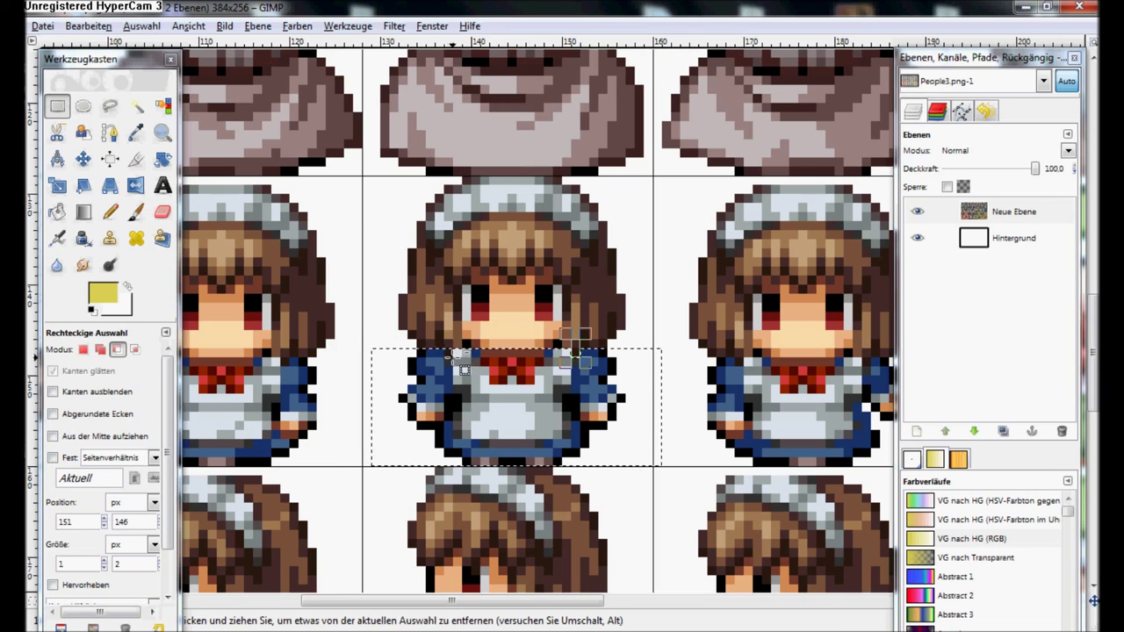
pyautogui.moveTo(447, 349)
pyautogui.mouseDown()
pyautogui.moveTo(456, 367)
pyautogui.moveTo(544, 294)
pyautogui.mouseUp()
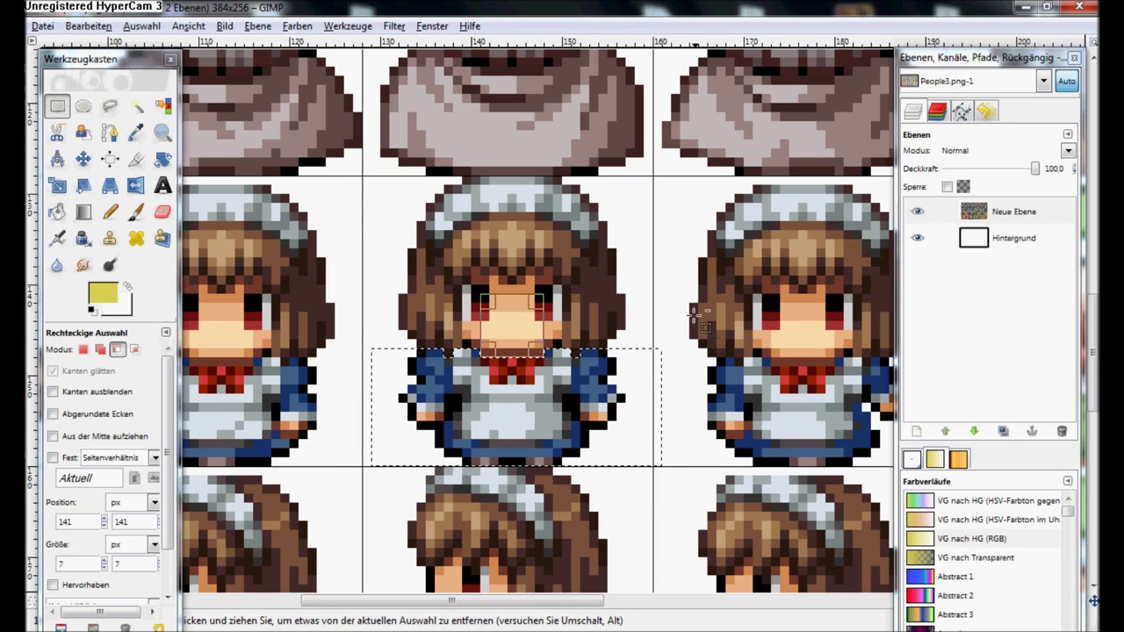
pyautogui.hotkey('ctrl', 'c')
# Paste the maid's blue-and-white dress onto the green-hatted blonde girl's body and anchor it.
pyautogui.hscroll(5, 680, 290)
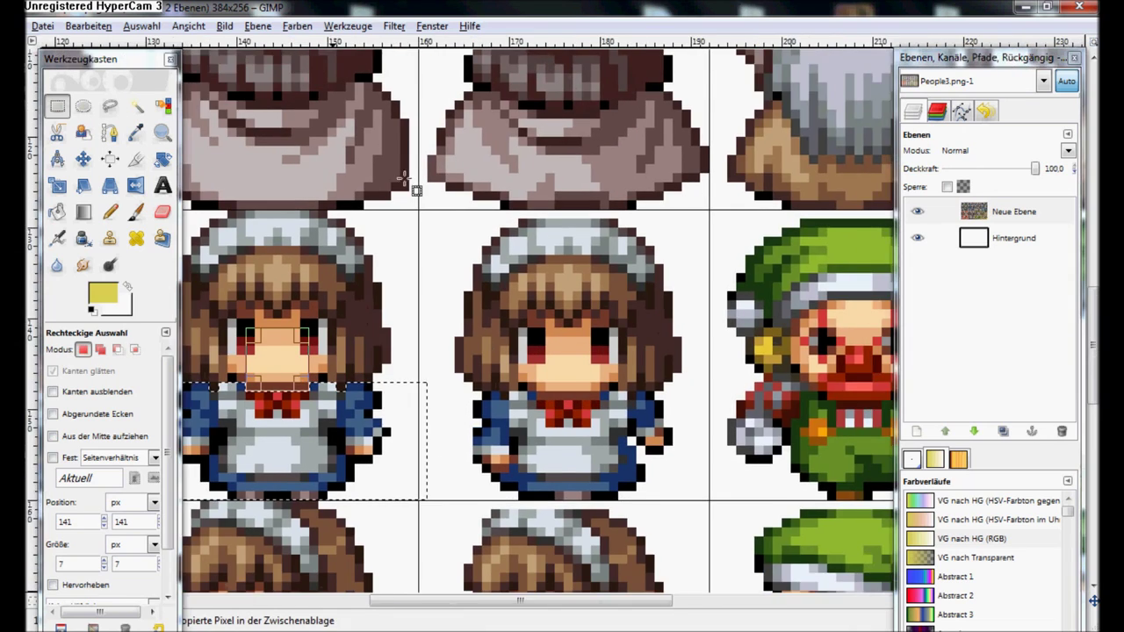
pyautogui.hscroll(5, 657, 253)
pyautogui.hscroll(3, 657, 253)
pyautogui.hscroll(3, 510, 264)
pyautogui.hscroll(3, 510, 264)
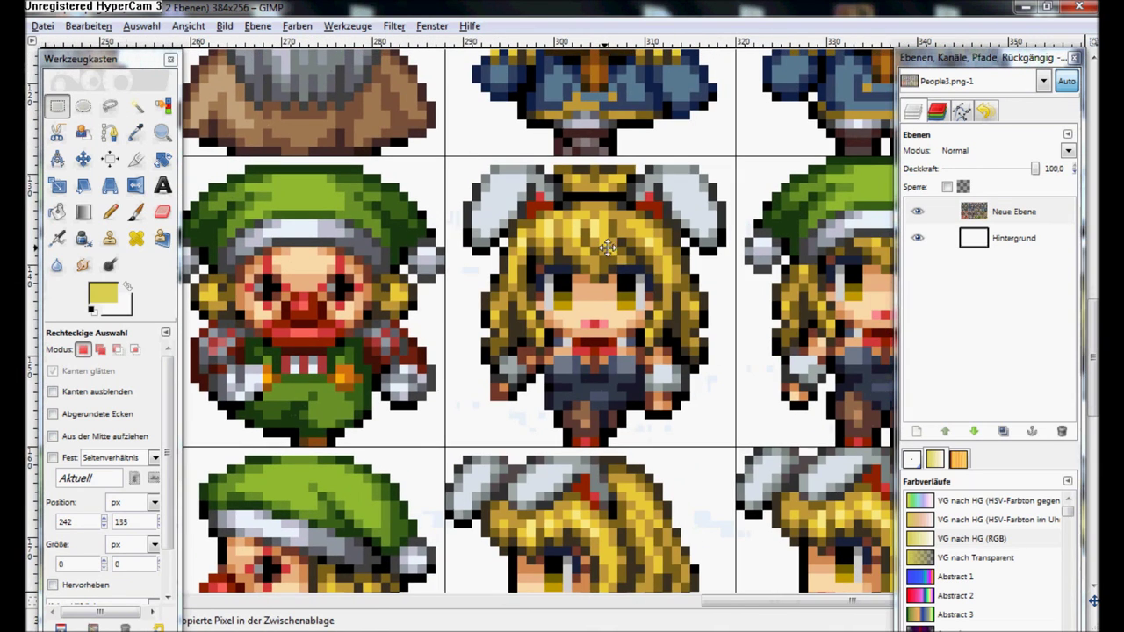
pyautogui.hscroll(4, 597, 316)
pyautogui.hotkey('ctrl', 'v')
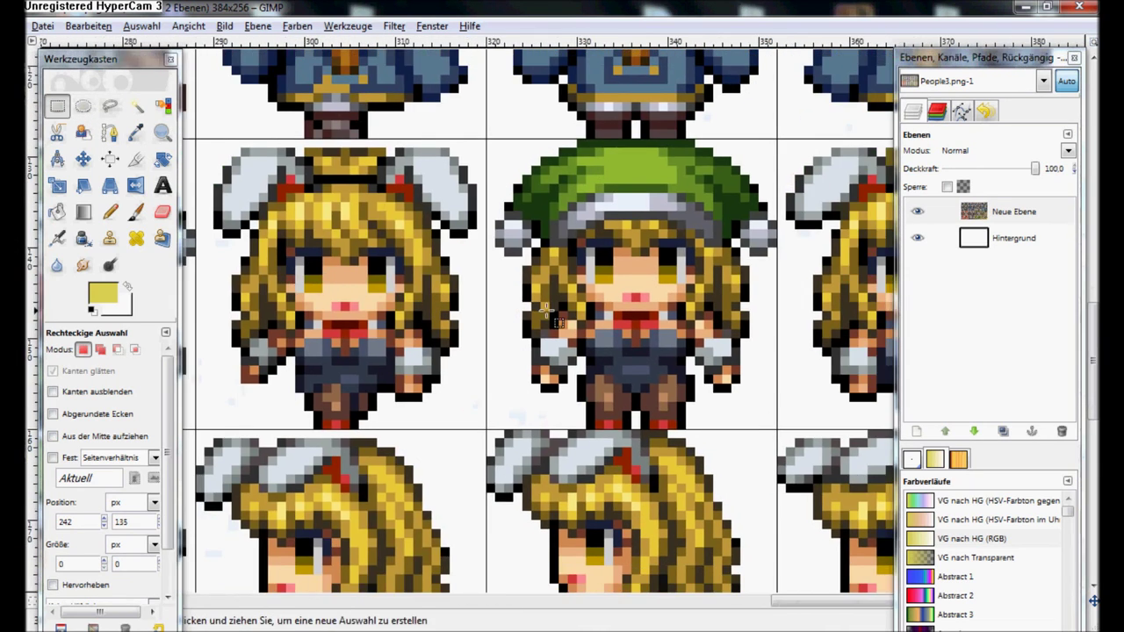
pyautogui.moveTo(590, 312); pyautogui.dragTo(579, 387)
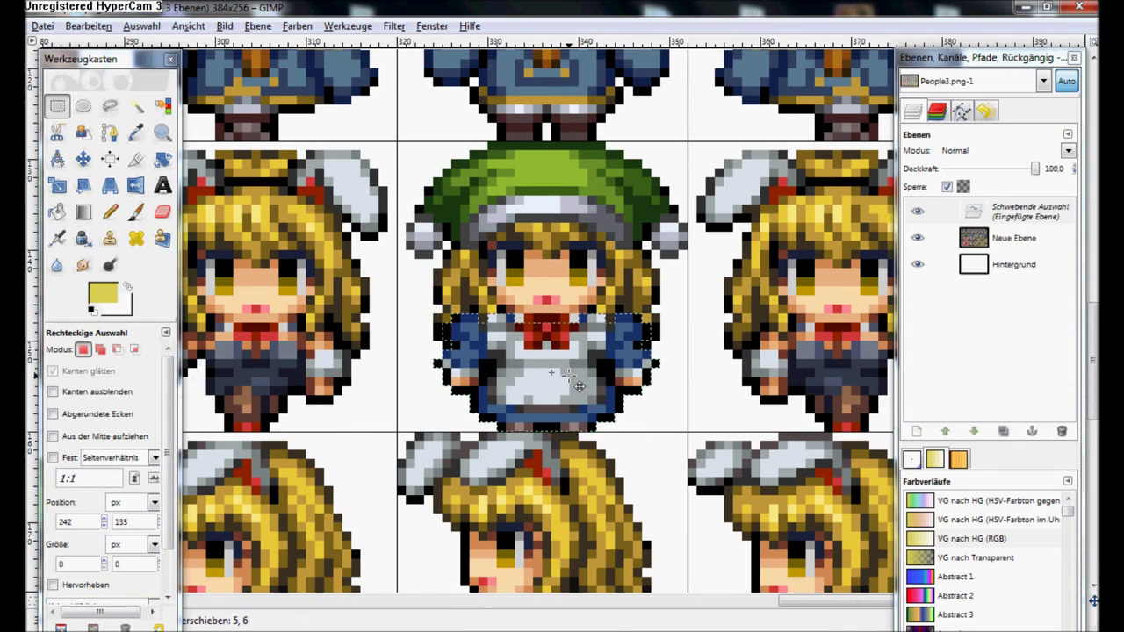
pyautogui.moveTo(578, 387); pyautogui.dragTo(577, 376)
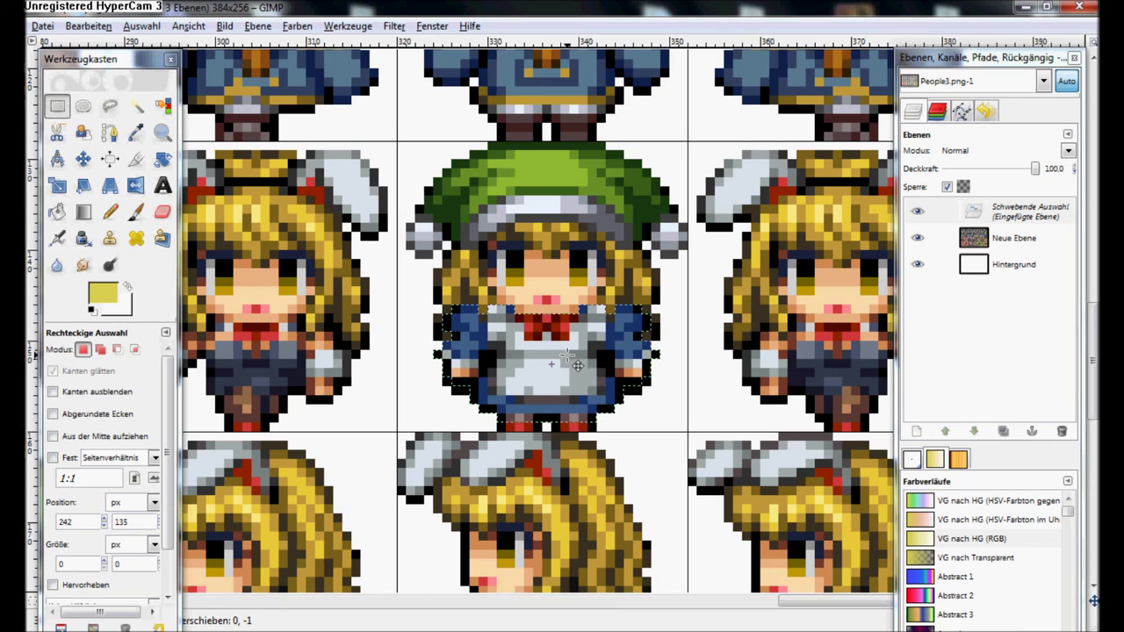
pyautogui.click(527, 220)
pyautogui.scroll(-5, 527, 219)
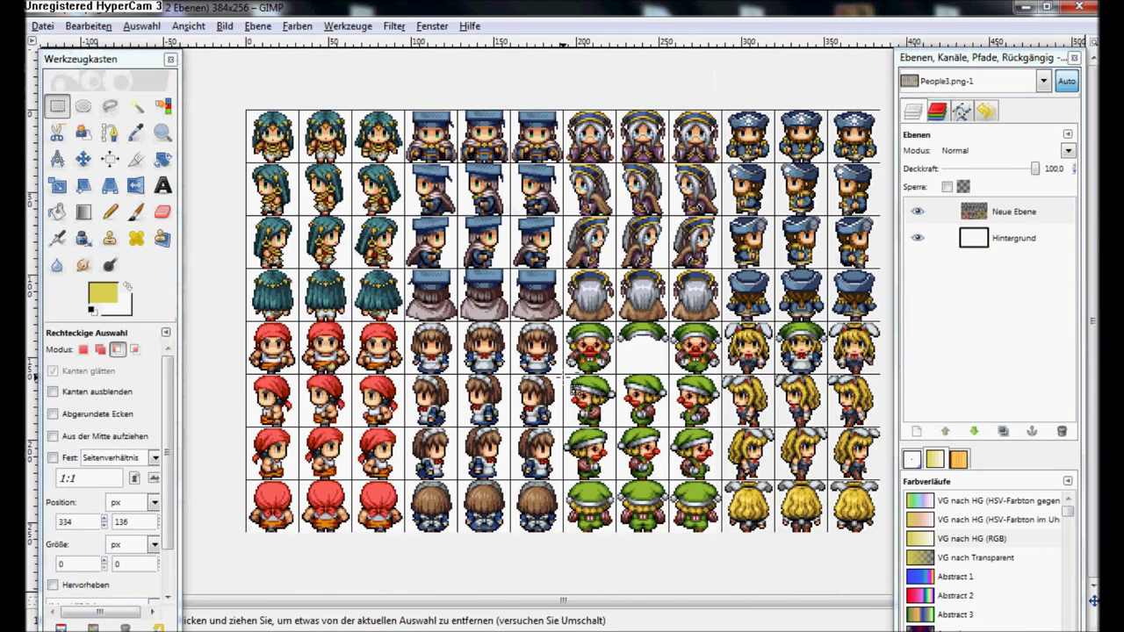
pyautogui.scroll(-2, 575, 385)
pyautogui.scroll(-1, 571, 385)
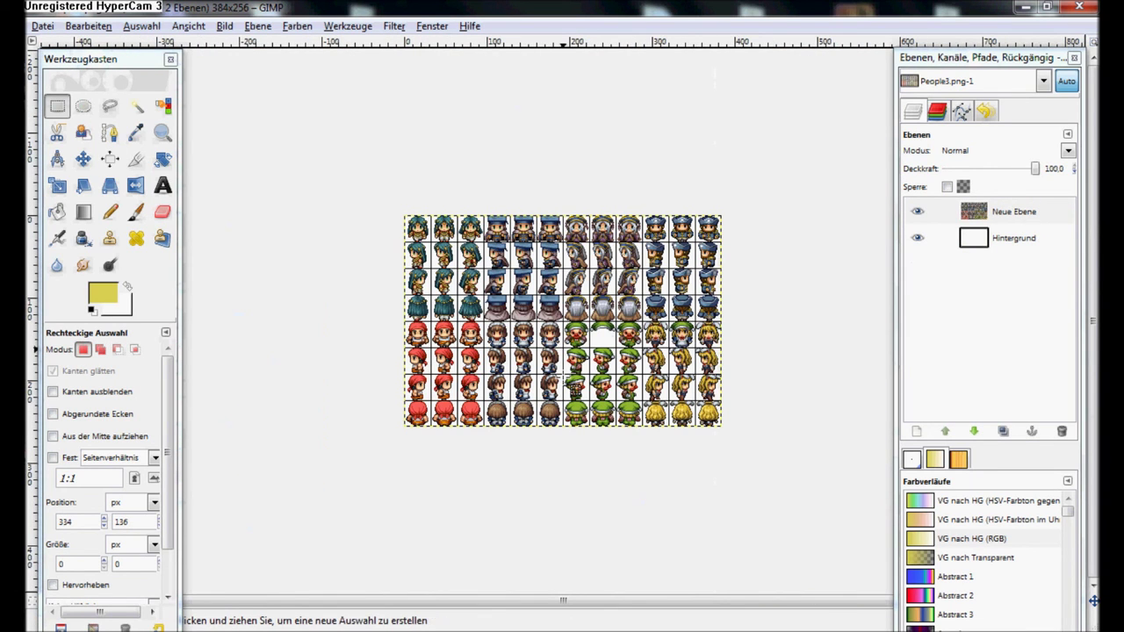
pyautogui.scroll(3, 566, 388)
pyautogui.scroll(1, 579, 400)
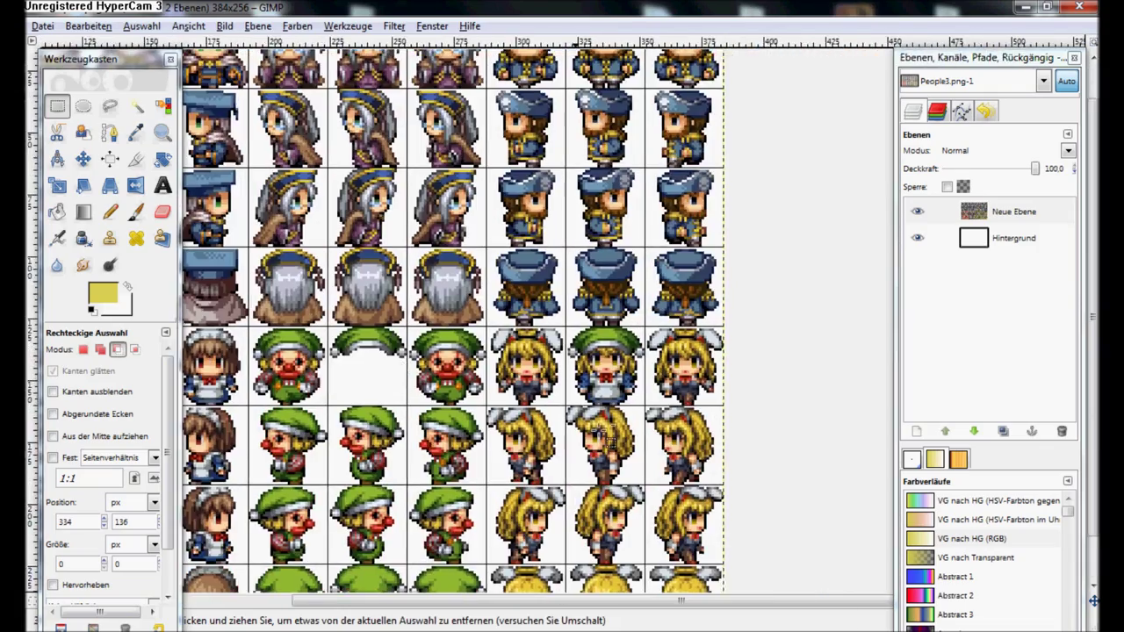
pyautogui.scroll(2, 606, 426)
pyautogui.scroll(-2, 606, 428)
pyautogui.scroll(-1, 497, 378)
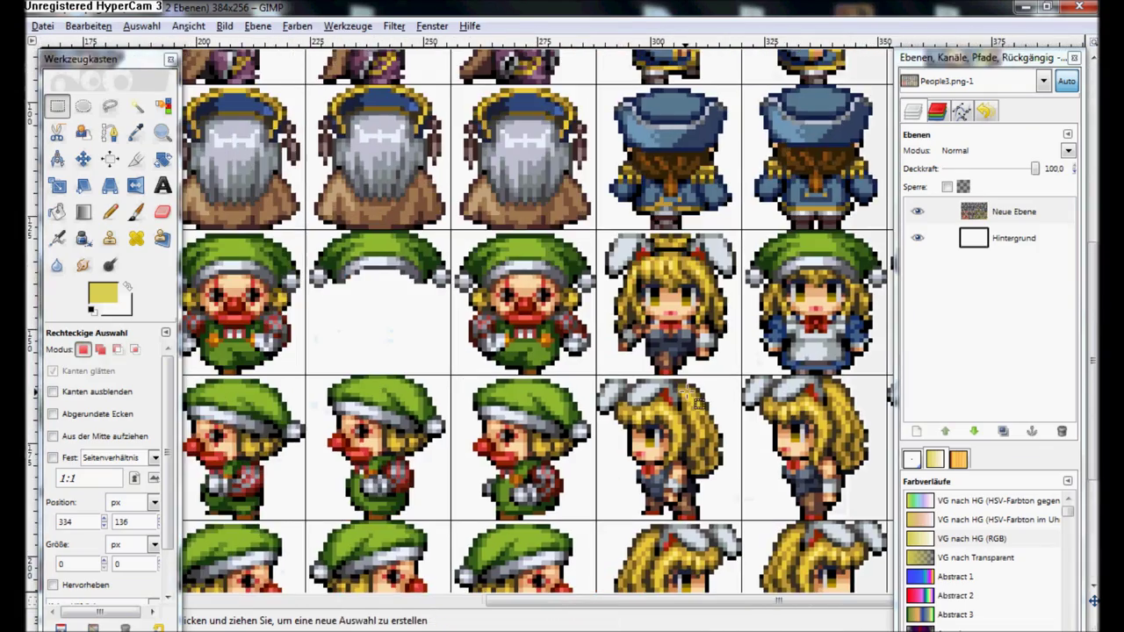
pyautogui.scroll(2, 527, 329)
pyautogui.hscroll(-4, 615, 325)
pyautogui.hscroll(-4, 703, 316)
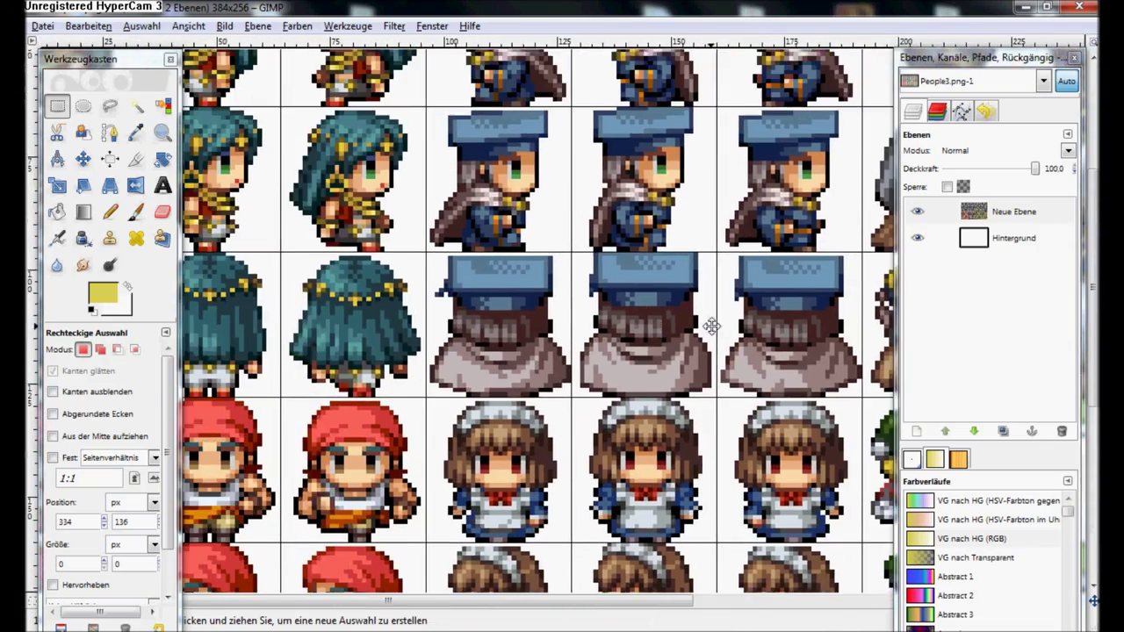
pyautogui.hscroll(-3, 775, 312)
pyautogui.scroll(-1, 615, 289)
pyautogui.hscroll(4, 614, 290)
pyautogui.hscroll(5, 570, 264)
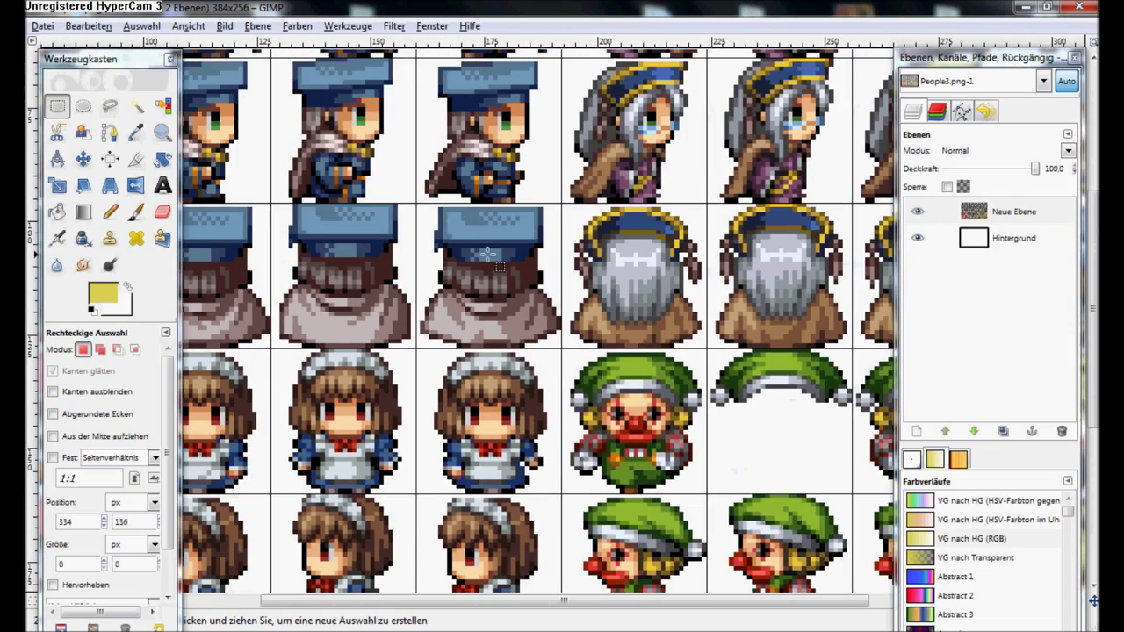
pyautogui.scroll(1, 509, 281)
pyautogui.hscroll(-2, 525, 303)
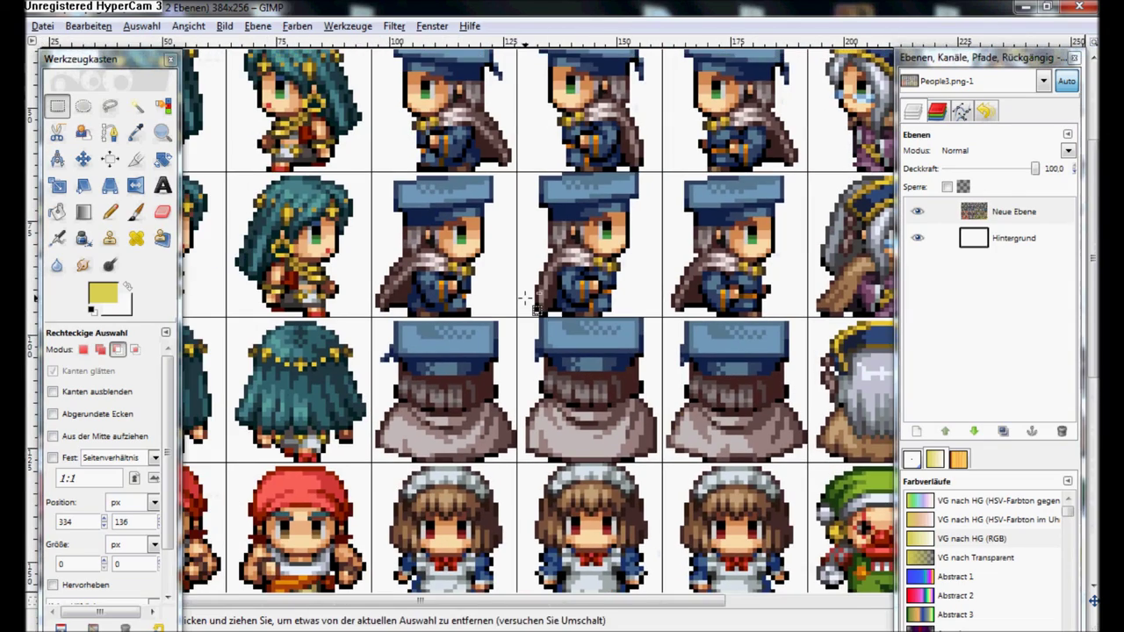
pyautogui.scroll(-1, 524, 302)
pyautogui.scroll(-3, 524, 303)
pyautogui.scroll(-1, 531, 316)
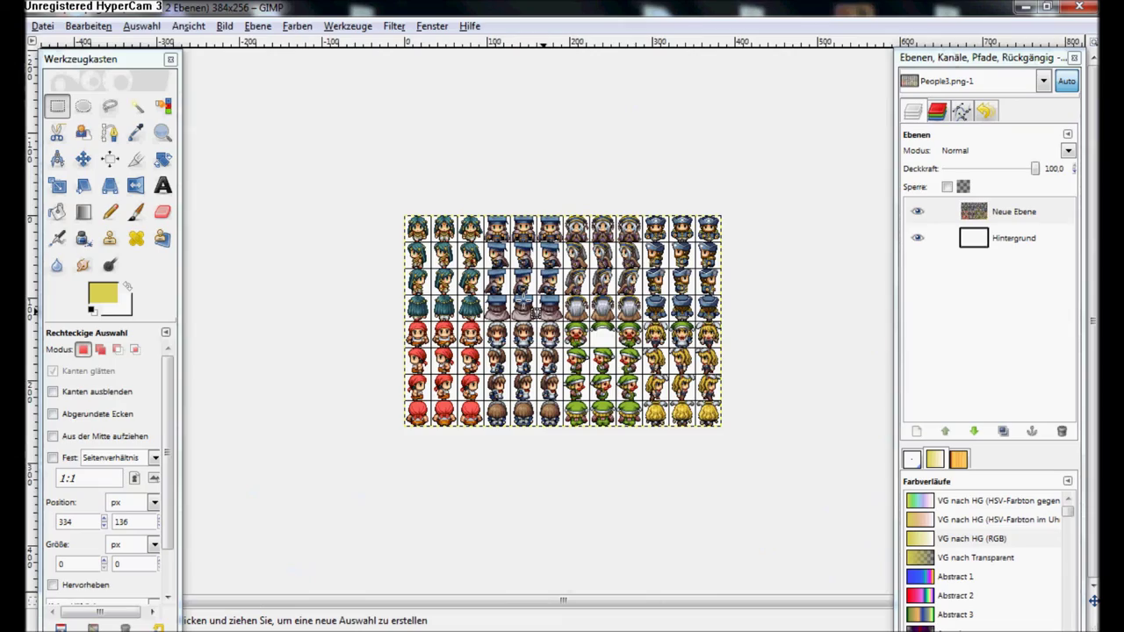
pyautogui.scroll(2, 532, 320)
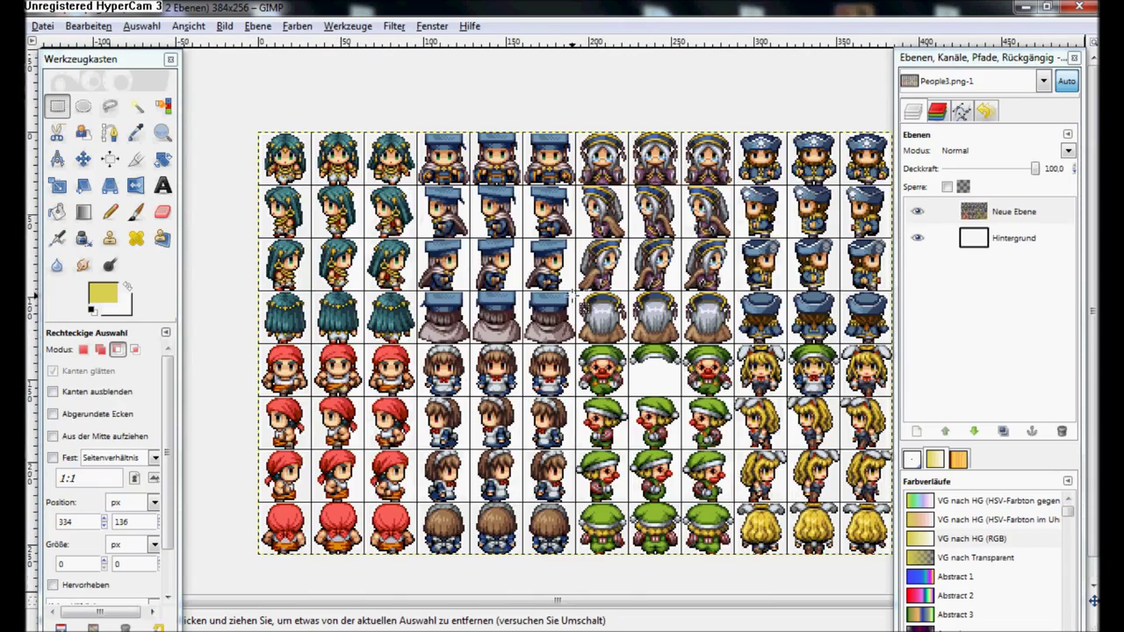
pyautogui.scroll(1, 576, 299)
pyautogui.hscroll(2, 580, 300)
pyautogui.scroll(-1, 553, 325)
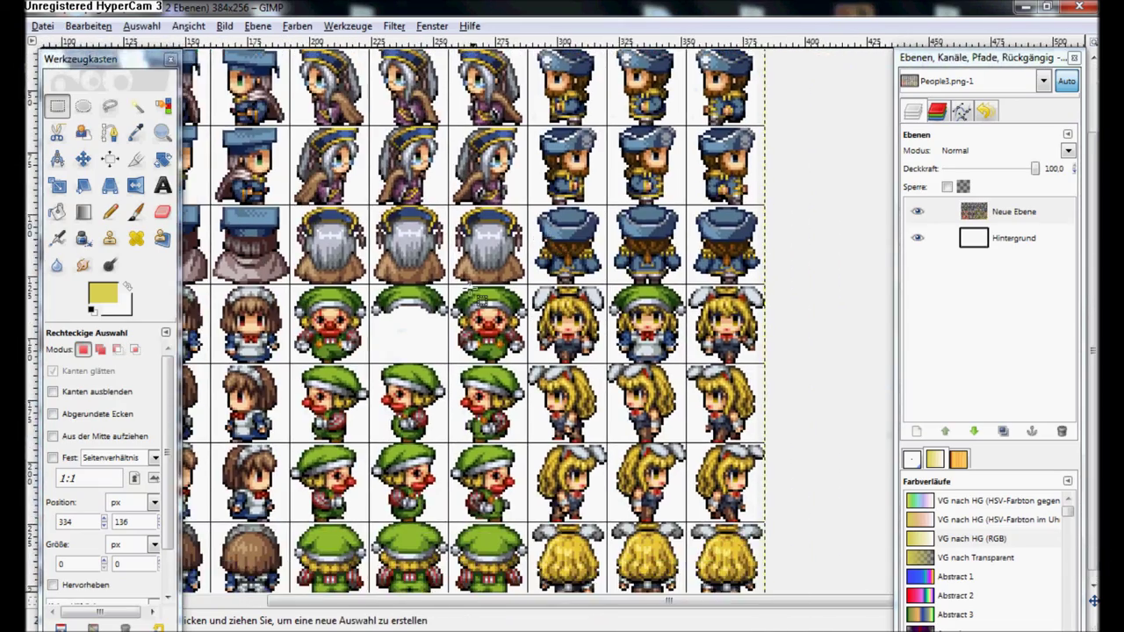
pyautogui.scroll(1, 528, 351)
pyautogui.scroll(2, 484, 379)
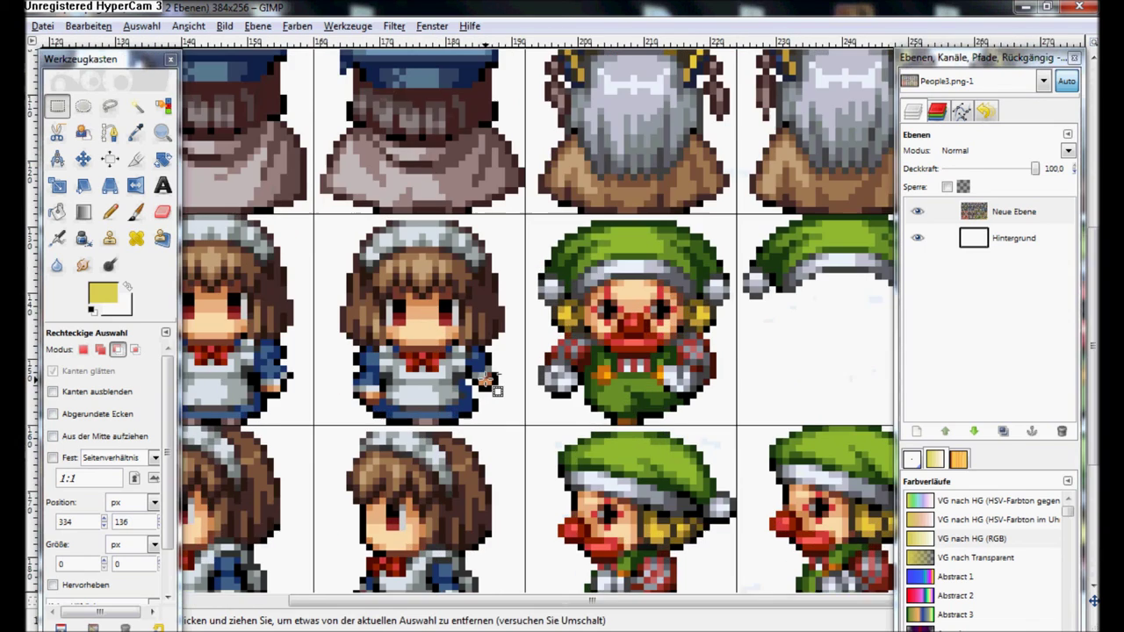
pyautogui.hscroll(-3, 482, 381)
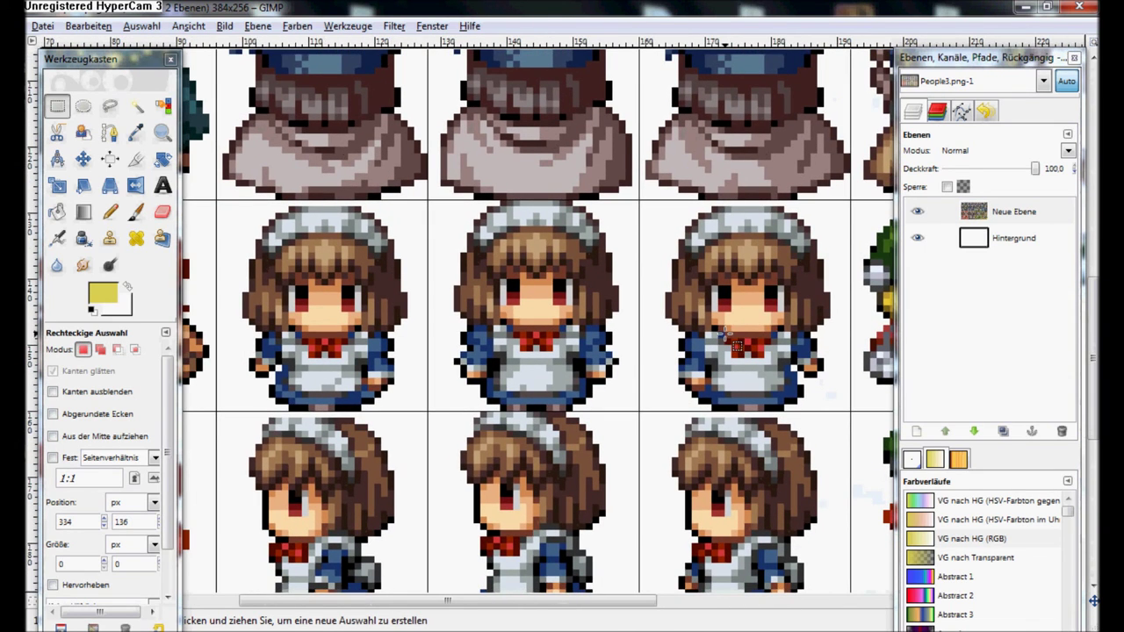